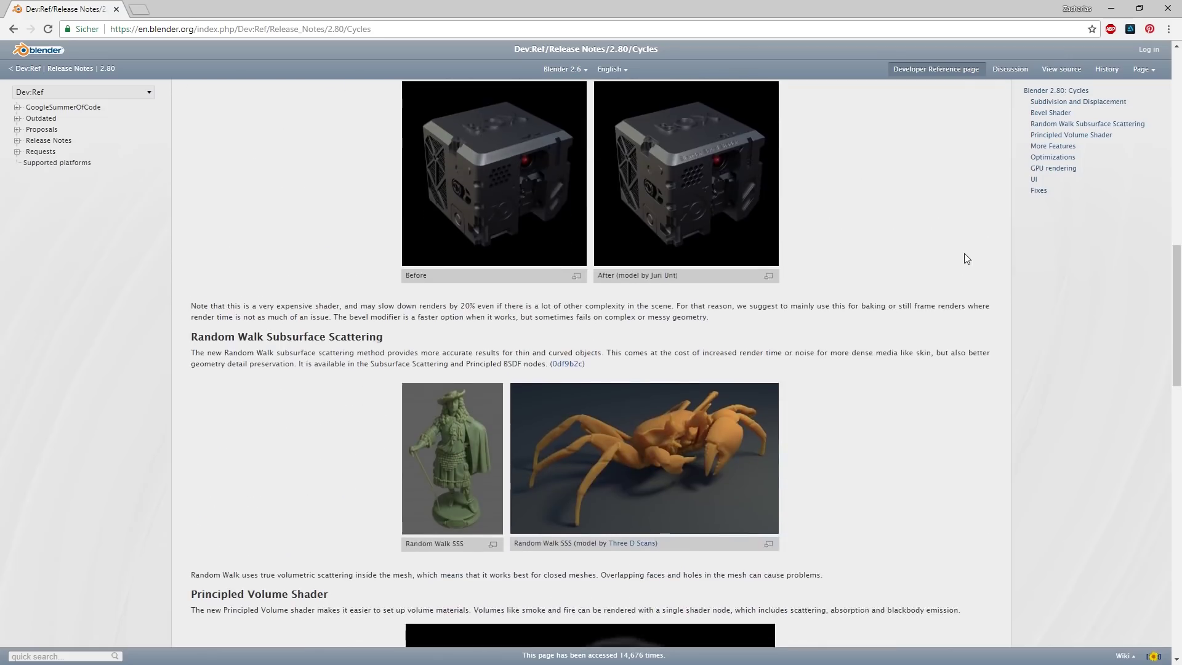
scroll(963, 252, down, 1)
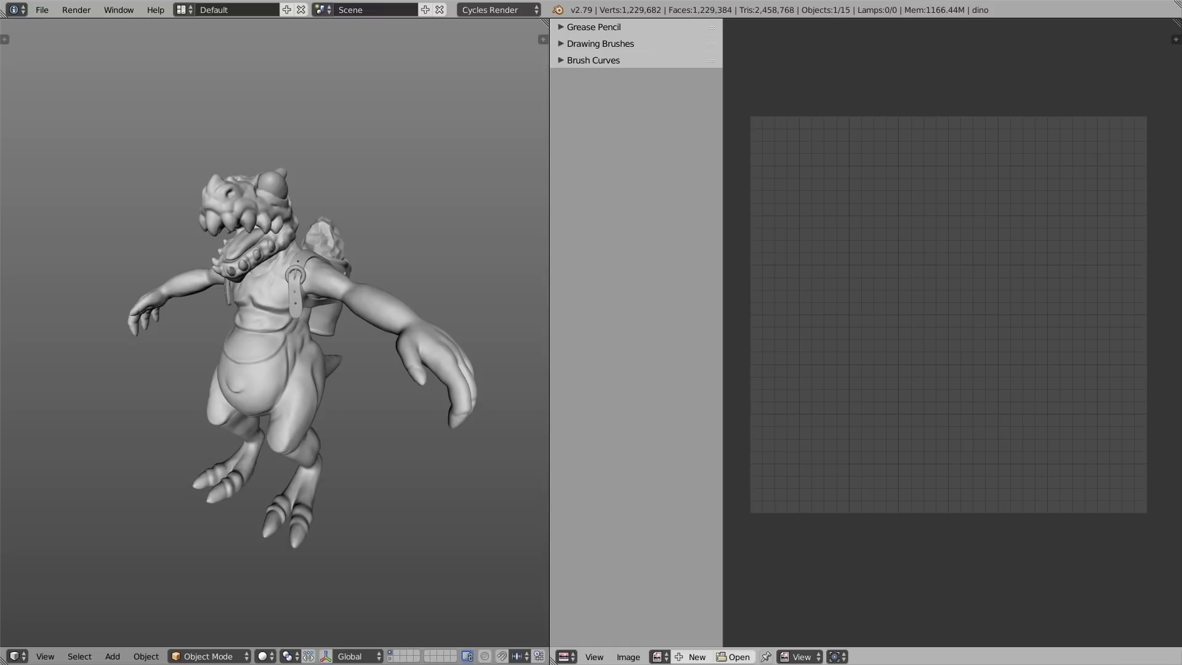
Step: Unwrap the entire dino mesh in Edit Mode to lay out its UV islands
mouse_move(514, 367)
middle_down()
mouse_move(425, 335)
mouse_move(479, 328)
middle_up()
key(Tab)
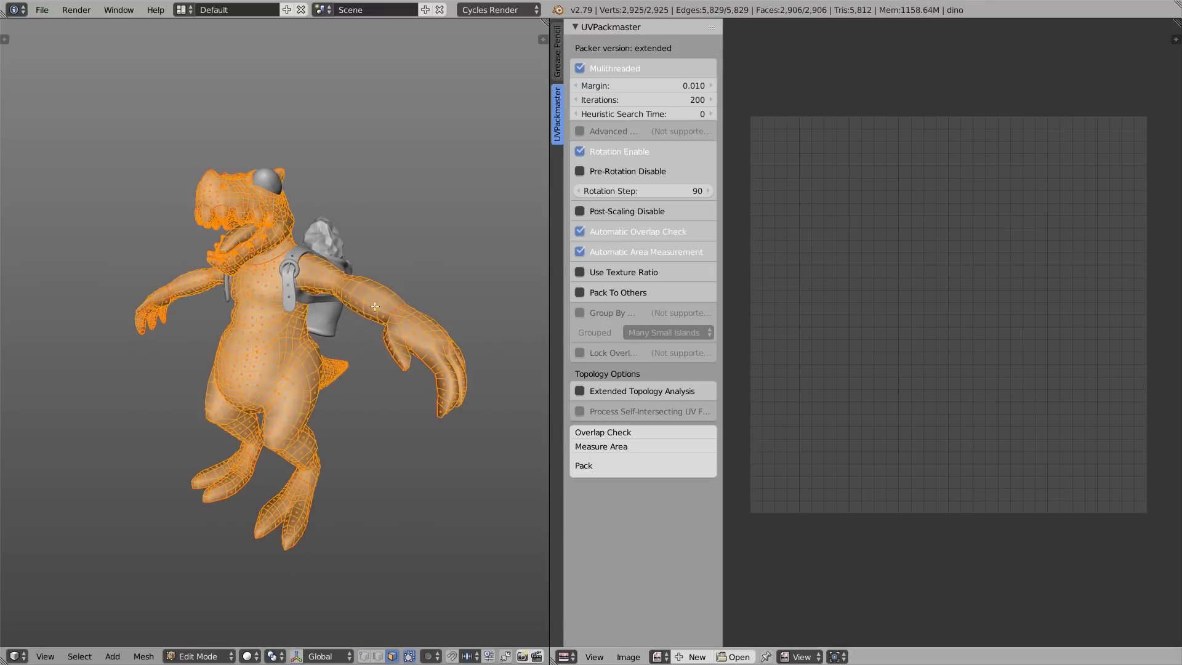
key(u)
click(378, 296)
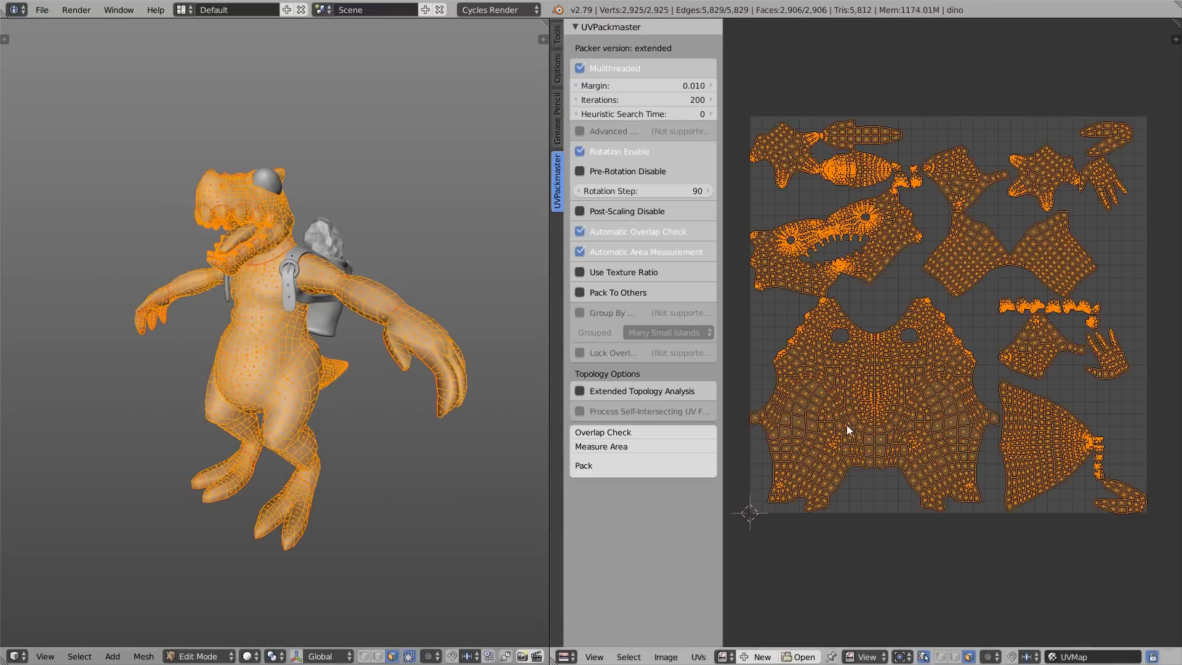
Step: Set UVPackmaster's Heuristic Search Time to 5 and pack the dino's UV islands
click(640, 114)
text(5)
key(Return)
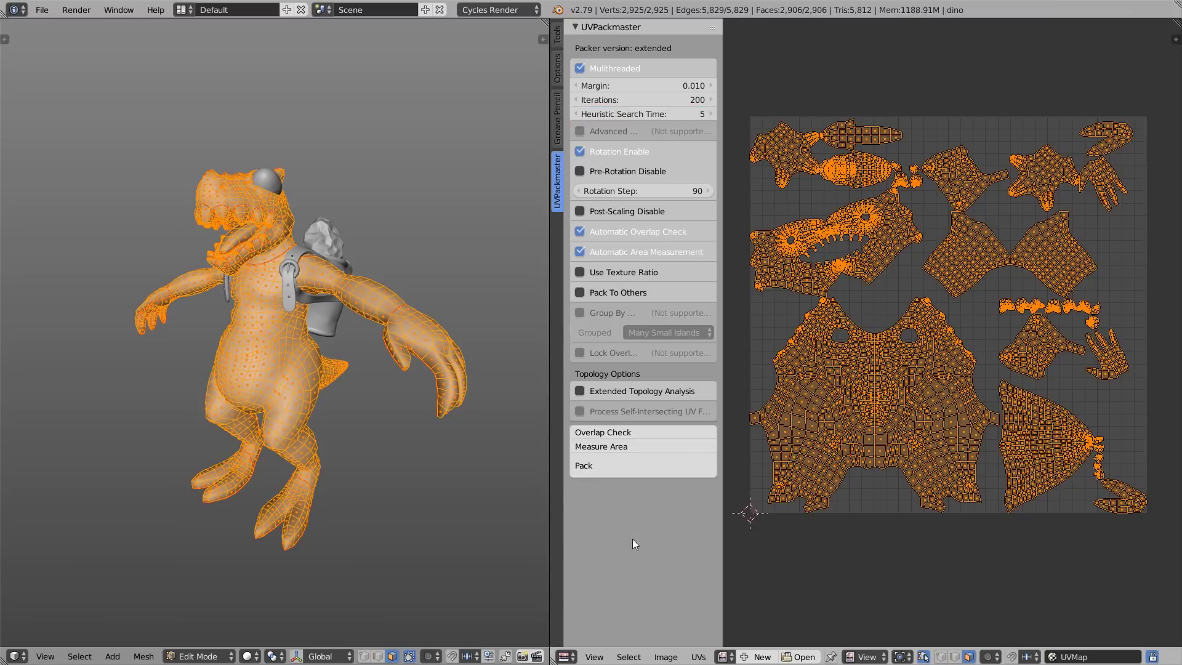
click(618, 465)
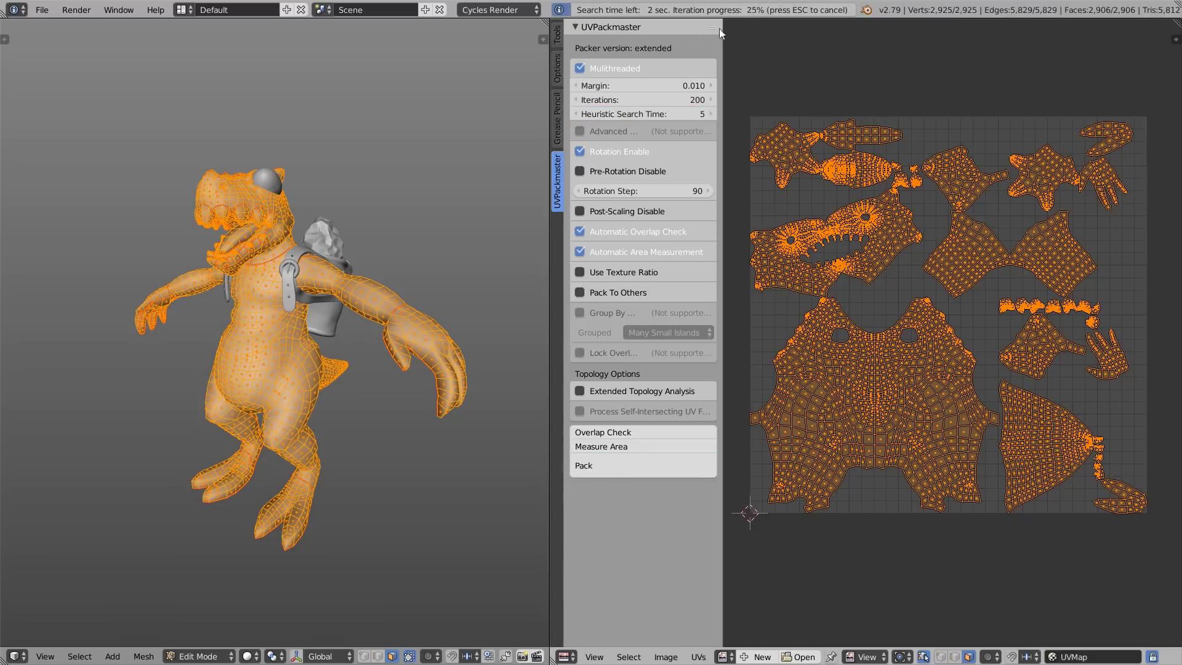
key(shift+space)
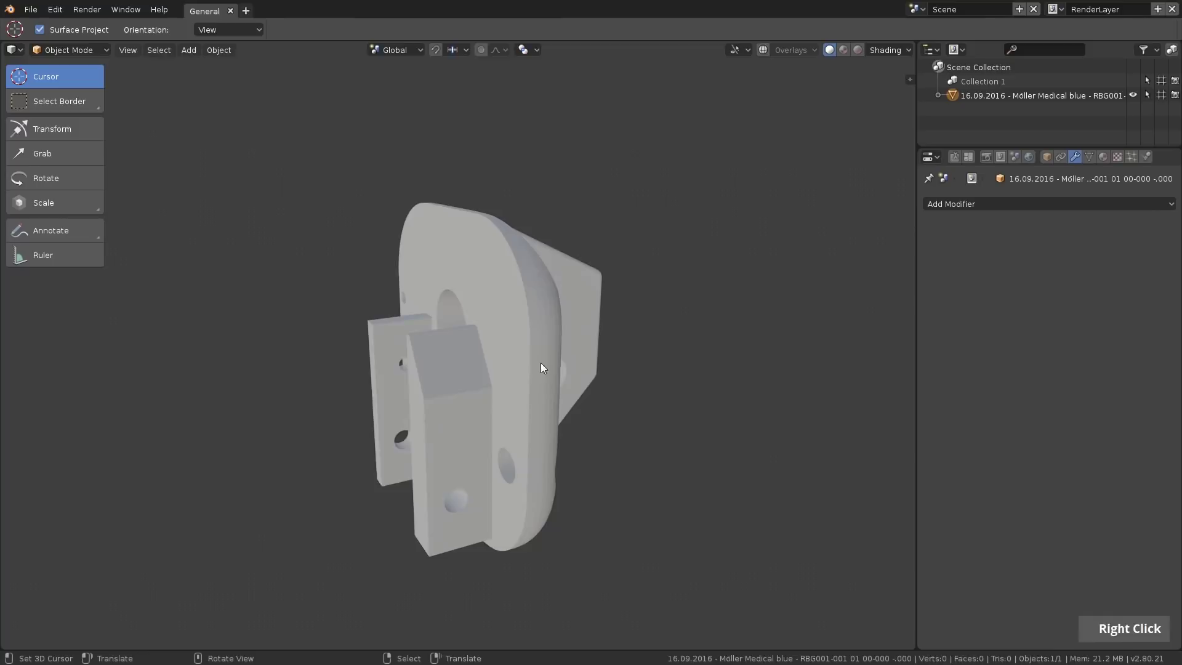
Step: Inspect the mesh topology of the bracket-like medical part in Edit Mode, then return to Object Mode
key(Tab)
middle_drag(640, 359, 614, 390)
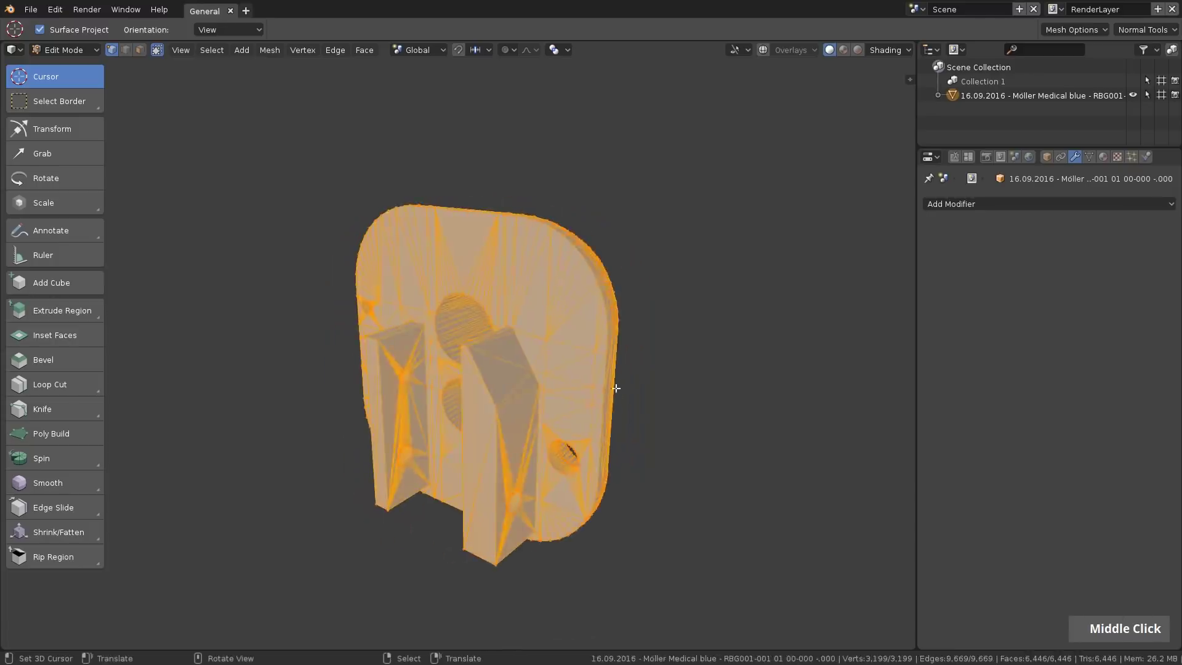
key(Tab)
Step: Add a Bevel modifier to the medical part and set its width to 9 mm
click(1054, 204)
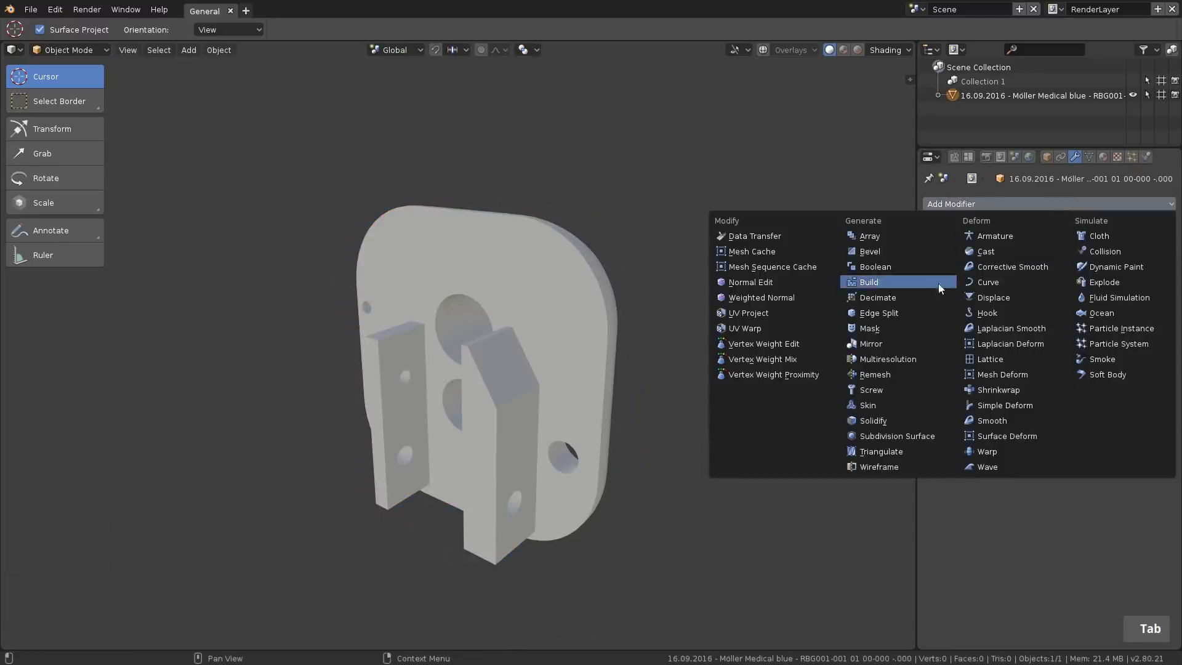
click(886, 251)
shift+drag(995, 263, 999, 263)
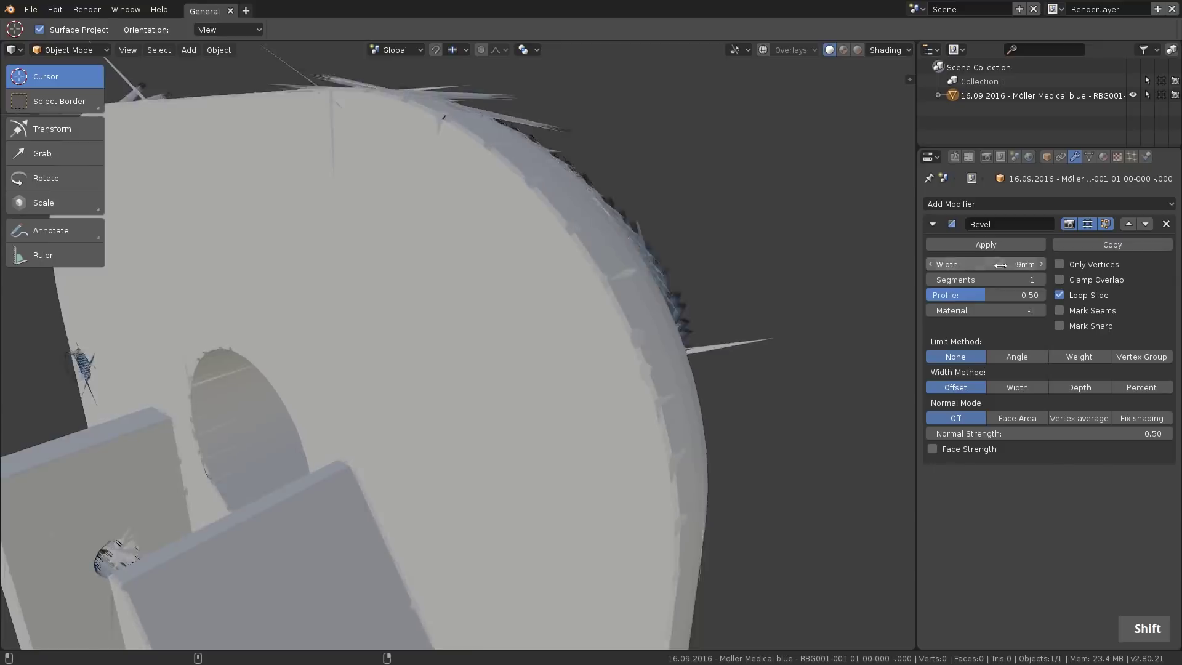
scroll(574, 288, down, 5)
middle_drag(574, 288, 456, 265)
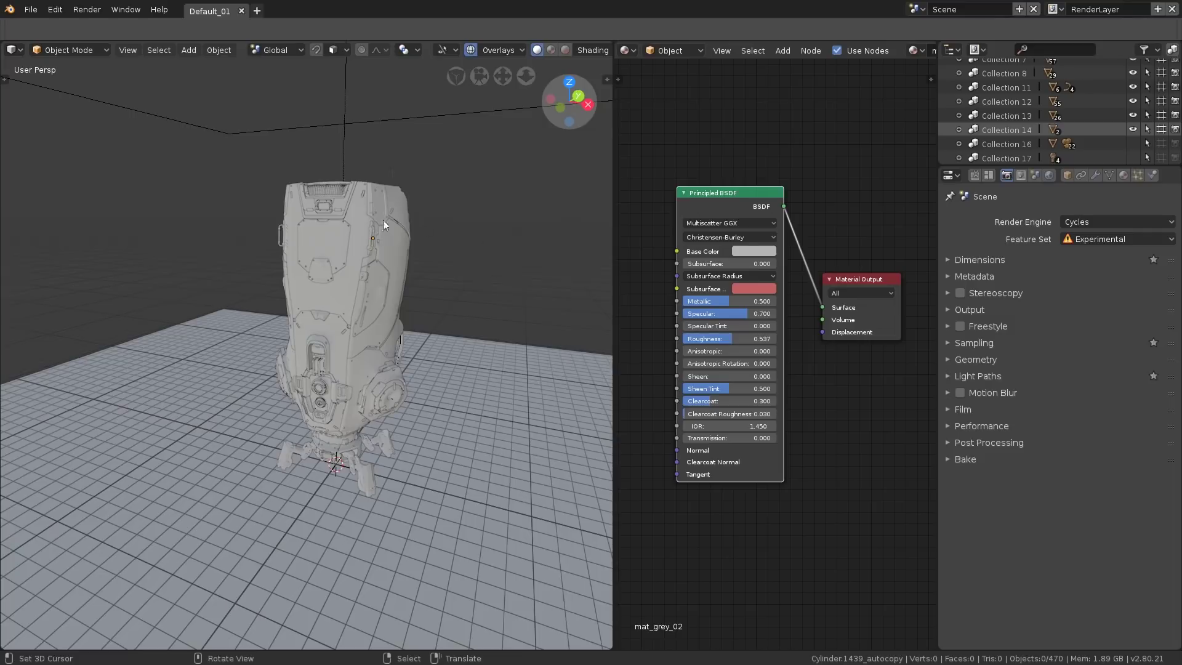
Step: Examine the sci-fi model from several sides, including the round hatch, the recessed knob and the screwed side panel
mouse_move(382, 219)
middle_down()
mouse_move(386, 231)
mouse_move(364, 230)
middle_up()
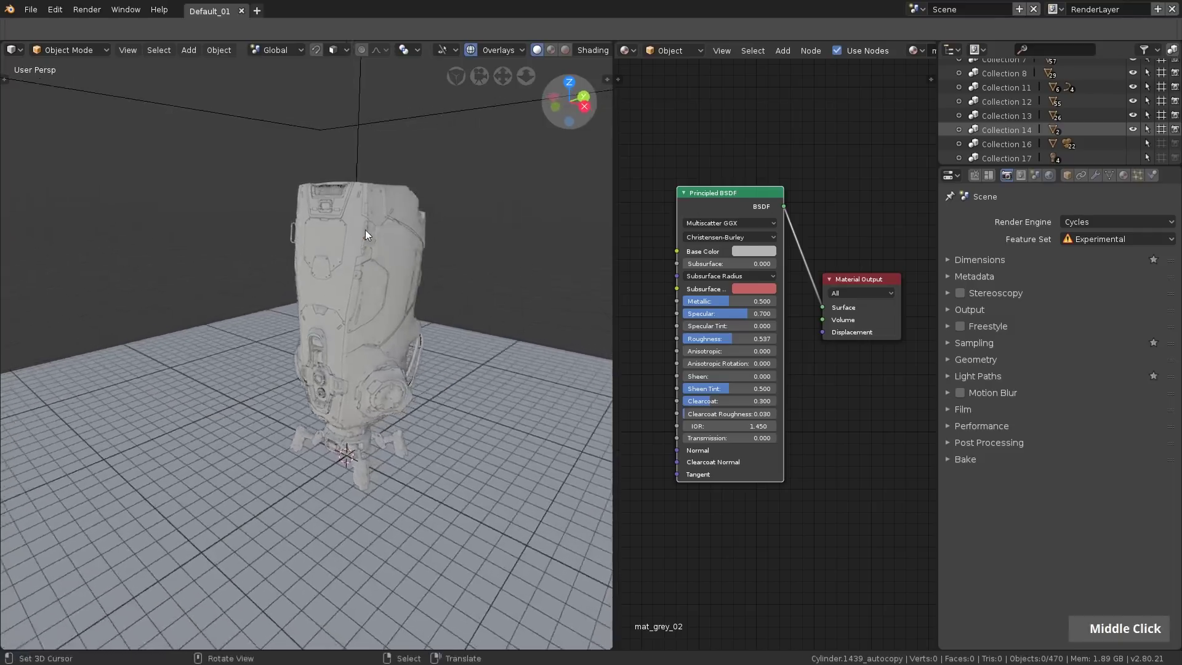
scroll(411, 249, up, 3)
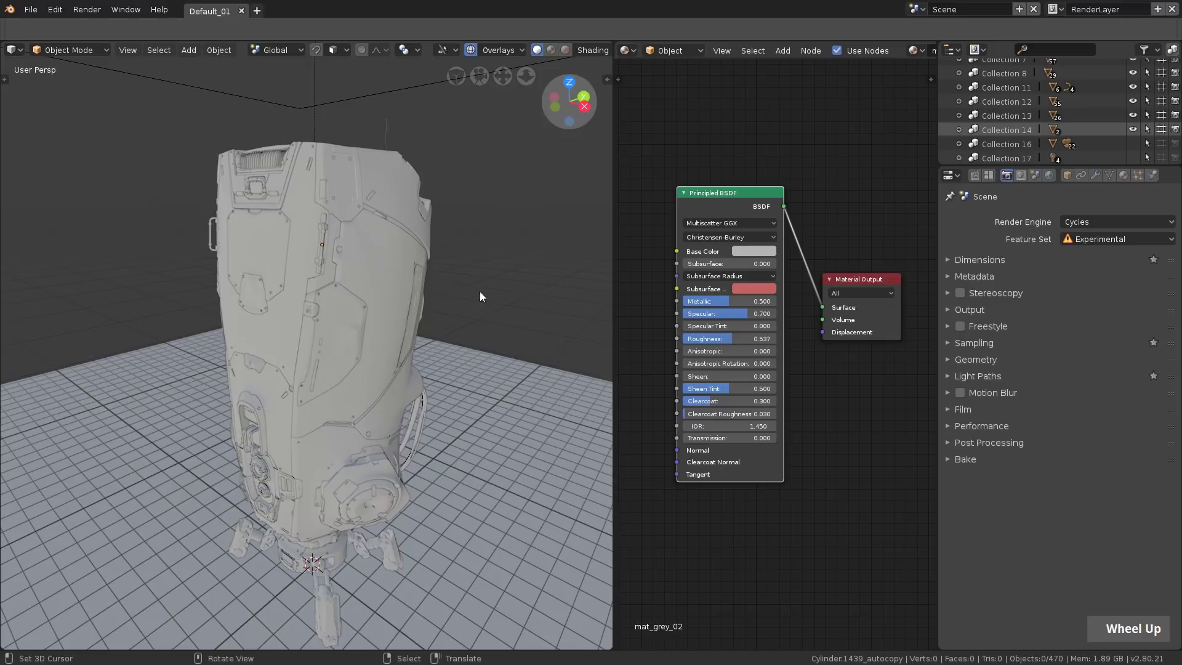
middle_drag(501, 298, 474, 311)
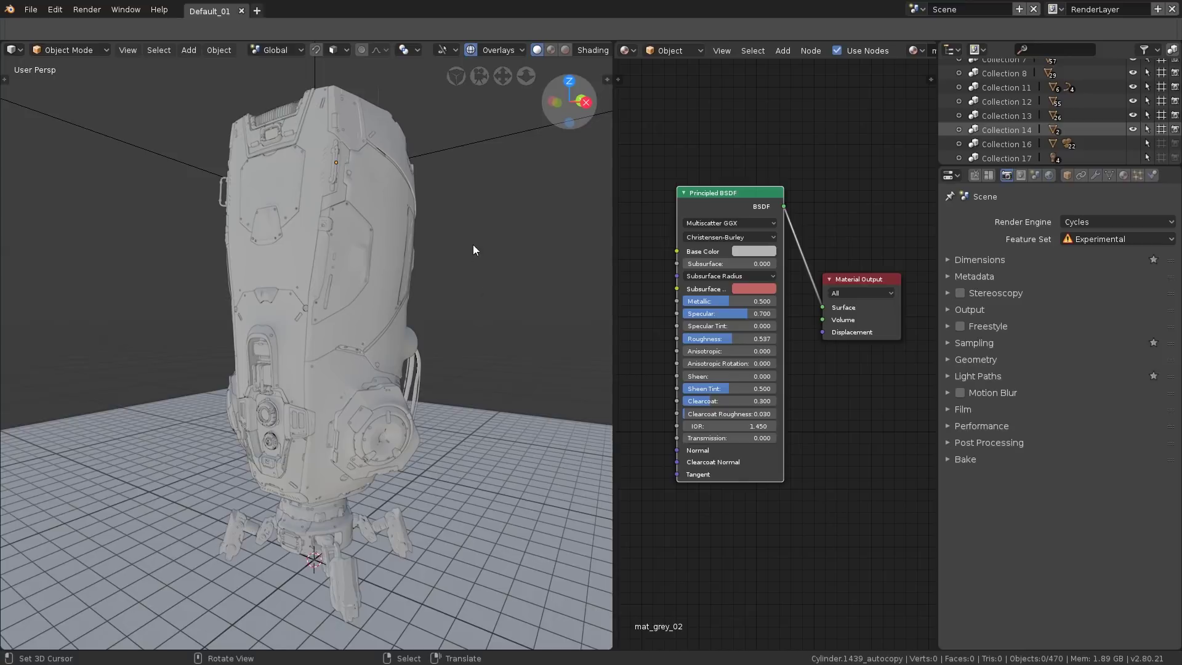
middle_drag(439, 215, 280, 240)
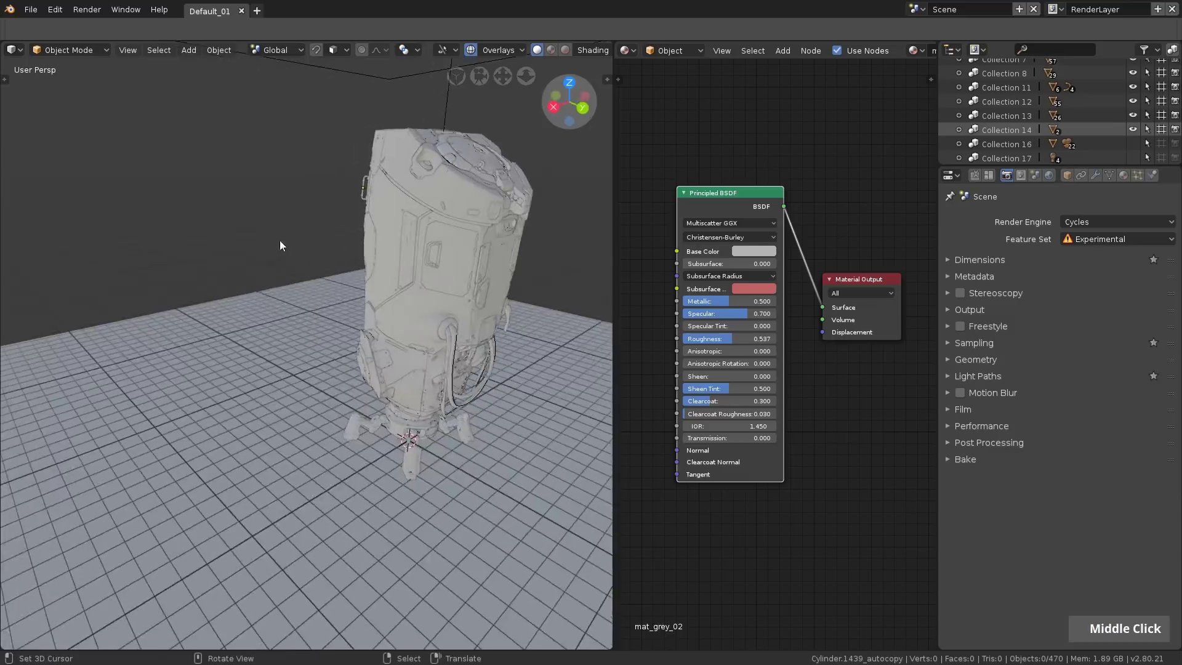
scroll(503, 202, up, 4)
scroll(486, 186, up, 3)
shift+middle_drag(486, 186, 340, 218)
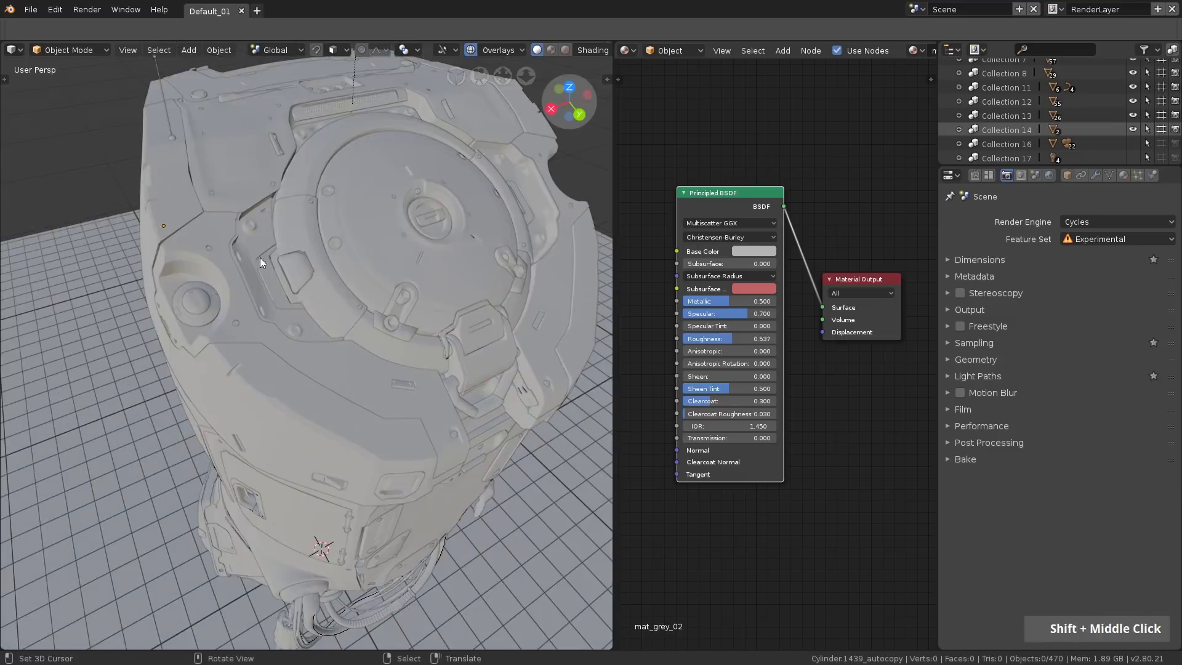
scroll(223, 287, up, 3)
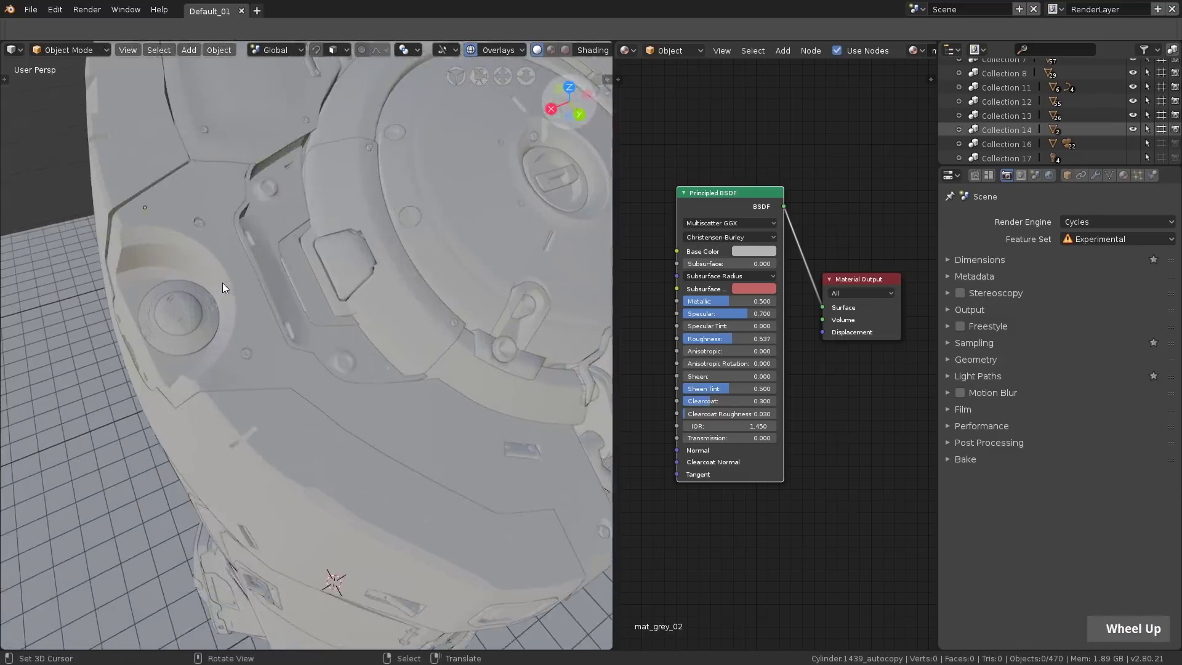
middle_drag(223, 287, 272, 261)
scroll(200, 298, up, 3)
shift+middle_drag(200, 298, 338, 253)
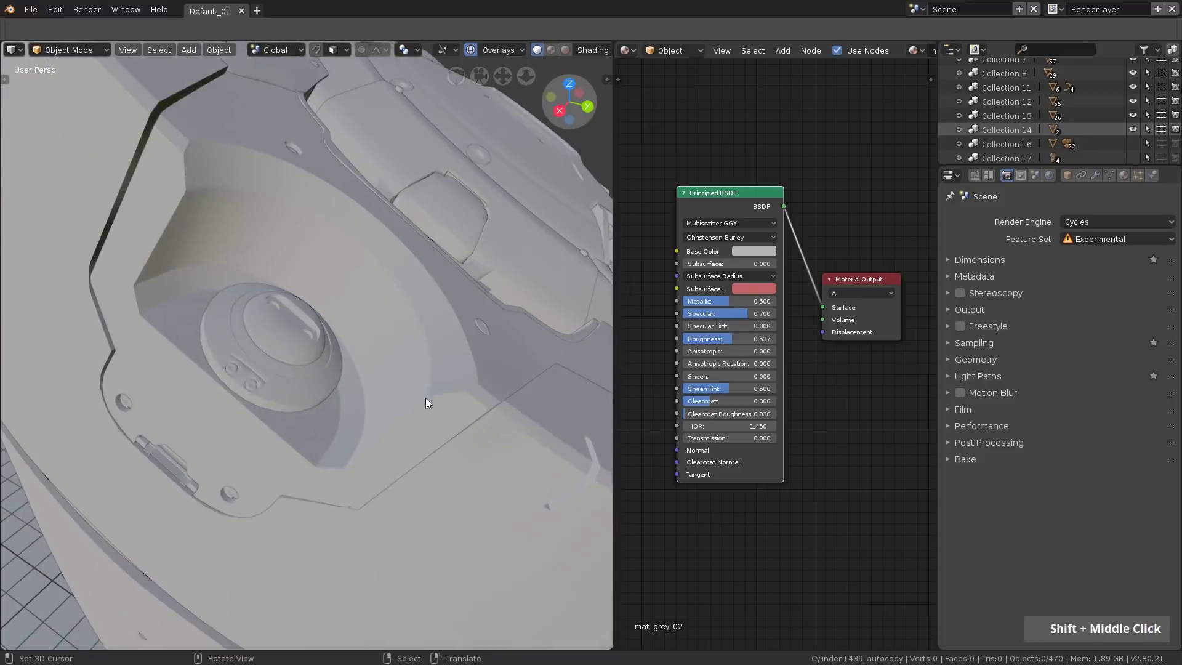
scroll(426, 398, down, 3)
middle_drag(382, 373, 324, 319)
scroll(330, 296, up, 3)
scroll(325, 319, up, 2)
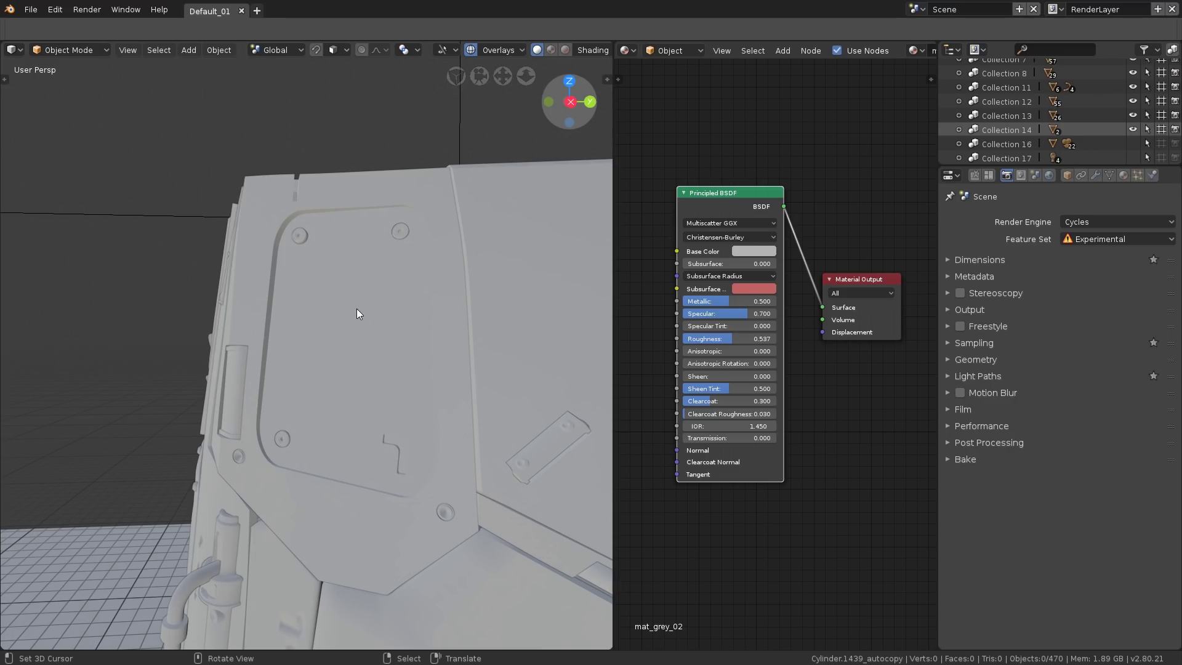
Step: Turn off the 3D viewport overlays and switch the viewport to rendered shading
key(shift)
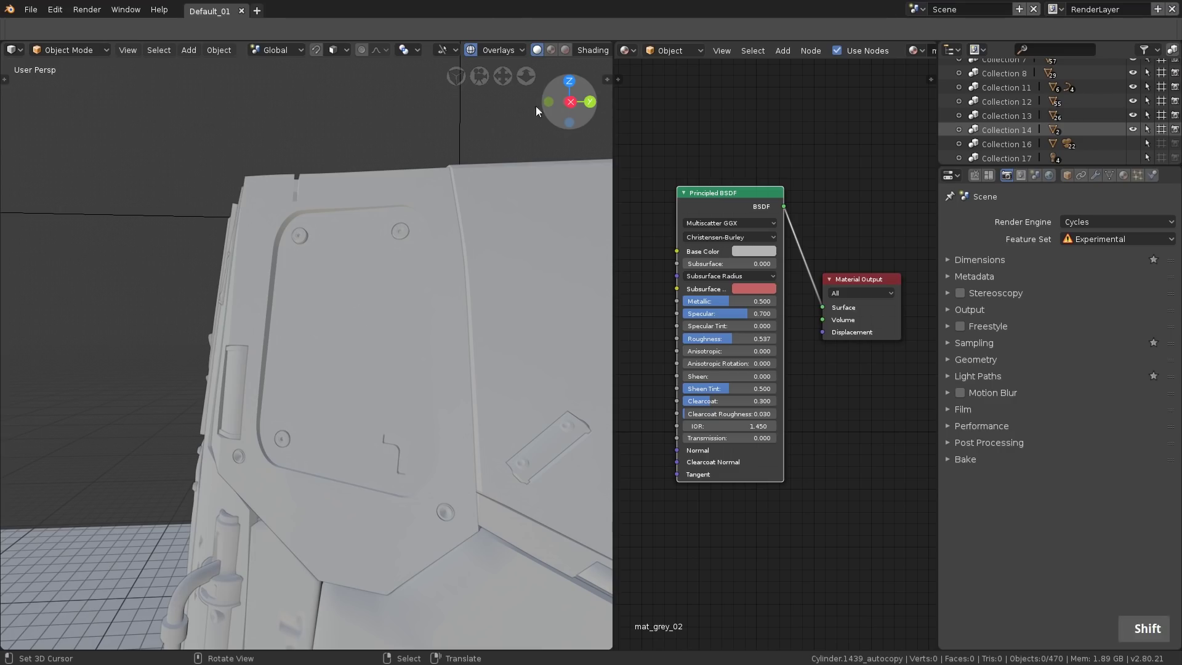
shift+click(470, 49)
key(shift+z)
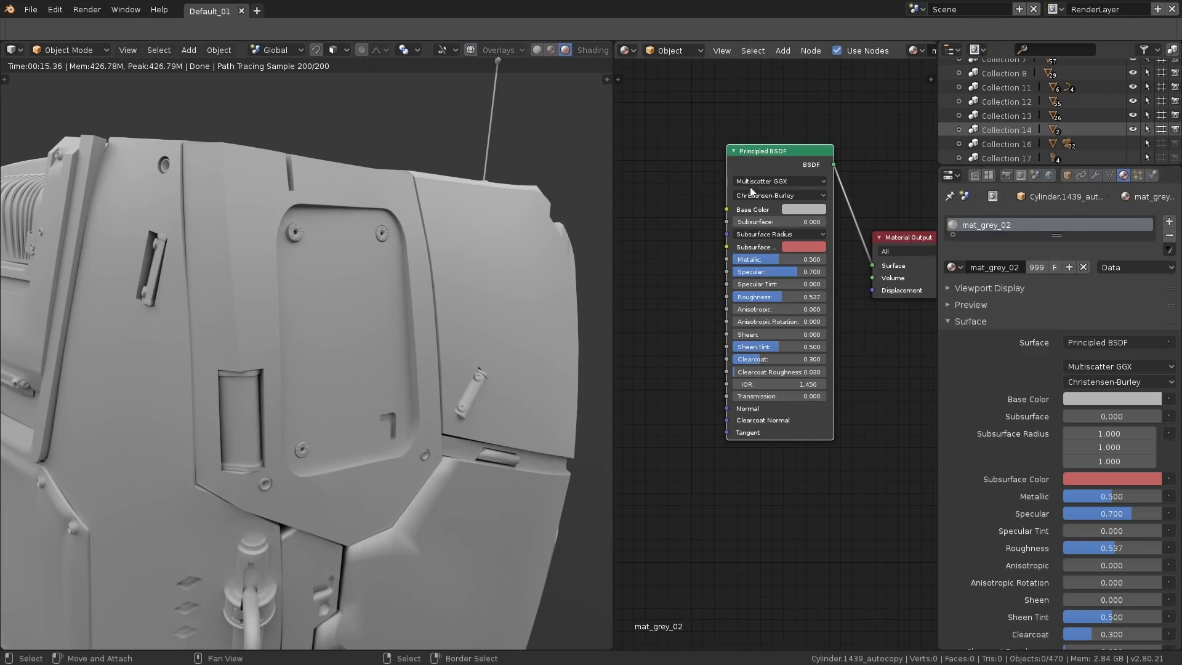
Step: Add a Bevel node to the mat_grey_02 material and connect its Normal output to the Principled BSDF's Normal input
middle_drag(652, 266, 796, 243)
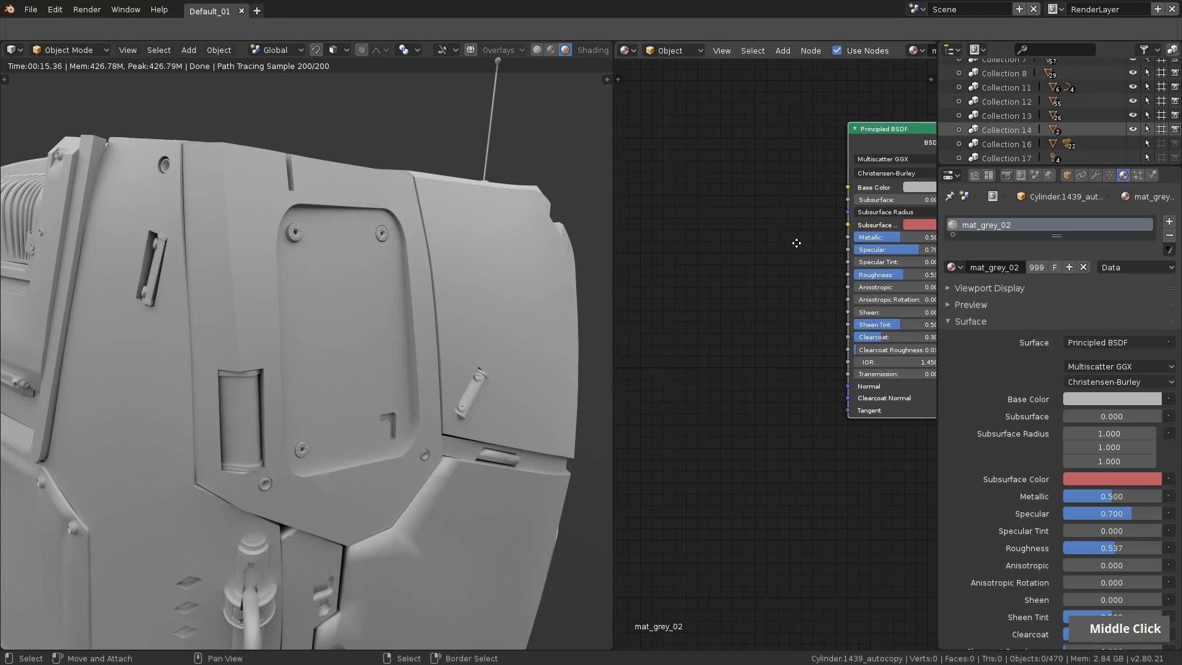
key(shift)
key(shift+a)
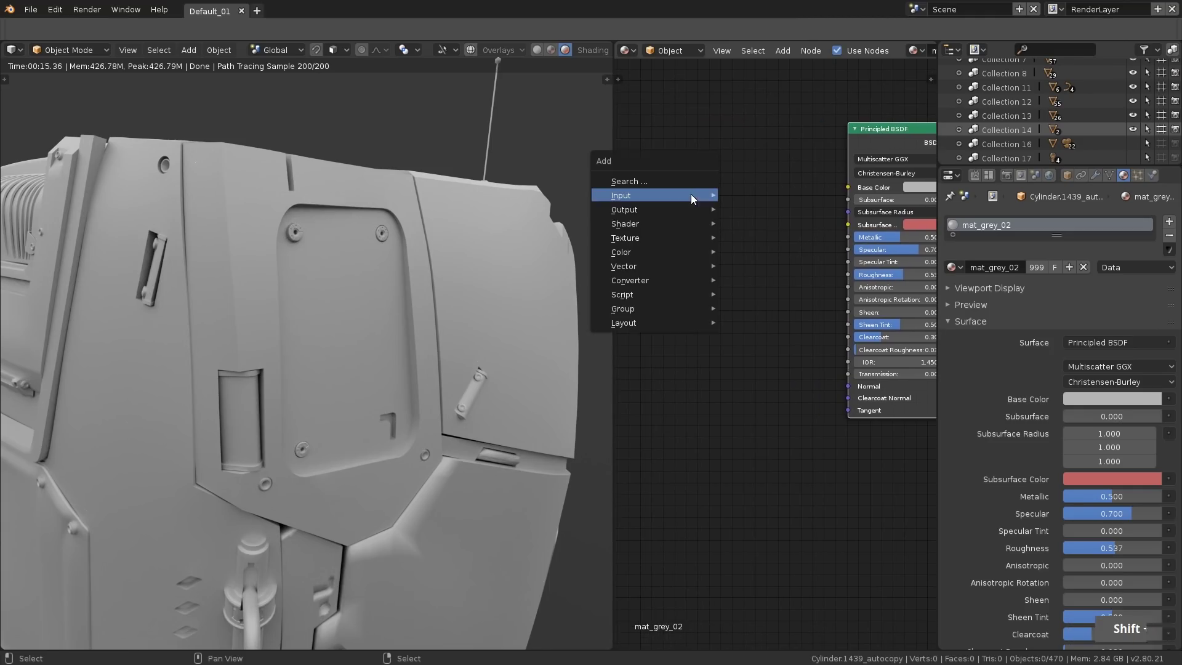
mouse_move(691, 195)
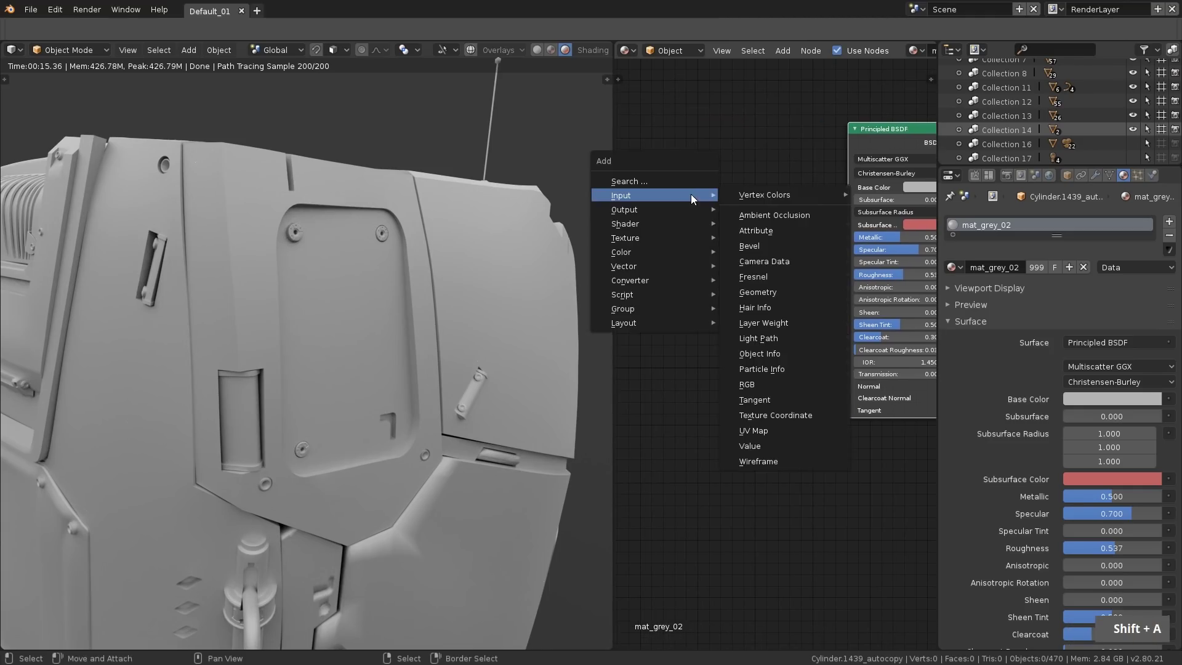
click(755, 245)
click(650, 298)
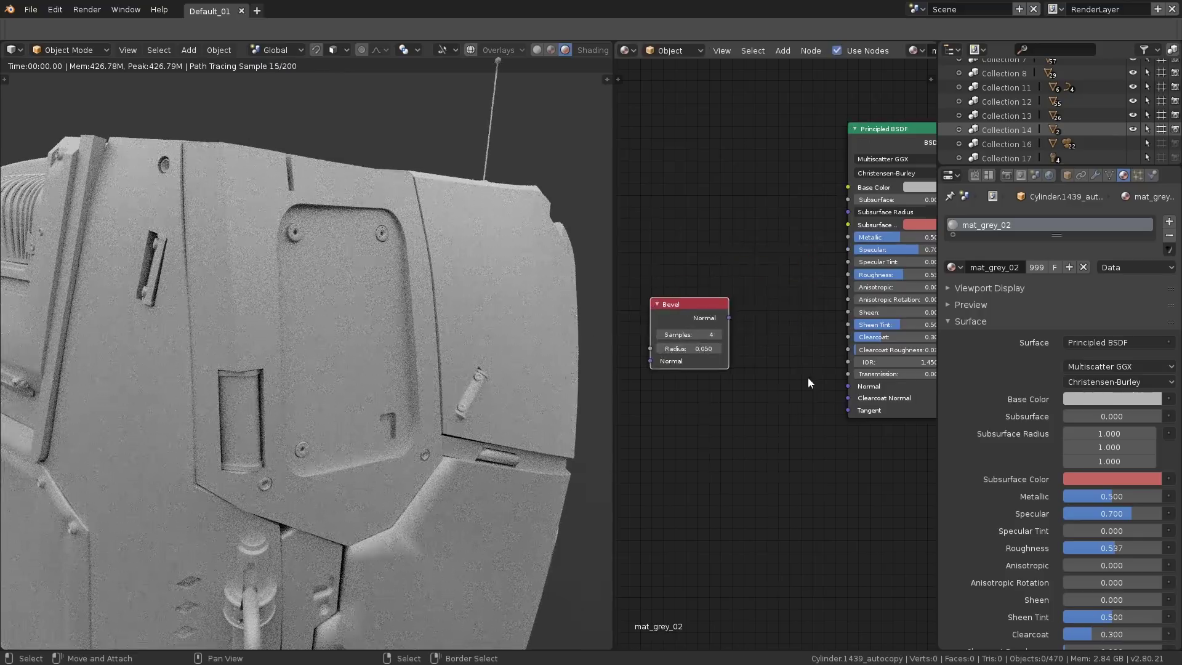
scroll(802, 379, up, 2)
drag(702, 294, 864, 392)
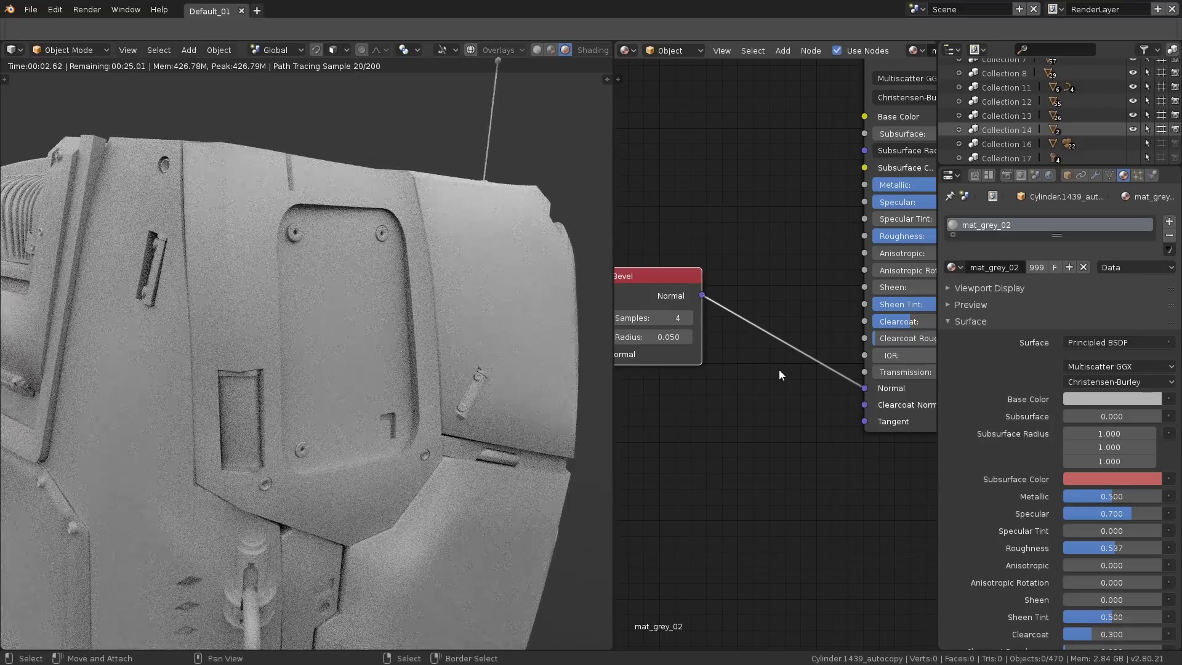
Step: Set the Bevel node's radius to 0.002
middle_drag(777, 369, 835, 343)
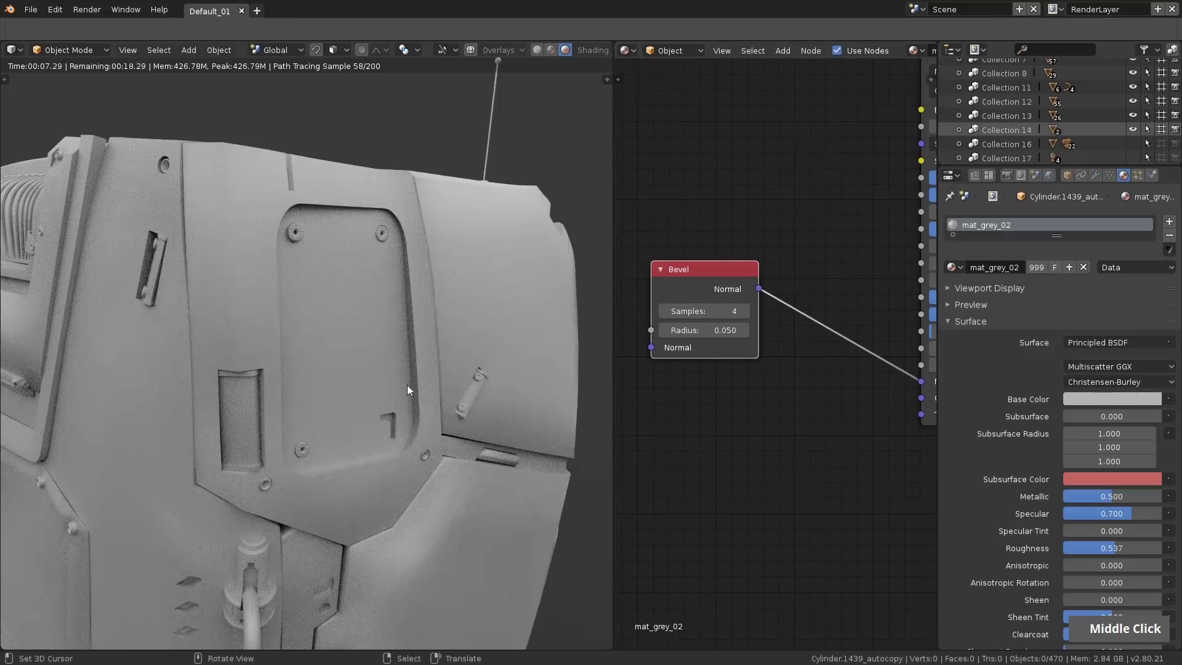
scroll(709, 343, up, 2)
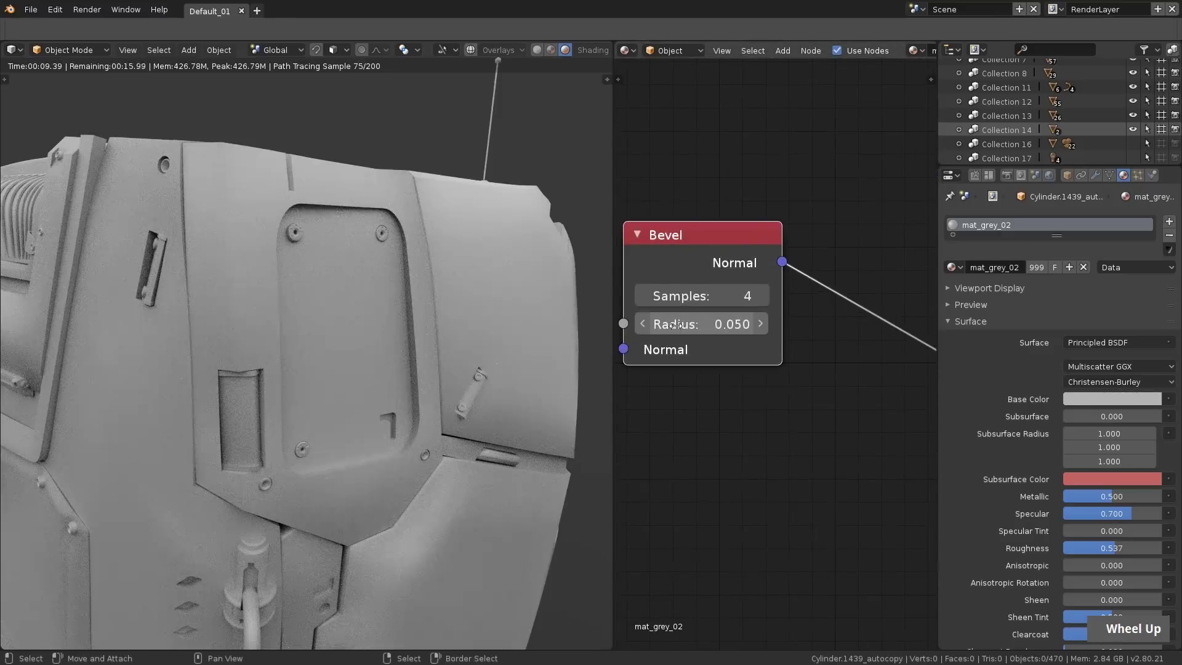
click(675, 325)
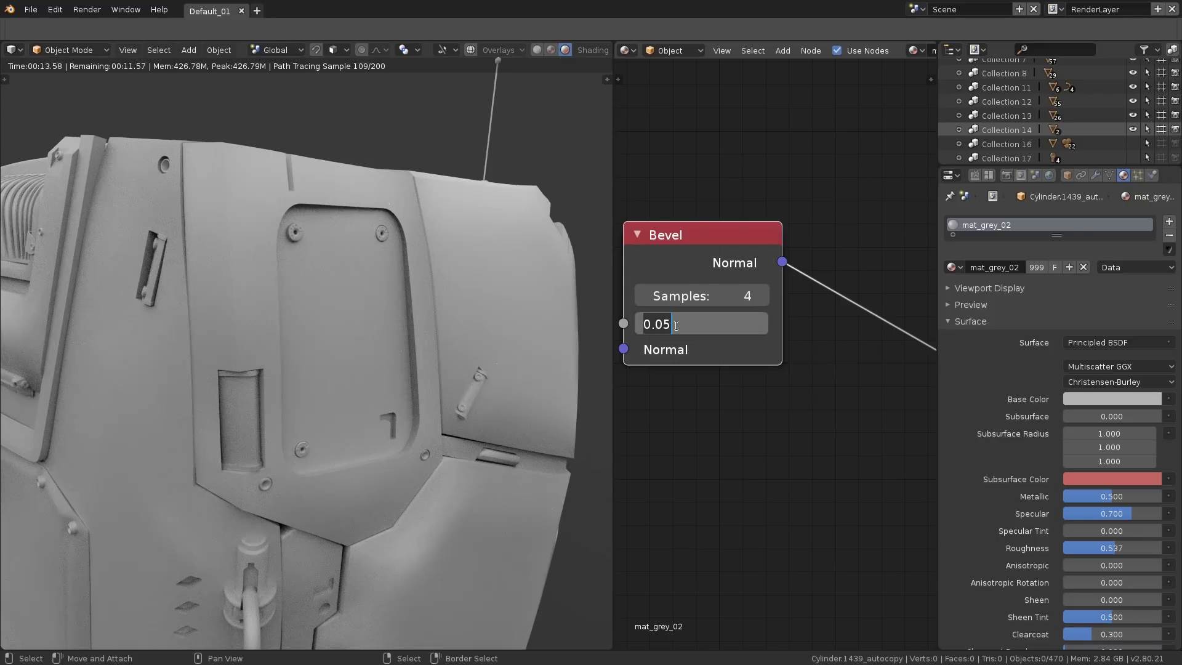
key(BackSpace)
text(02)
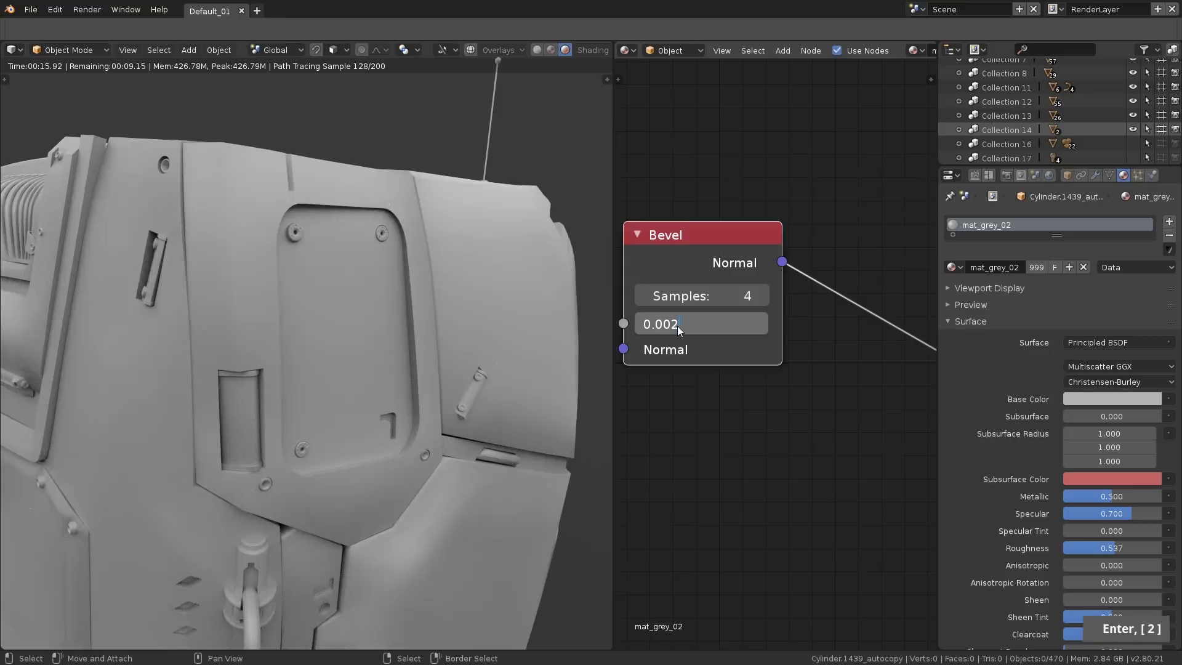
key(Return)
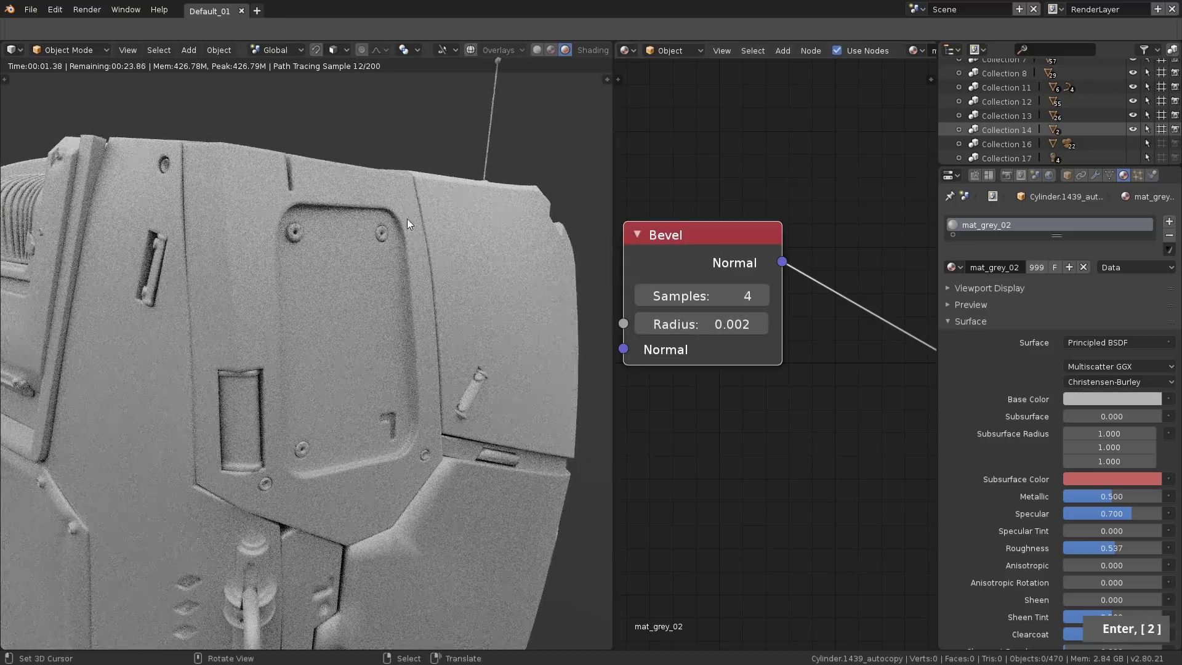
Step: Reduce the Bevel node's radius to 0.001
ctrl+middle_drag(376, 463, 394, 431)
double_click(703, 321)
key(BackSpace)
text(1)
key(Return)
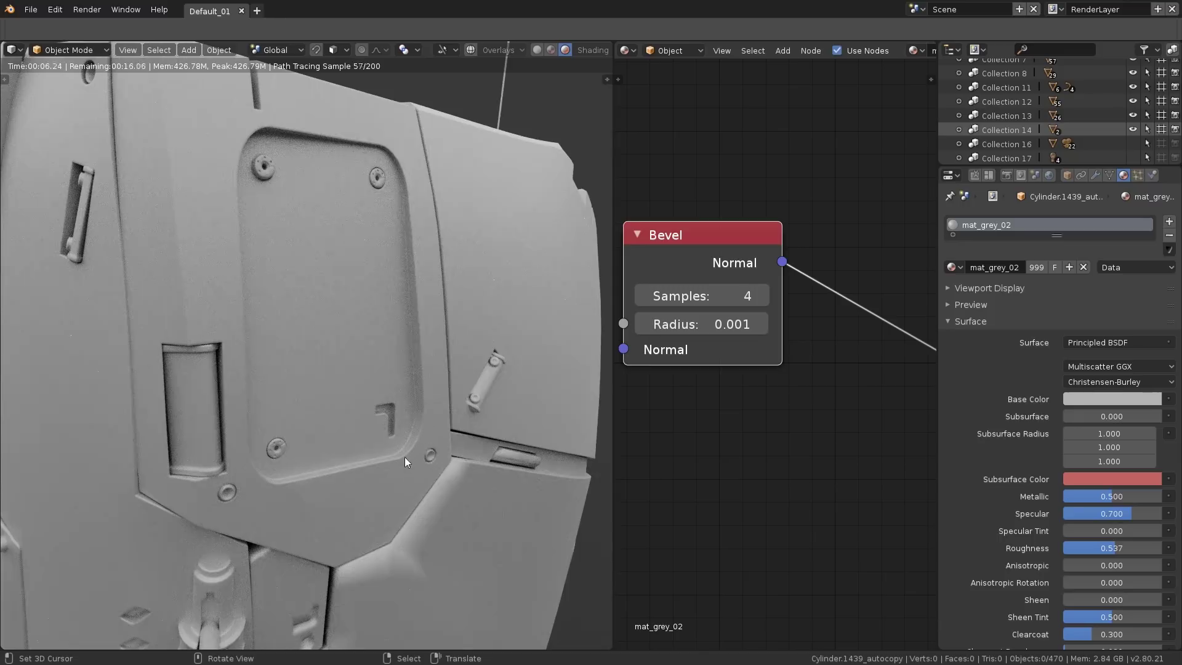
Step: Set the Principled BSDF's Metallic to 1.000 and its Roughness to 0.380
scroll(701, 295, down, 3)
middle_drag(929, 258, 907, 215)
drag(763, 166, 825, 166)
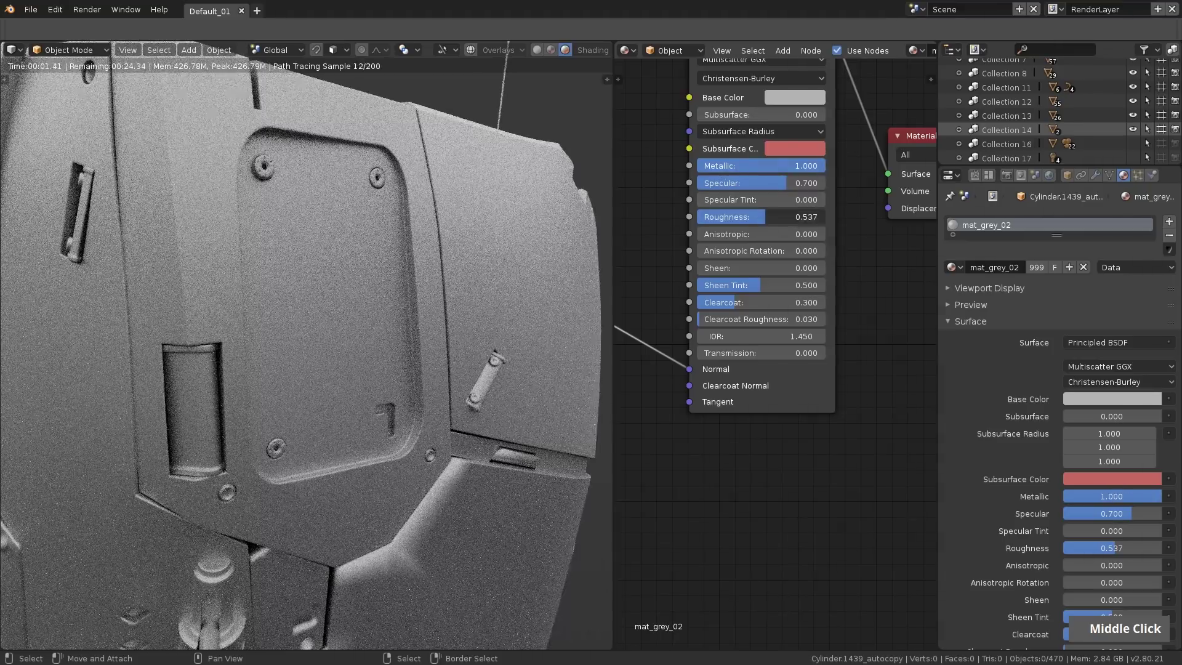
drag(764, 216, 745, 217)
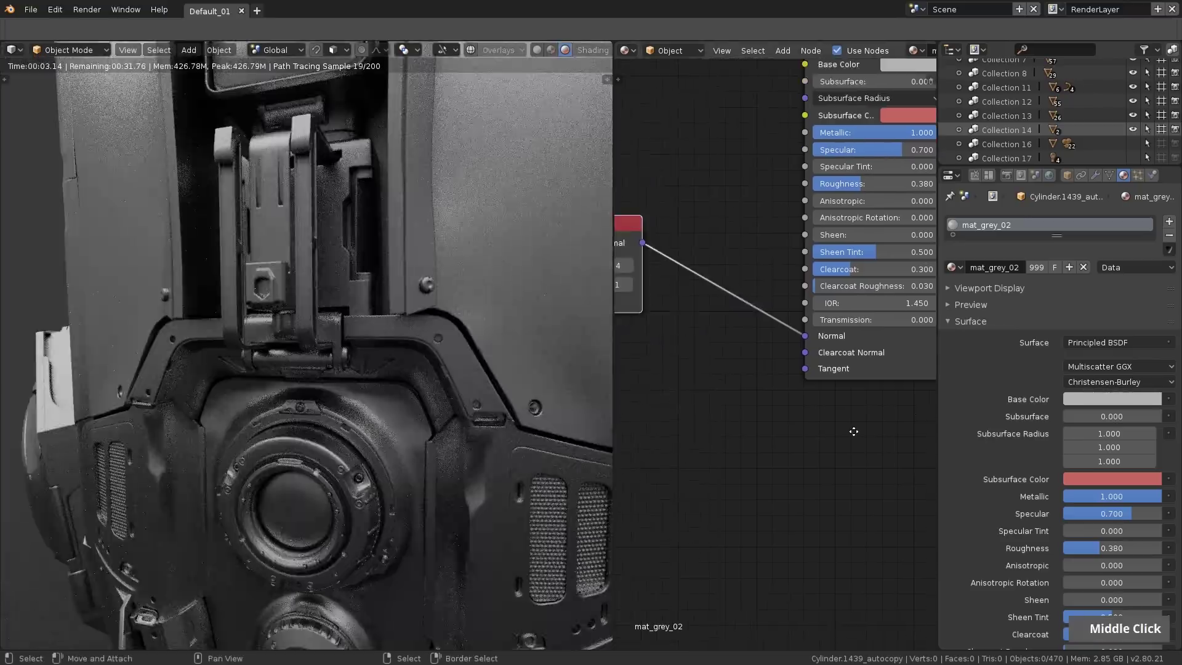
Step: Disconnect the Bevel node from the Principled BSDF's Normal input to compare the render without beveled edges
middle_drag(769, 332, 802, 323)
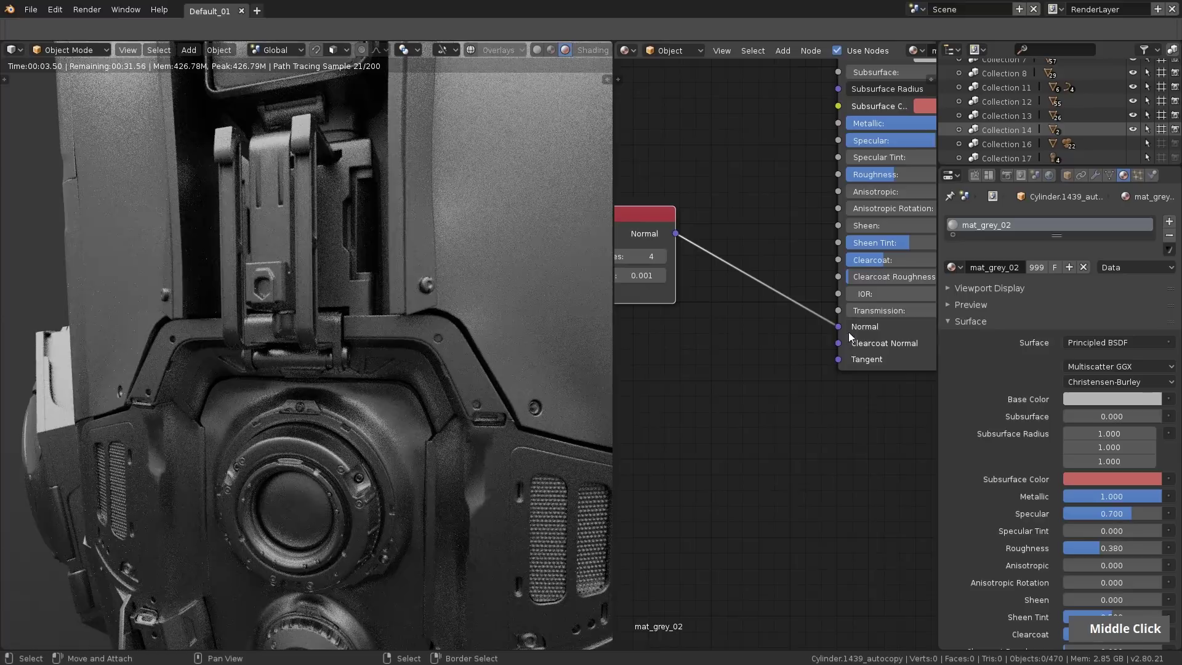
drag(838, 327, 792, 315)
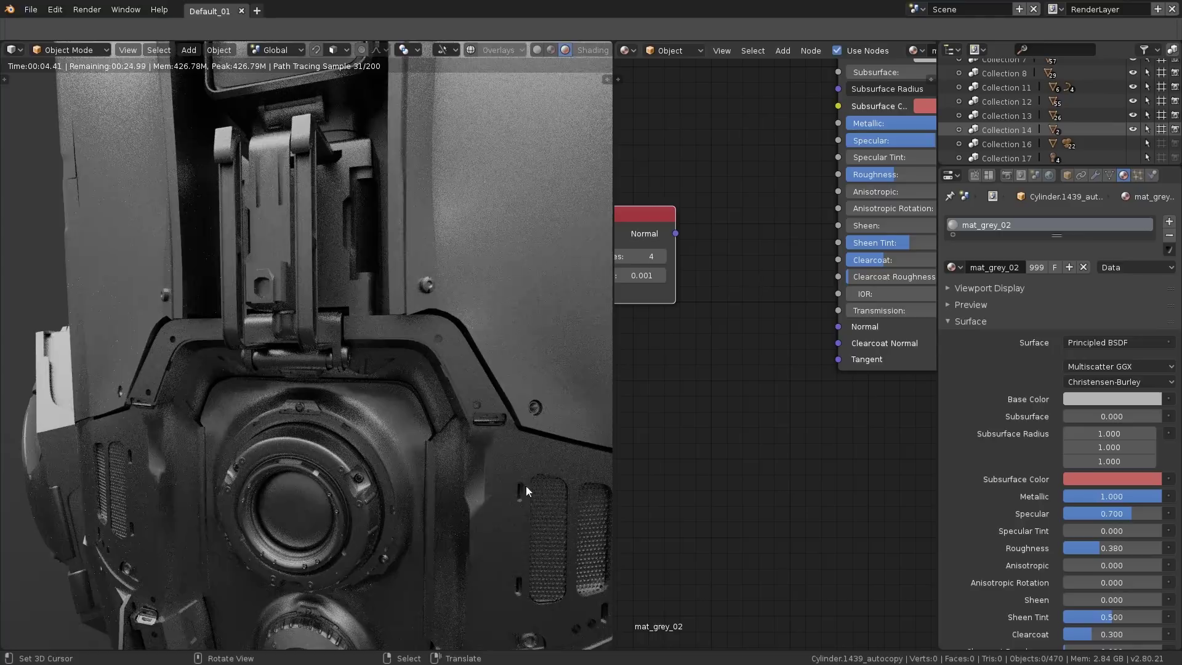
Step: Reconnect the Bevel node's Normal output to the Principled BSDF's Normal input
drag(675, 233, 838, 326)
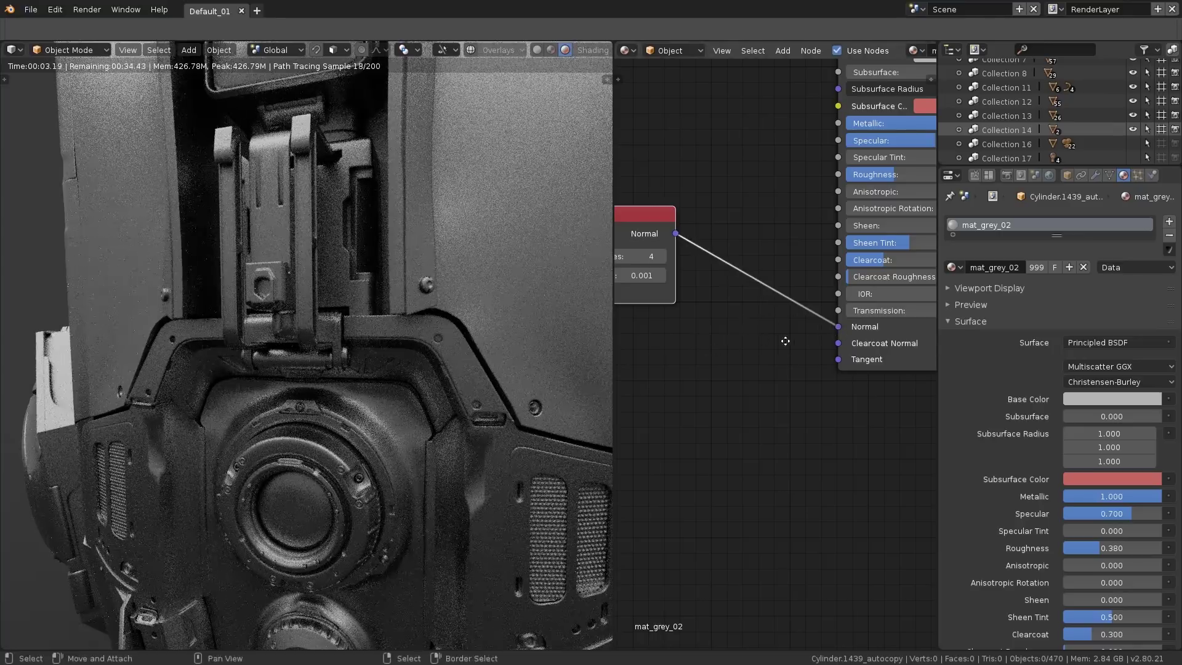
middle_drag(634, 282, 743, 285)
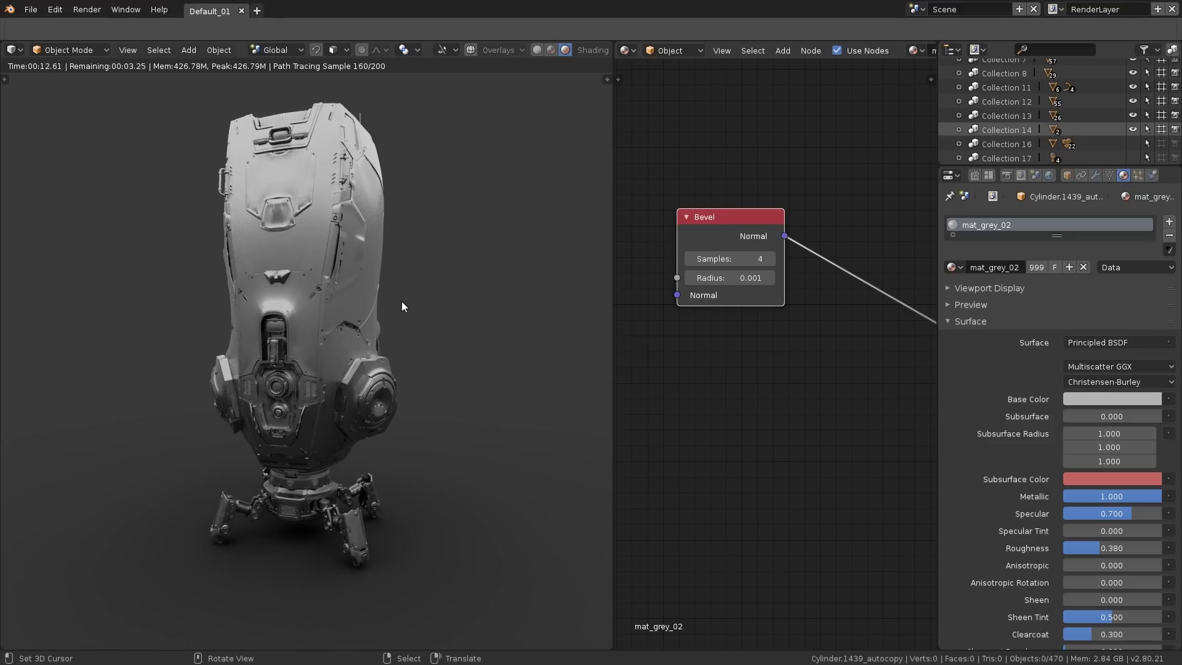
key(shift+z)
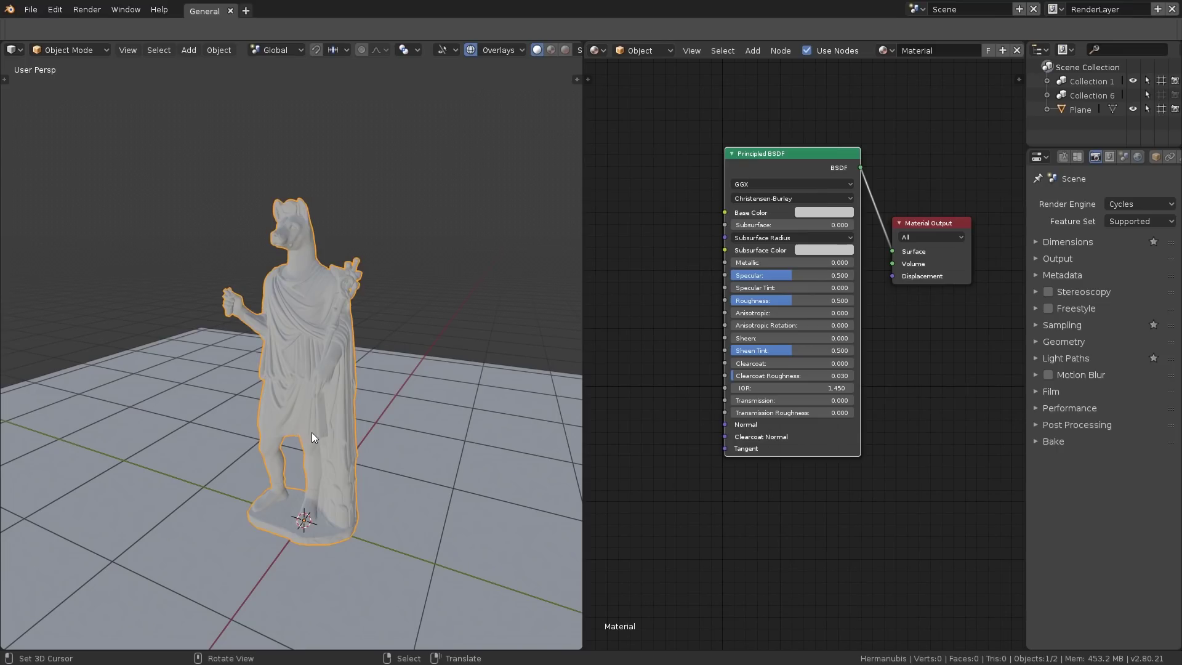
Step: Add an Ambient Occlusion node to the statue's material, placed before the Principled BSDF node
middle_click(1047, 137)
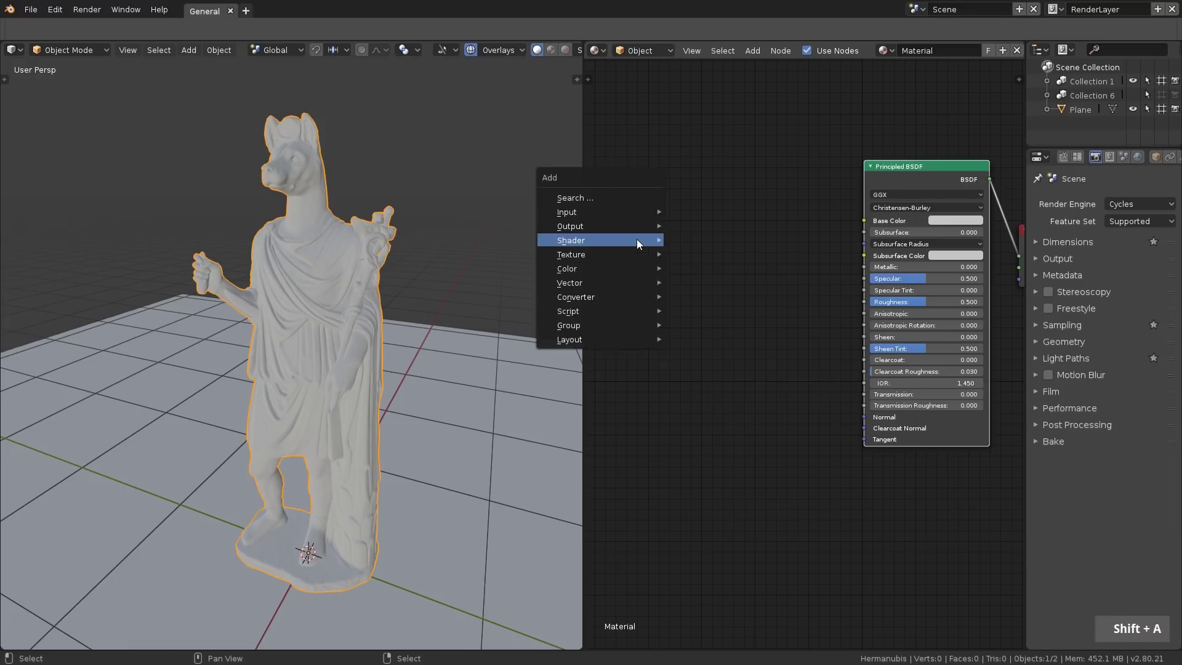
mouse_move(637, 240)
mouse_move(624, 213)
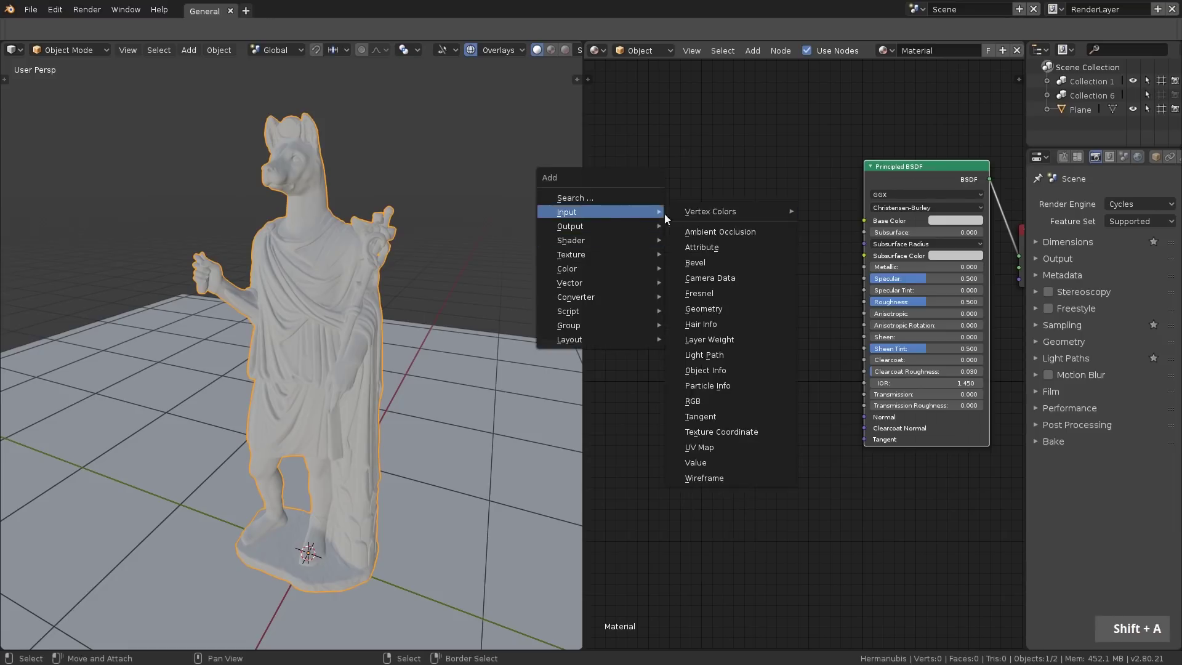
click(733, 231)
middle_drag(598, 247, 678, 247)
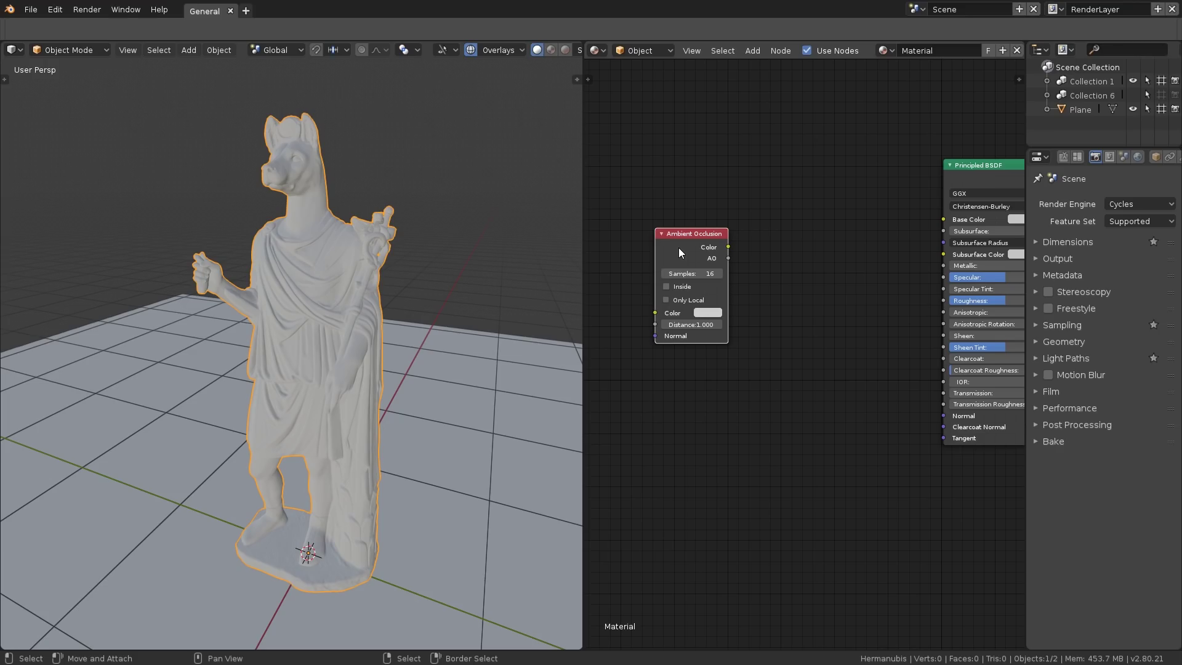
scroll(705, 239, up, 2)
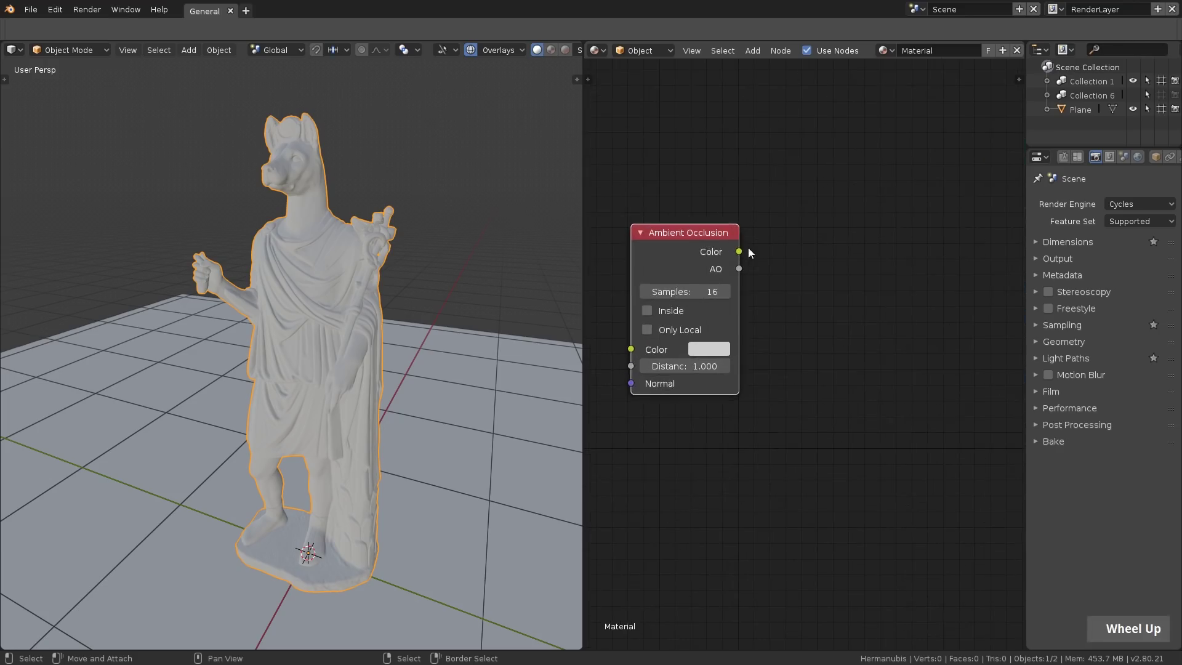
drag(739, 252, 768, 271)
scroll(768, 280, down, 2)
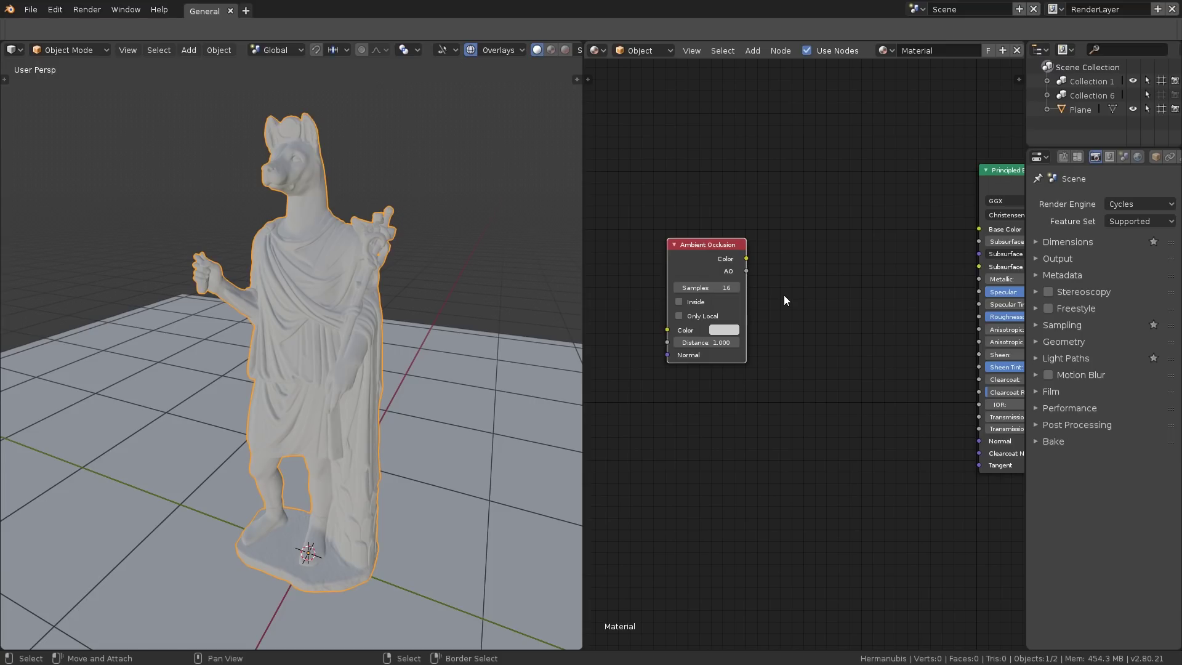
scroll(783, 294, down, 2)
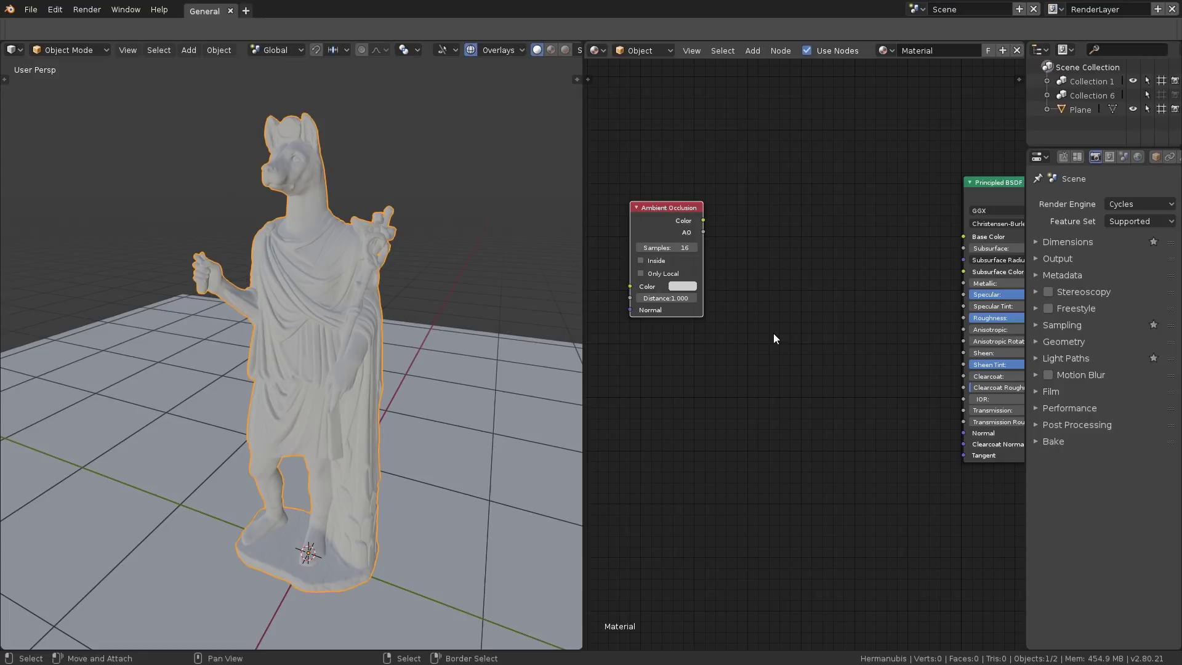
Step: Hide the viewport overlays and preview the statue in rendered shading from slightly different angles
click(472, 50)
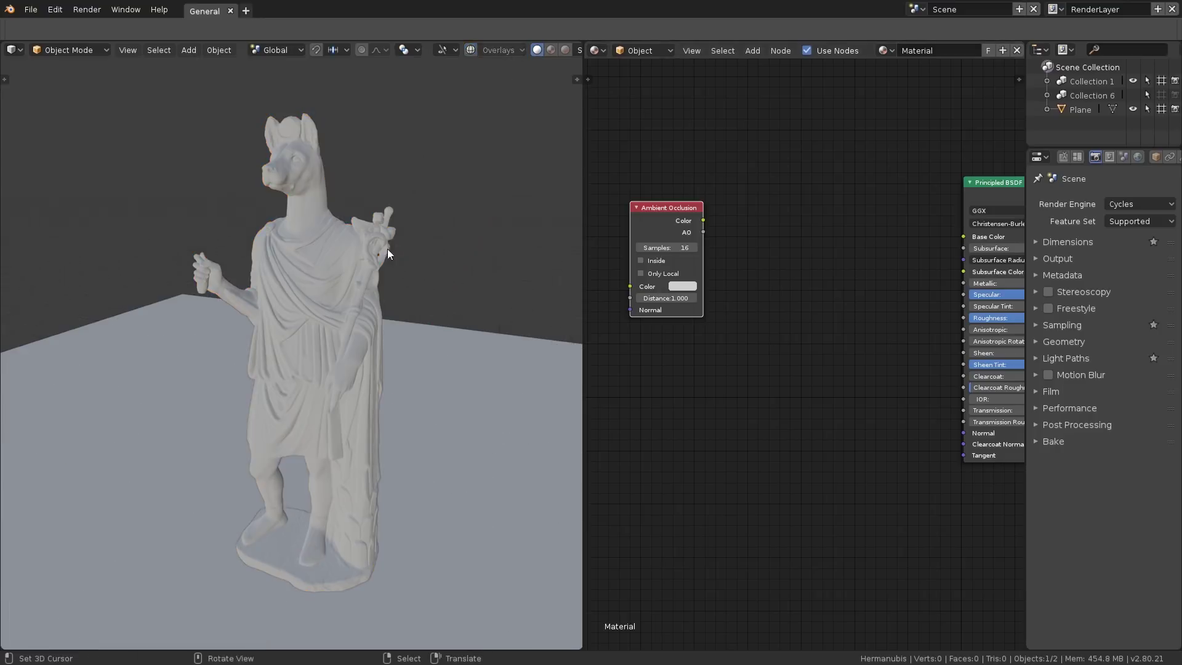
key(shift+z)
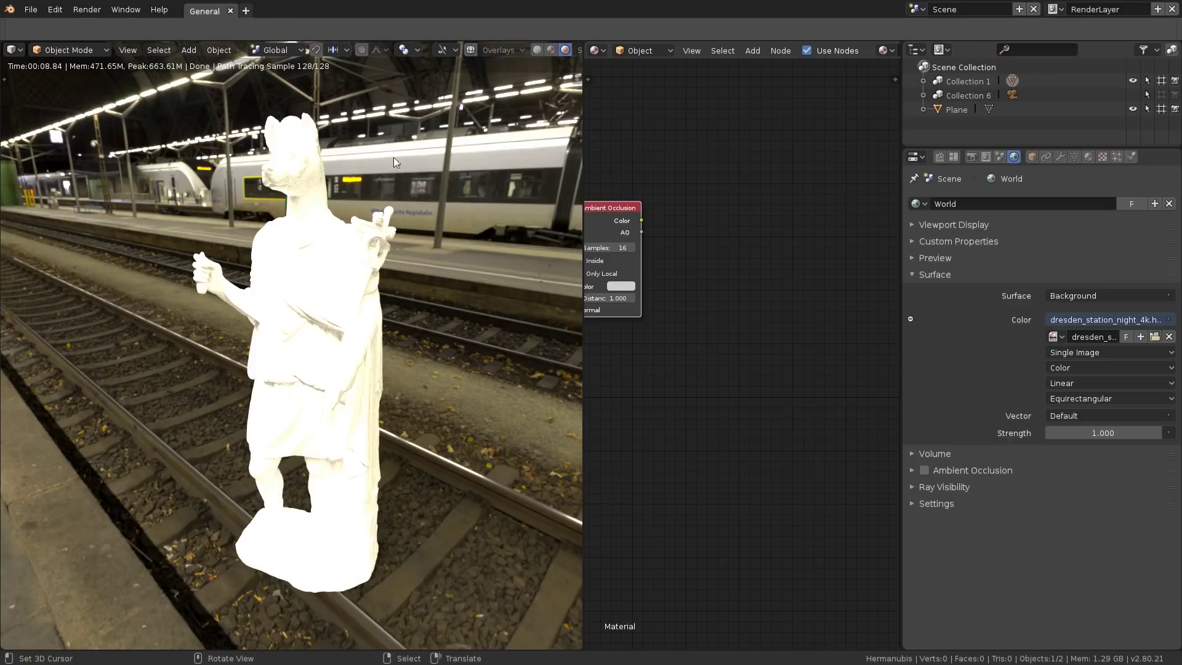
mouse_move(396, 221)
middle_down()
mouse_move(452, 229)
mouse_move(54, 226)
mouse_move(525, 221)
mouse_move(412, 223)
middle_up()
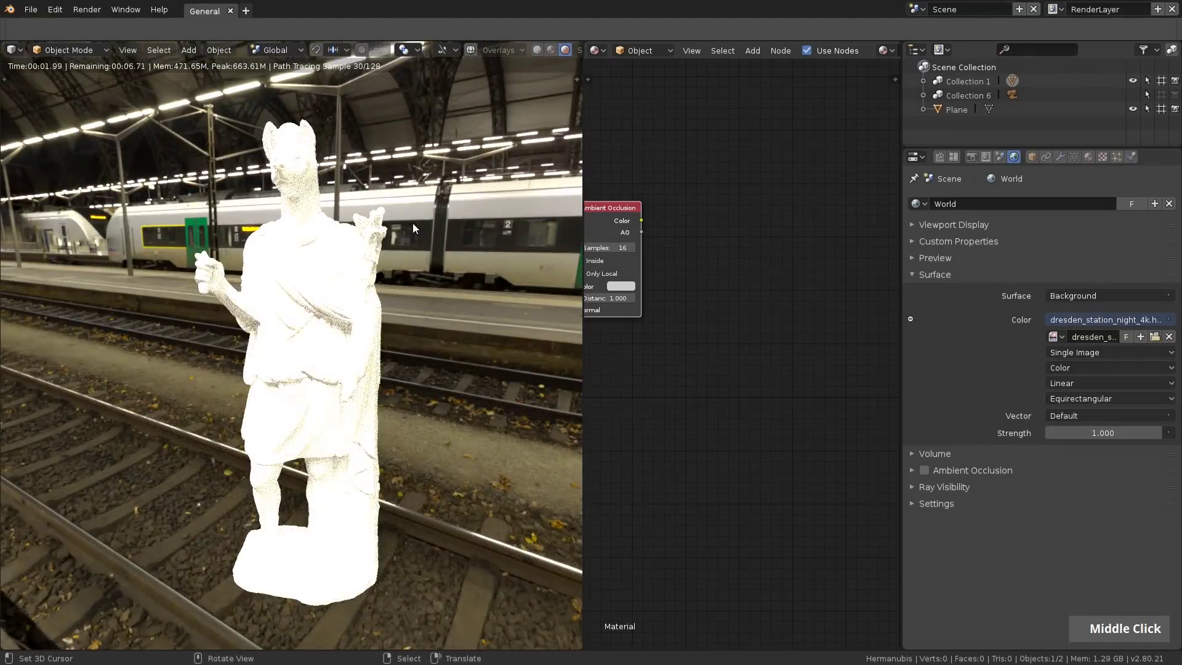
middle_drag(418, 231, 410, 246)
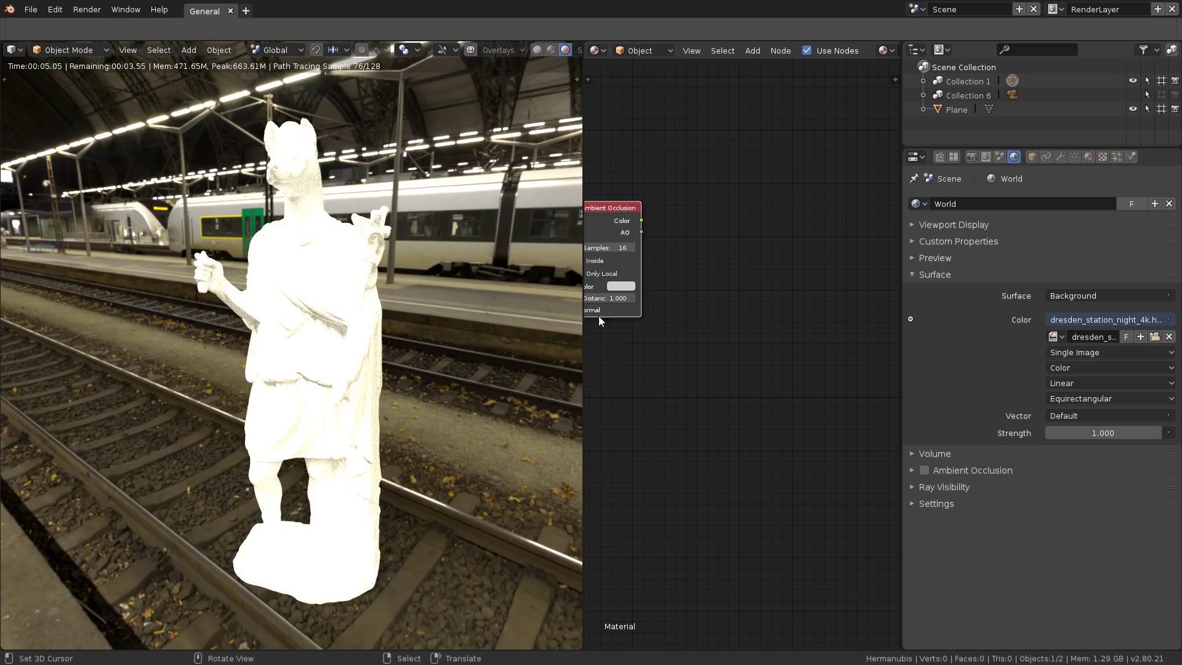
Step: Set the scene's color management to the Filmic view transform with the Medium High Contrast look
click(999, 157)
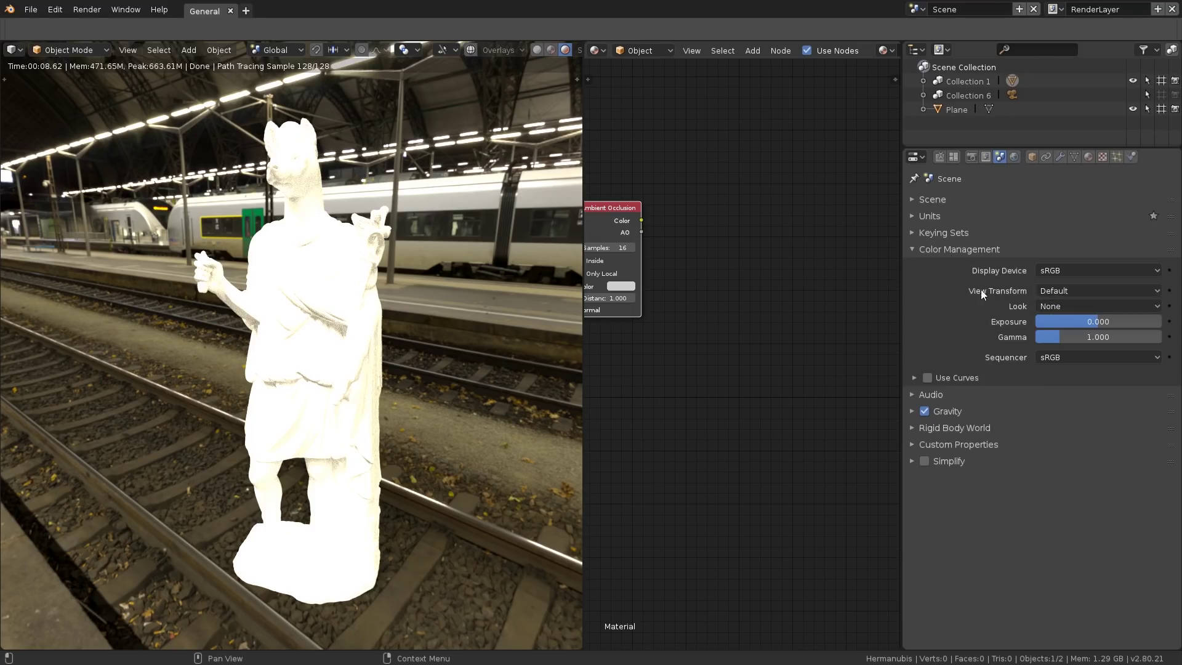
click(1083, 289)
click(1081, 258)
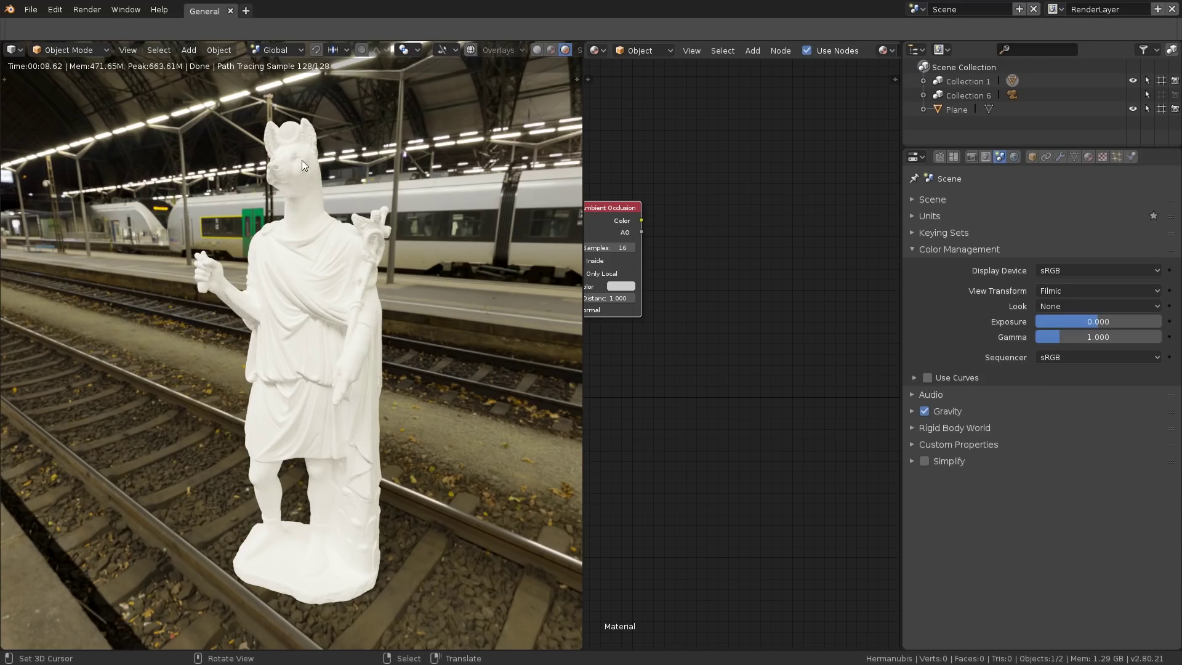
click(1049, 305)
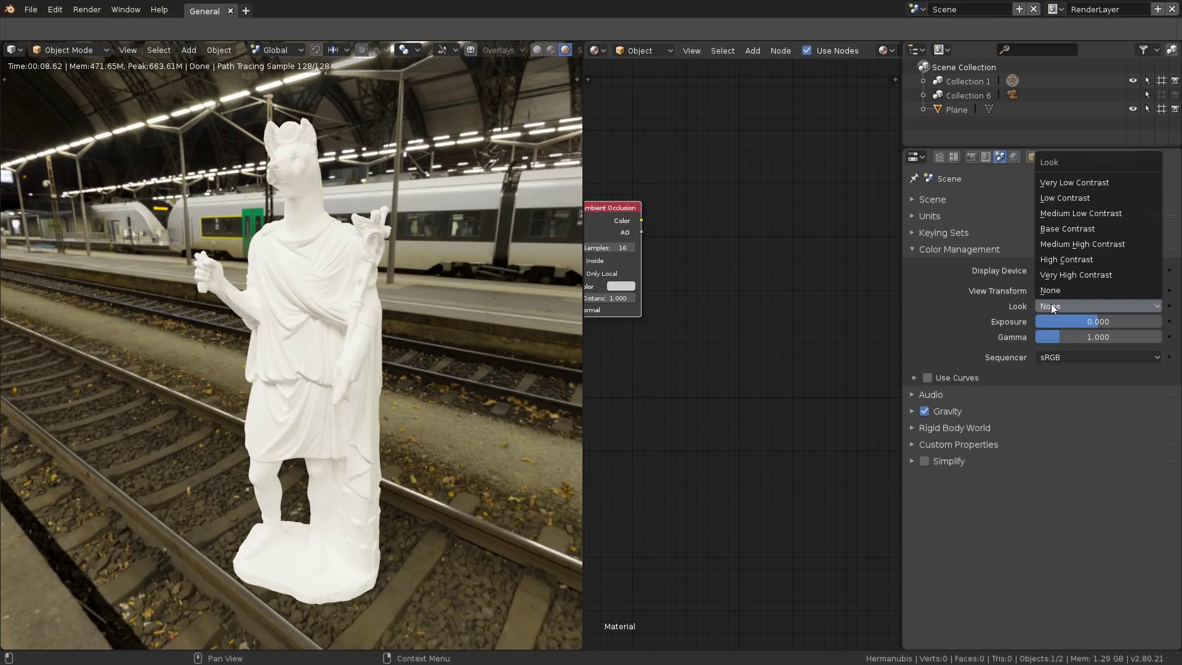
click(1060, 248)
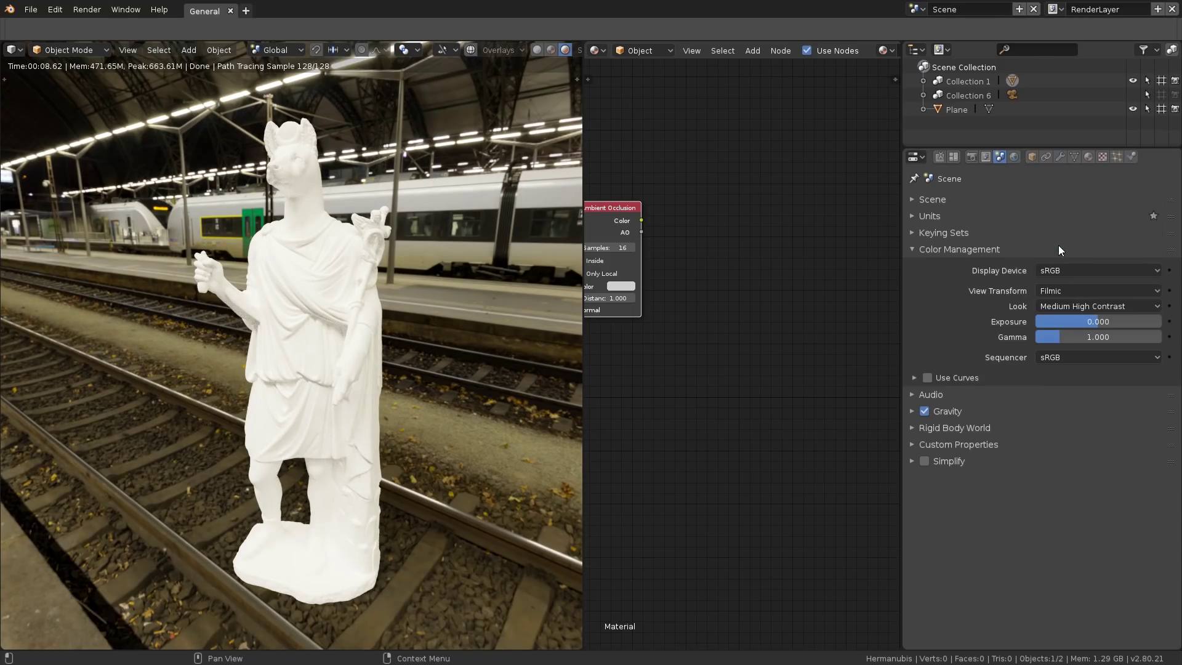
click(933, 250)
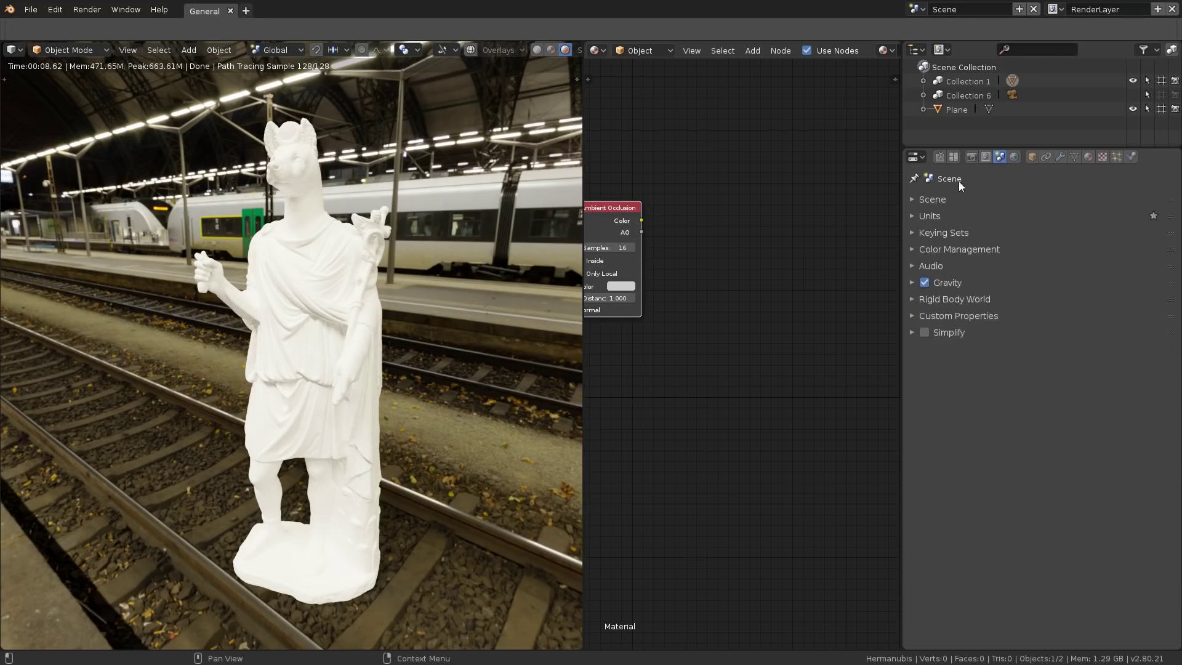
Step: Enable film transparency in the Cycles render settings to hide the station background
click(971, 157)
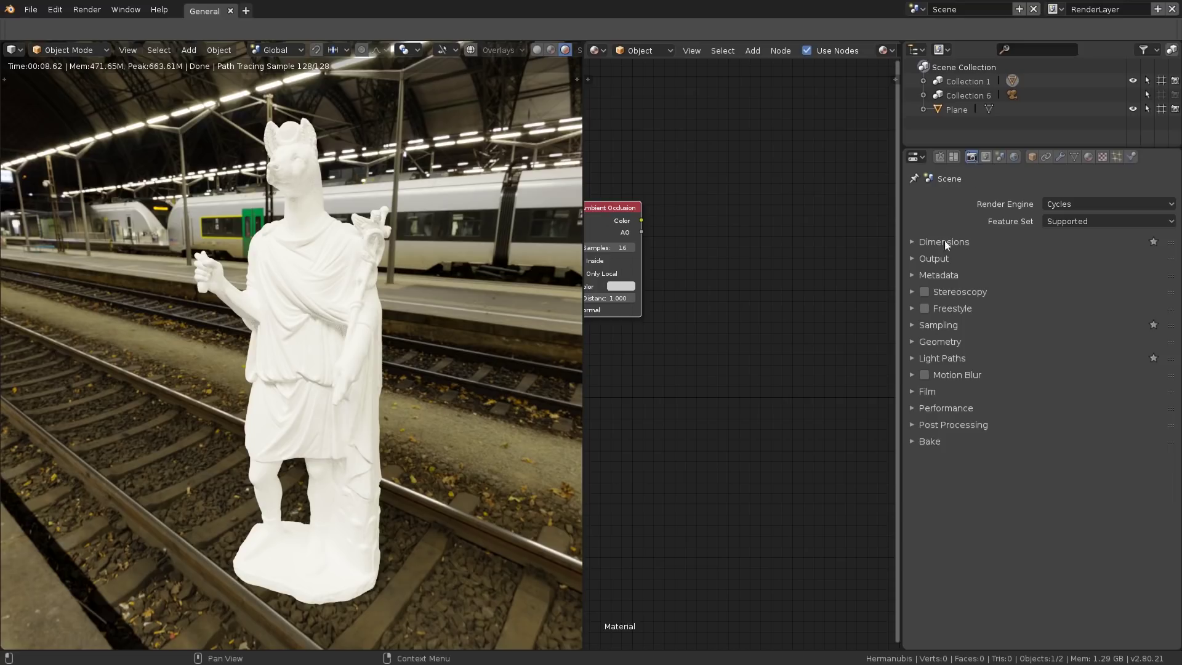
click(930, 394)
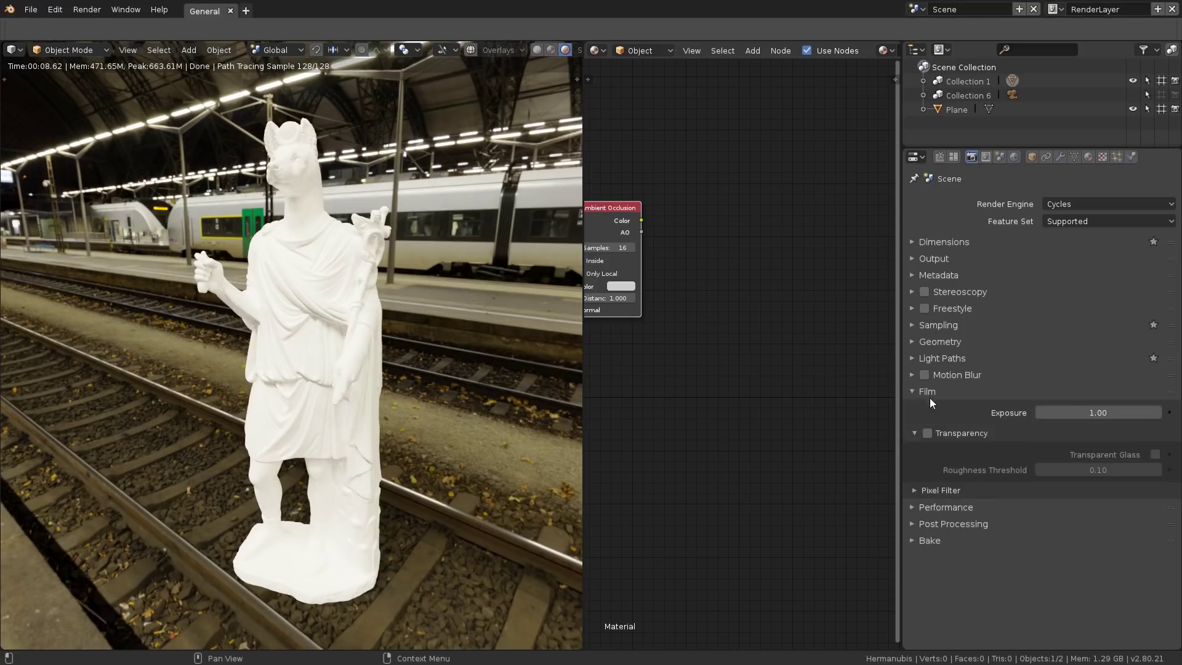
click(930, 435)
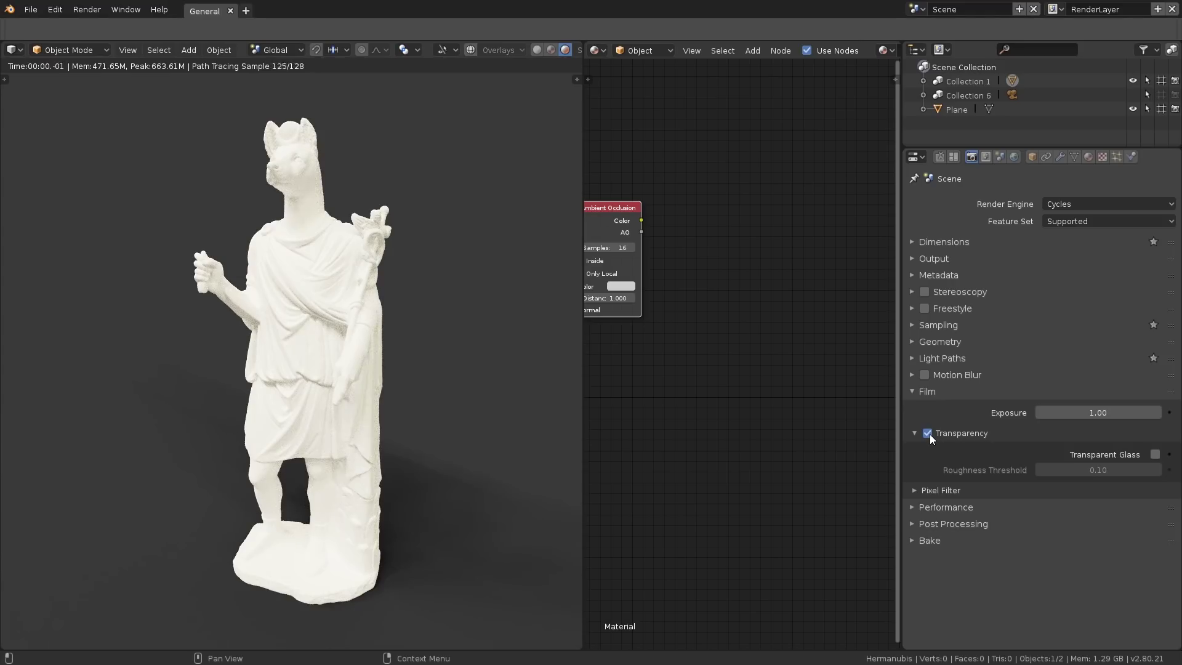
click(919, 393)
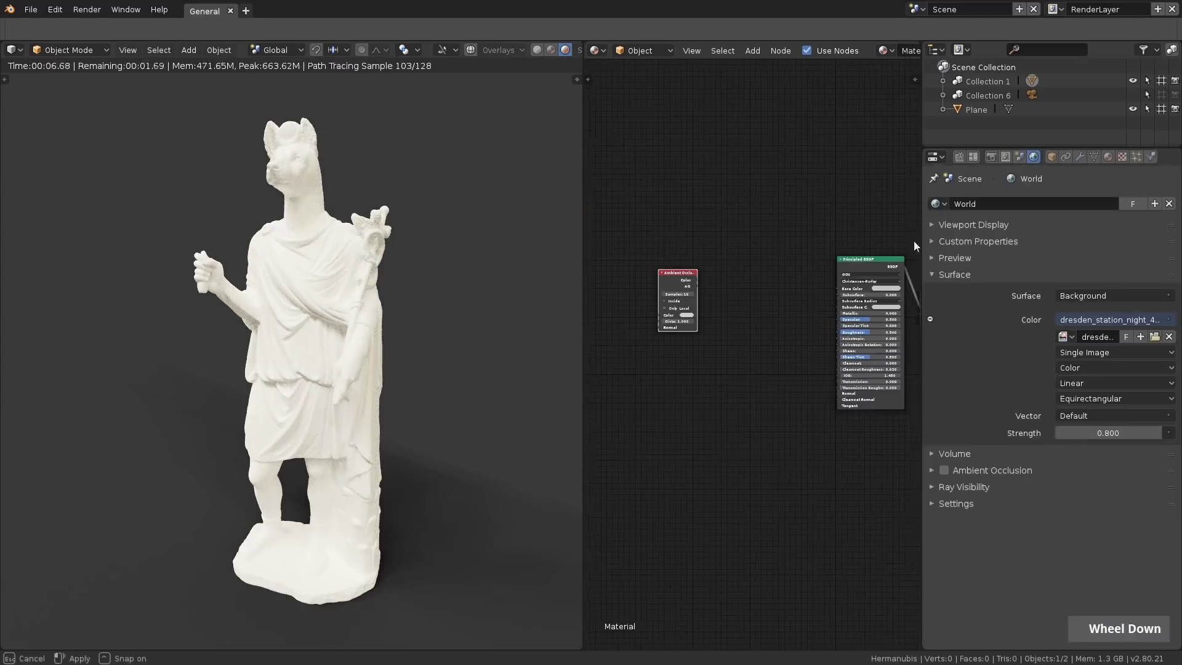
Step: Change the Ambient Occlusion node's color to a medium blue
scroll(637, 228, up, 2)
scroll(672, 249, up, 2)
mouse_move(672, 249)
middle_down()
mouse_move(631, 224)
mouse_move(692, 241)
middle_up()
scroll(644, 246, down, 1)
scroll(692, 241, up, 1)
scroll(692, 241, down, 1)
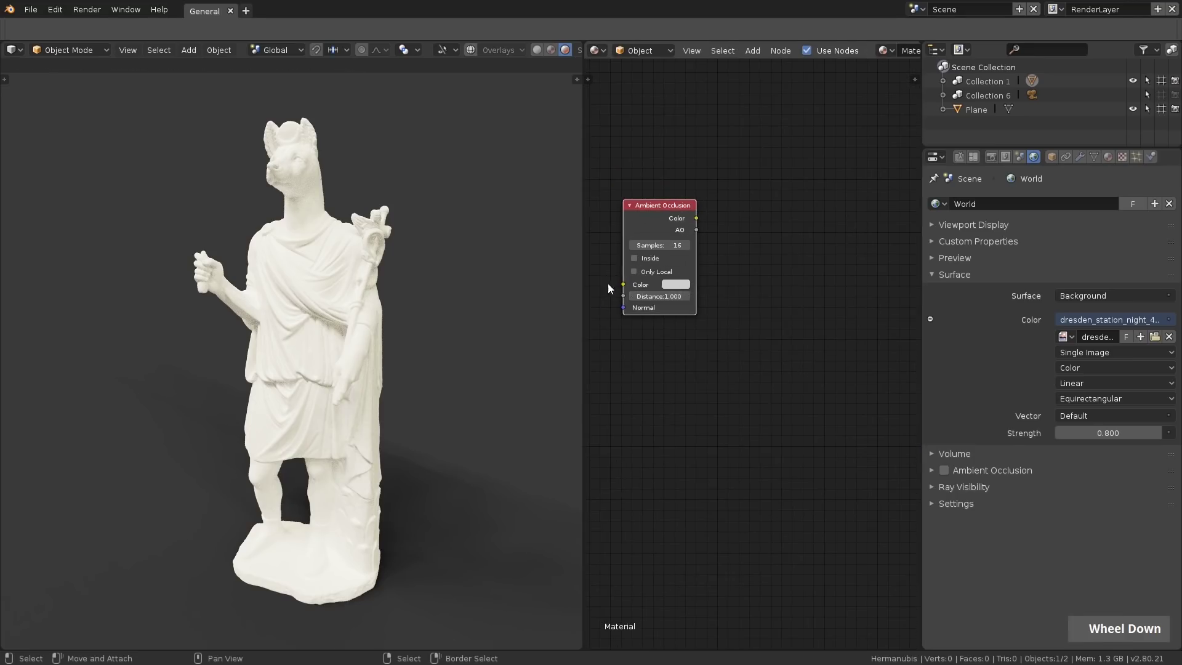
click(677, 285)
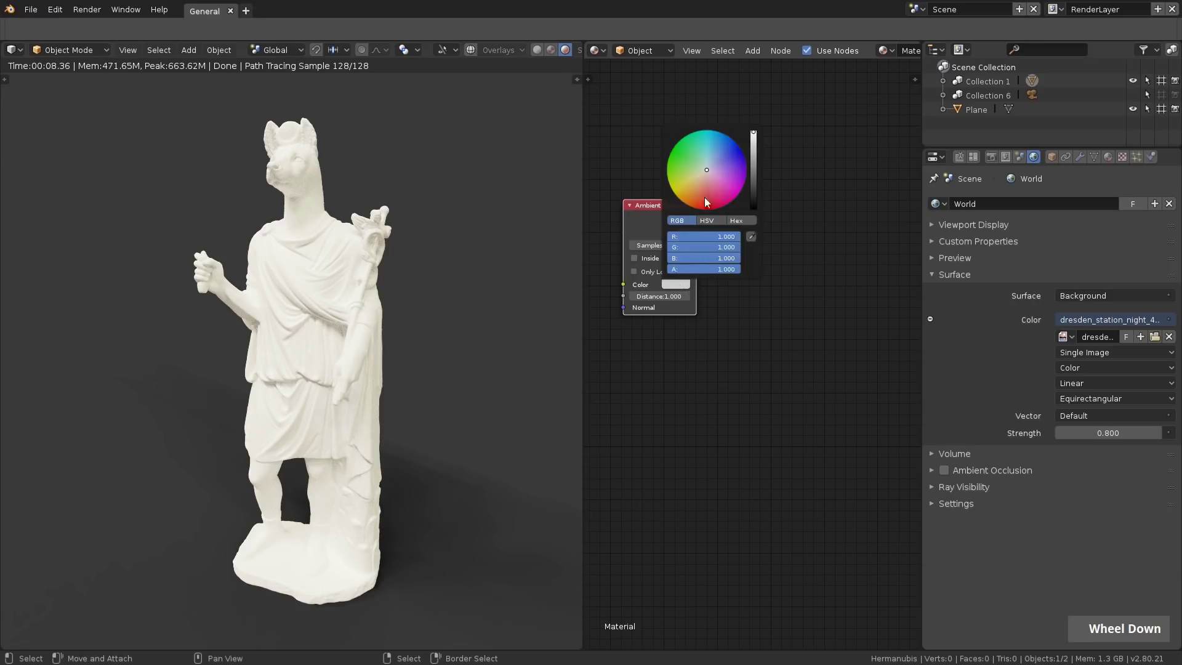
click(724, 163)
Step: Connect the Ambient Occlusion node's Color output to the Principled BSDF's Base Color input
middle_drag(823, 294, 618, 231)
drag(622, 233, 834, 283)
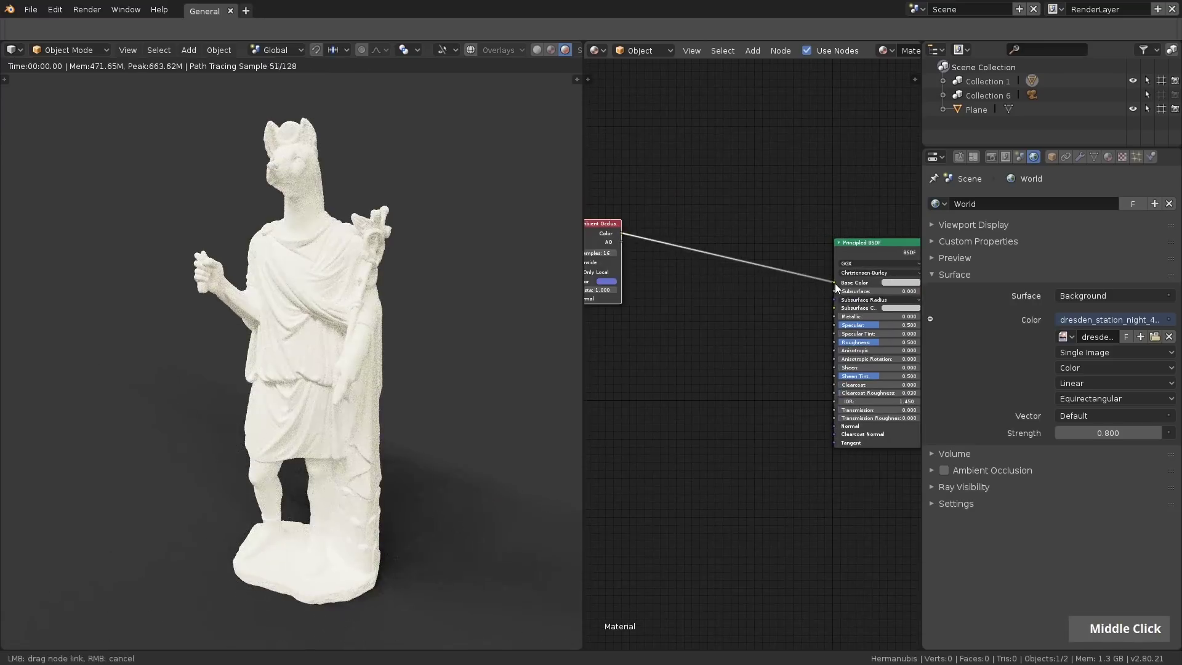
middle_drag(702, 298, 745, 293)
scroll(726, 291, up, 1)
scroll(726, 291, up, 2)
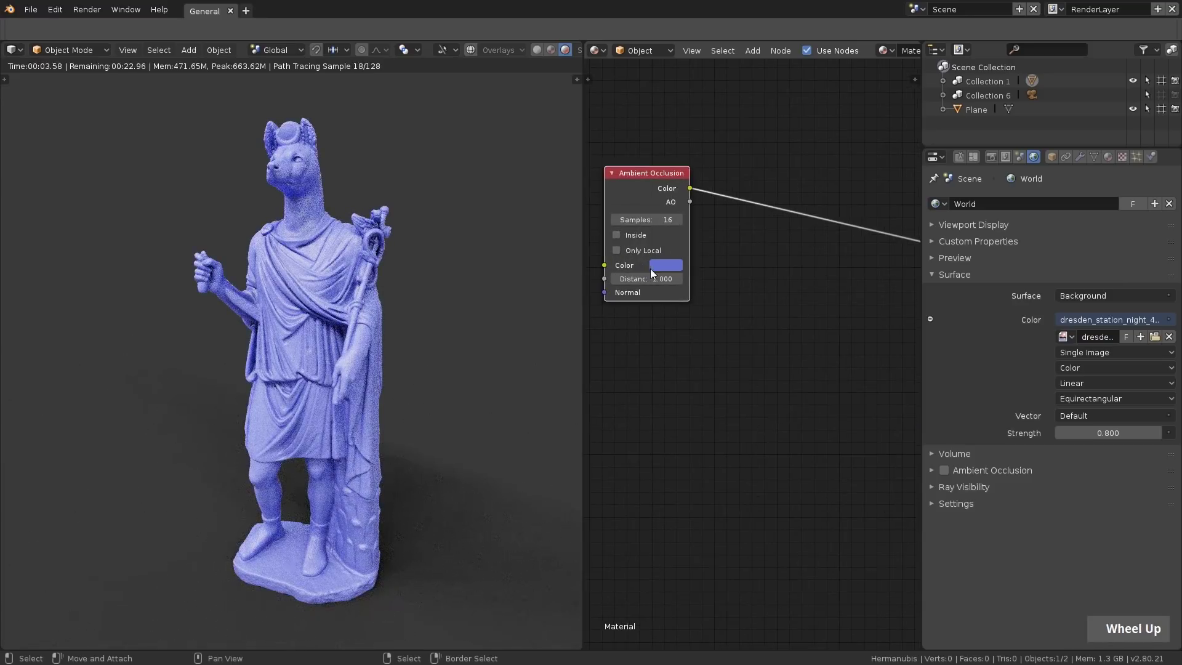
middle_click(725, 280)
ctrl+scroll(726, 280, down, 1)
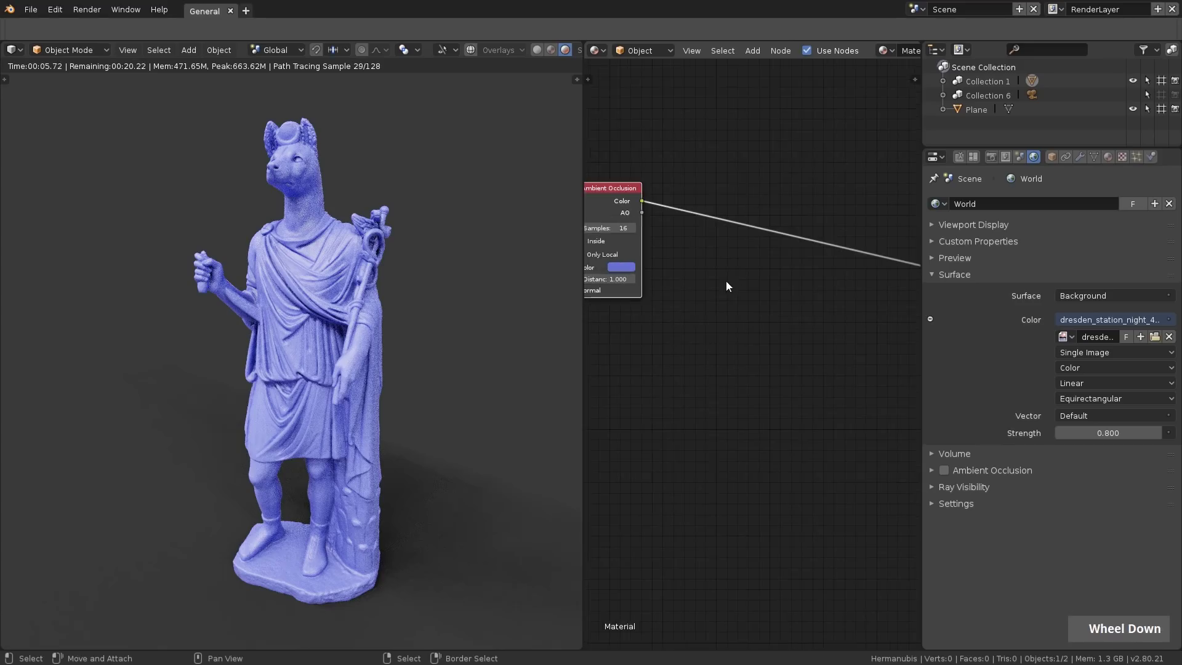
Step: Connect the Ambient Occlusion node's AO output to the Principled BSDF's Base Color in place of the Color output
ctrl+scroll(747, 297, down, 2)
scroll(748, 298, down, 1)
drag(600, 217, 793, 286)
middle_drag(634, 267, 733, 283)
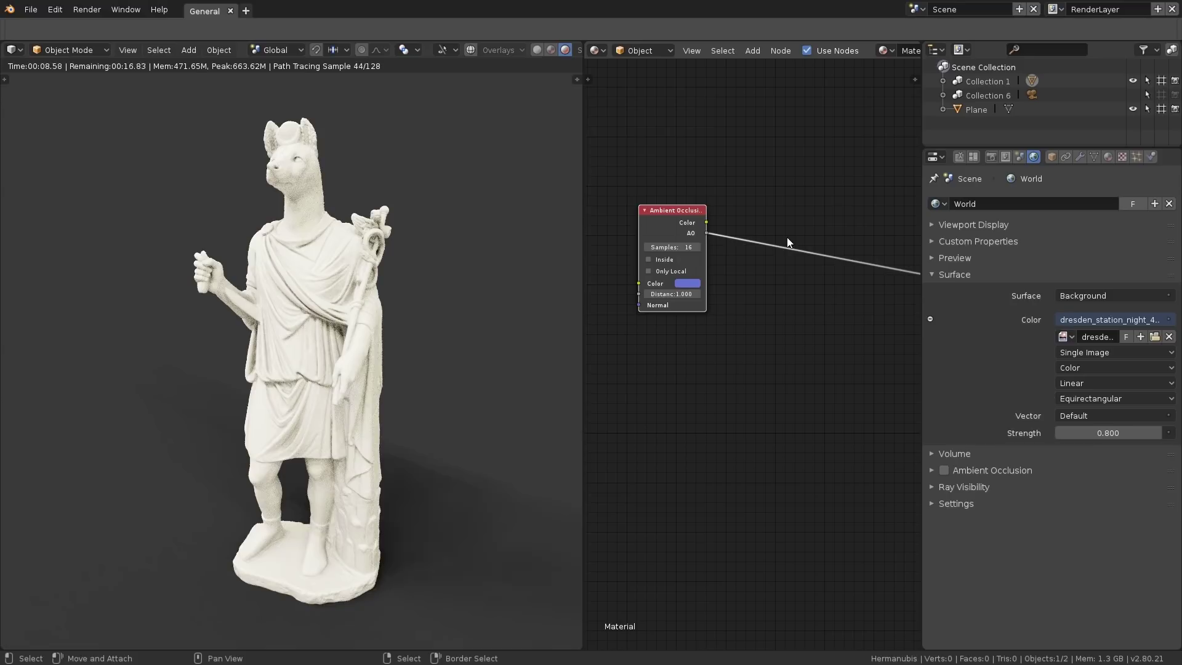
Step: Preview the Ambient Occlusion node through an emission viewer, cycling to its AO output, and inspect the folds of the robe
ctrl+shift+click(653, 225)
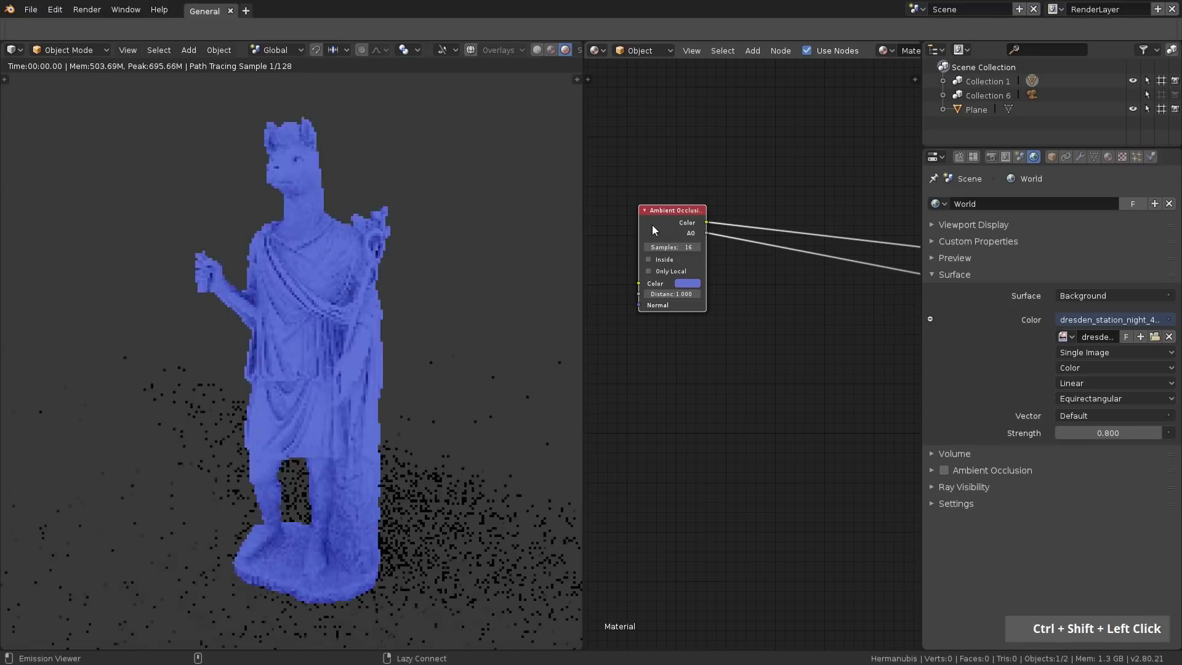
ctrl+shift+click(652, 224)
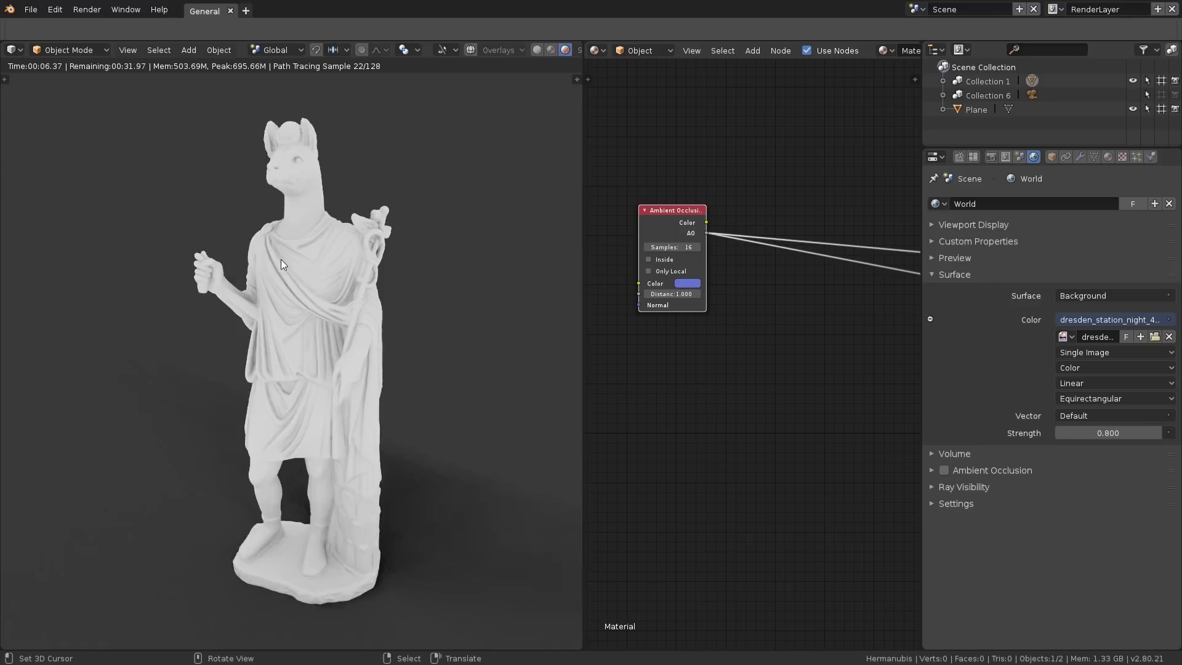
scroll(282, 260, up, 5)
scroll(377, 290, down, 2)
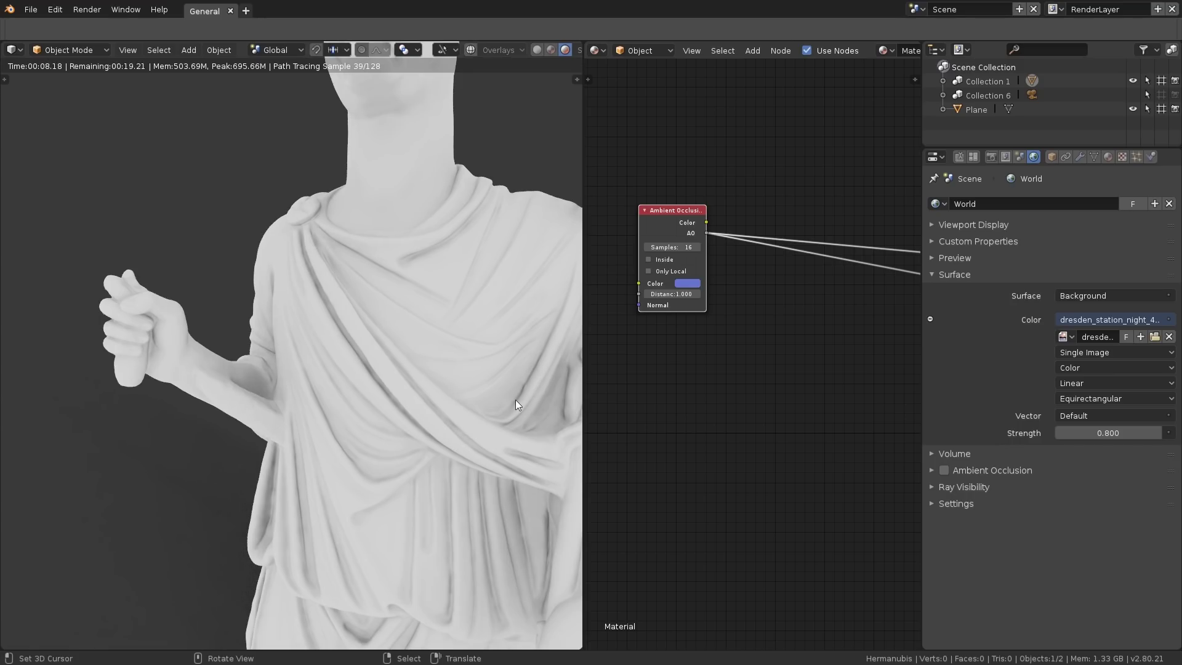
scroll(441, 357, down, 3)
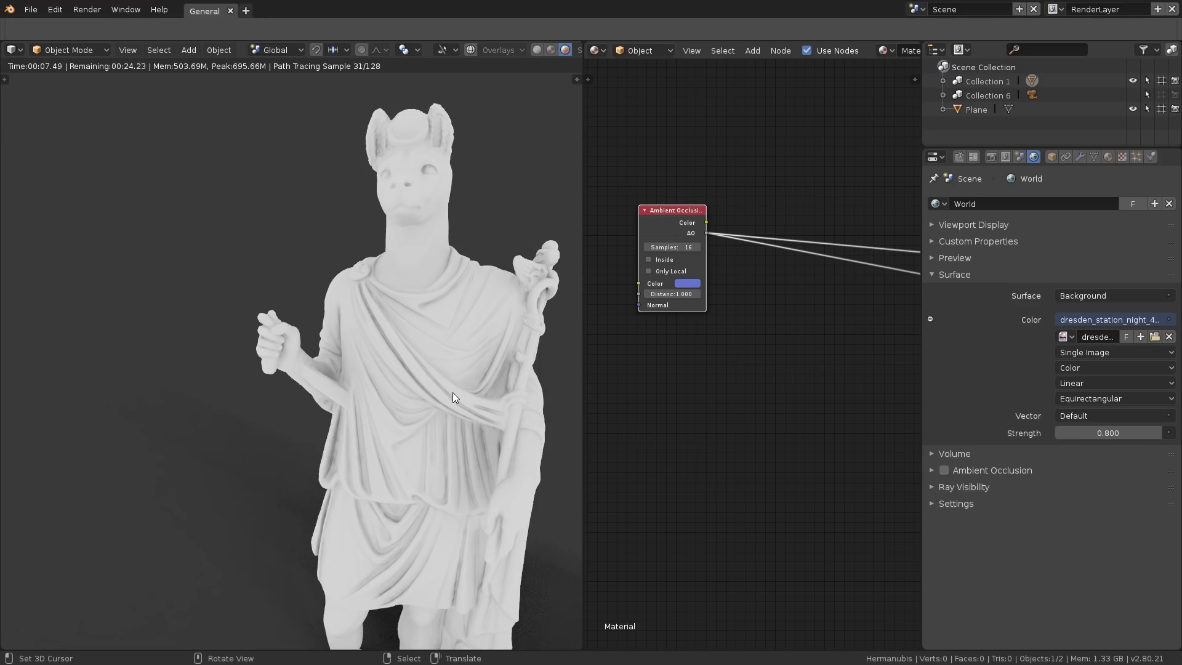
Step: Set the Ambient Occlusion node's Distance to 0.1
middle_drag(836, 352, 818, 354)
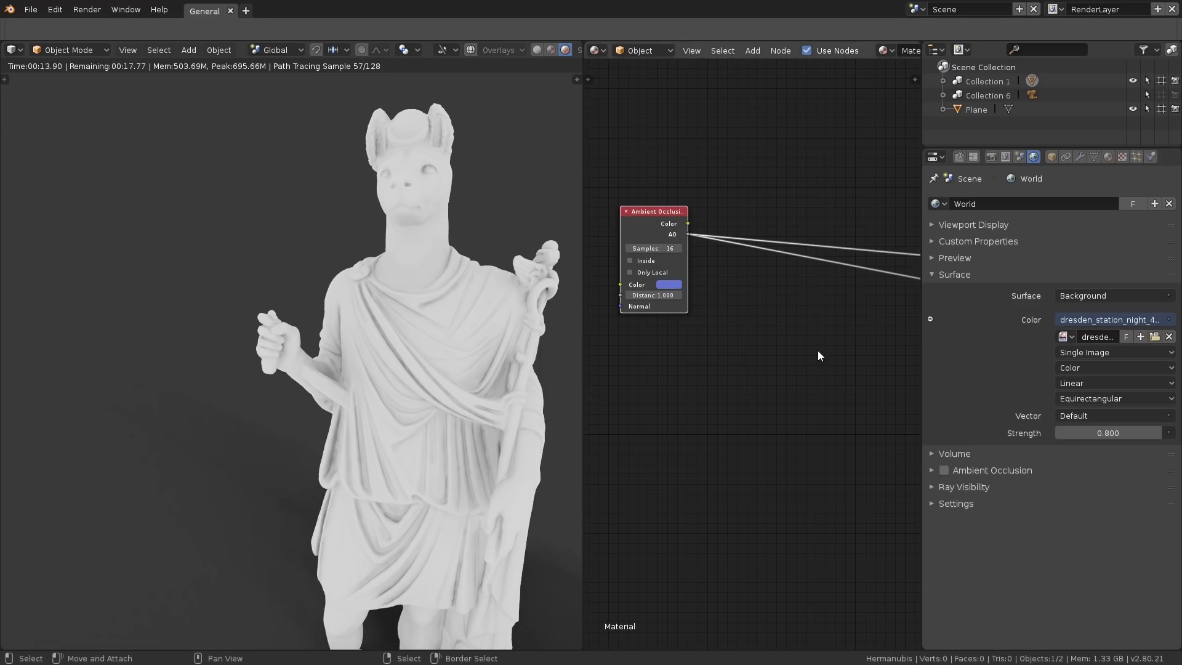
scroll(664, 274, up, 2)
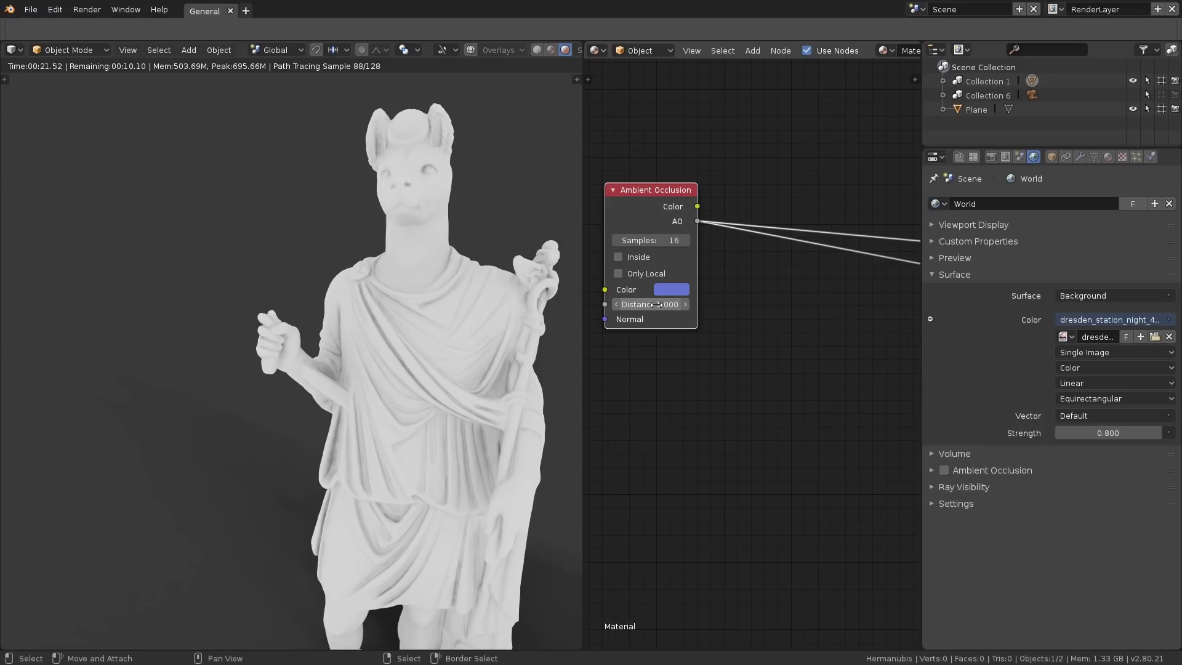
key(Return)
text(0.1)
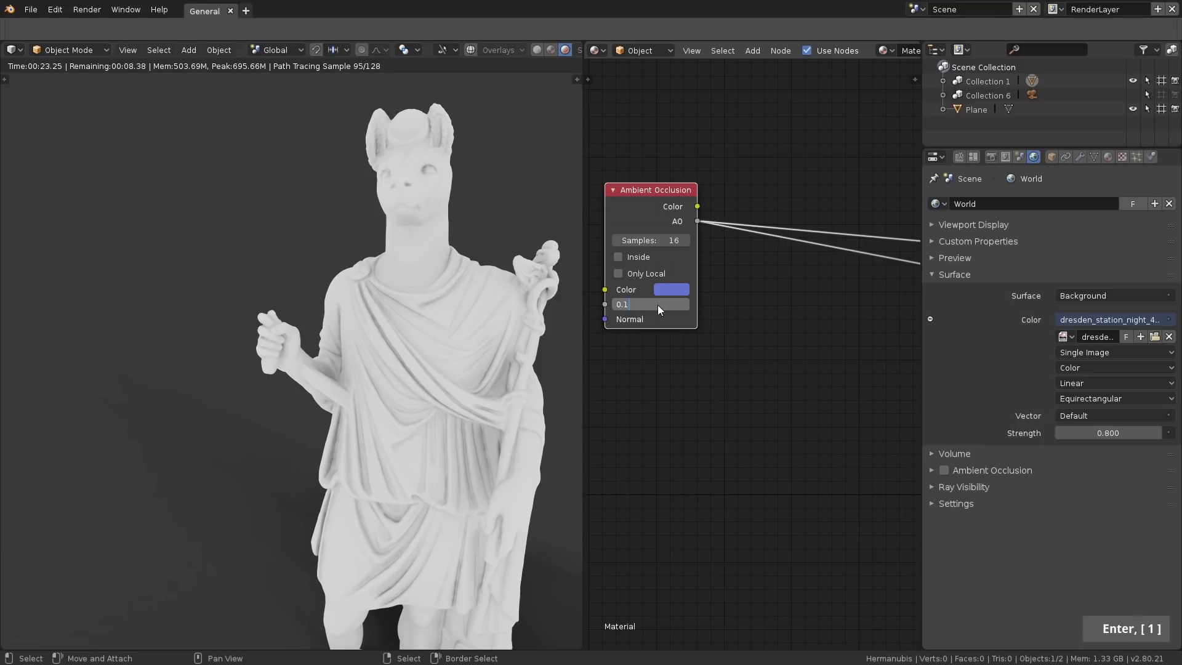
key(Return)
Step: Try a Distance of 0.01 on the Ambient Occlusion node and undo it
click(651, 301)
text(0.0)
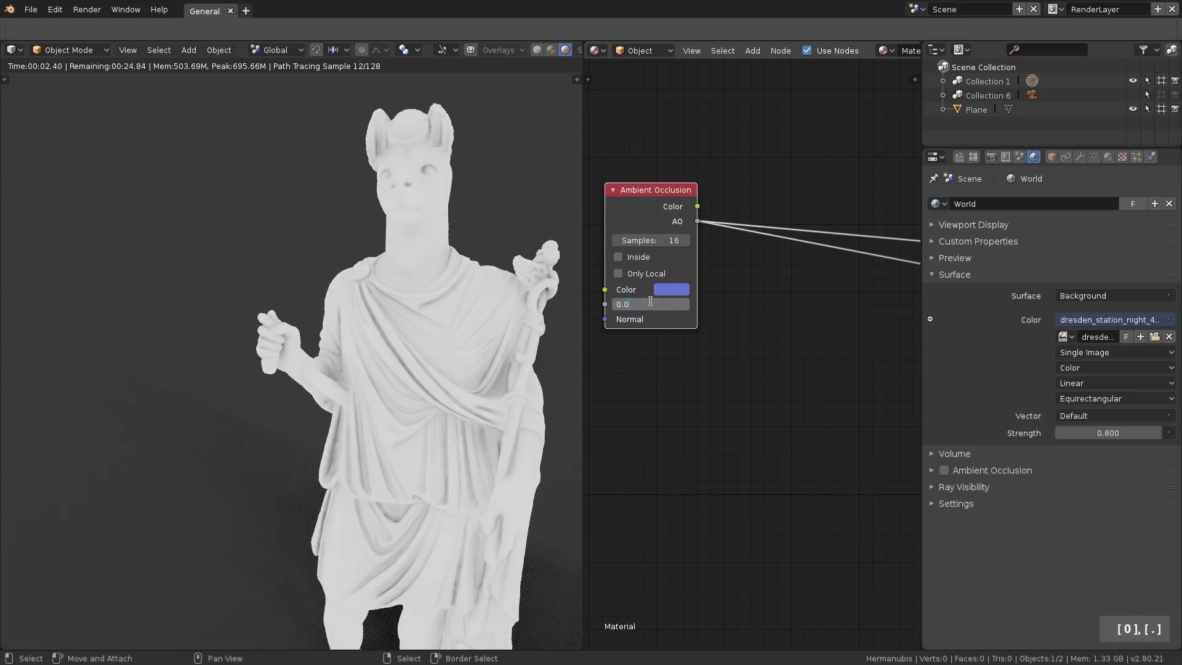
text(1)
key(Return)
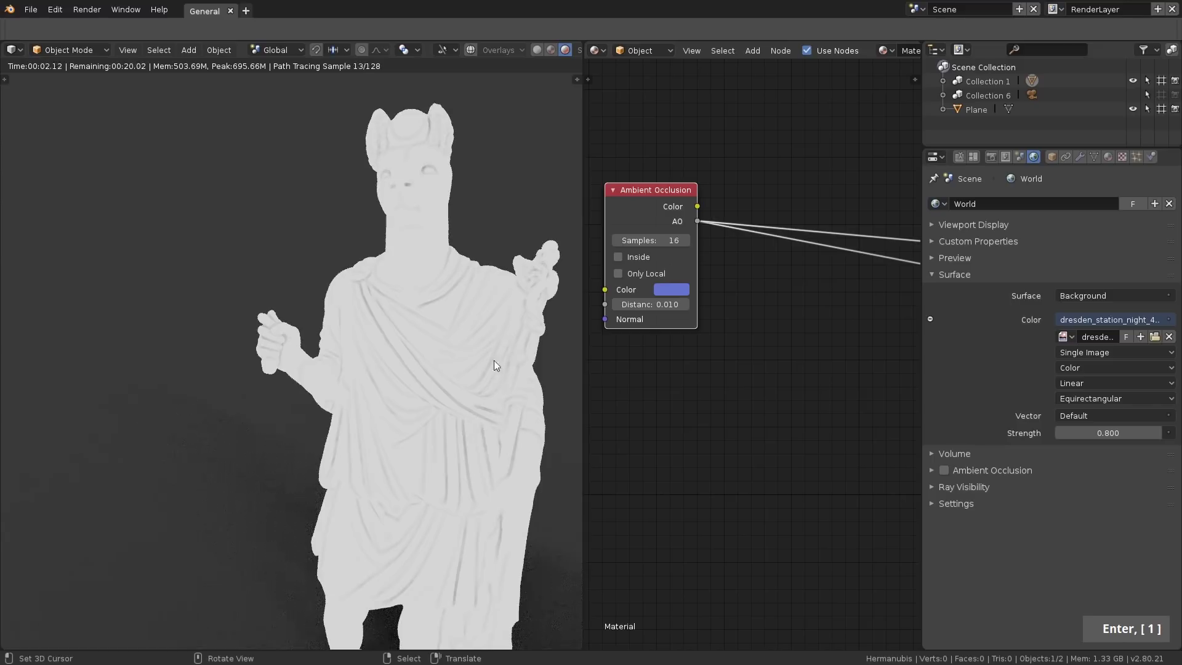
key(ctrl+z)
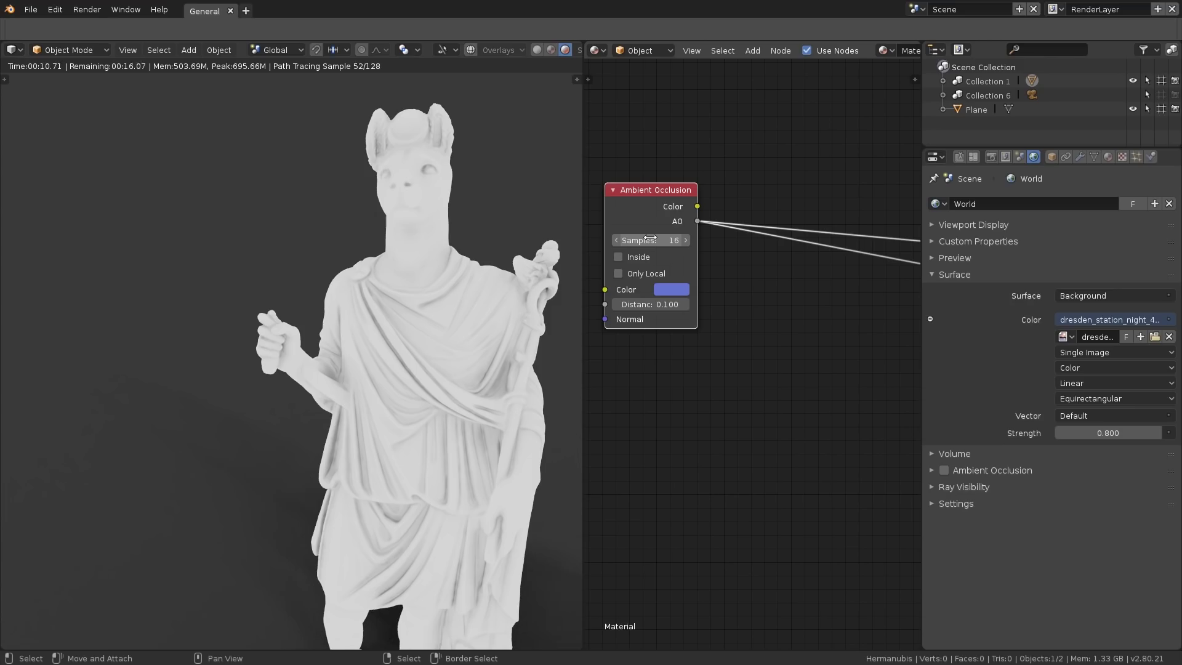
Step: Add a cube to the scene and place it so that it intersects the side of the statue's robe
scroll(306, 488, down, 2)
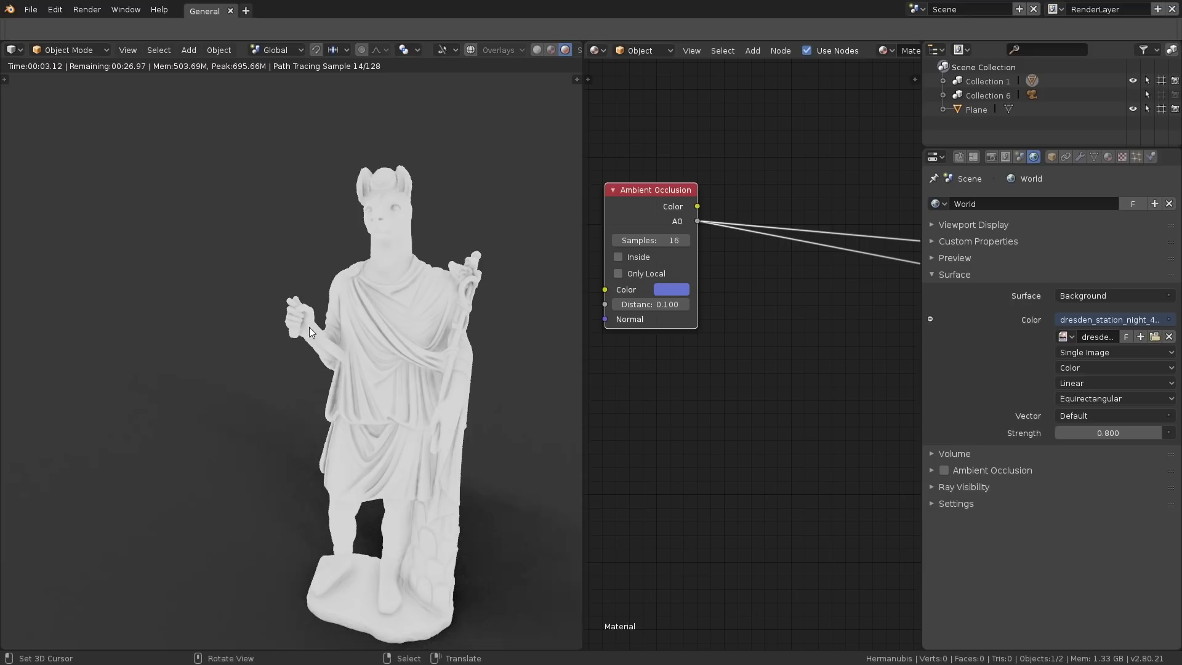
key(shift+a)
mouse_move(205, 377)
click(252, 390)
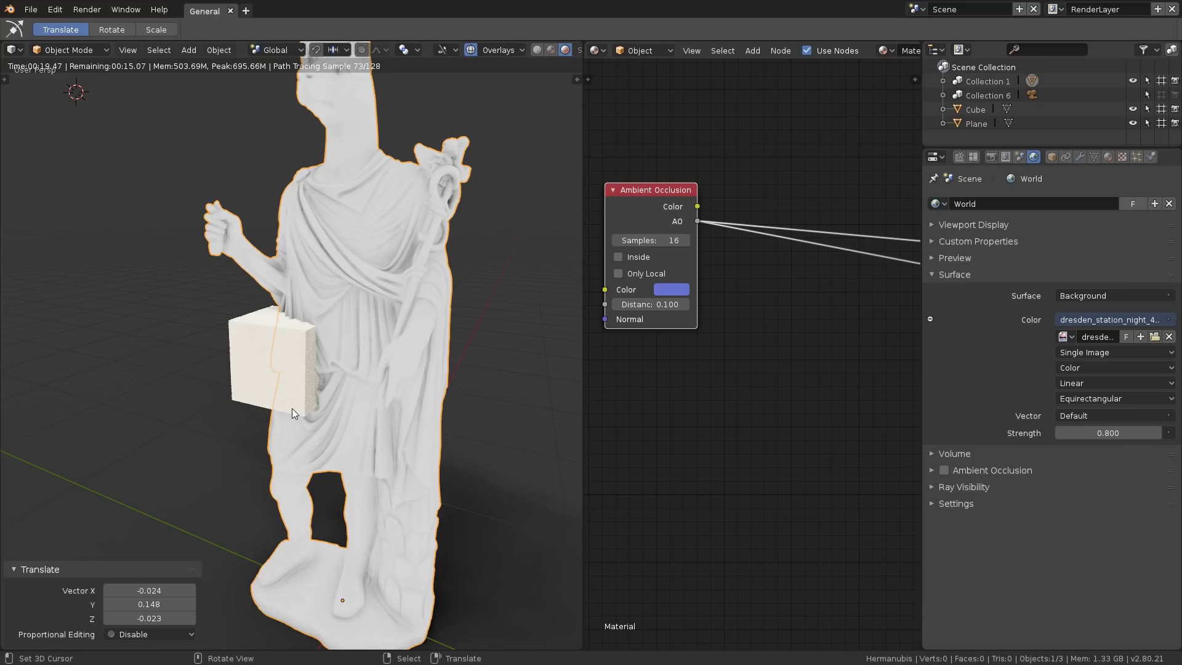
Step: Enable Only Local on the Ambient Occlusion node and try its Inside option before turning Inside off again
click(619, 274)
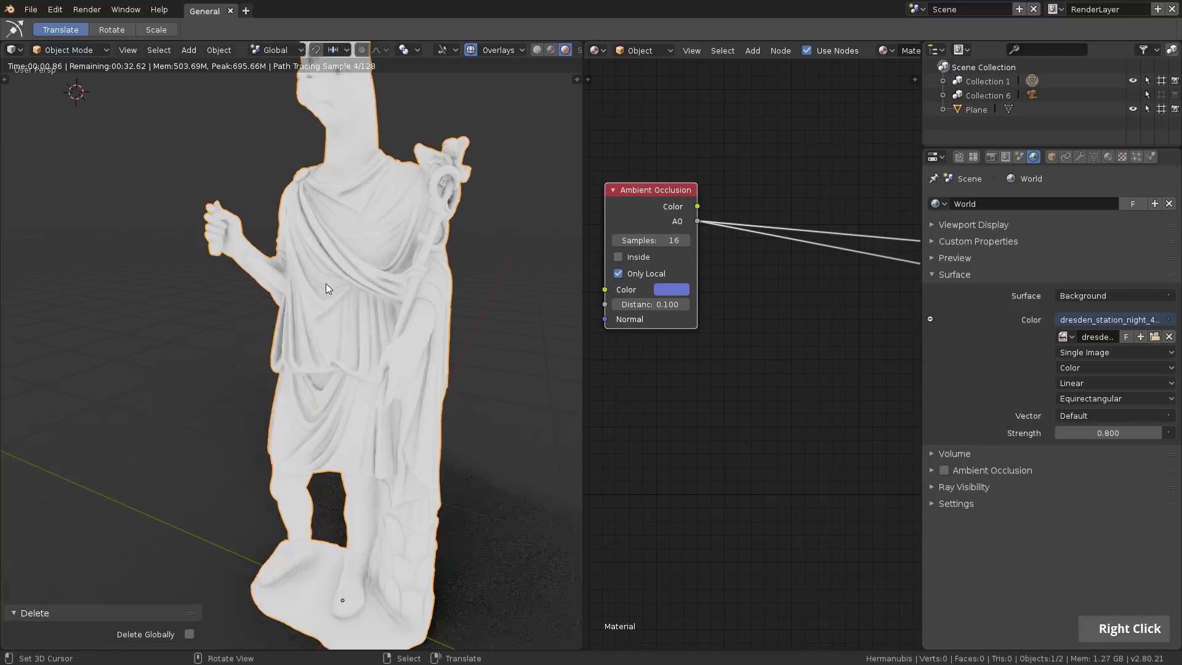
click(619, 257)
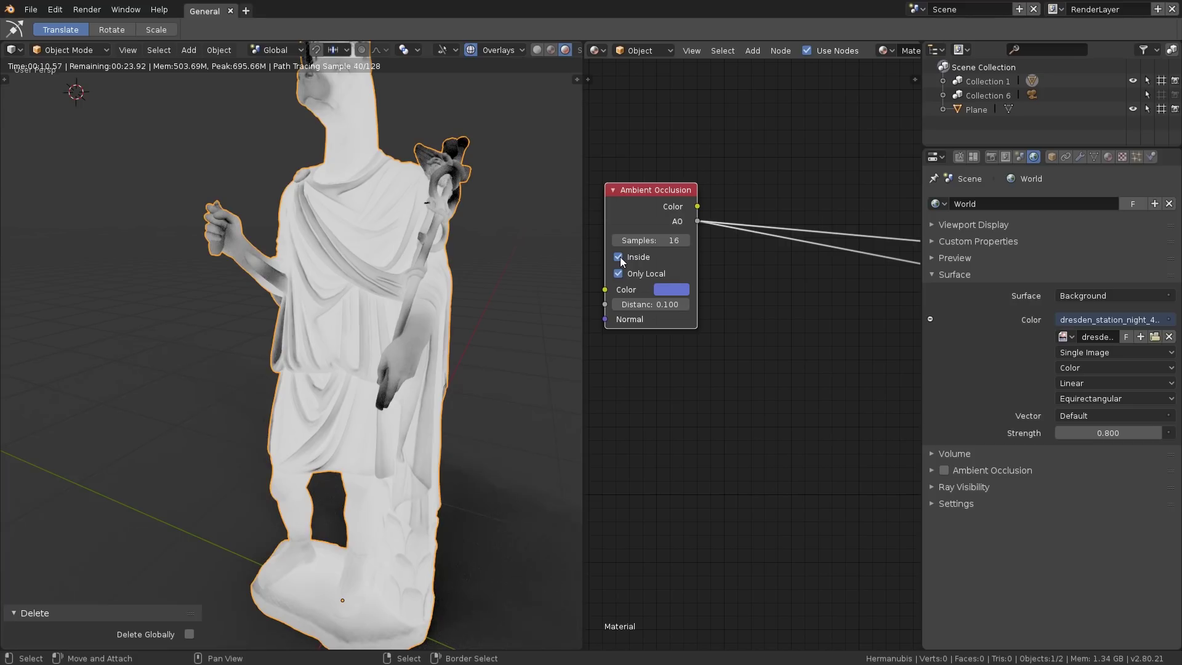
click(619, 257)
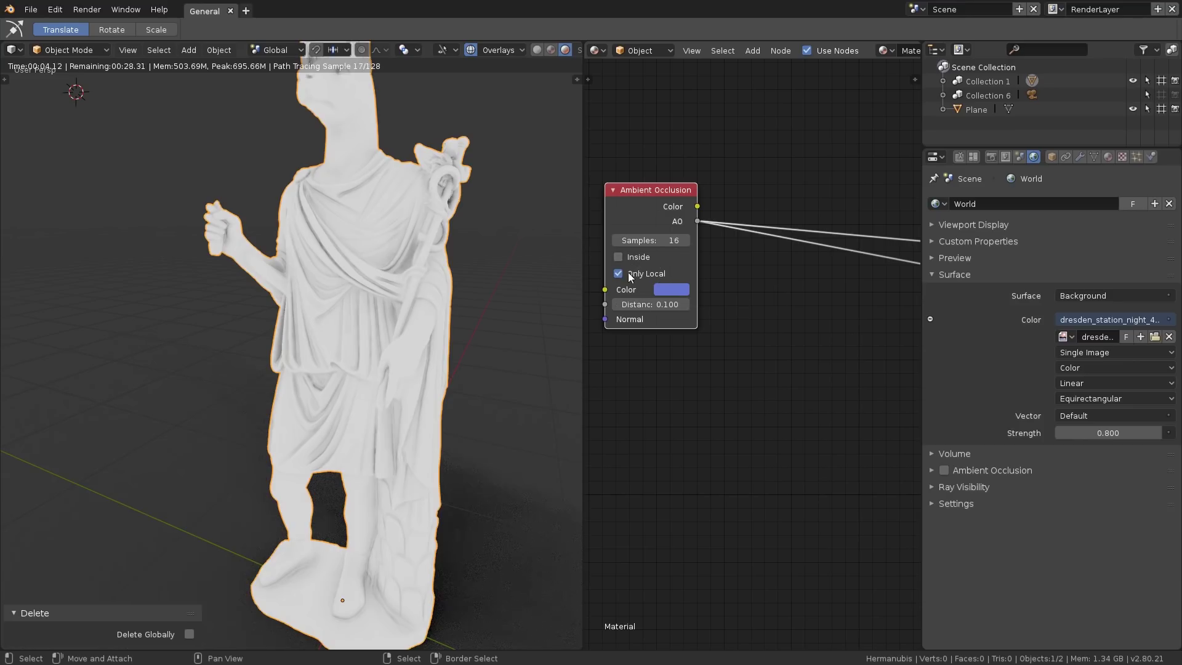
Step: Limit the rendered preview to a rectangular region around the statue's chest and raised hand
scroll(732, 289, down, 2)
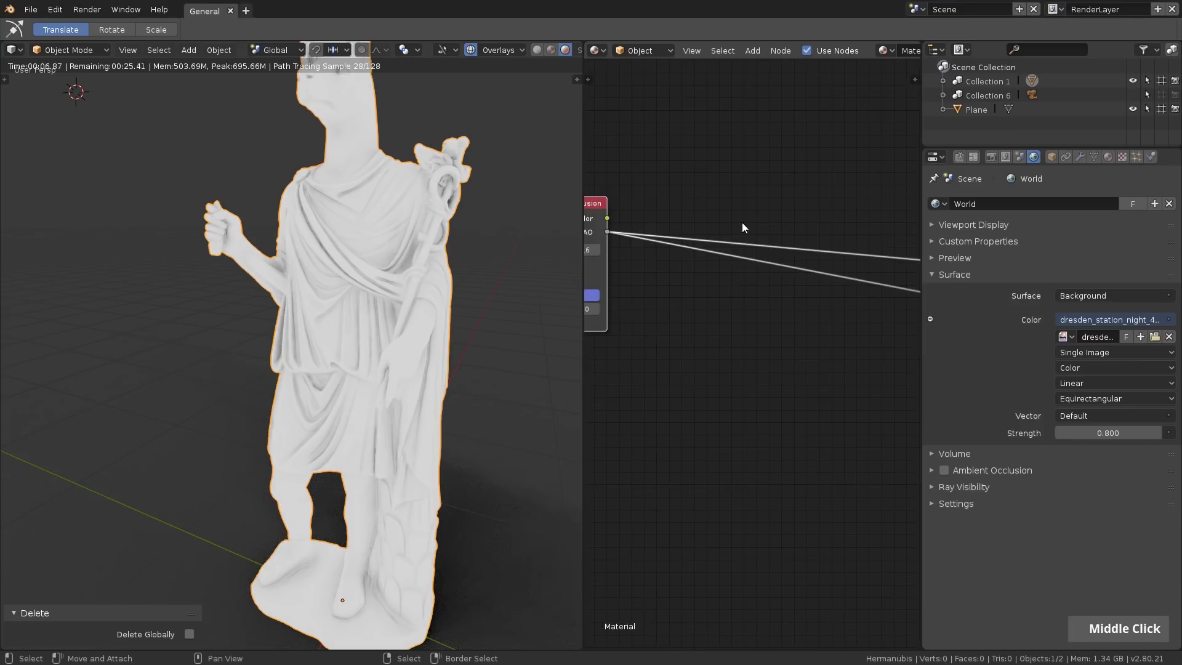
key(shift+a)
key(ctrl+b)
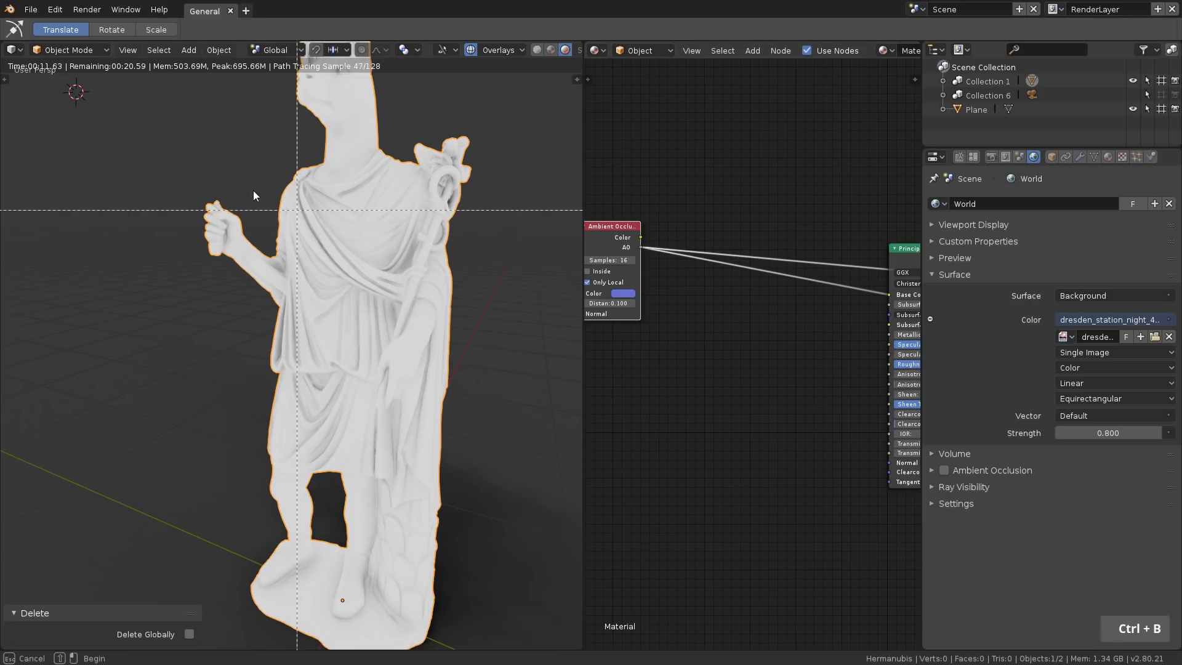
drag(194, 158, 417, 317)
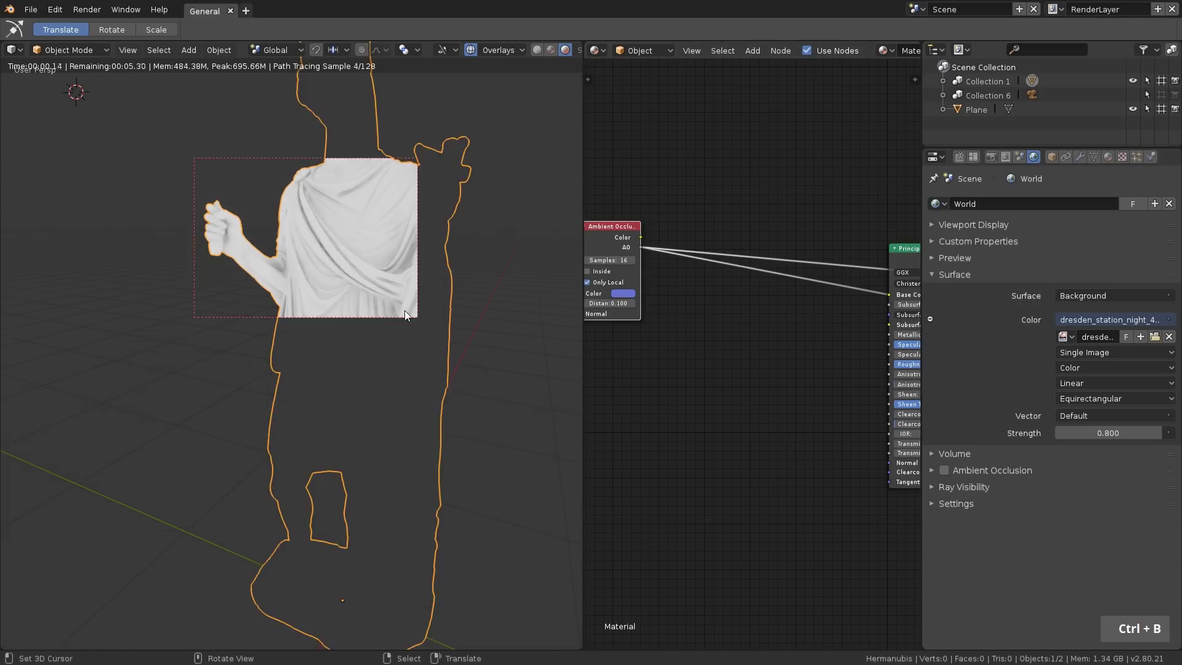
scroll(290, 245, up, 3)
Step: Add a ColorRamp node and connect the Ambient Occlusion node's AO output to its Fac input
key(shift+a)
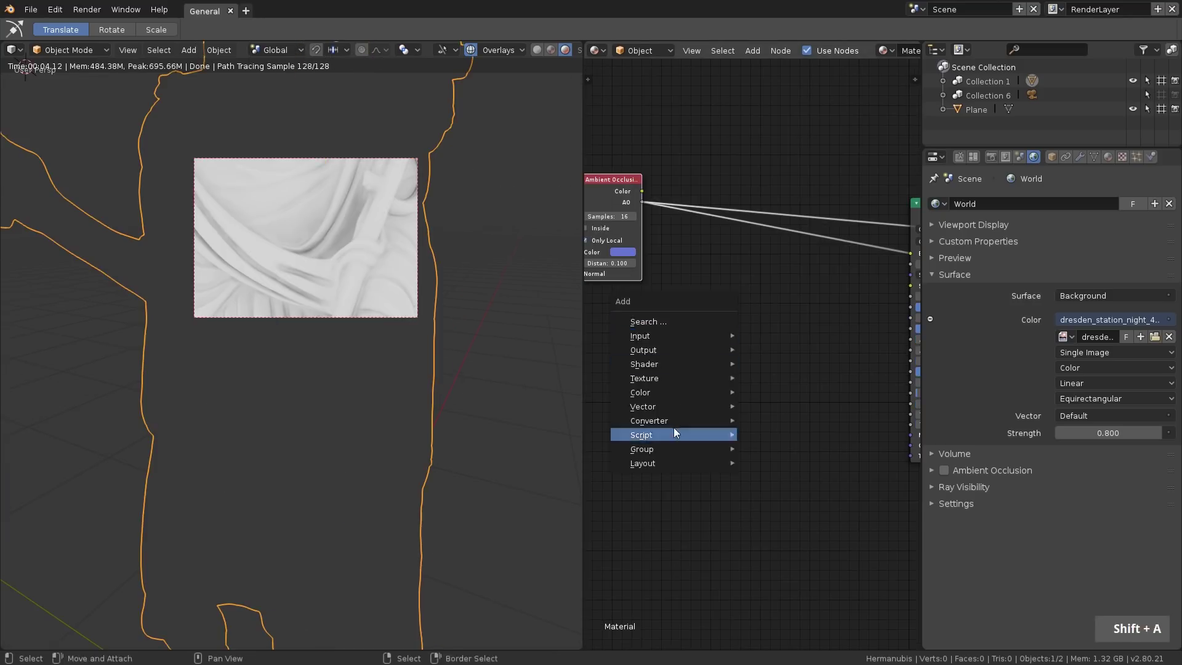
mouse_move(679, 419)
click(779, 435)
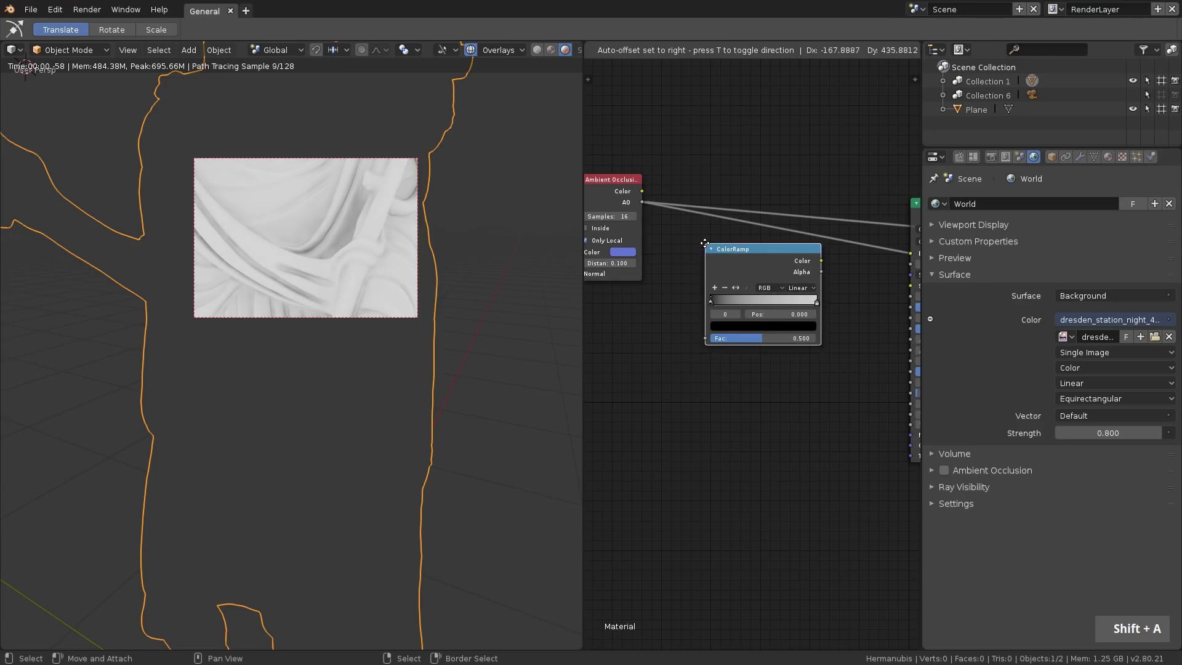
click(727, 253)
drag(642, 203, 674, 264)
drag(707, 338, 706, 337)
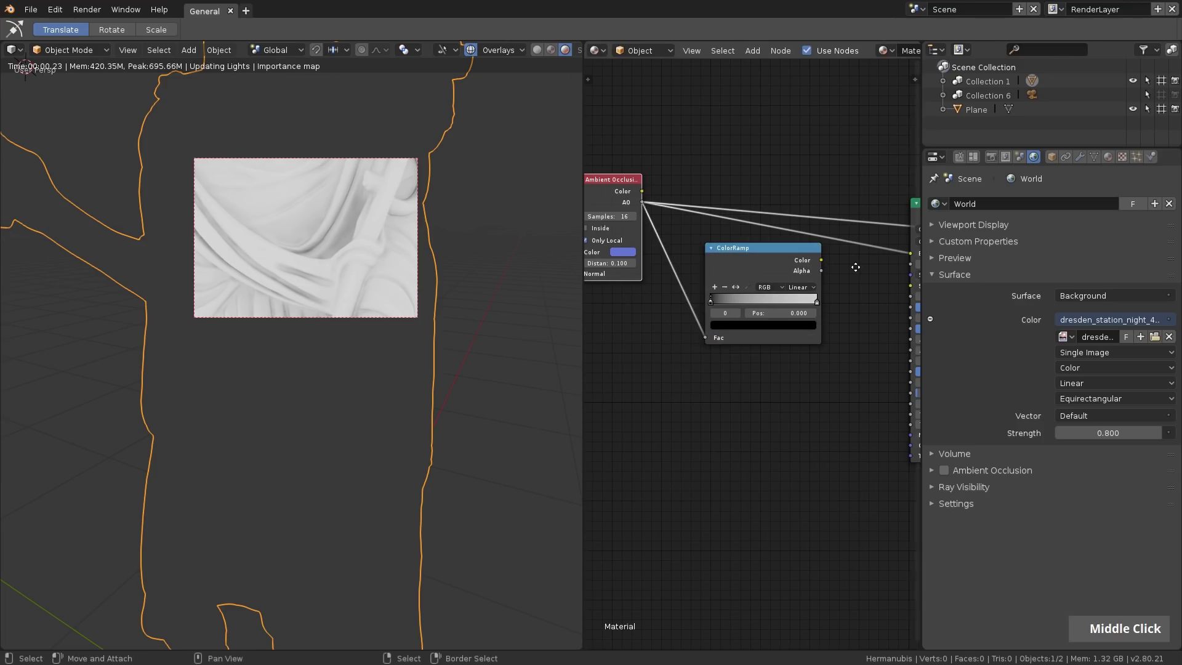
Step: Connect the ColorRamp's Color output to the Principled BSDF's Base Color and preview the Principled BSDF
middle_drag(827, 263, 767, 264)
drag(761, 259, 850, 253)
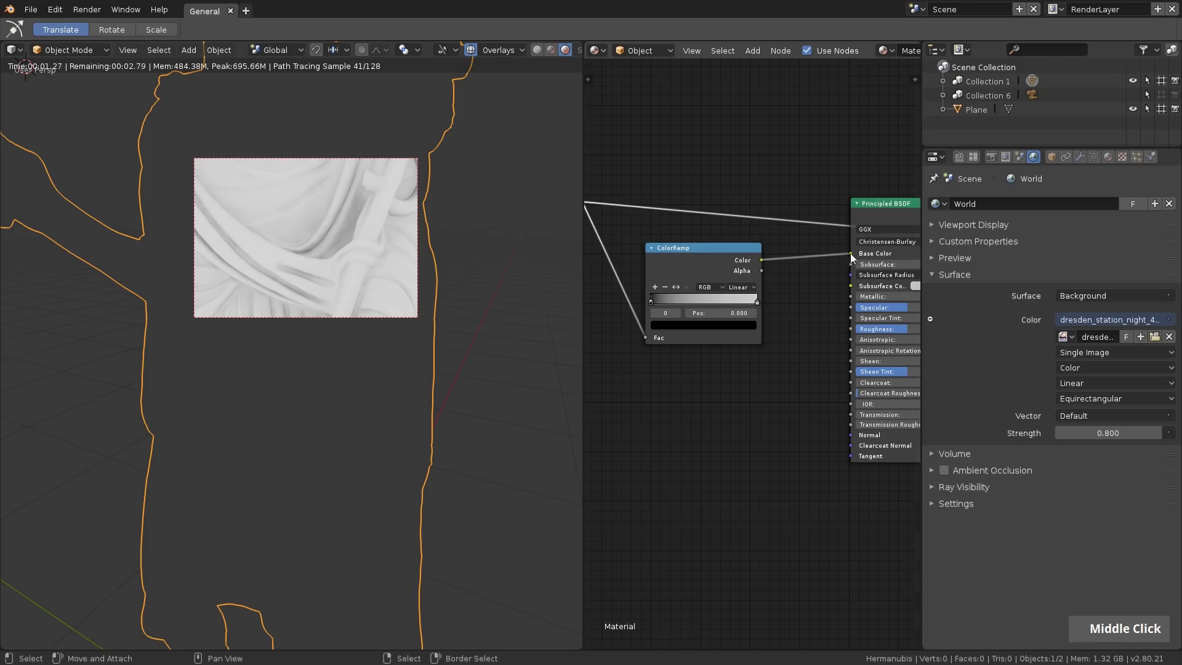
ctrl+shift+click(867, 205)
Step: Move the ColorRamp's black stop to position 0.480 and preview the ramp through an emission viewer
middle_drag(717, 280, 743, 254)
scroll(684, 272, up, 3)
drag(678, 277, 731, 276)
click(743, 275)
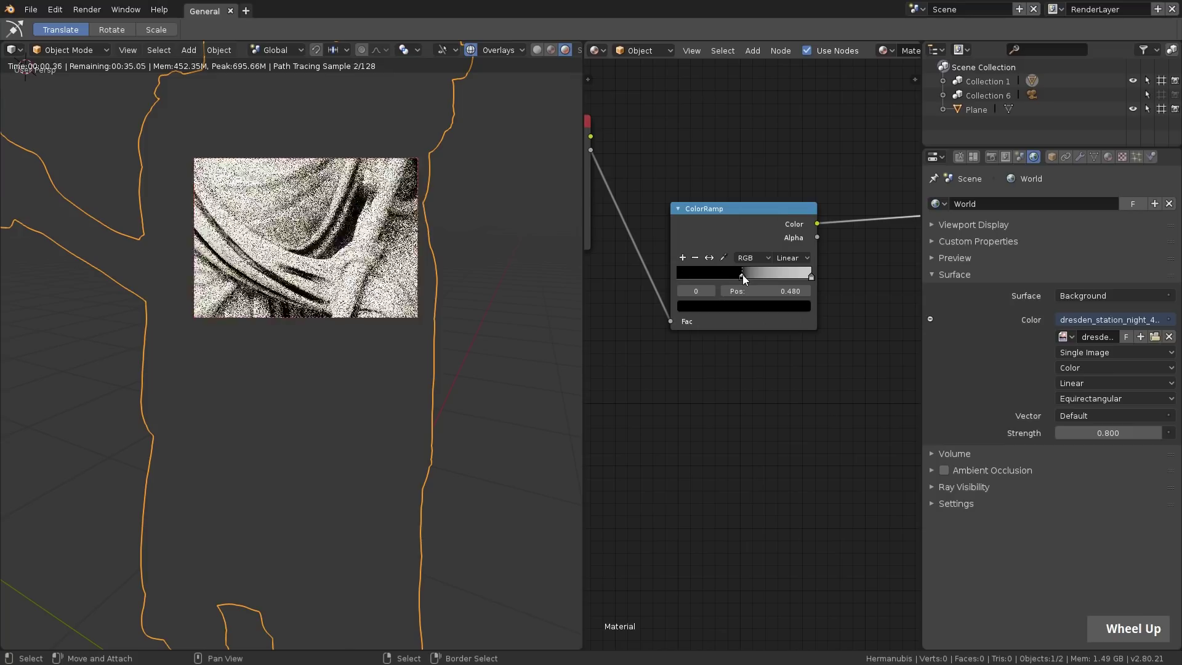
ctrl+shift+click(748, 217)
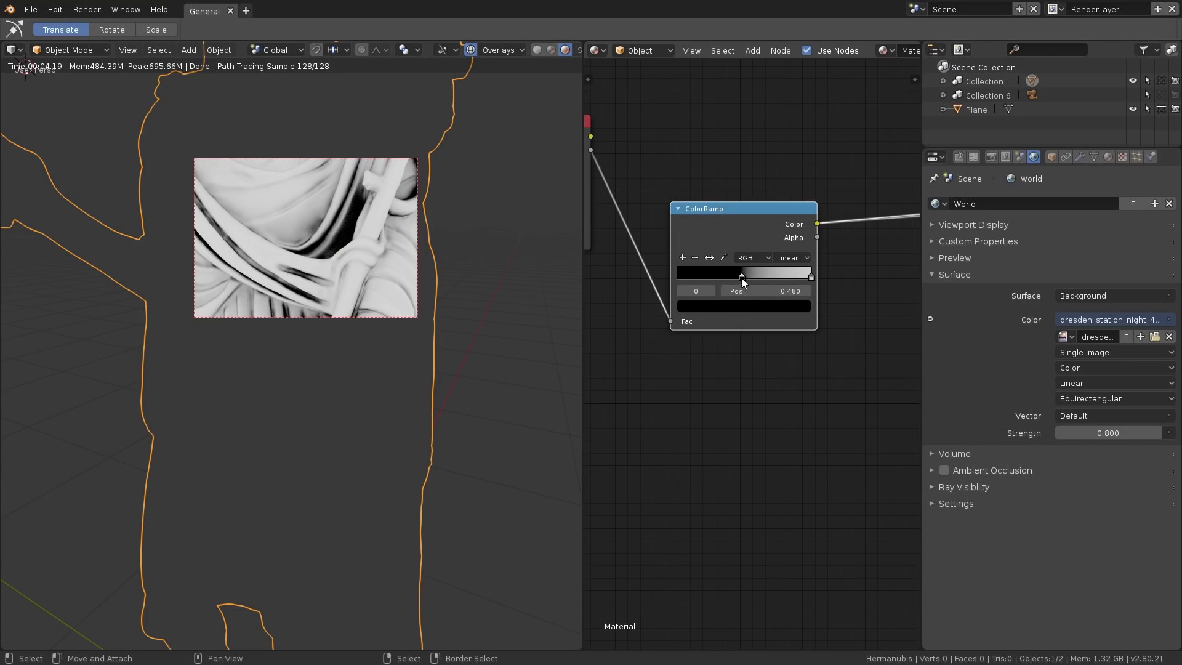
Step: Change the color of the ColorRamp's black stop to a dark teal green
click(743, 306)
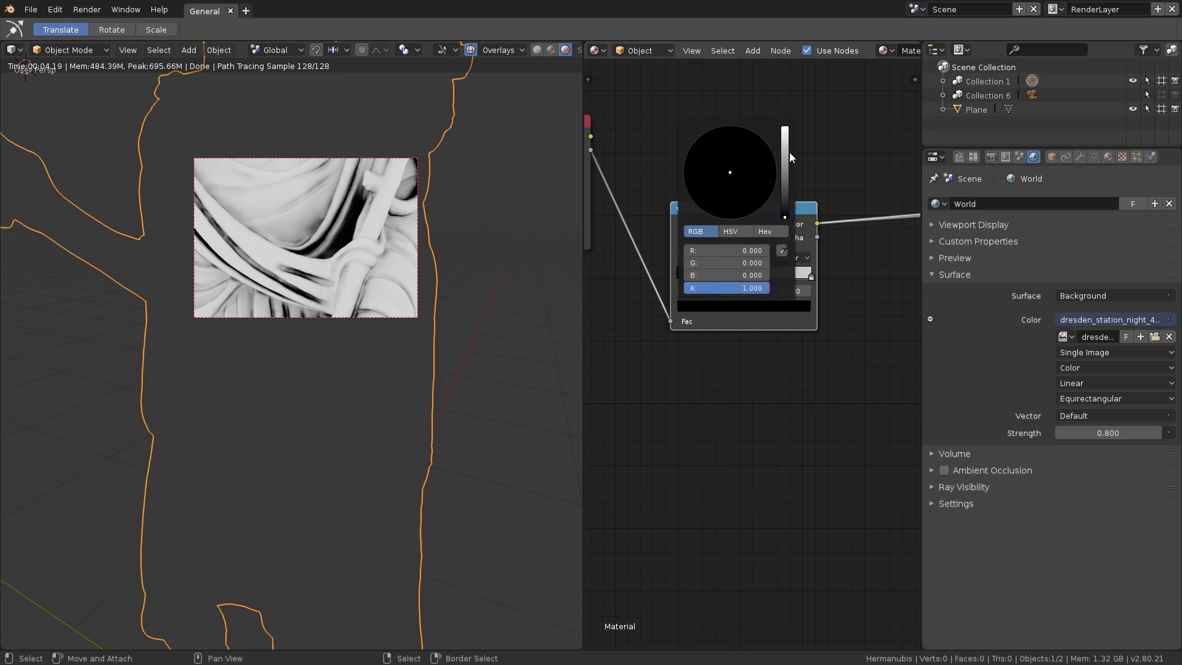
scroll(760, 163, up, 8)
click(726, 142)
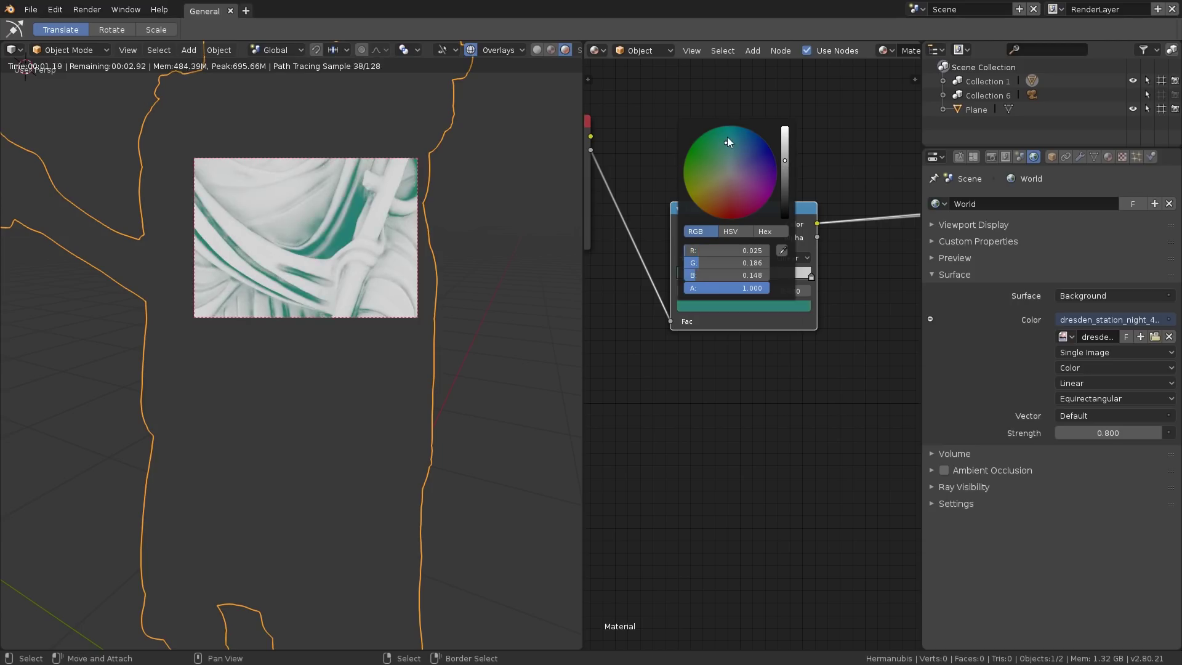
click(785, 168)
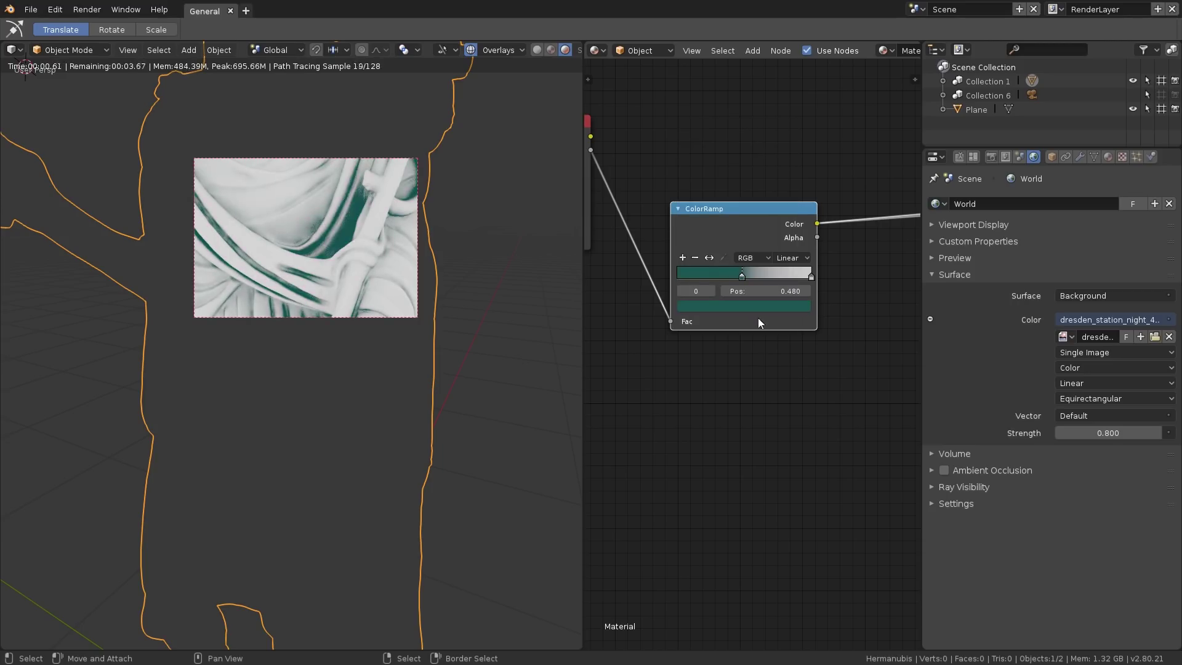
Step: Change the color of the ColorRamp's white stop to a darkened copper red
click(808, 275)
click(772, 308)
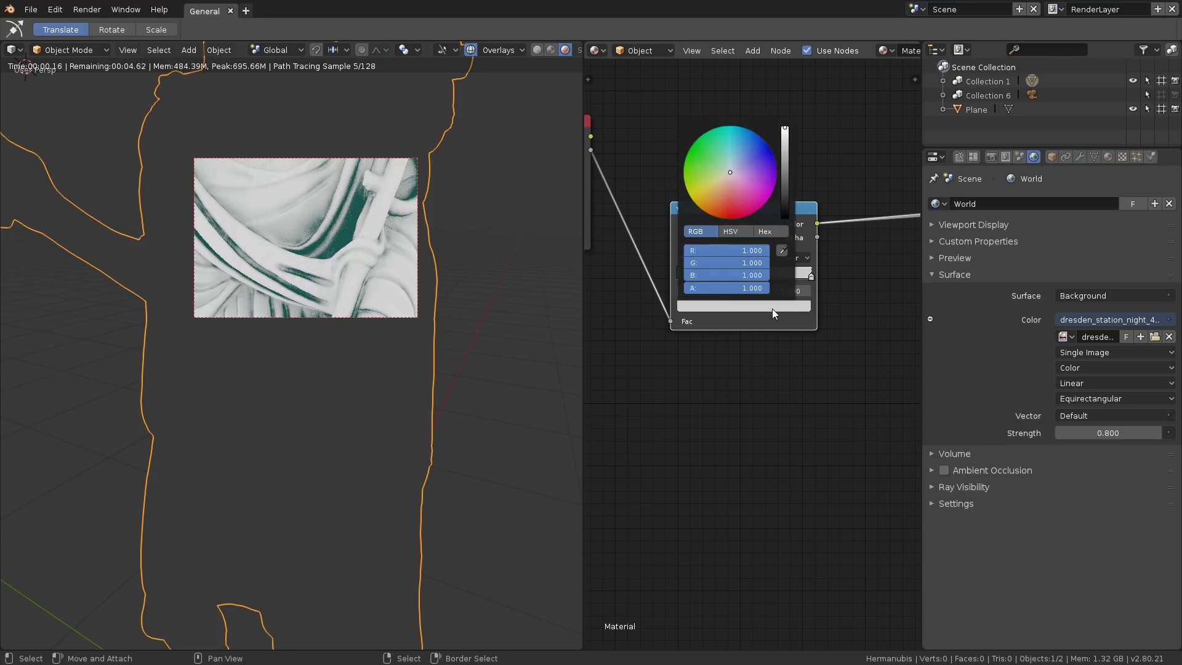
click(725, 207)
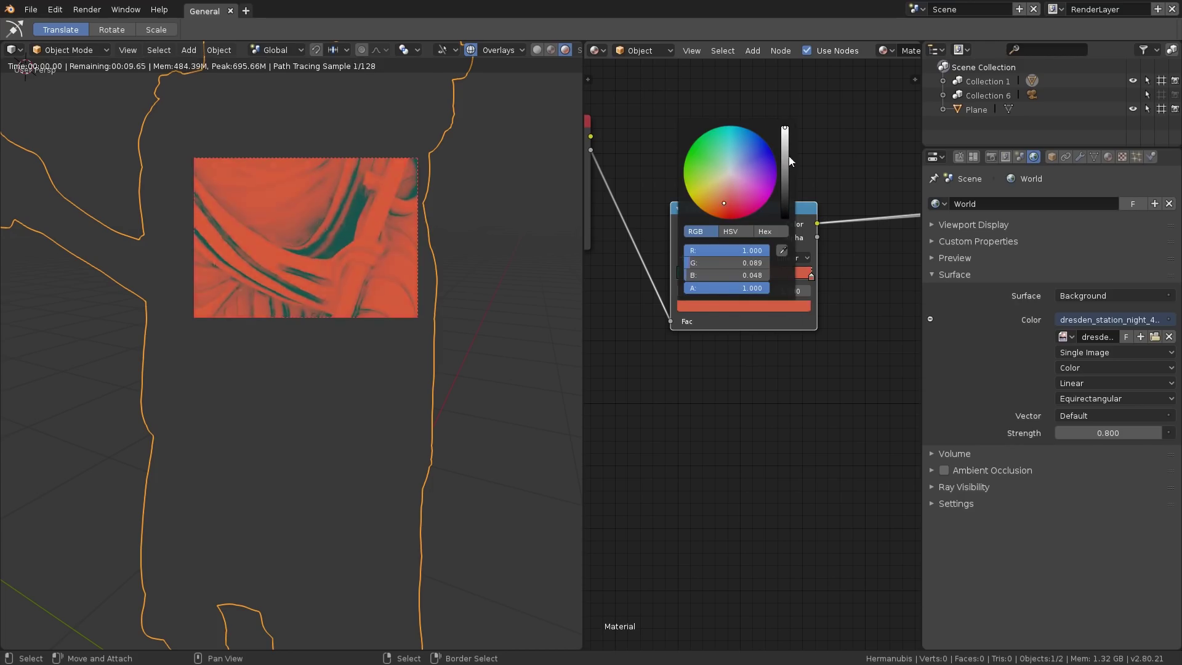
scroll(786, 231, down, 2)
Step: Switch the preview back to the Principled BSDF and set its Metallic to 1 and Roughness to 0.25
middle_drag(785, 232, 762, 238)
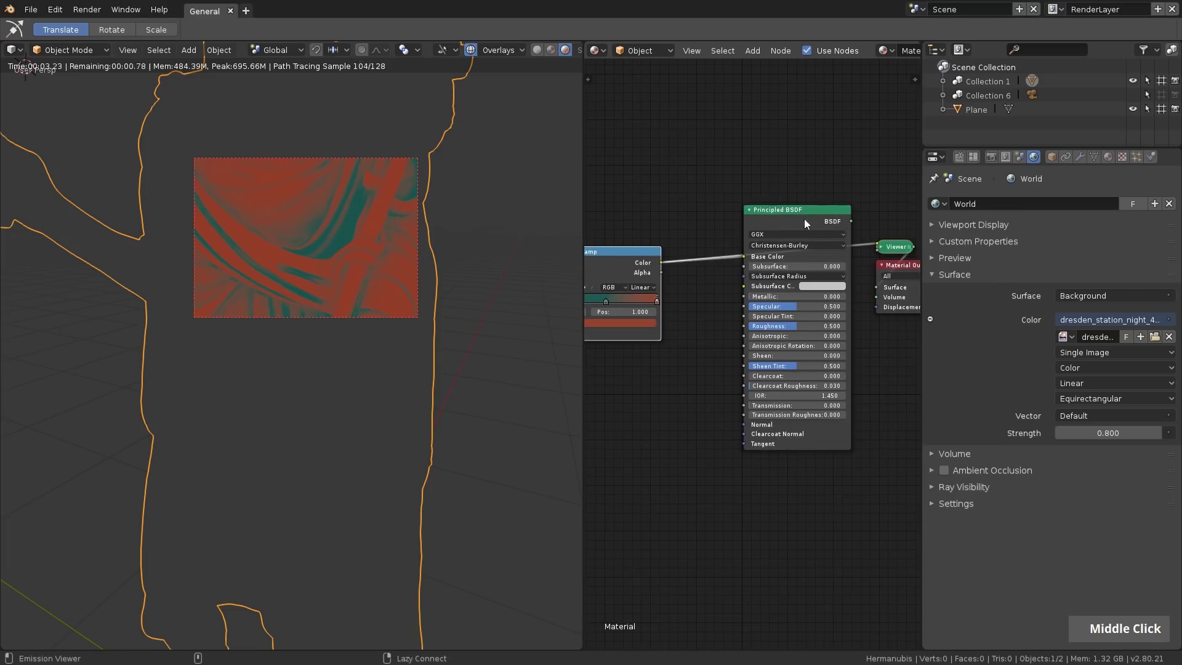
ctrl+shift+click(785, 220)
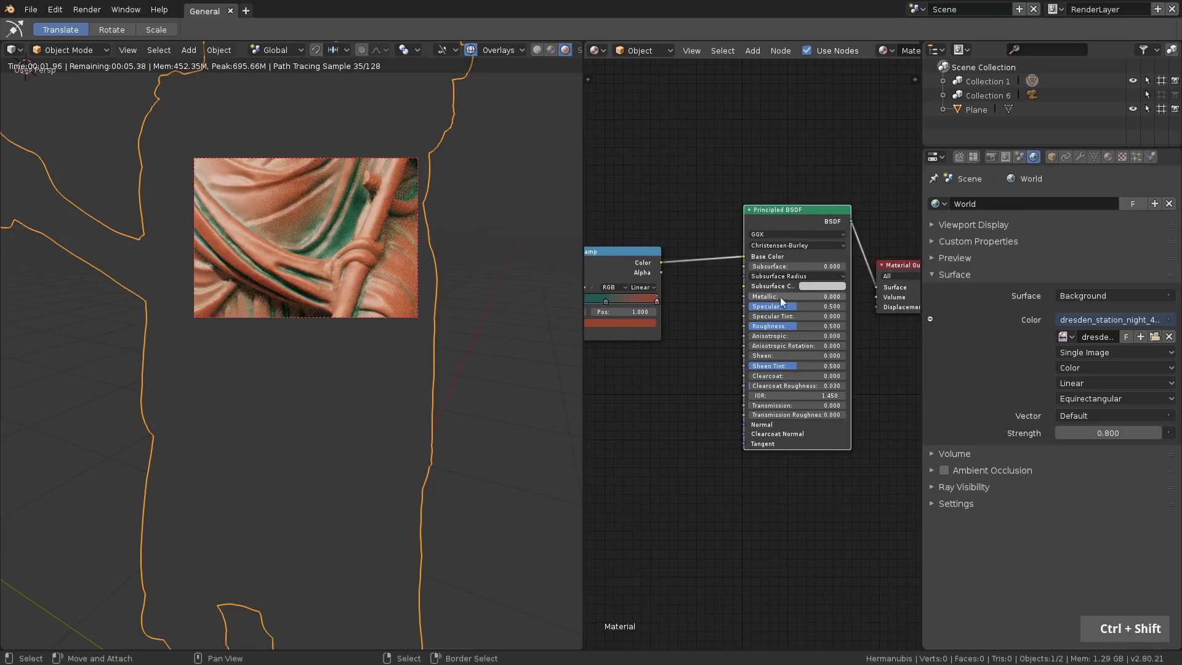
text(1)
key(Return)
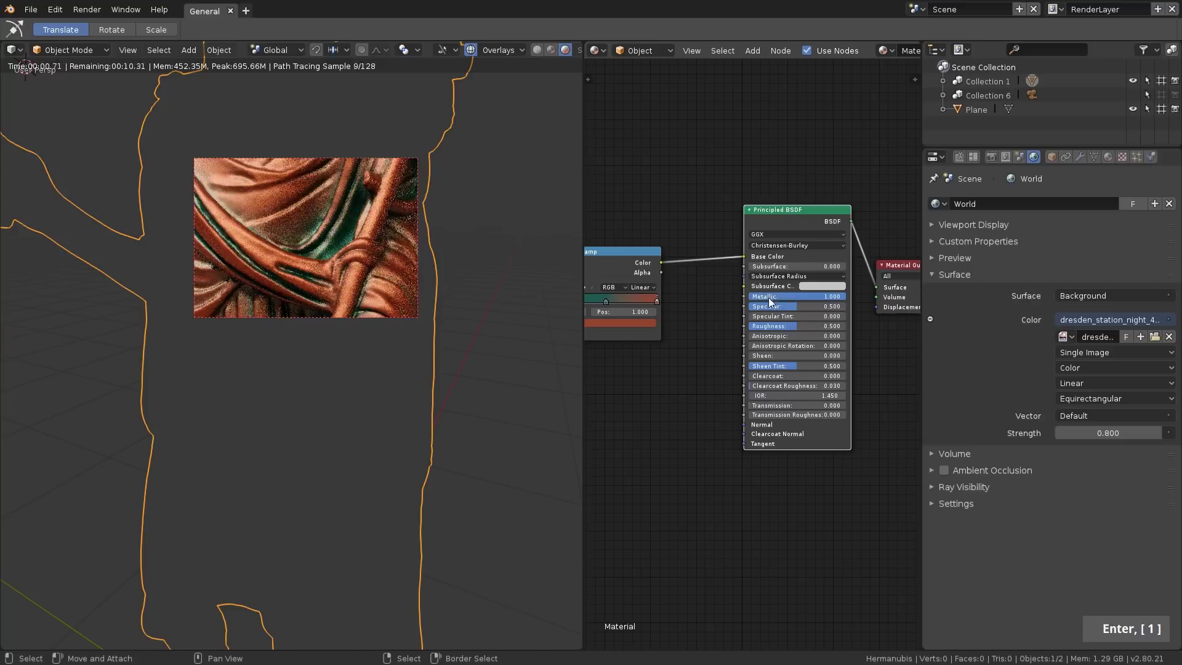
click(788, 326)
text(.25)
key(Return)
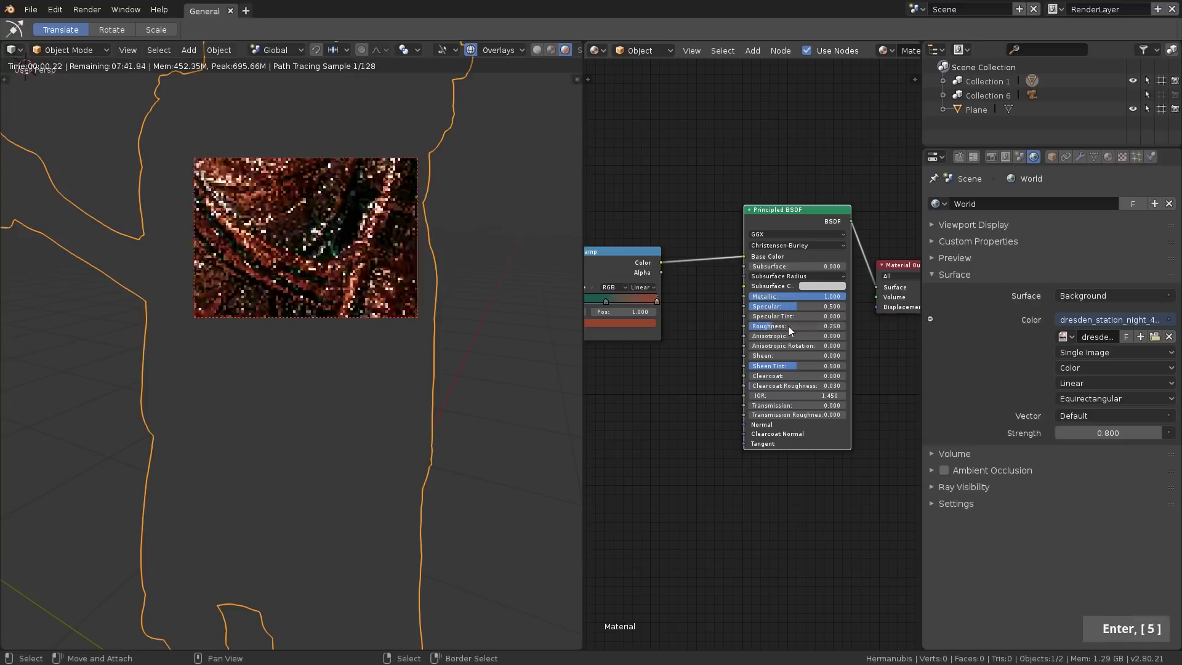
Step: Adjust the ColorRamp's teal stop, lowering it to position 0.214 and raising it to about 0.577, with the statue's upper body in view
scroll(277, 228, down, 6)
shift+middle_drag(281, 213, 265, 313)
scroll(326, 282, up, 5)
scroll(266, 314, up, 4)
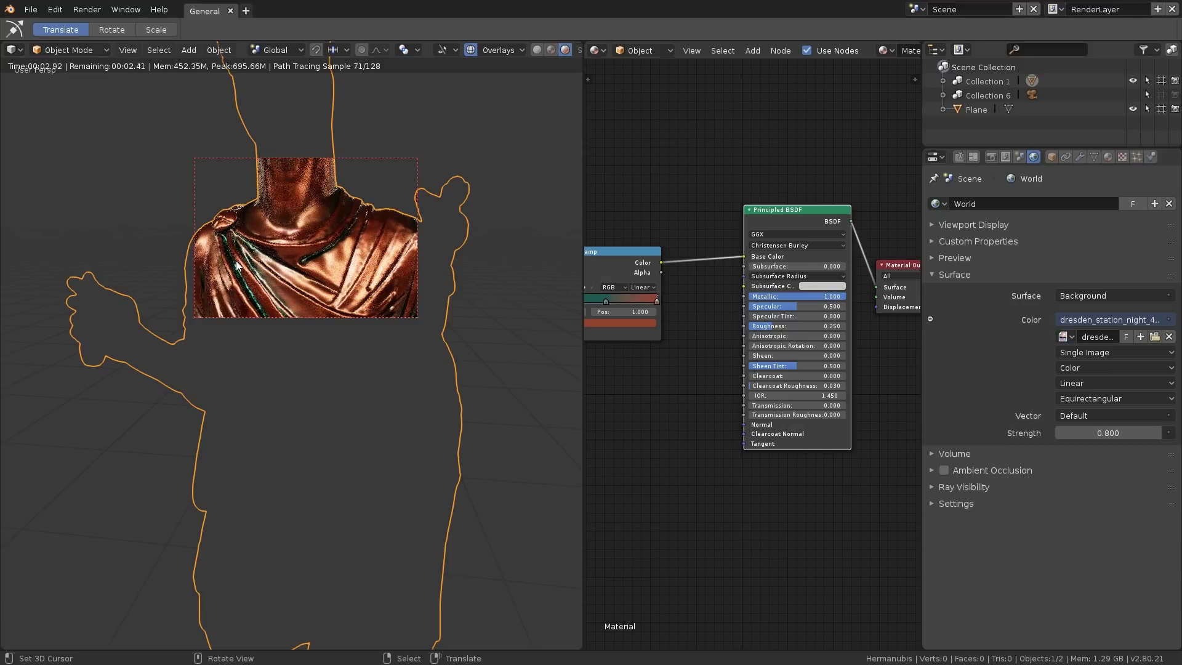
middle_drag(655, 341, 666, 274)
scroll(689, 324, up, 2)
click(664, 274)
drag(662, 273, 632, 270)
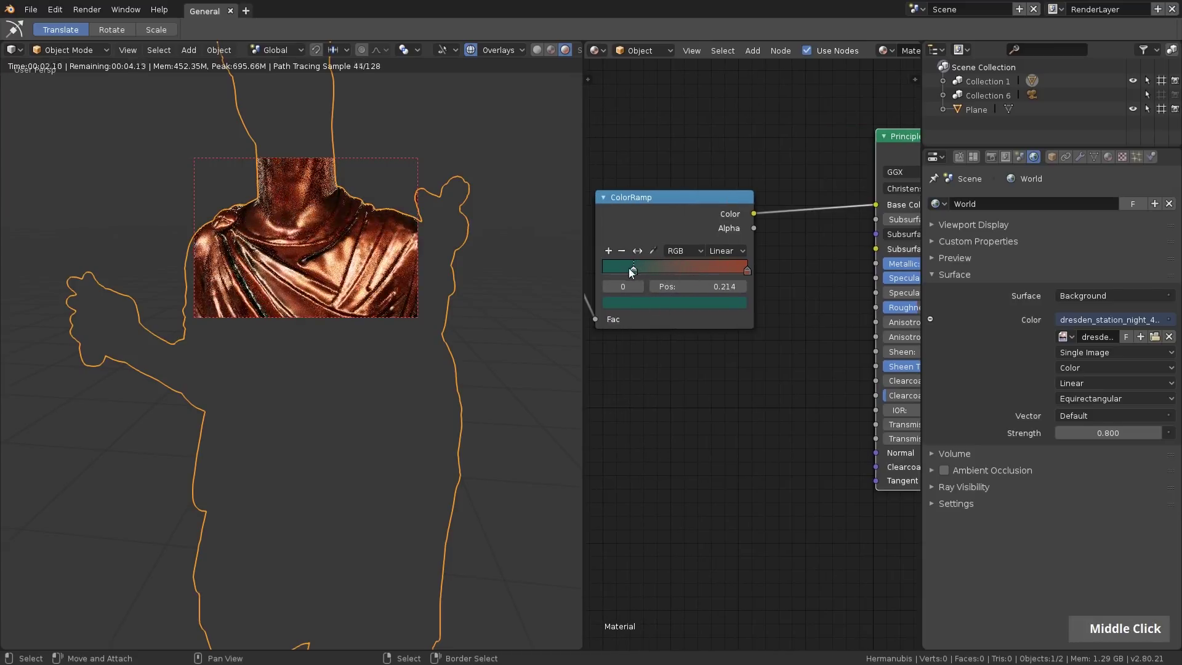
drag(663, 263, 685, 264)
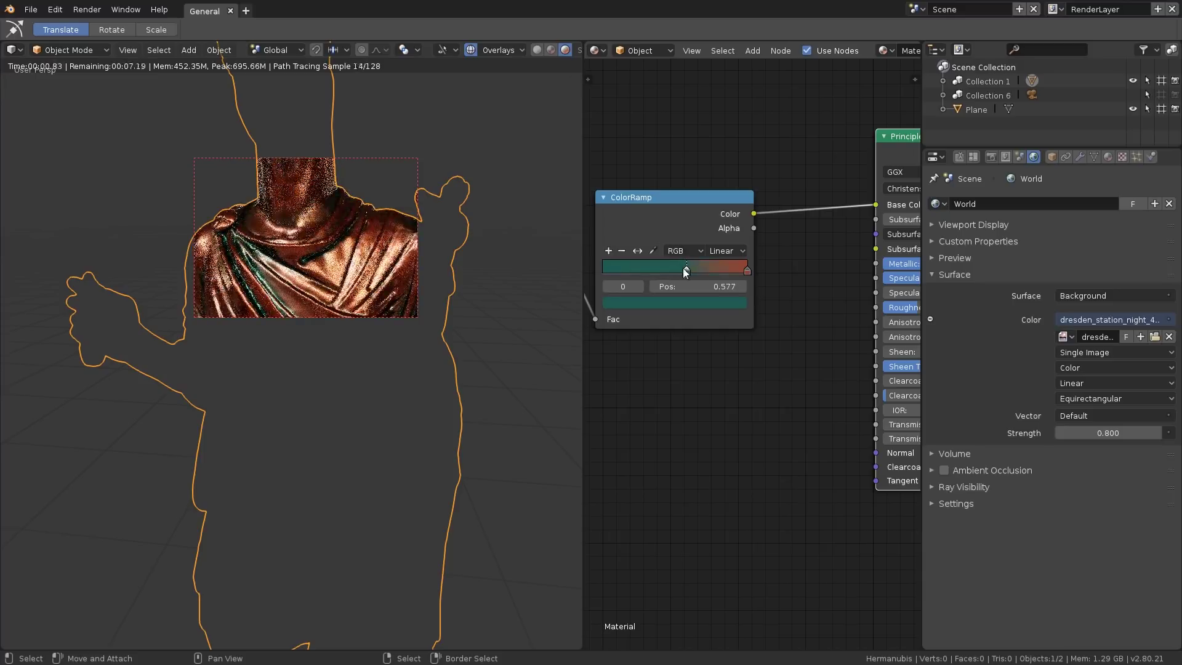
Step: Set the Ambient Occlusion node's Distance to 0.5 and bring more of the statue into the preview region
scroll(698, 404, down, 2)
middle_drag(698, 404, 796, 282)
scroll(741, 231, up, 3)
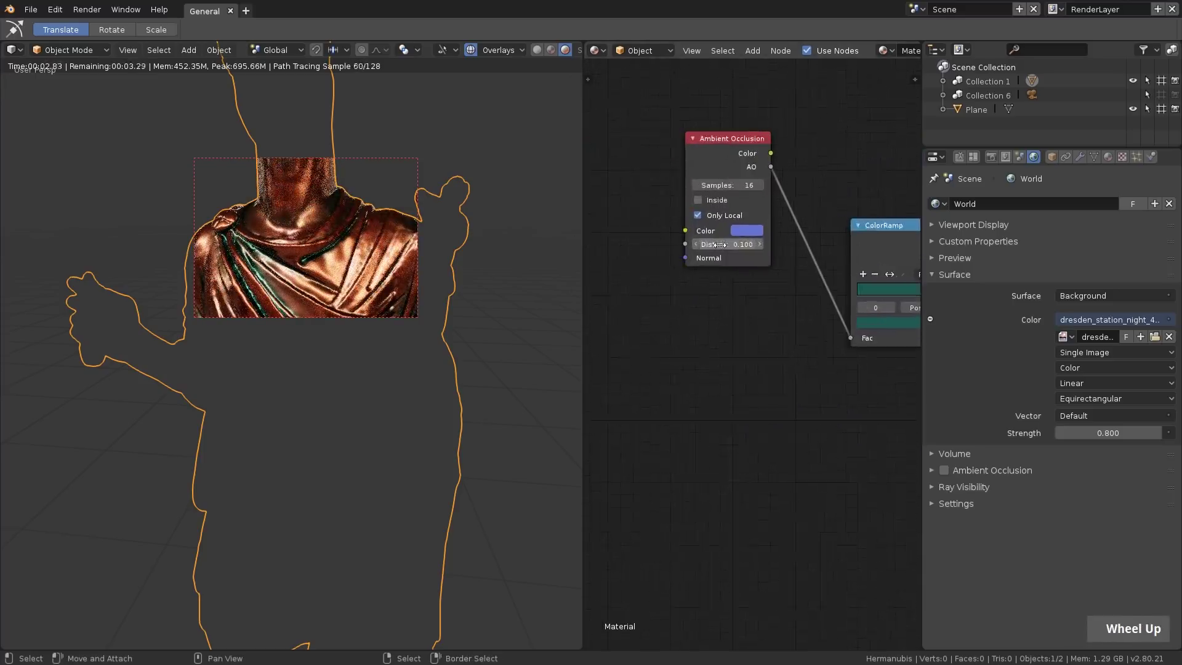
click(732, 243)
text(0.5)
key(Return)
scroll(277, 251, down, 3)
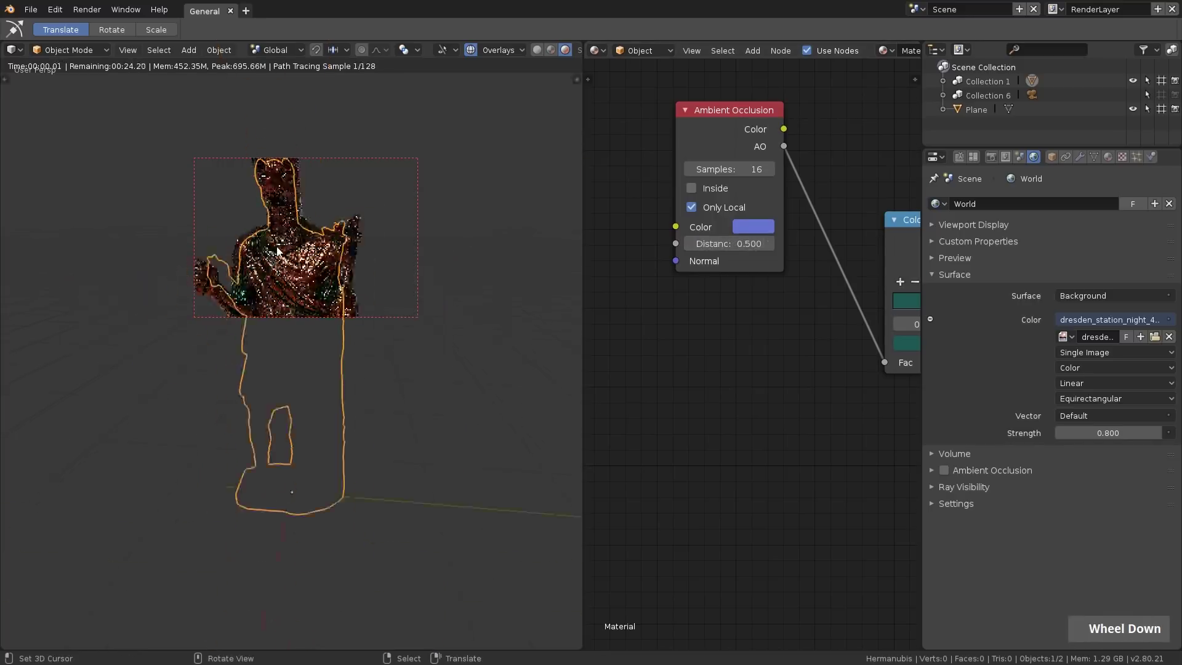
Step: Move the ColorRamp node up beside the Ambient Occlusion node
scroll(707, 232, down, 3)
drag(708, 237, 673, 187)
middle_drag(629, 205, 707, 192)
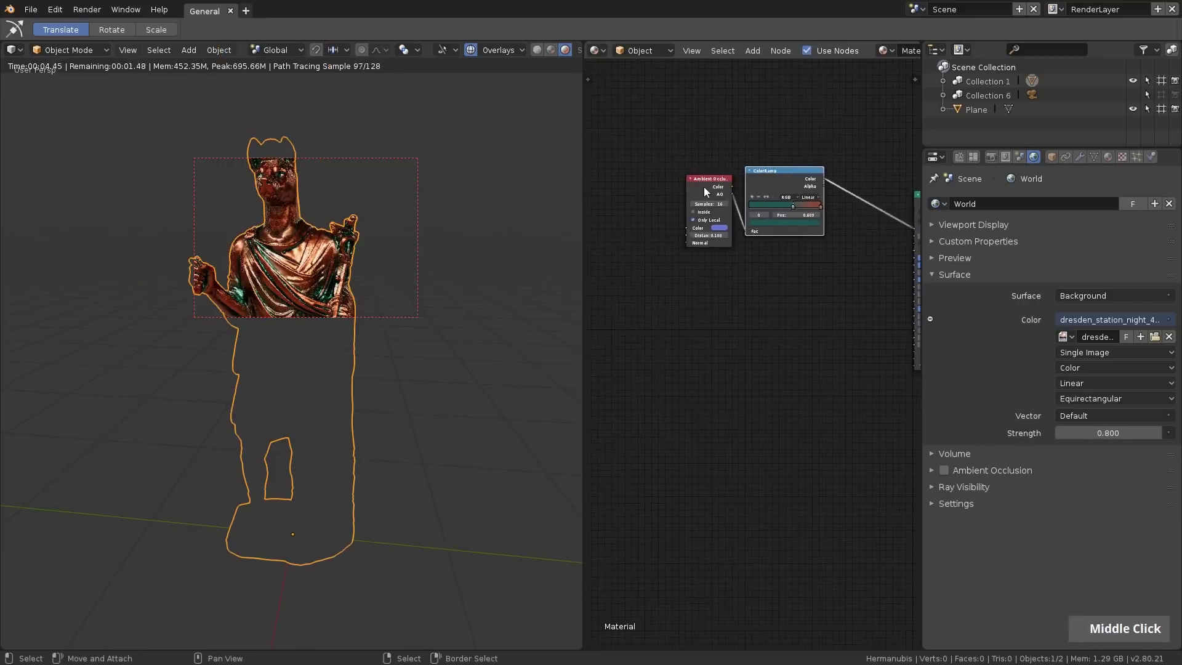
Step: Duplicate the Ambient Occlusion and ColorRamp nodes below the originals and enable Inside on the copied Ambient Occlusion node
scroll(708, 197, up, 2)
shift+click(779, 186)
key(shift+d)
click(795, 312)
scroll(652, 306, up, 2)
click(643, 302)
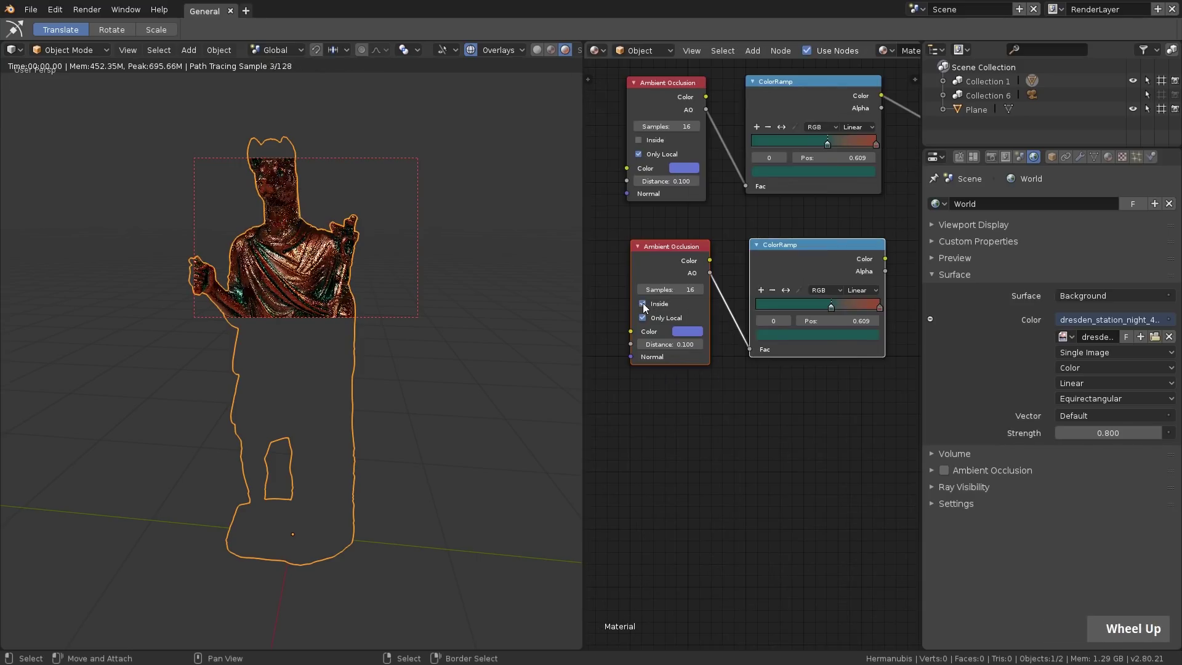
Step: Preview the copied Ambient Occlusion node's output on the statue's head
ctrl+shift+click(661, 256)
ctrl+shift+click(661, 257)
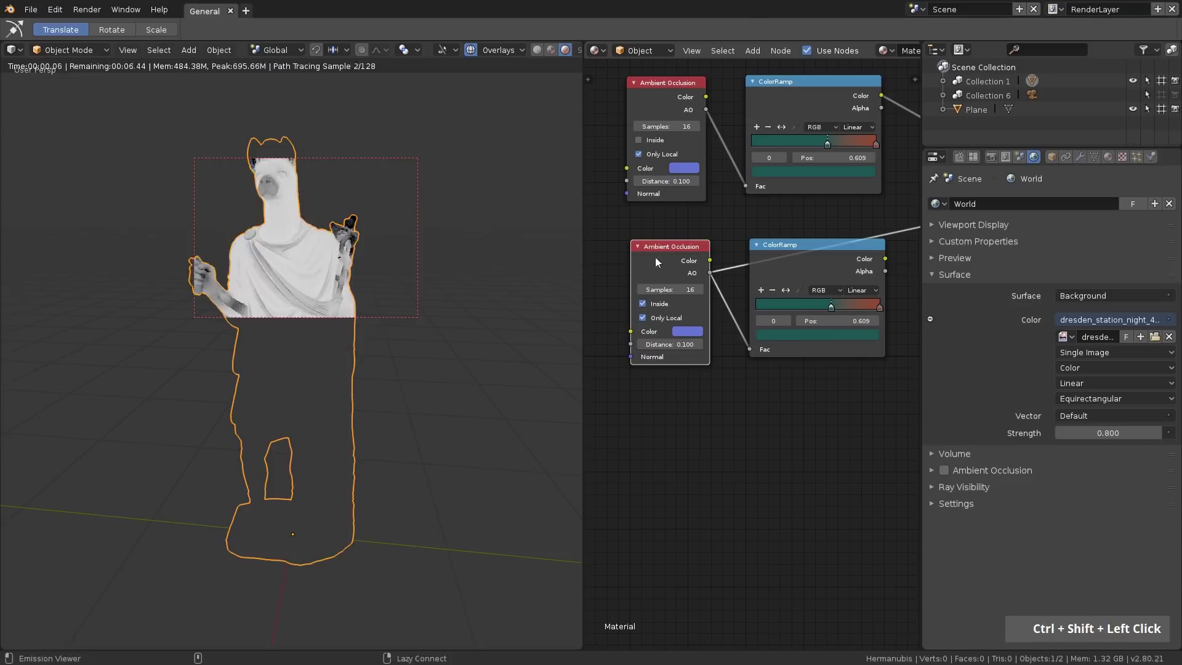
scroll(260, 174, up, 3)
middle_drag(260, 174, 247, 267)
scroll(618, 263, up, 1)
Step: Recolor the copied ColorRamp's teal stop to black and its copper stop to white
click(732, 232)
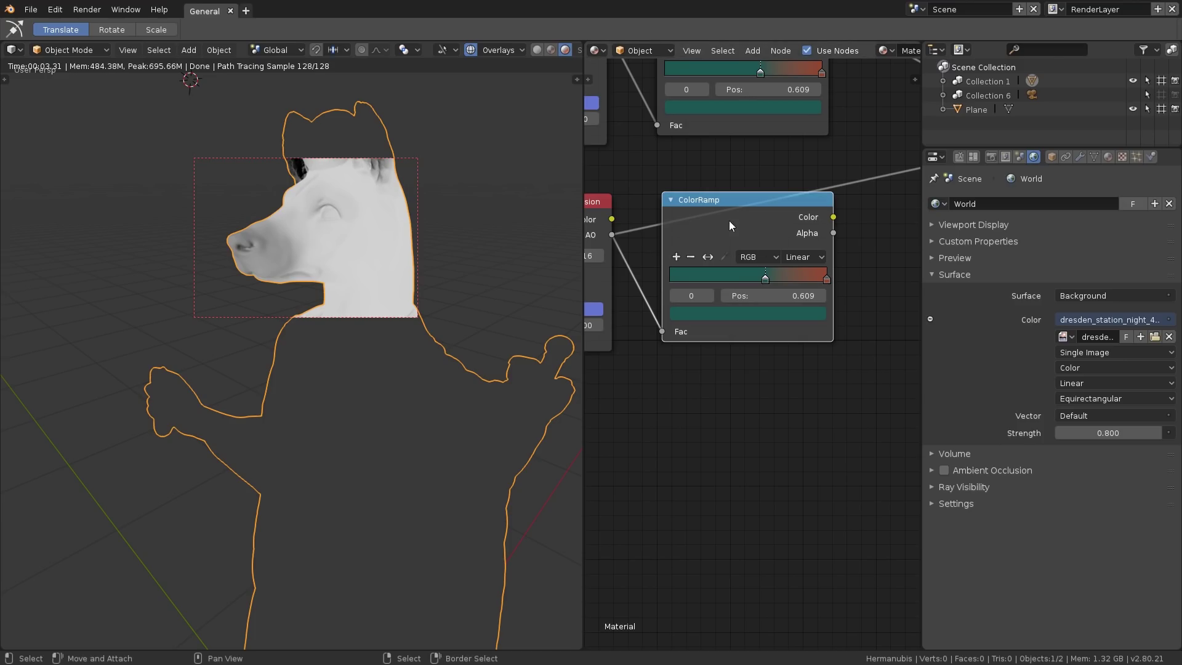
double_click(766, 279)
scroll(730, 245, up, 5)
scroll(729, 245, down, 8)
click(825, 279)
click(775, 312)
key(Return)
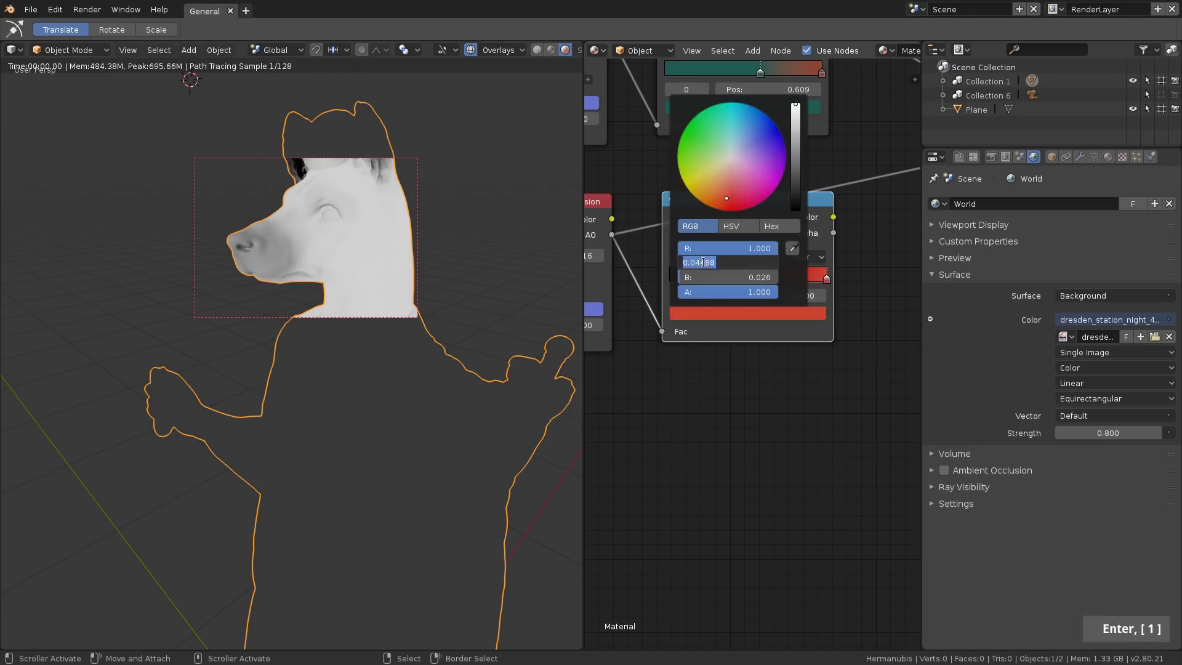
Step: Preview the black-and-white ColorRamp on the statue and lower its black stop to position 0.133
scroll(778, 349, down, 2)
middle_drag(778, 349, 696, 320)
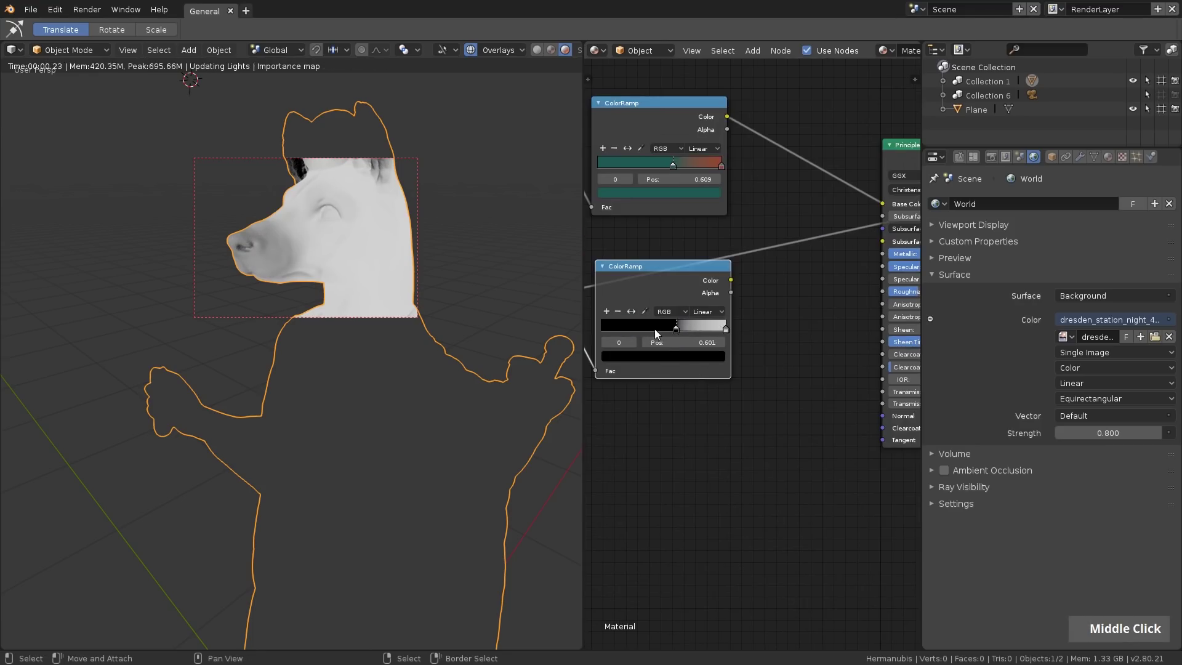
ctrl+shift+click(679, 271)
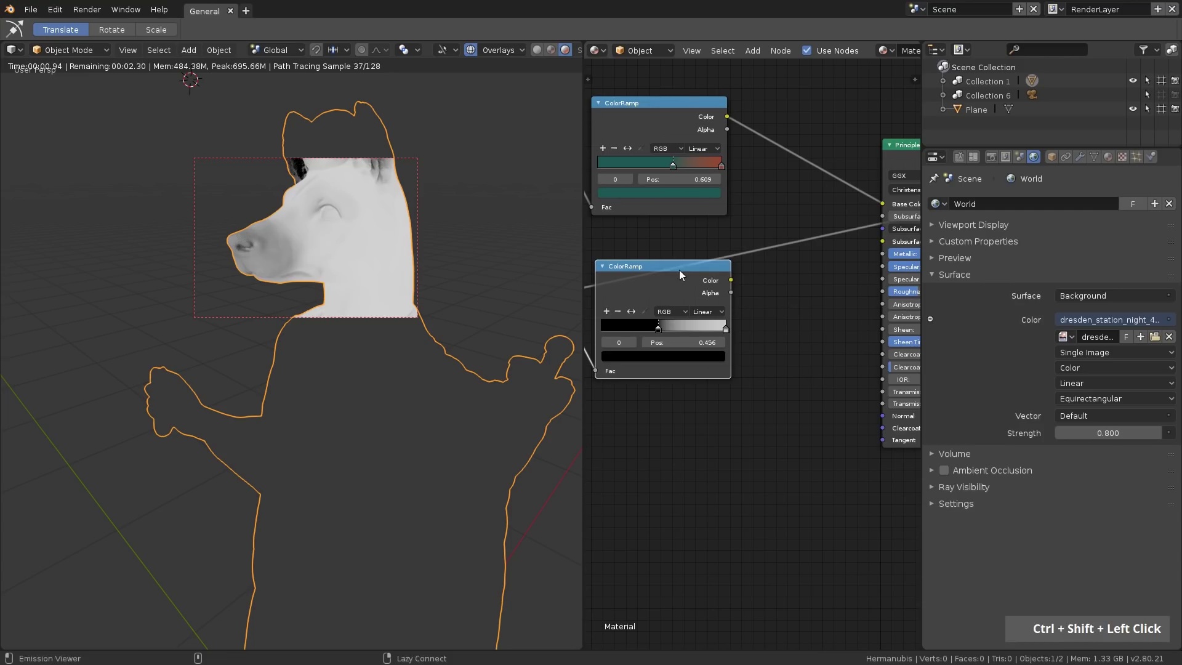
scroll(706, 324, down, 1)
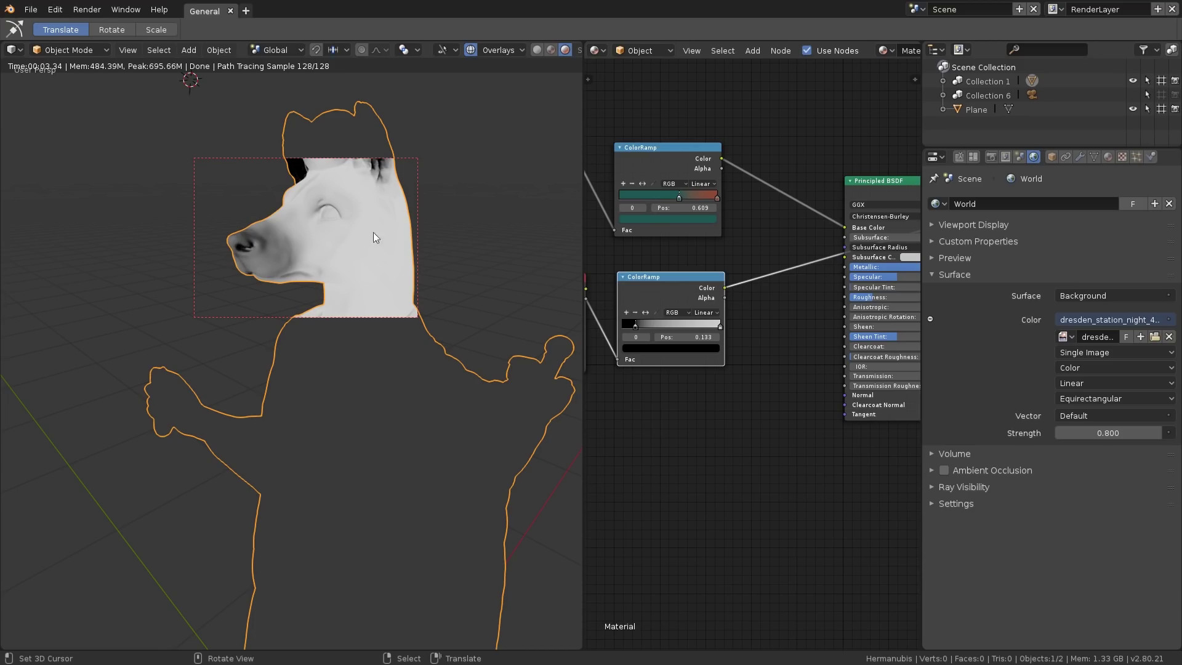
Step: Move the Principled BSDF aside and insert a MixRGB node on the black-and-white ColorRamp's output link
middle_drag(708, 259, 677, 246)
scroll(645, 234, down, 2)
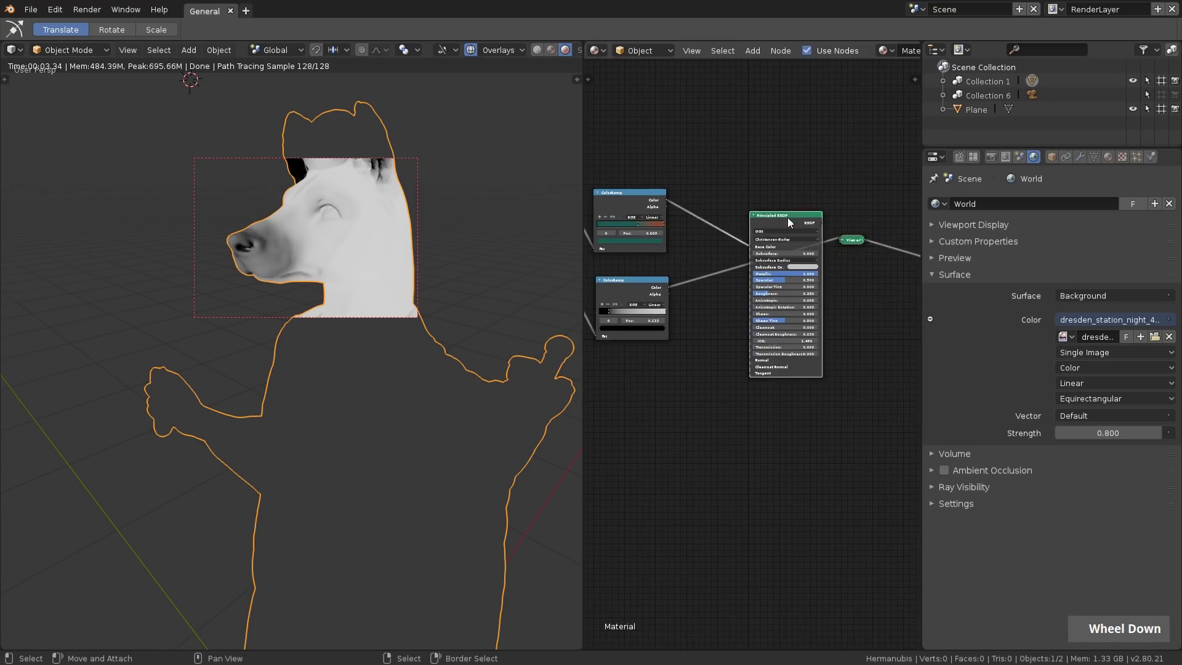
drag(788, 221, 875, 189)
key(shift+a)
mouse_move(663, 238)
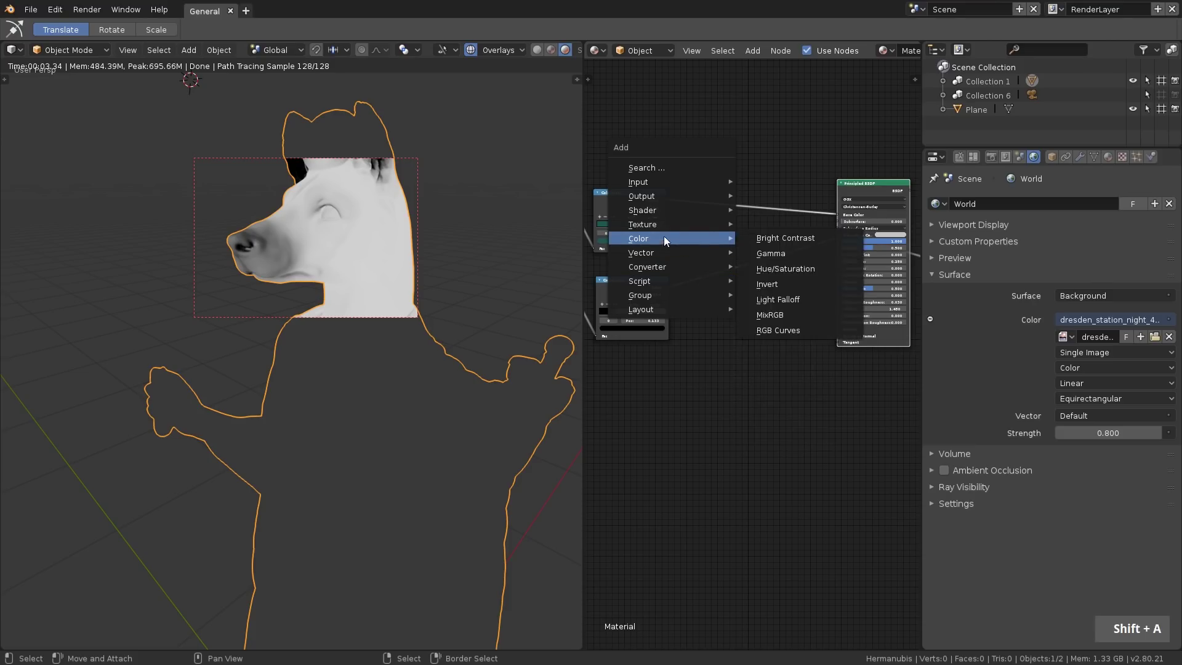
click(769, 314)
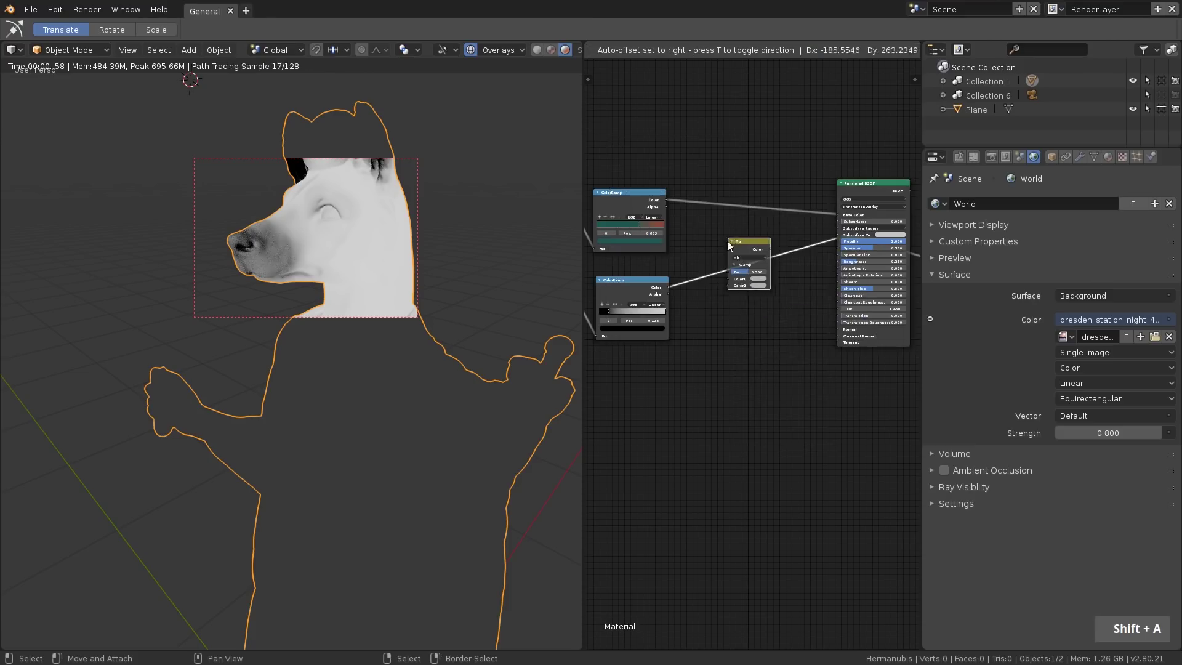
click(726, 241)
Step: Connect the teal-and-copper ColorRamp to the Mix node's Color1 and the black-and-white ColorRamp to its Fac
scroll(667, 202, up, 2)
drag(665, 198, 763, 323)
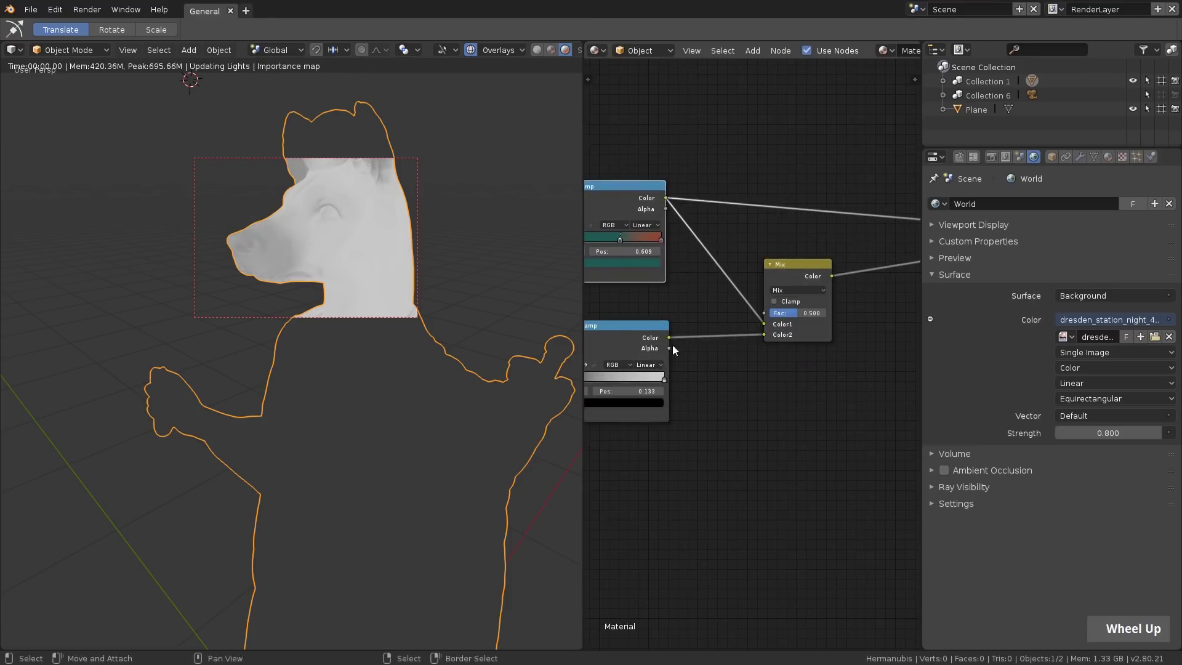
middle_drag(673, 346, 749, 305)
scroll(678, 302, up, 2)
ctrl+shift+click(673, 276)
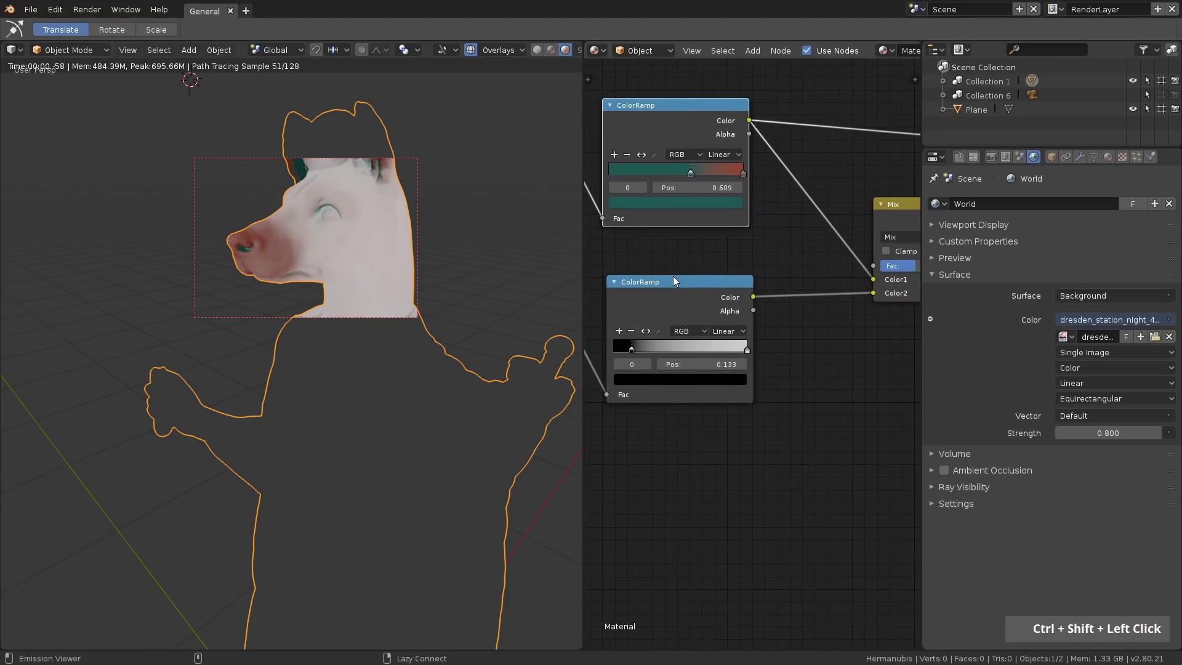
middle_drag(785, 252, 699, 256)
scroll(699, 256, up, 2)
drag(633, 302, 803, 263)
middle_drag(779, 293, 823, 292)
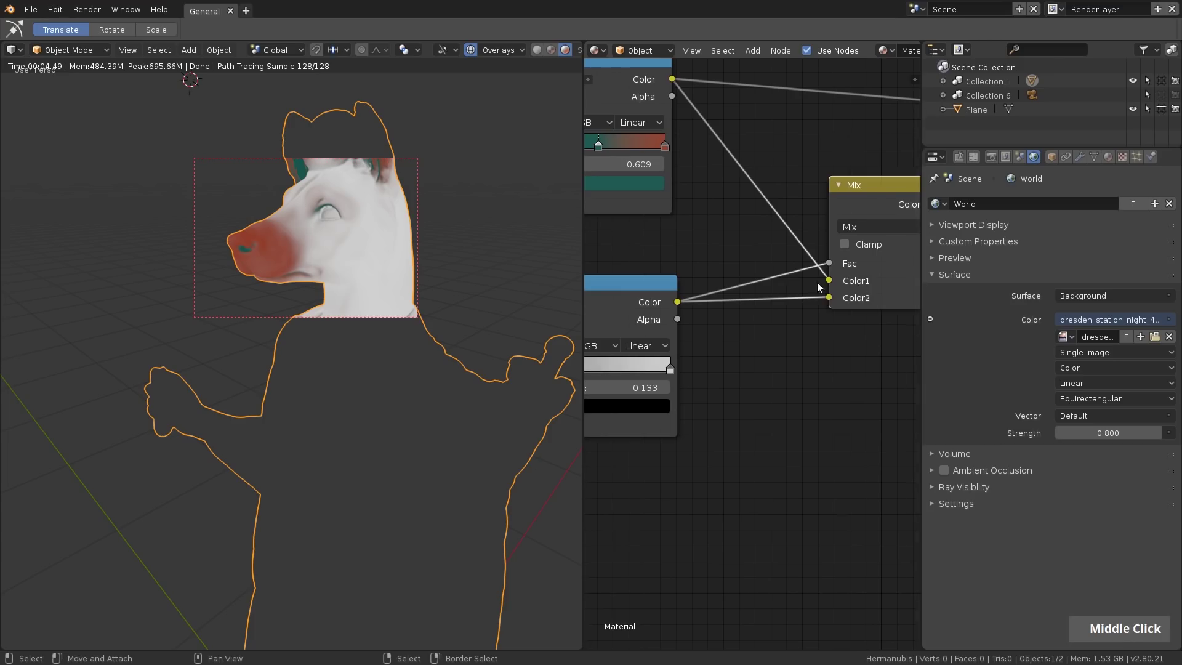
Step: Compare the preview of the black-and-white ColorRamp with that of the Mix node on the statue's head
ctrl+shift+click(615, 292)
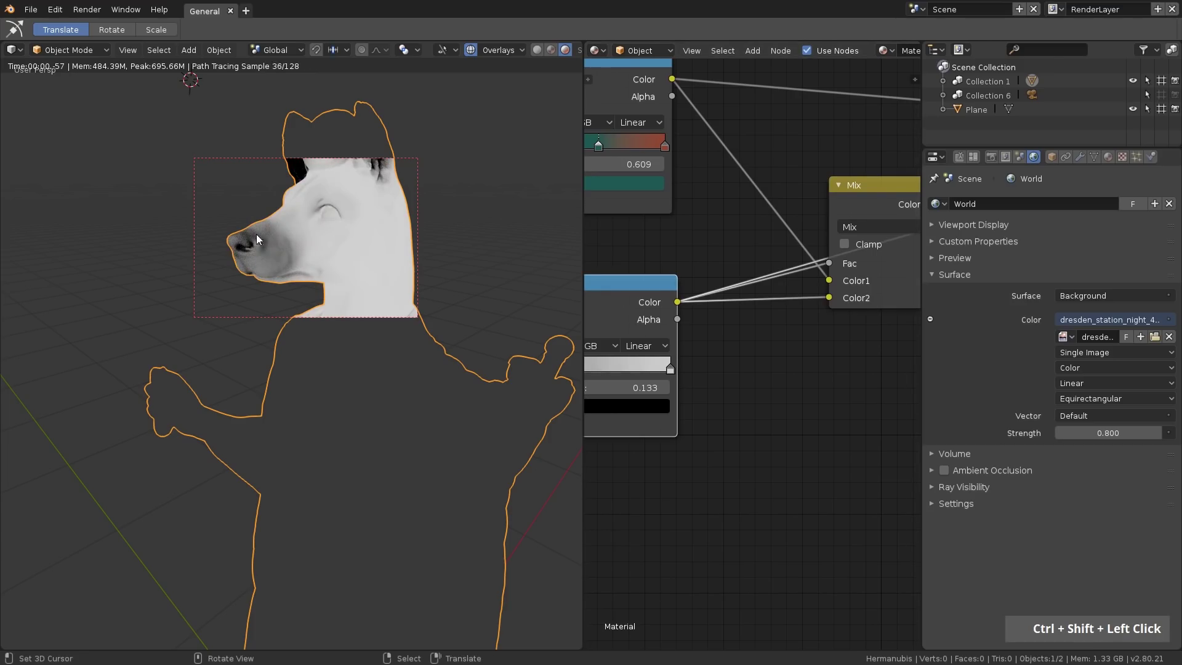
middle_drag(823, 303, 776, 320)
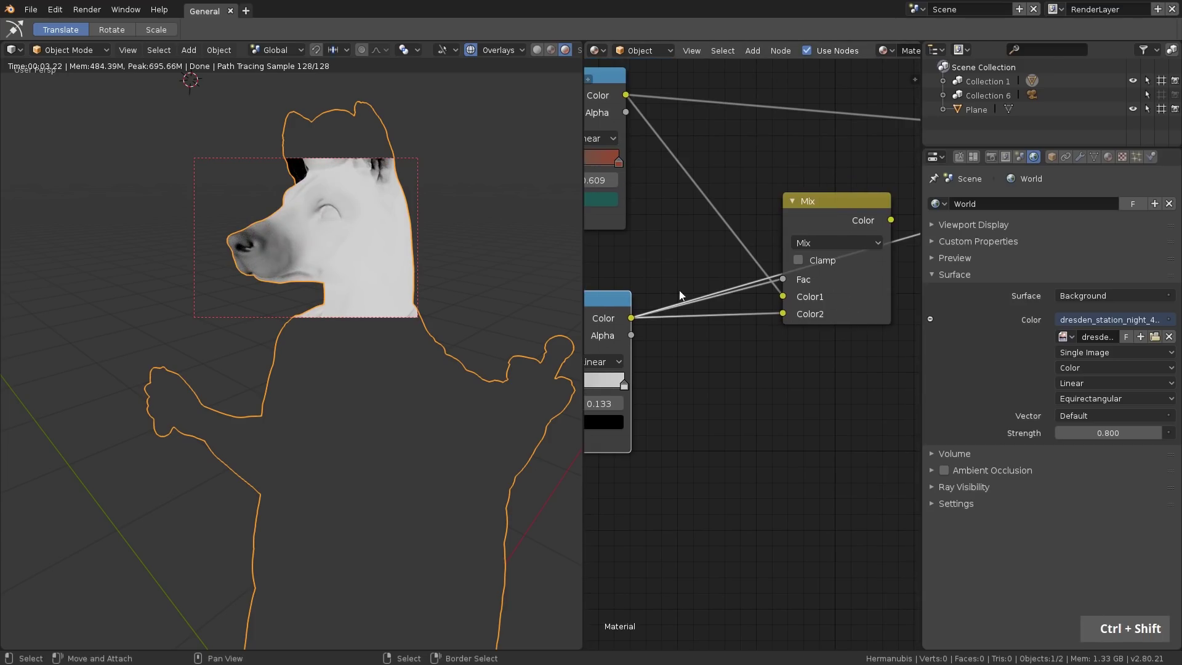
ctrl+shift+click(826, 205)
middle_click(783, 214)
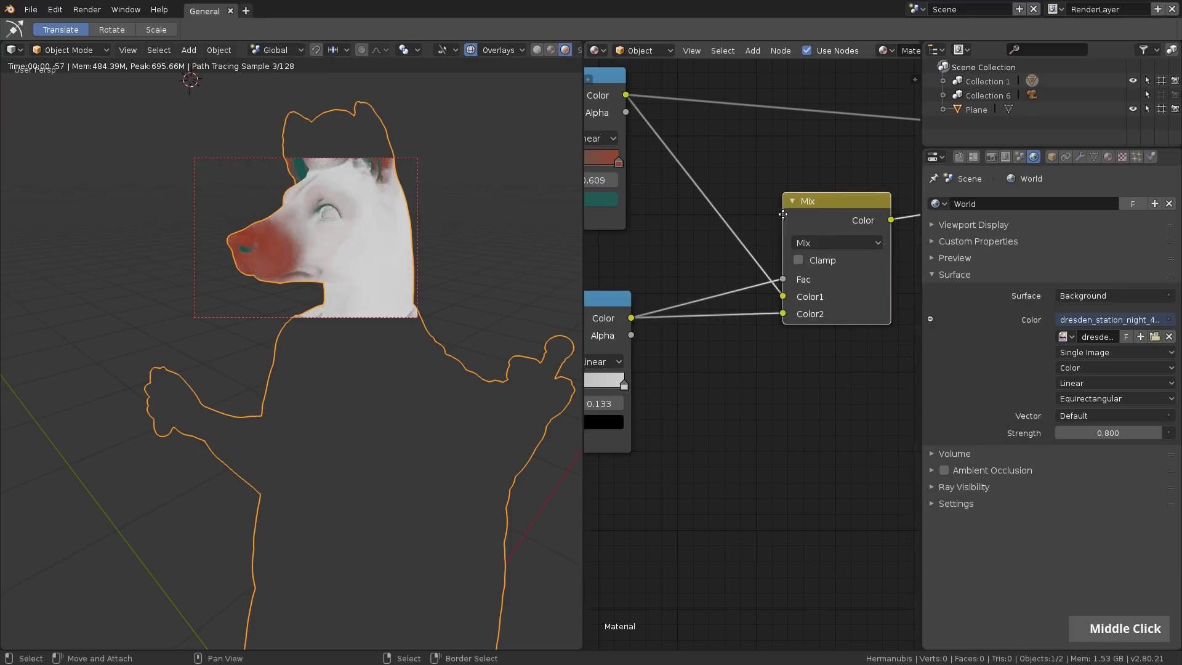
middle_drag(783, 215, 803, 219)
Step: Move the teal-and-copper ColorRamp's link to the Mix node's Color2 and check the mask and mix on the statue's torso
mouse_move(804, 318)
mouse_down()
mouse_move(782, 336)
mouse_move(804, 318)
mouse_up()
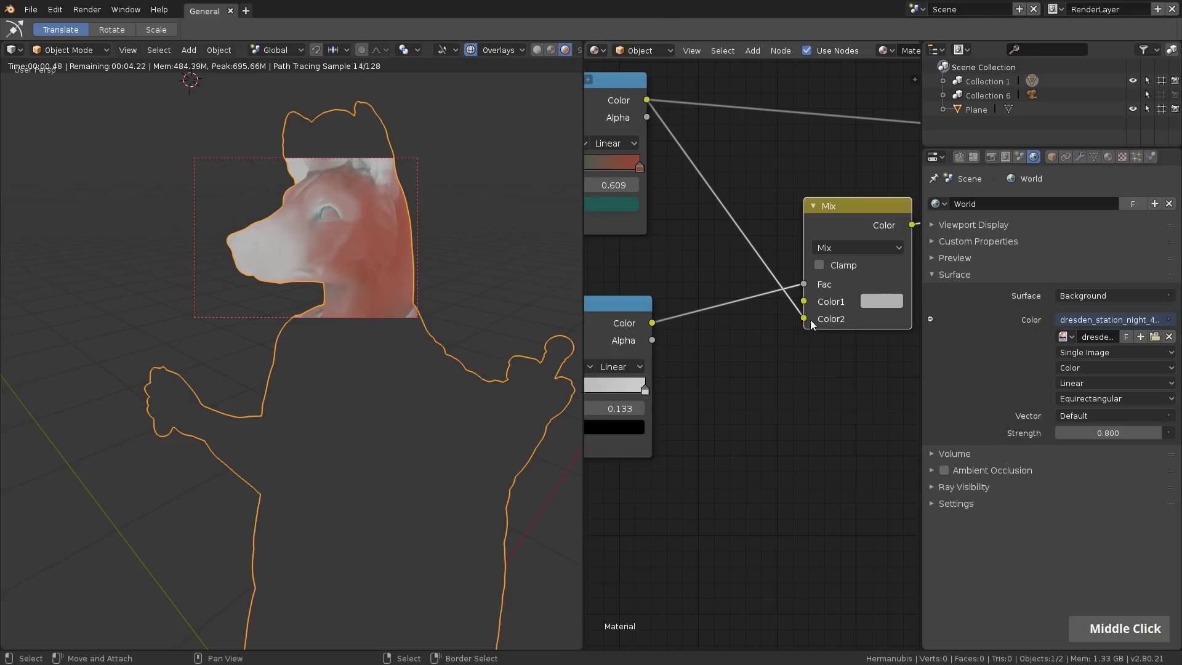
scroll(235, 124, down, 3)
scroll(796, 234, down, 3)
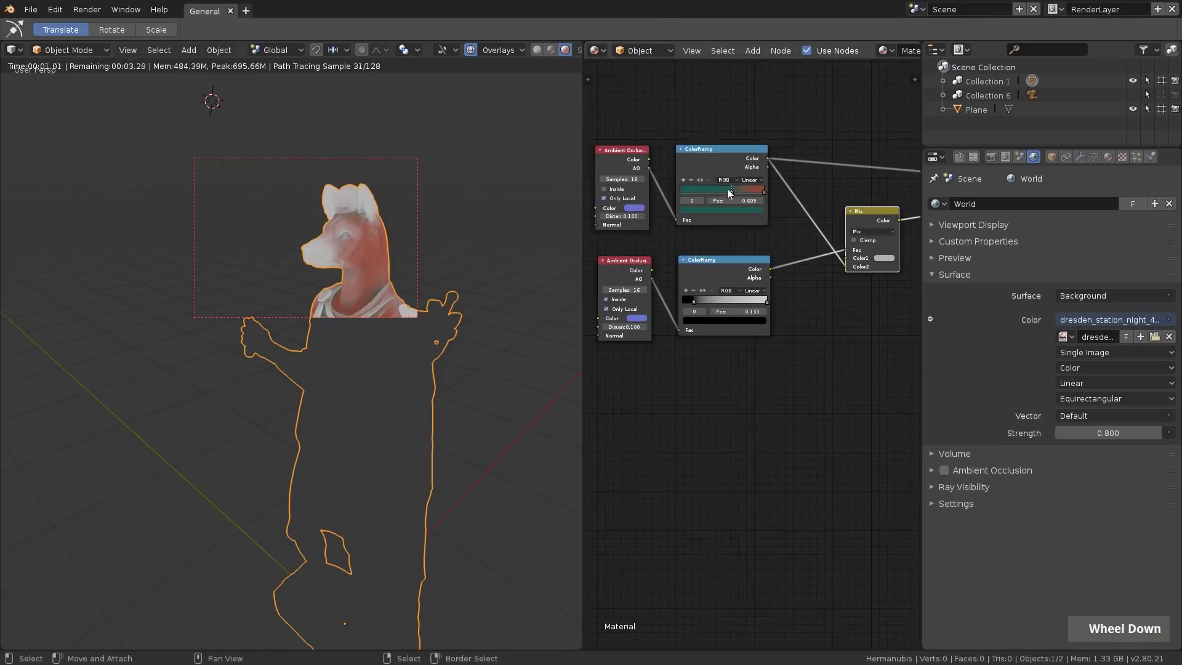
middle_drag(805, 220, 744, 220)
scroll(743, 219, down, 2)
scroll(382, 262, down, 3)
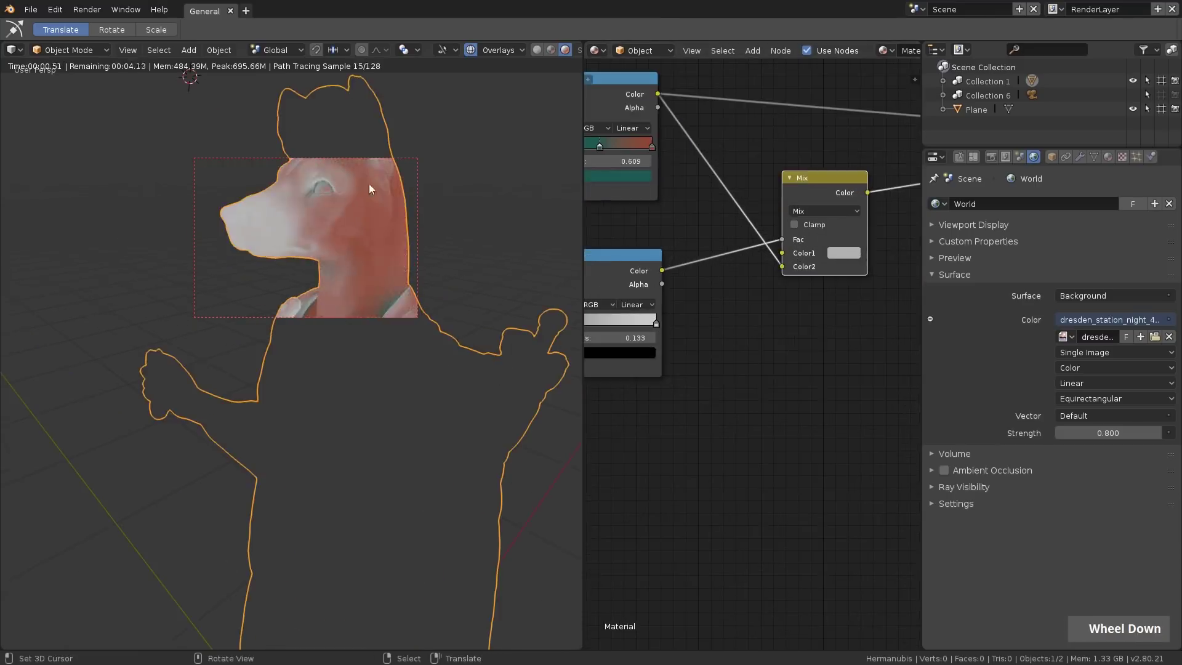
shift+middle_drag(359, 303, 360, 227)
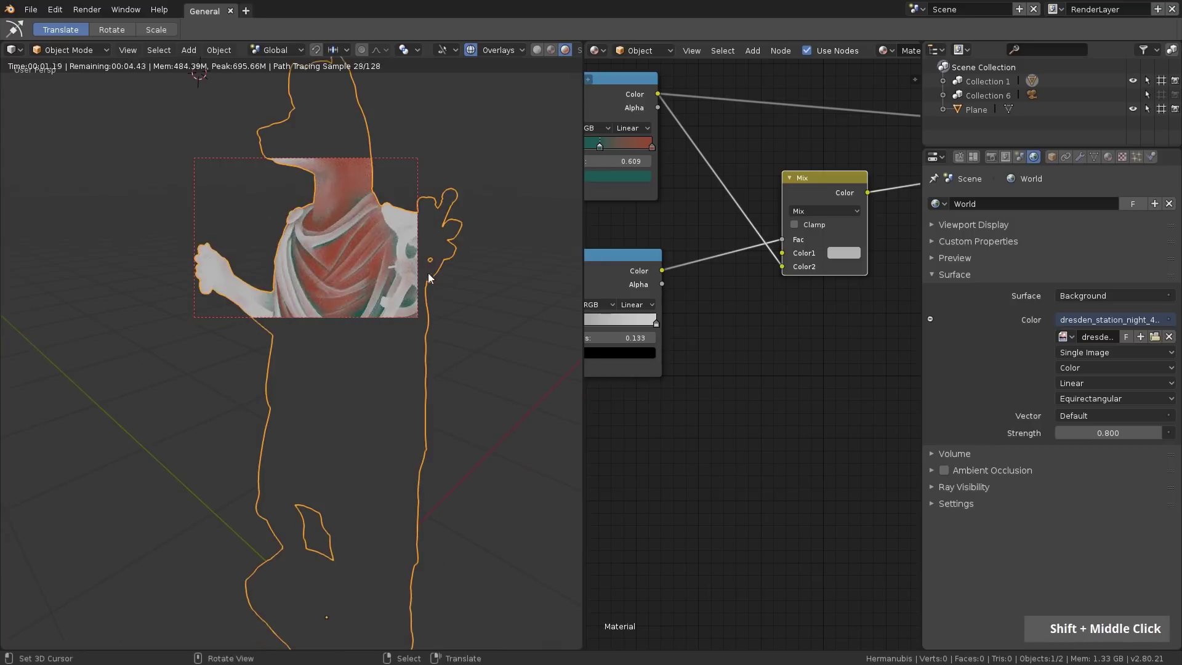
ctrl+shift+click(618, 260)
ctrl+shift+click(823, 179)
Step: Set the Mix node's Color1 to a light copper orange and bring the whole statue into view
middle_drag(835, 247, 826, 257)
scroll(826, 257, up, 1)
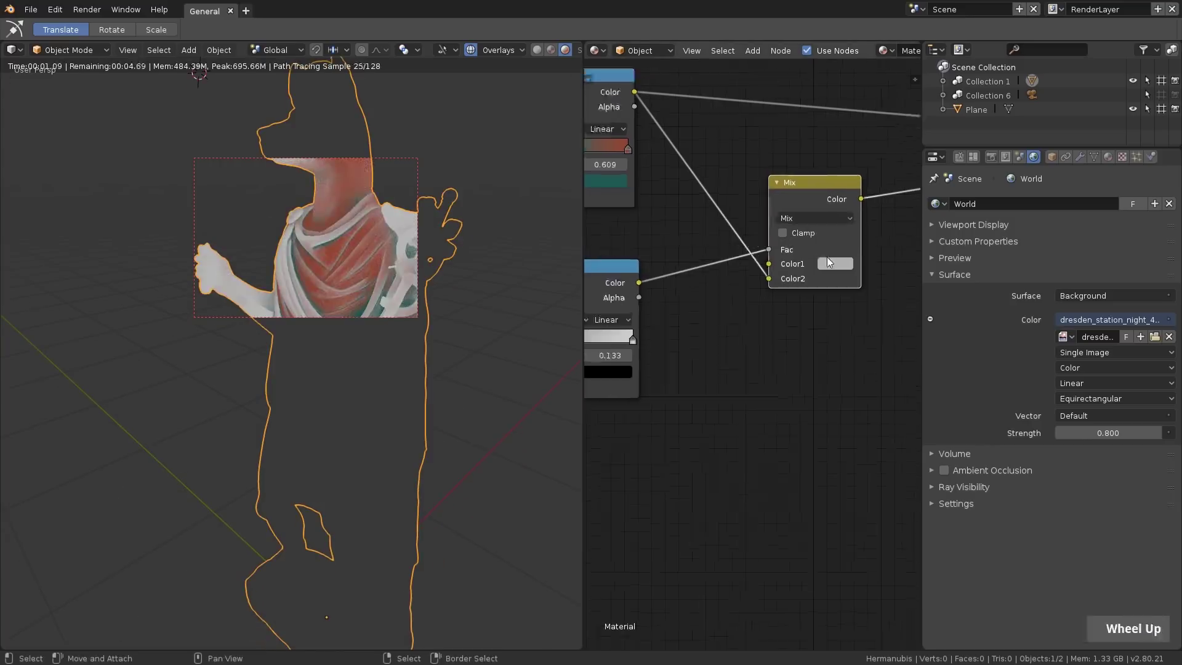
scroll(827, 259, up, 1)
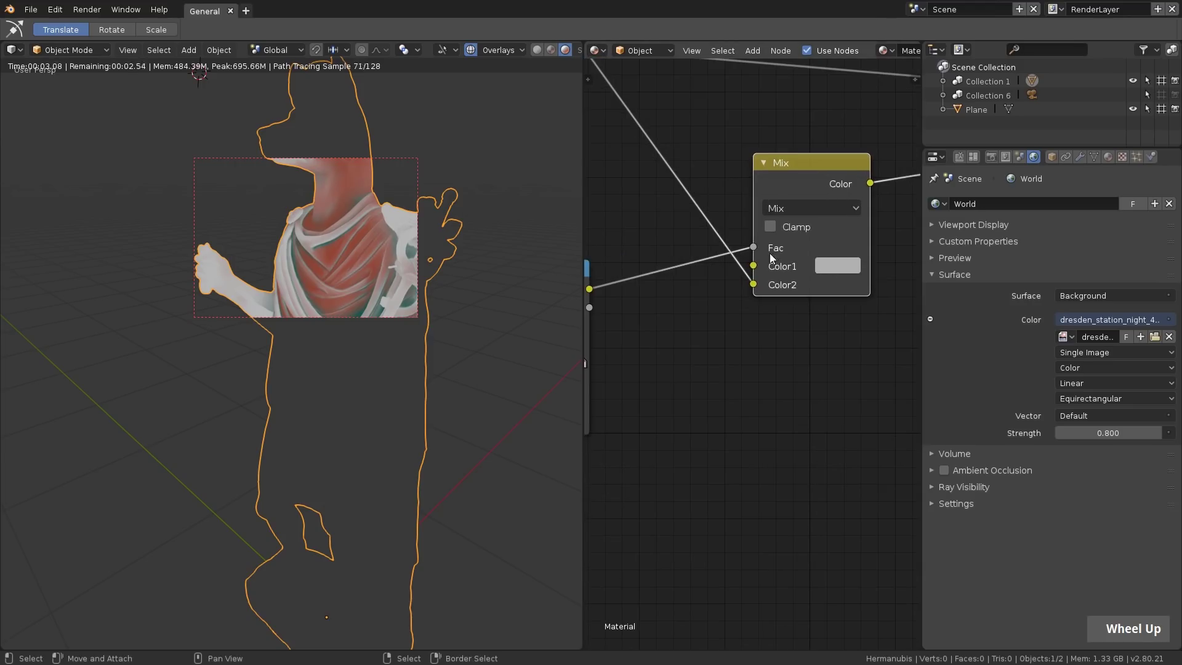
click(848, 266)
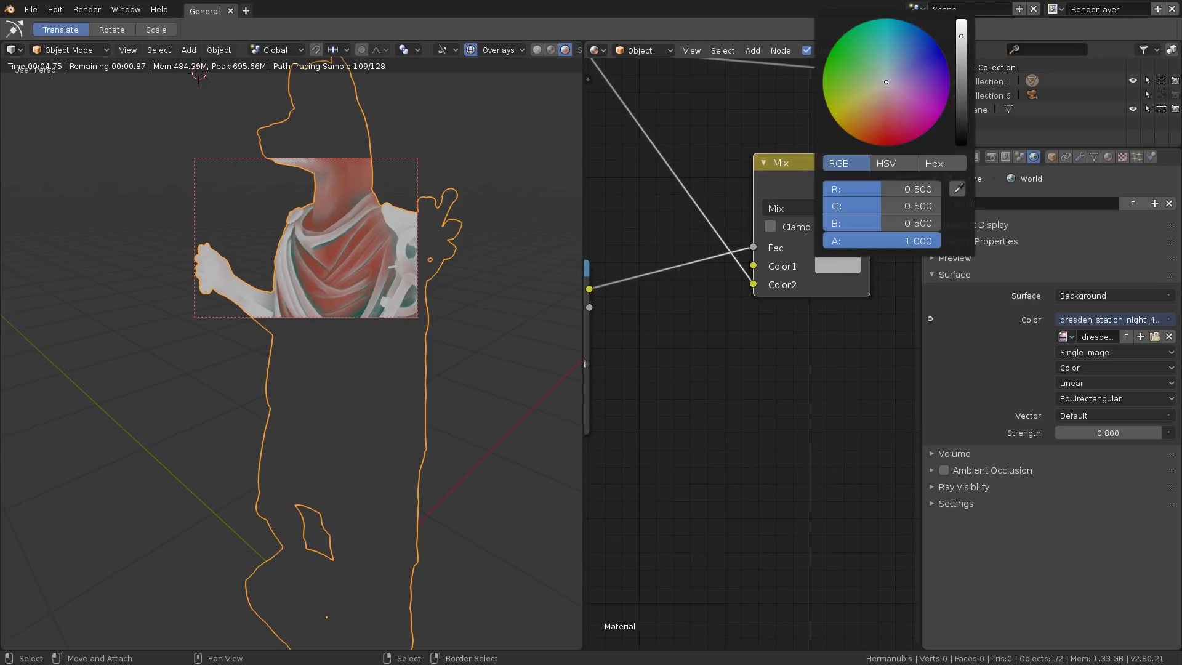
click(872, 101)
scroll(360, 234, down, 1)
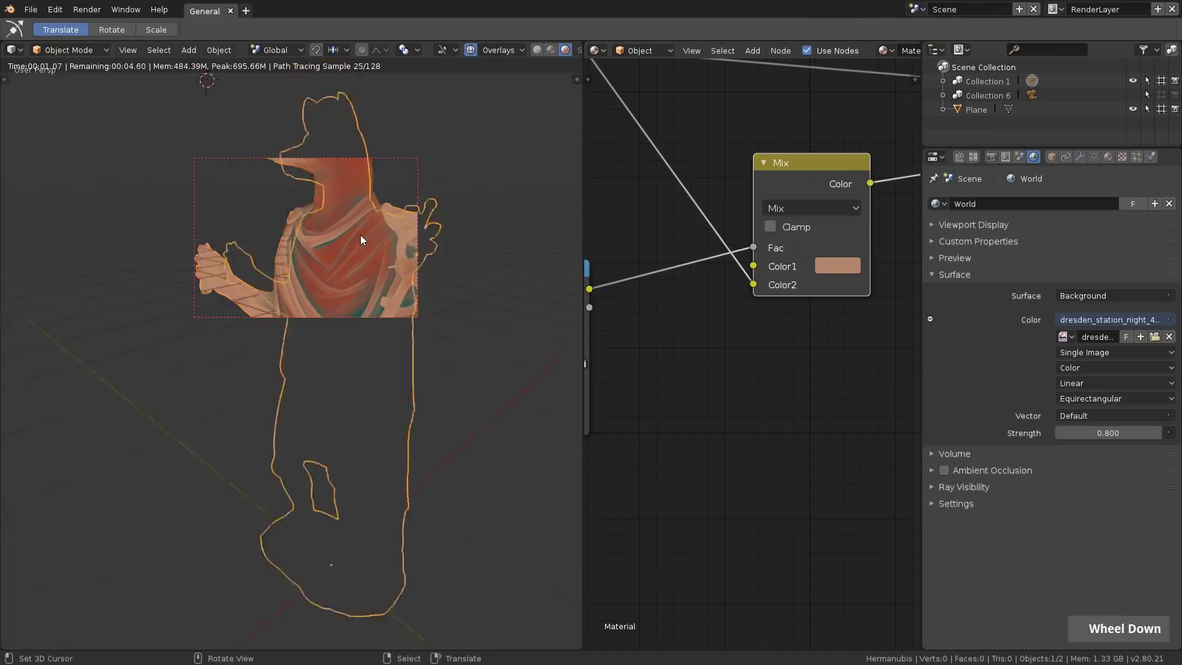
shift+middle_drag(360, 235, 363, 222)
scroll(696, 216, down, 2)
Step: Connect the Mix node's Color to the Principled BSDF's Base Color and preview the shader on the statue's head
middle_drag(695, 216, 715, 227)
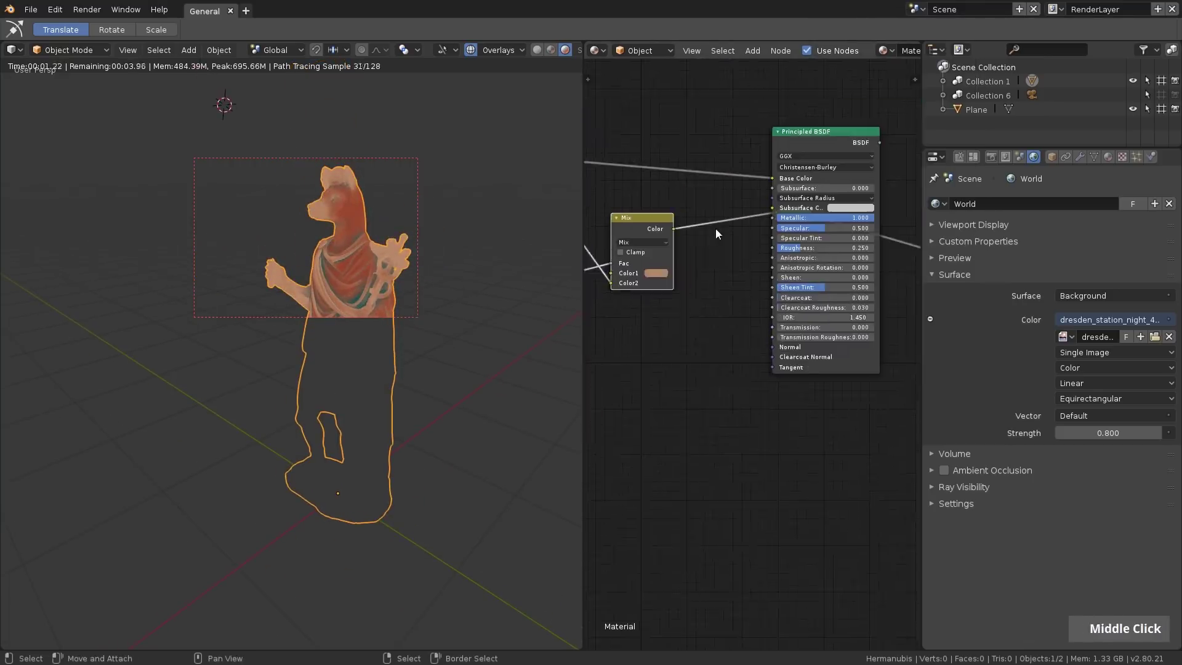
scroll(715, 229, up, 2)
drag(662, 229, 788, 165)
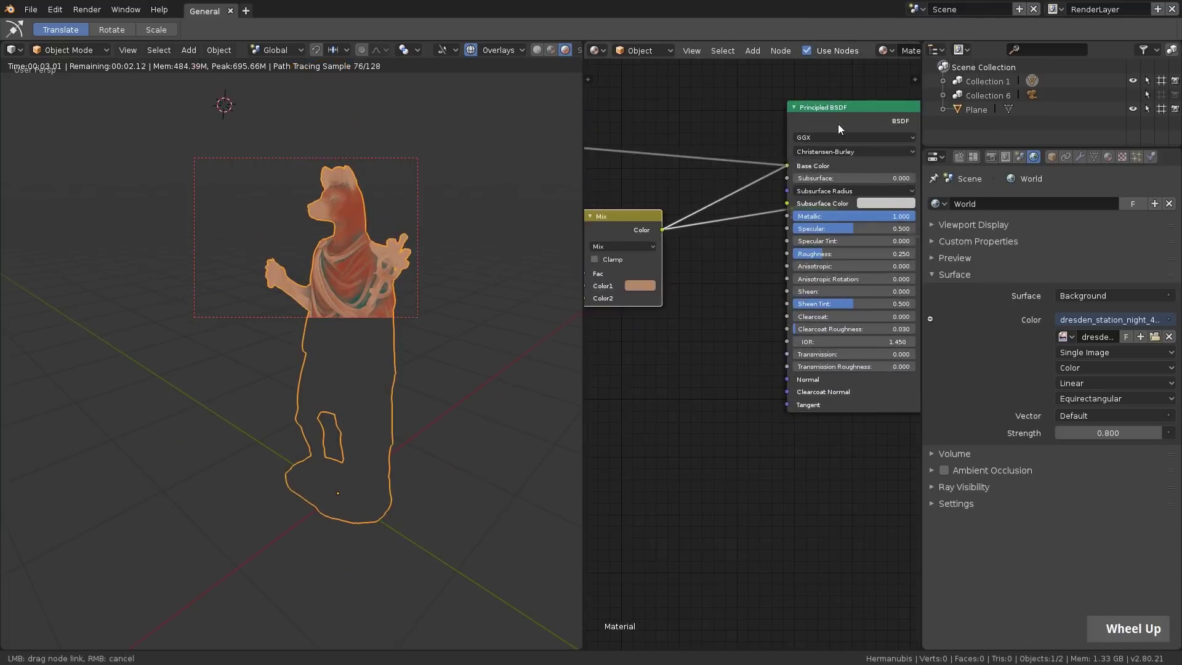
ctrl+shift+click(840, 117)
scroll(340, 179, up, 3)
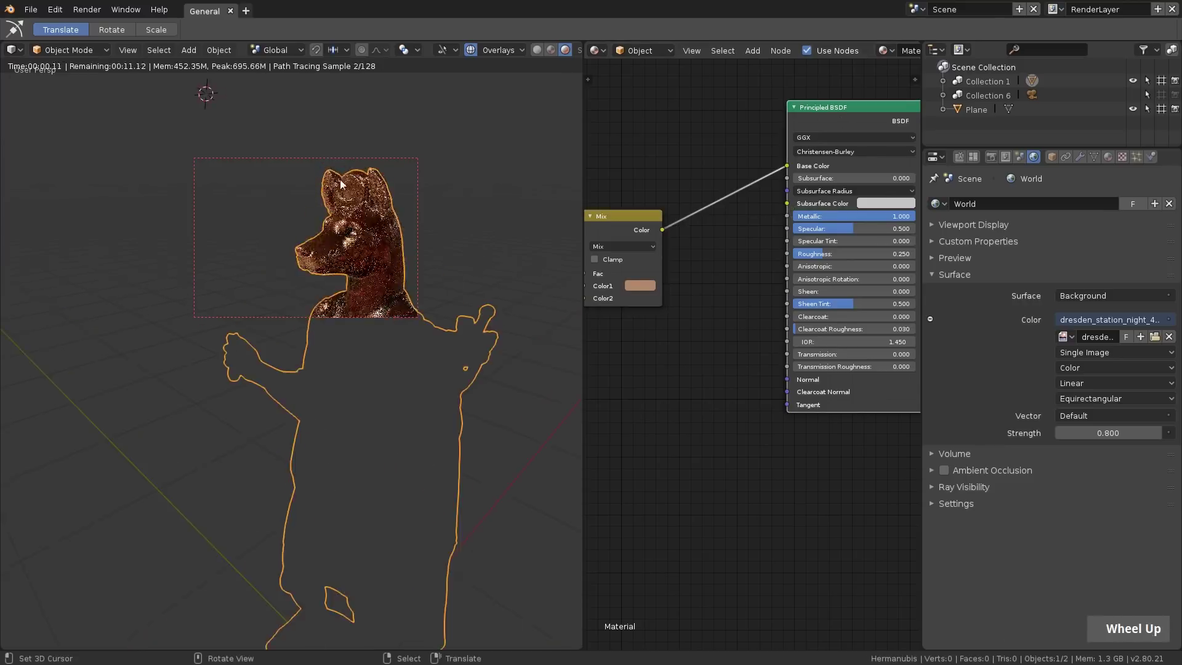
scroll(358, 206, up, 2)
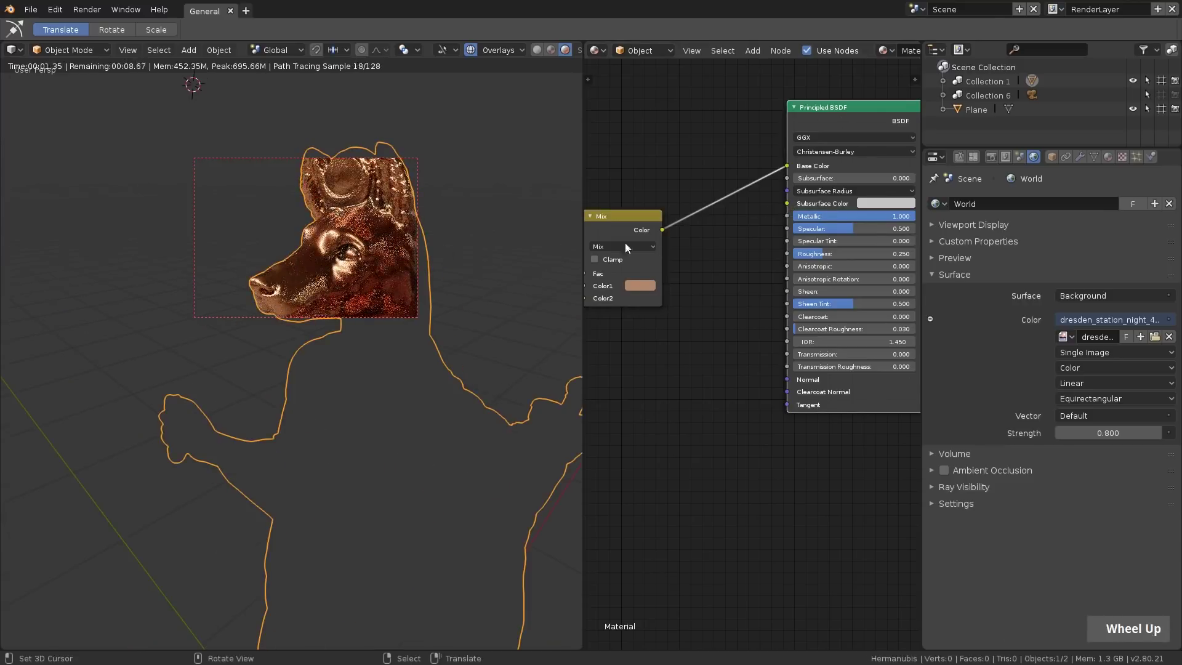
middle_click(862, 243)
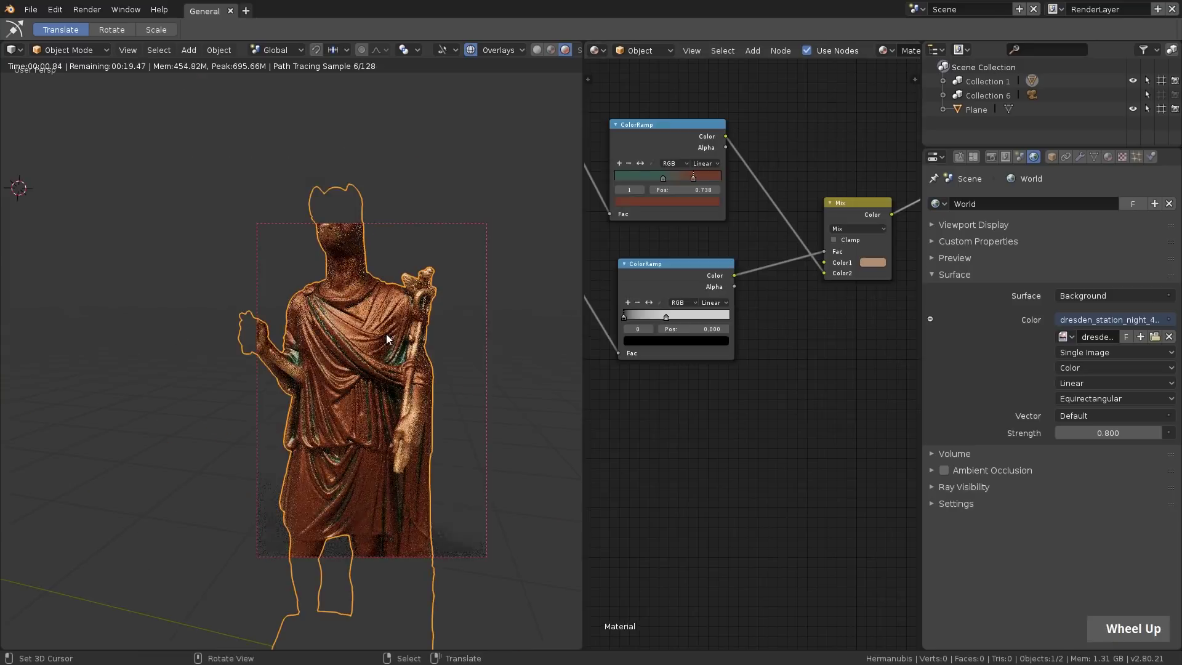
Step: Add a Noise Texture node below the black-and-white ColorRamp and preview its pattern on the statue's torso
scroll(759, 333, down, 2)
middle_drag(751, 401, 681, 351)
scroll(728, 354, down, 1)
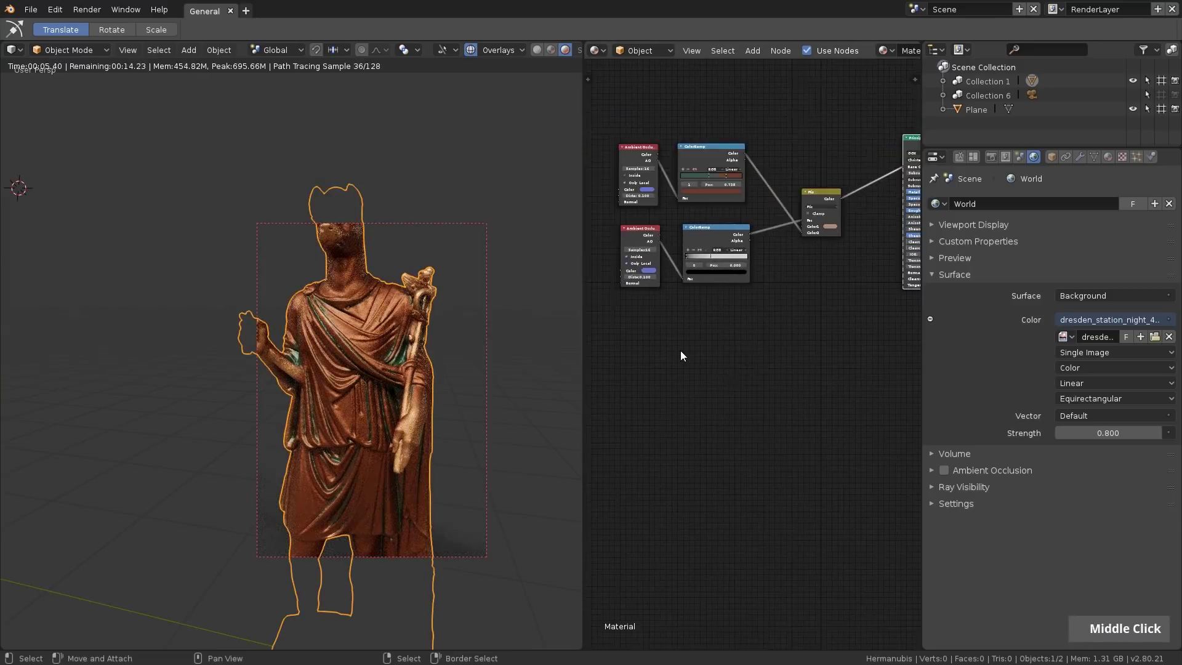
key(shift+a)
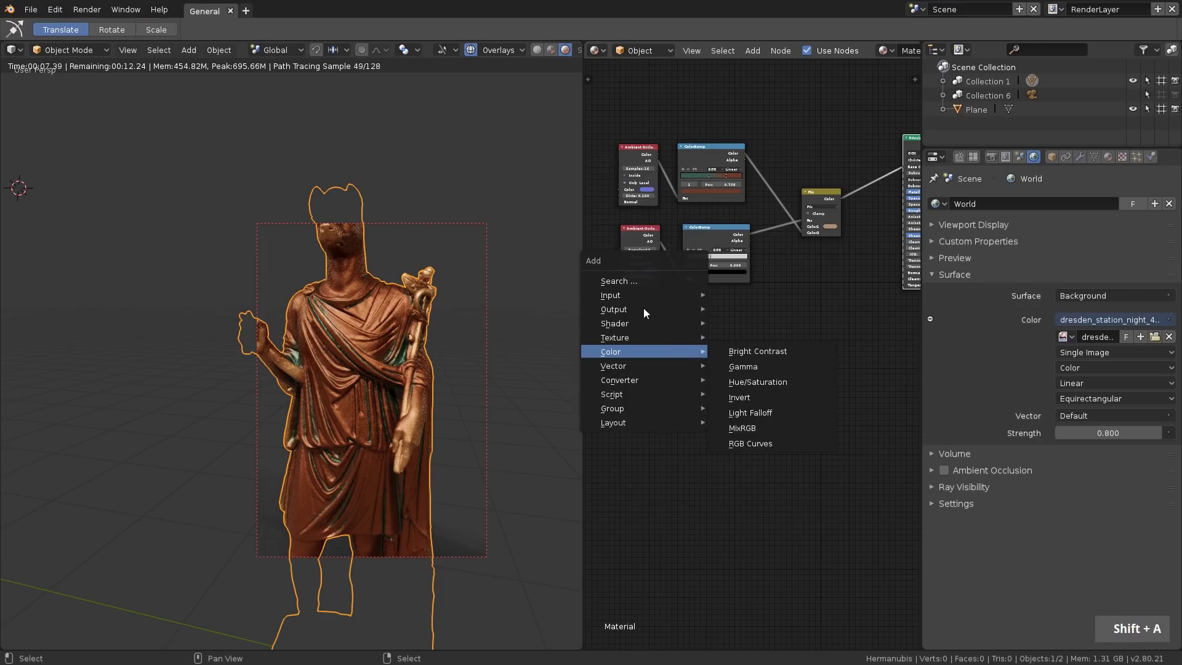
mouse_move(630, 337)
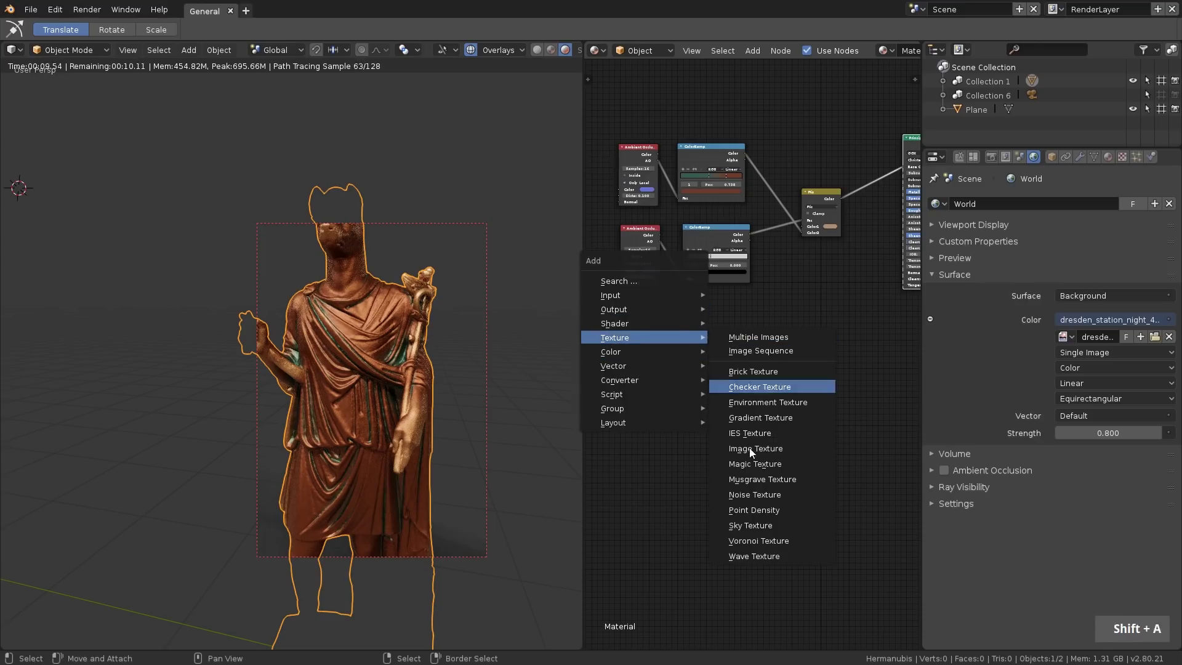
click(754, 494)
click(694, 335)
scroll(695, 327, up, 2)
ctrl+shift+click(695, 318)
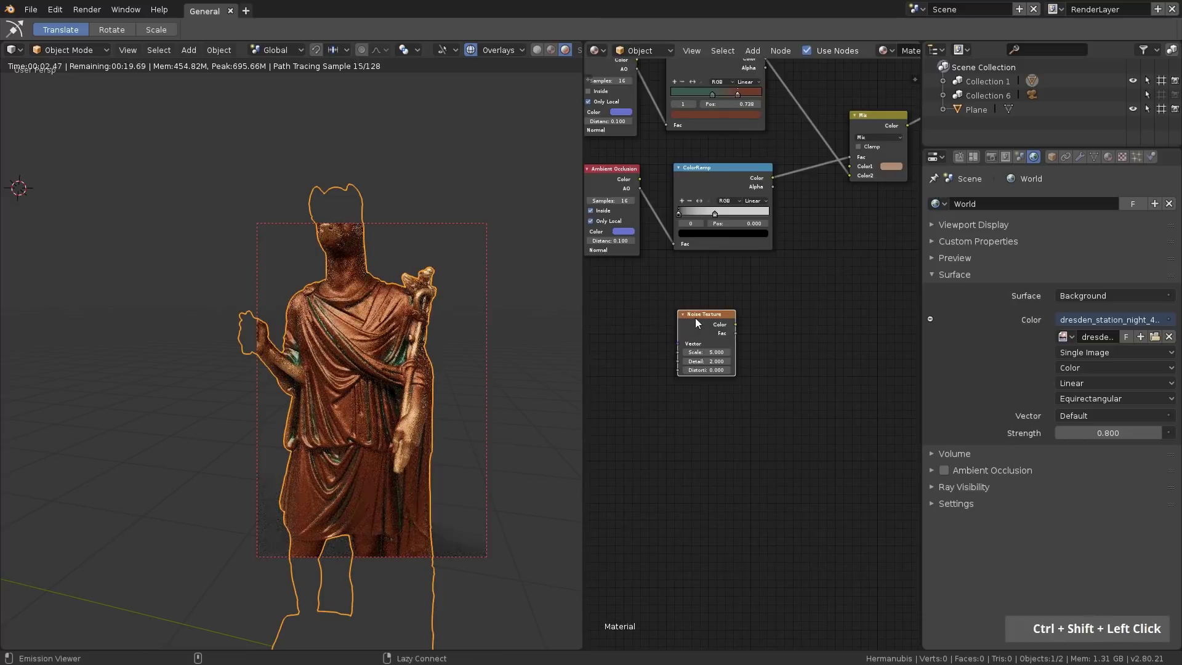
middle_click(384, 393)
scroll(381, 389, up, 2)
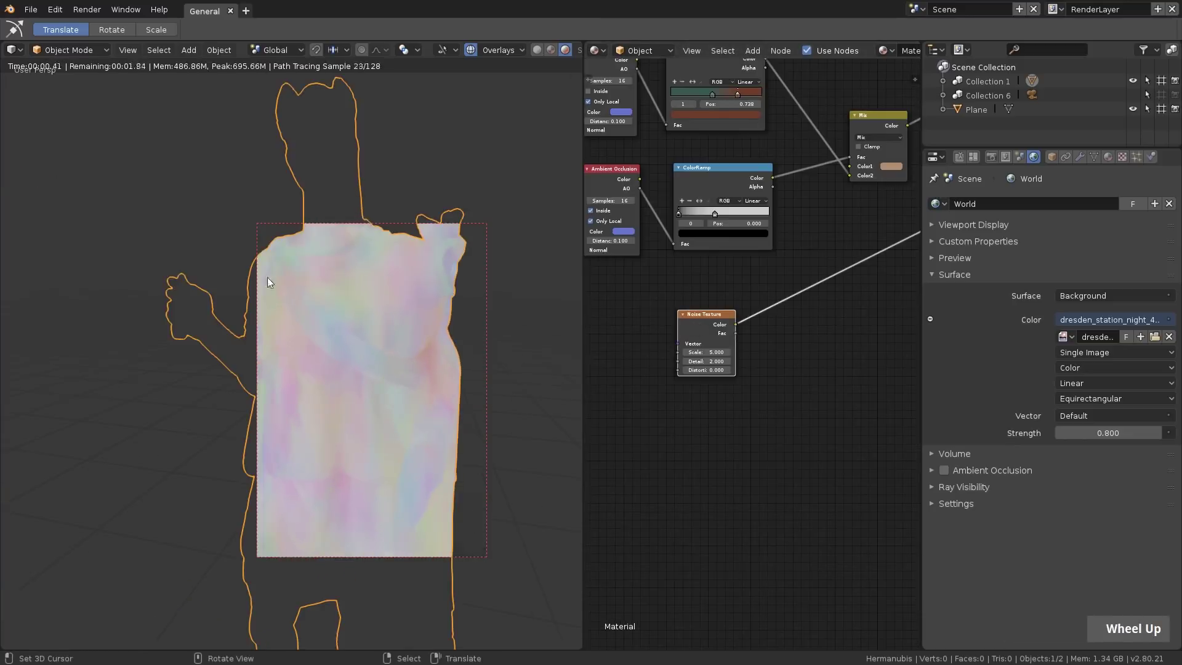
Step: Add a Texture Coordinate node beside the Noise Texture and connect its Object output to the noise's Vector input
middle_drag(770, 400, 807, 394)
scroll(633, 323, up, 1)
key(shift+a)
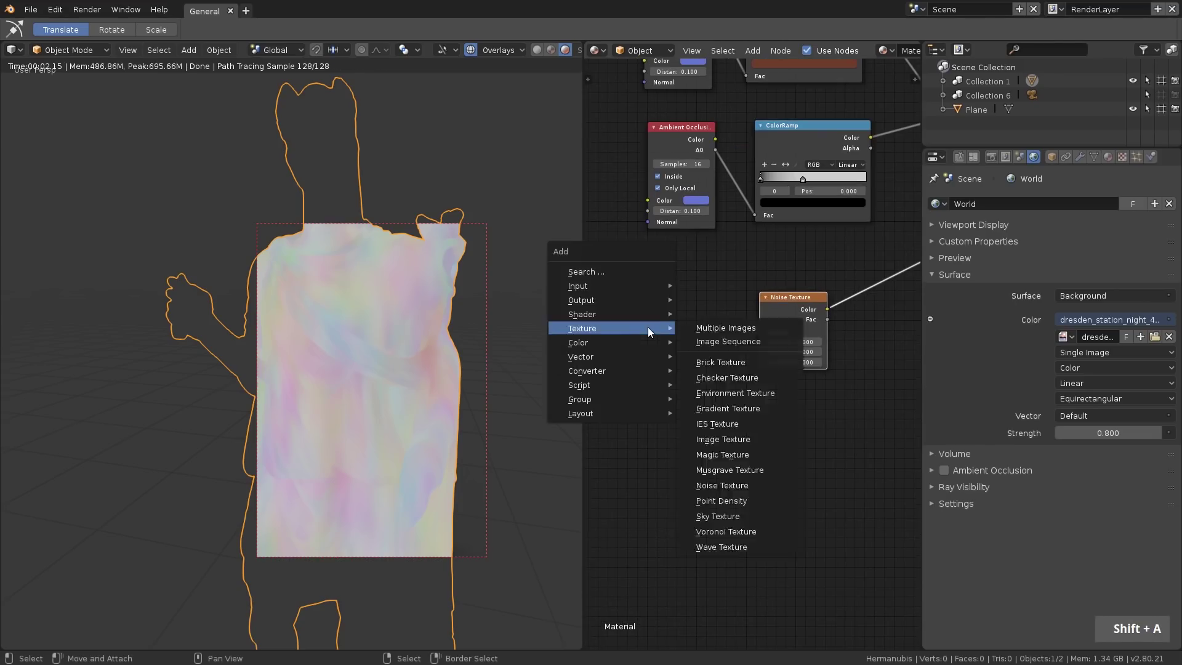
mouse_move(613, 288)
click(731, 506)
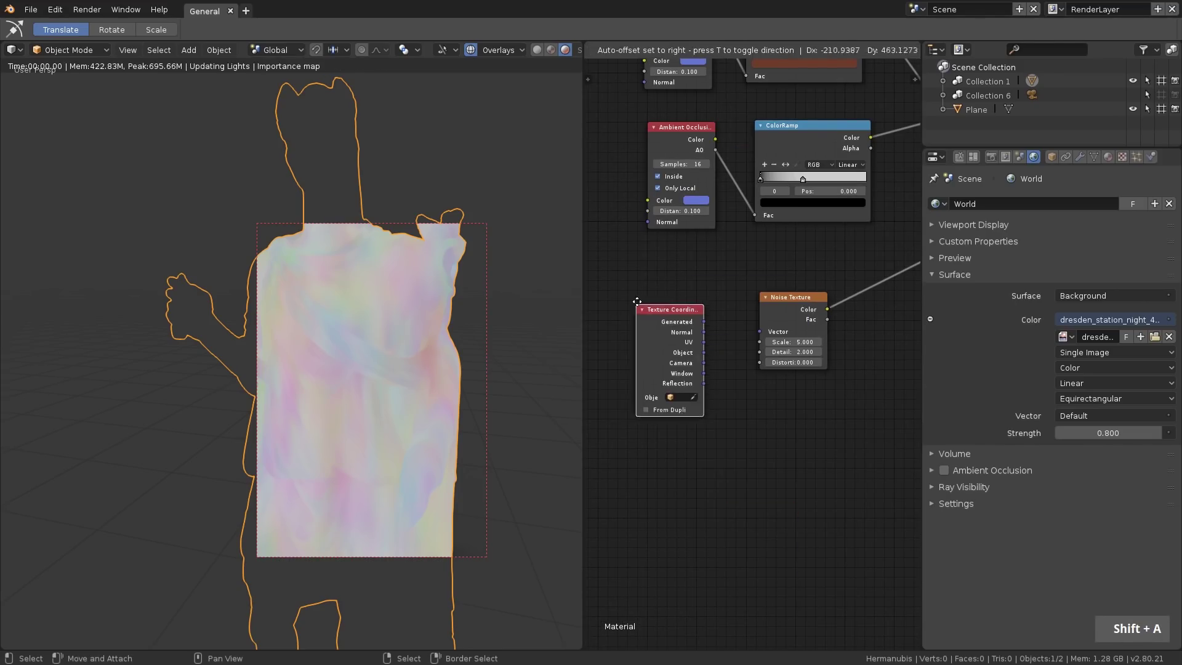
click(678, 320)
drag(699, 337, 755, 331)
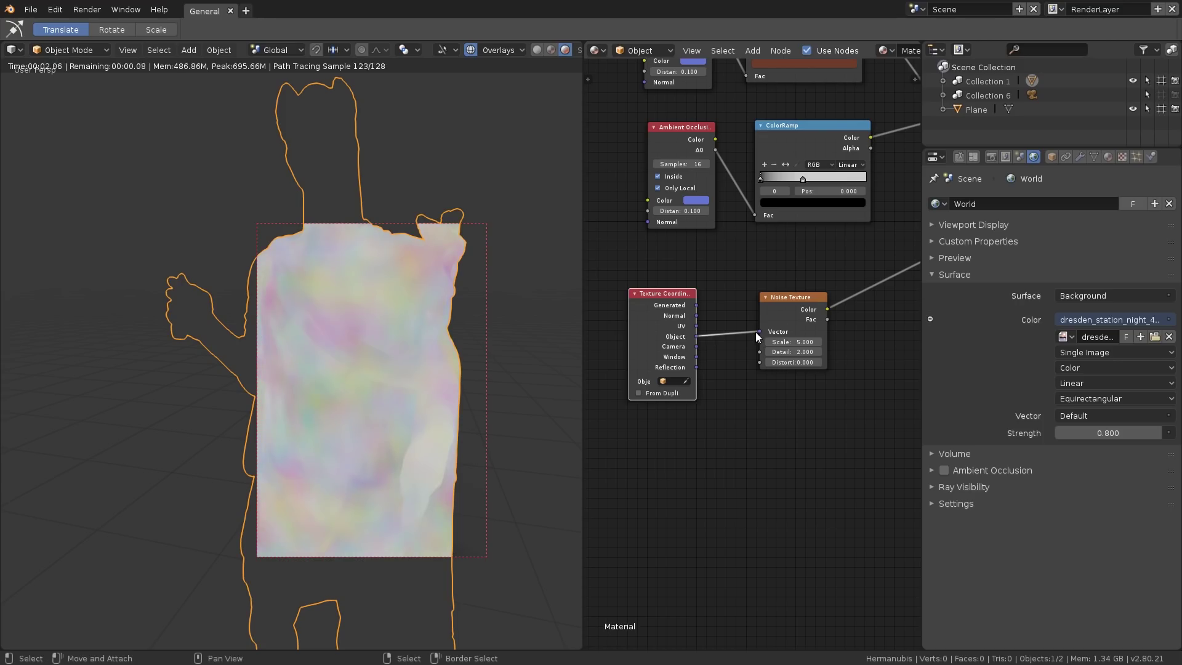
Step: Set the Noise Texture's Scale to 25 and Detail to 5 and check the finer pattern on the statue's torso
scroll(757, 332, up, 4)
click(761, 335)
text(25)
key(Return)
click(758, 336)
key(Return)
click(780, 362)
text(5)
key(Return)
scroll(346, 319, up, 4)
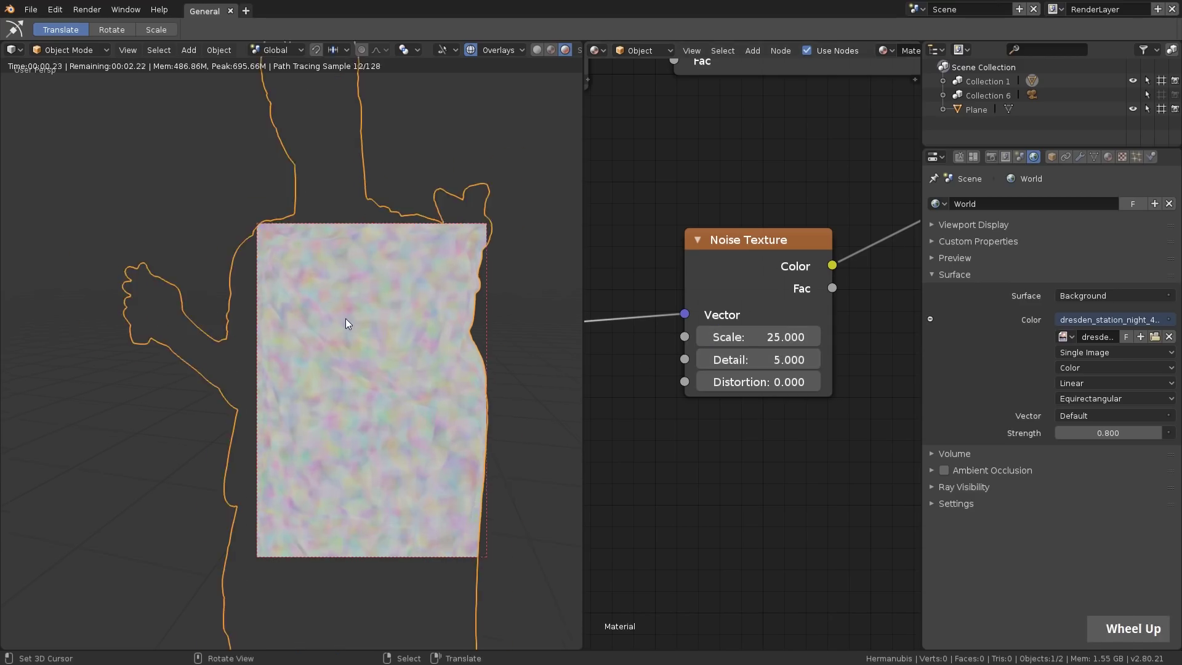
Step: Add a Bump node onto the link coming out of the Noise Texture, below the Mix node
scroll(346, 318, down, 5)
scroll(766, 303, down, 4)
mouse_move(766, 303)
middle_down()
mouse_move(749, 312)
mouse_move(768, 290)
mouse_move(753, 296)
middle_up()
key(shift+a)
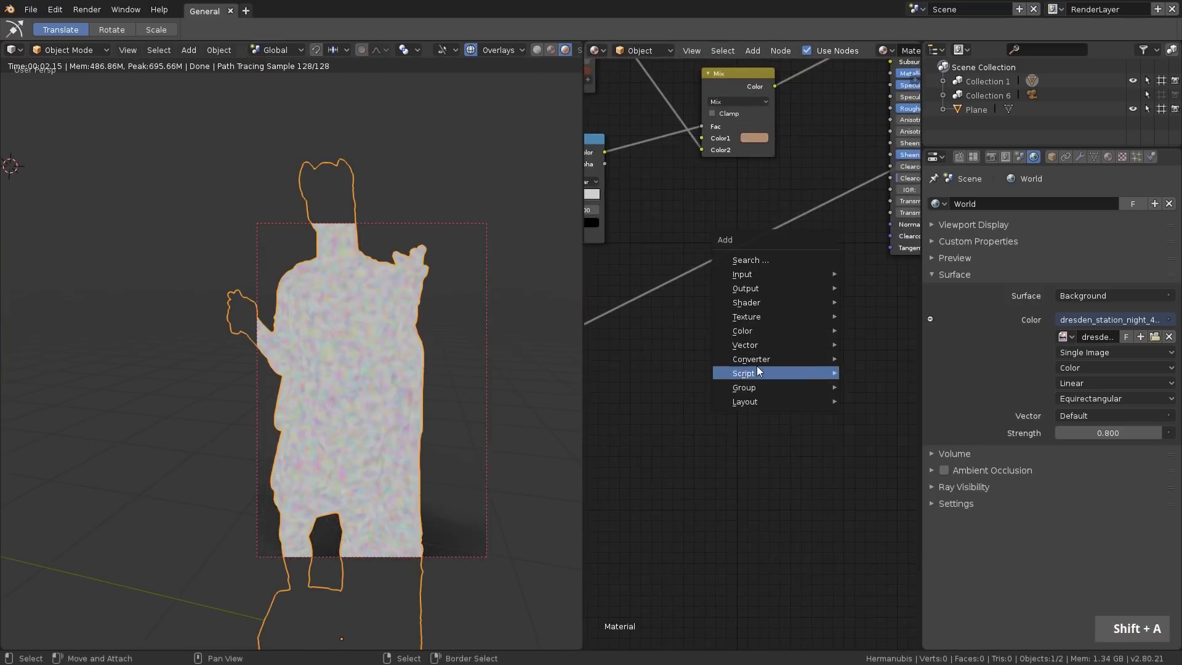
mouse_move(757, 370)
mouse_move(757, 346)
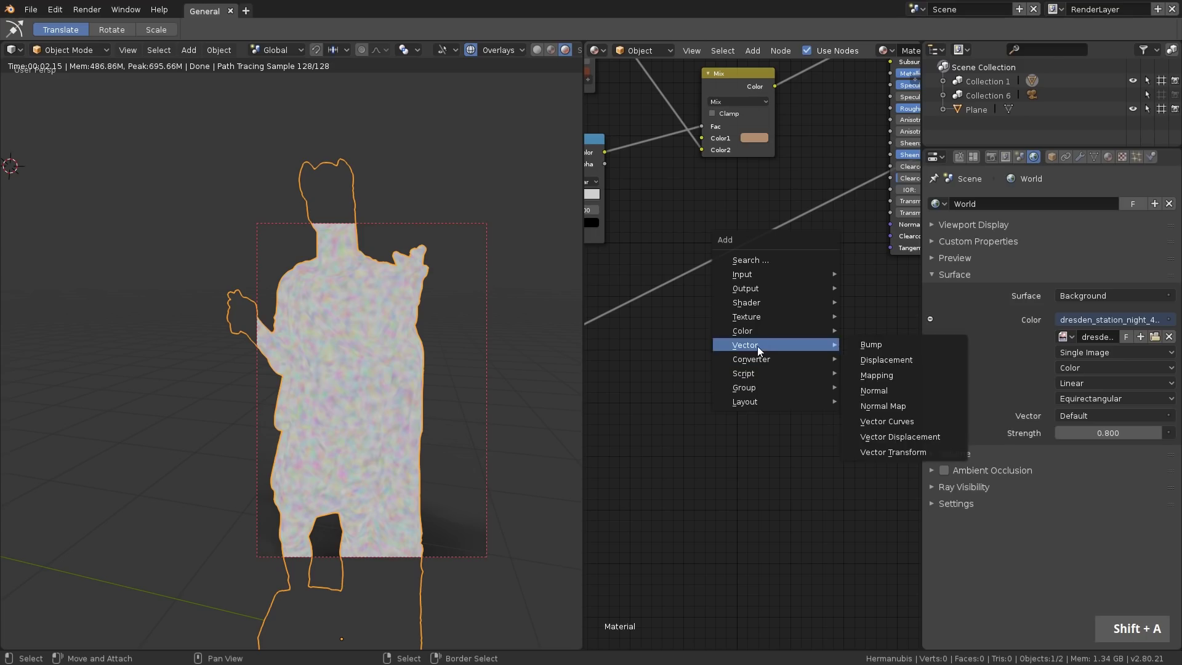
click(858, 346)
click(680, 249)
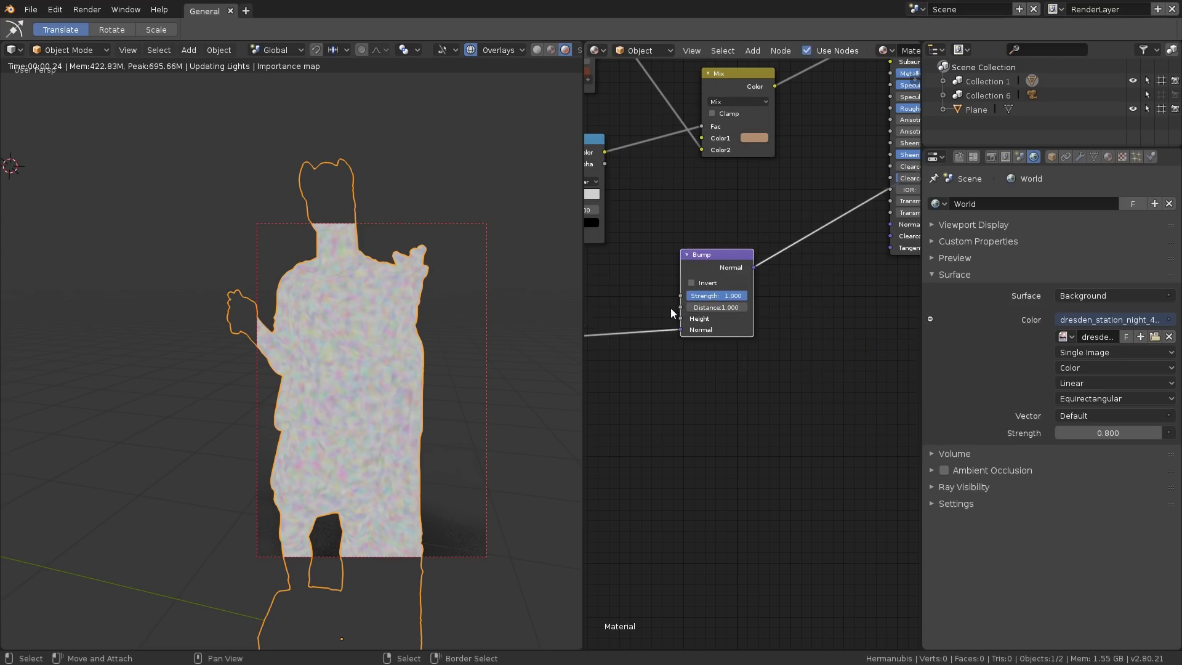
Step: Move the Noise Texture's link to the Bump node's Height input and preview the resulting normals on the torso
middle_drag(671, 307, 744, 301)
scroll(766, 317, up, 2)
mouse_move(766, 318)
mouse_down()
mouse_move(759, 306)
mouse_move(770, 306)
mouse_up()
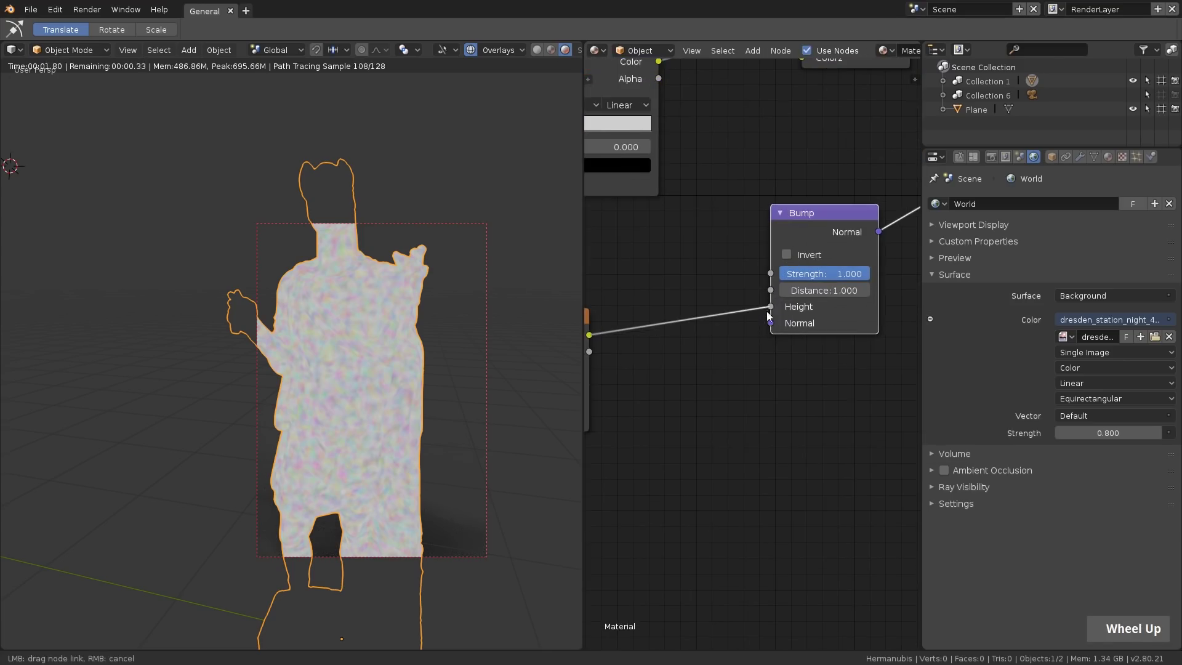
scroll(374, 356, up, 5)
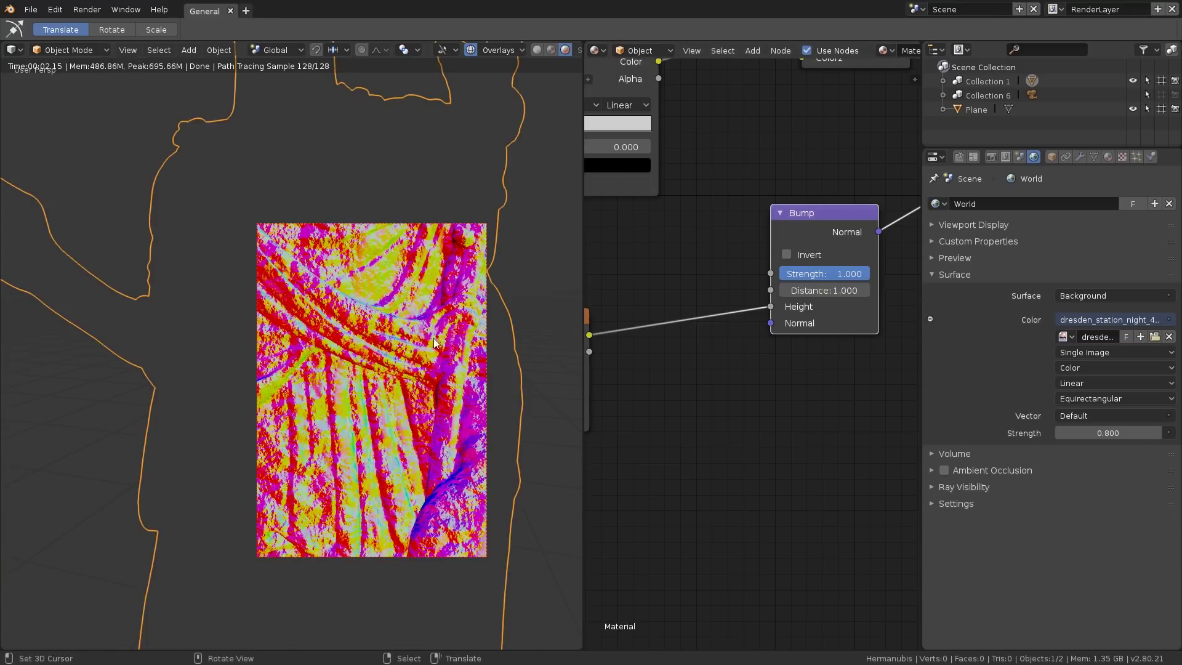
Step: Set the Bump node's Strength to 0.2
middle_drag(826, 274, 784, 308)
click(783, 309)
text(1)
key(Return)
click(782, 308)
text(0.2)
key(Return)
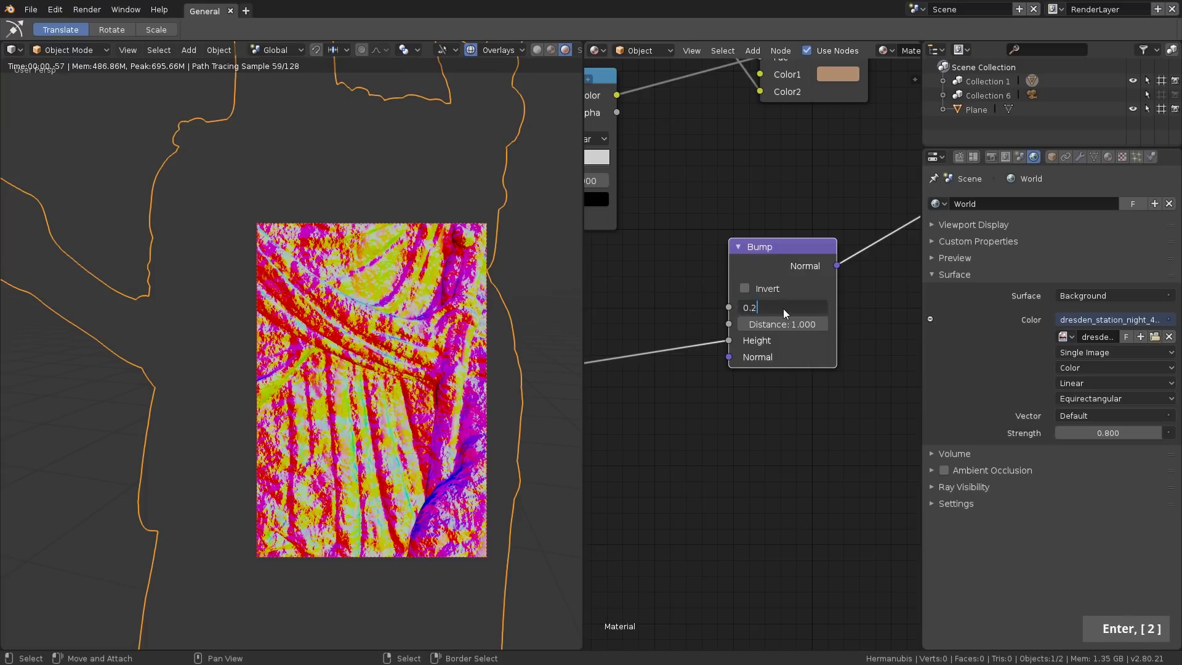
Step: Connect the Bump node's Normal output to the Principled BSDF's Normal input and preview the shader on the torso
scroll(782, 309, down, 2)
middle_drag(781, 309, 683, 387)
scroll(717, 365, up, 1)
drag(710, 362, 835, 322)
middle_drag(862, 325, 753, 368)
ctrl+shift+click(783, 141)
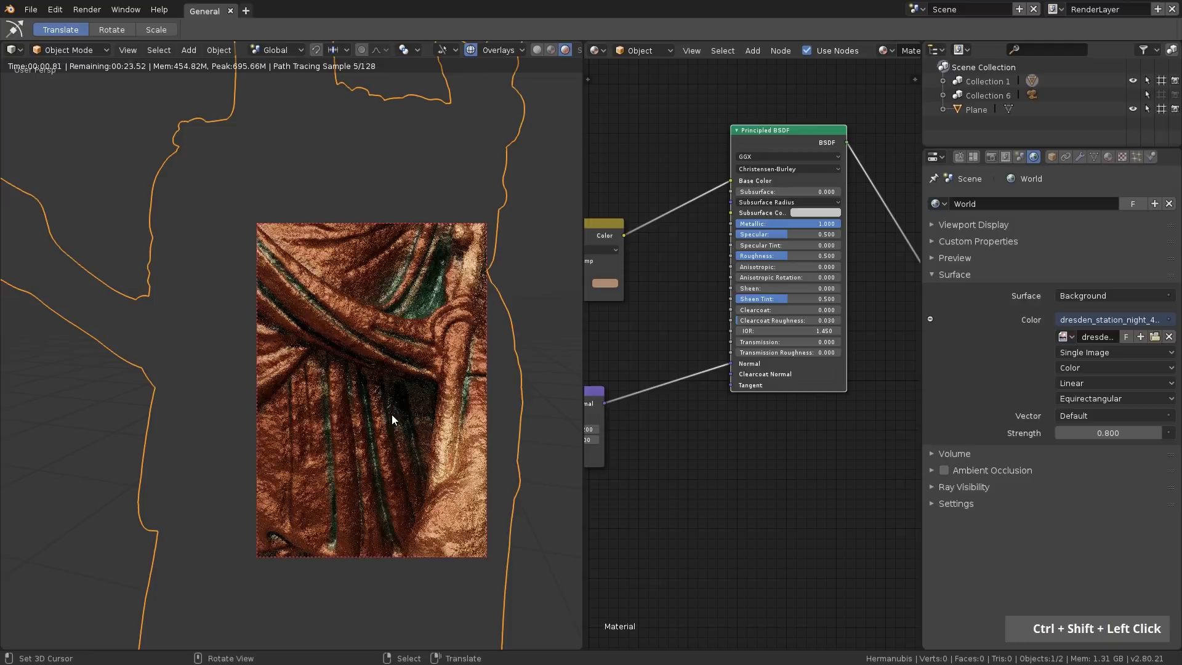
Step: Set the Bump node's Strength to 0.1 and bring the whole copper statue into view
middle_drag(754, 355, 903, 298)
key(Return)
text(.1)
key(Return)
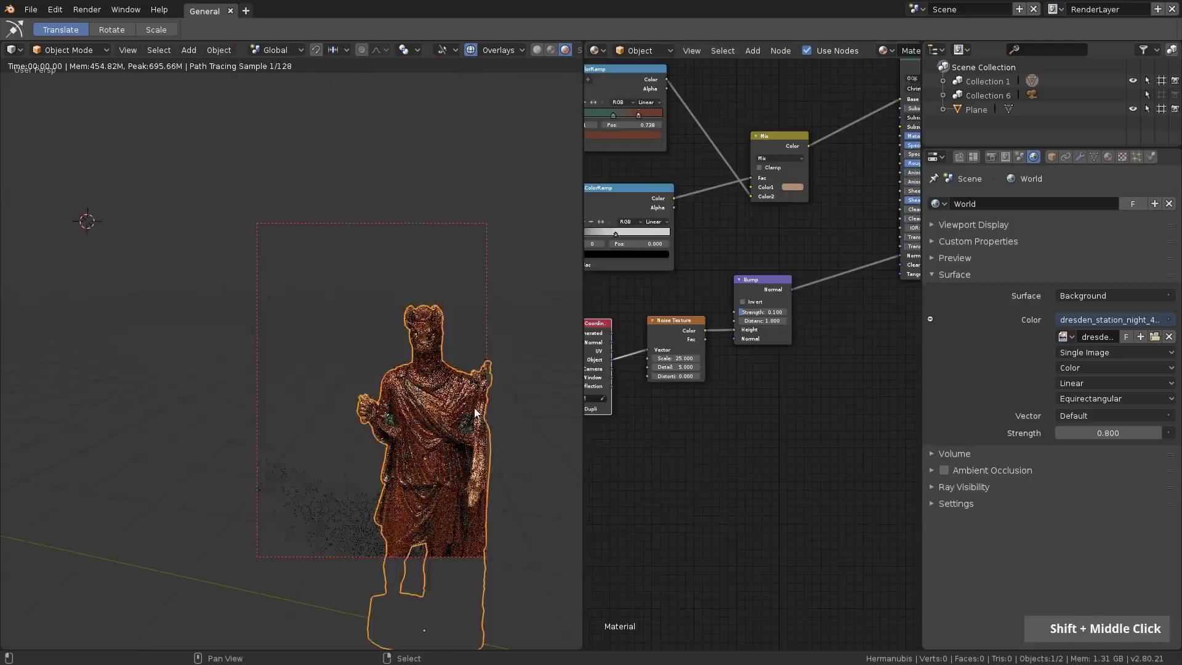
scroll(424, 346, down, 3)
shift+middle_drag(424, 346, 416, 367)
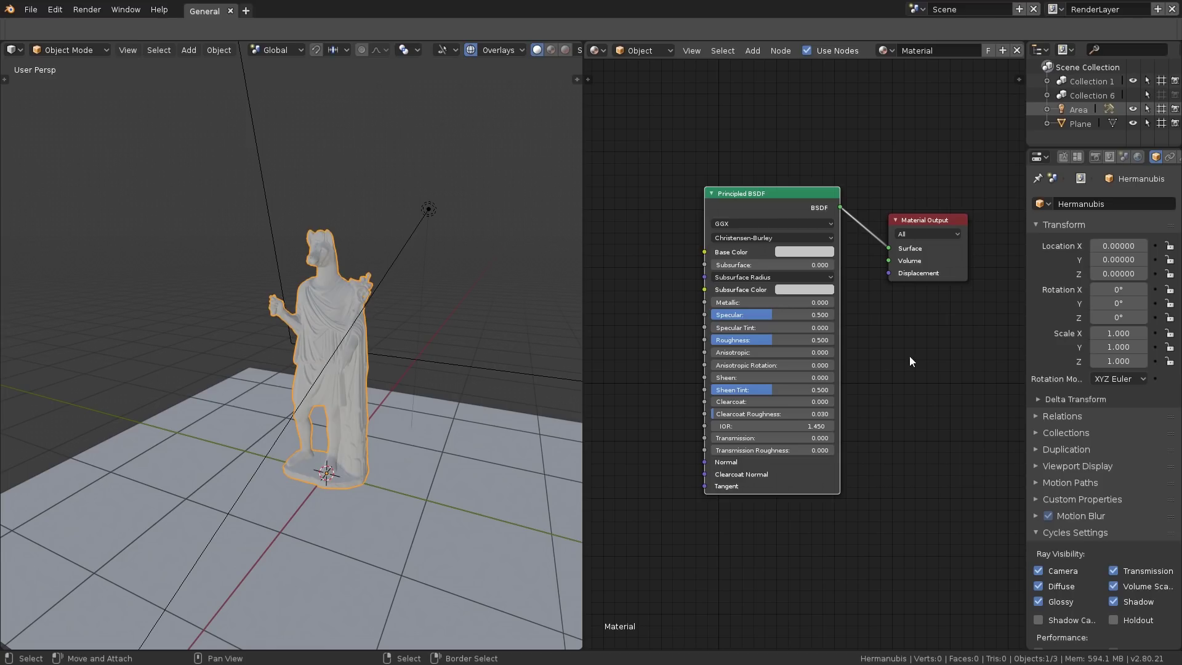
Step: Look through the available shader nodes for Subsurface Scattering and examine the statue scene with its area light
key(shift+a)
mouse_move(909, 357)
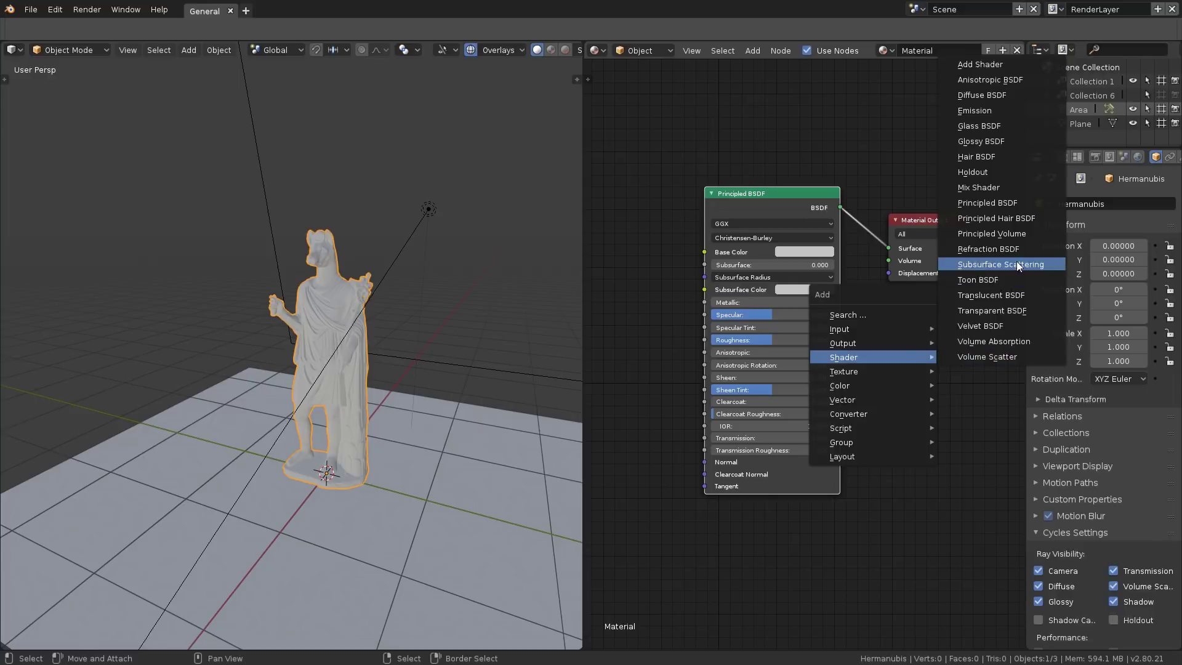
scroll(412, 337, up, 2)
scroll(399, 320, down, 1)
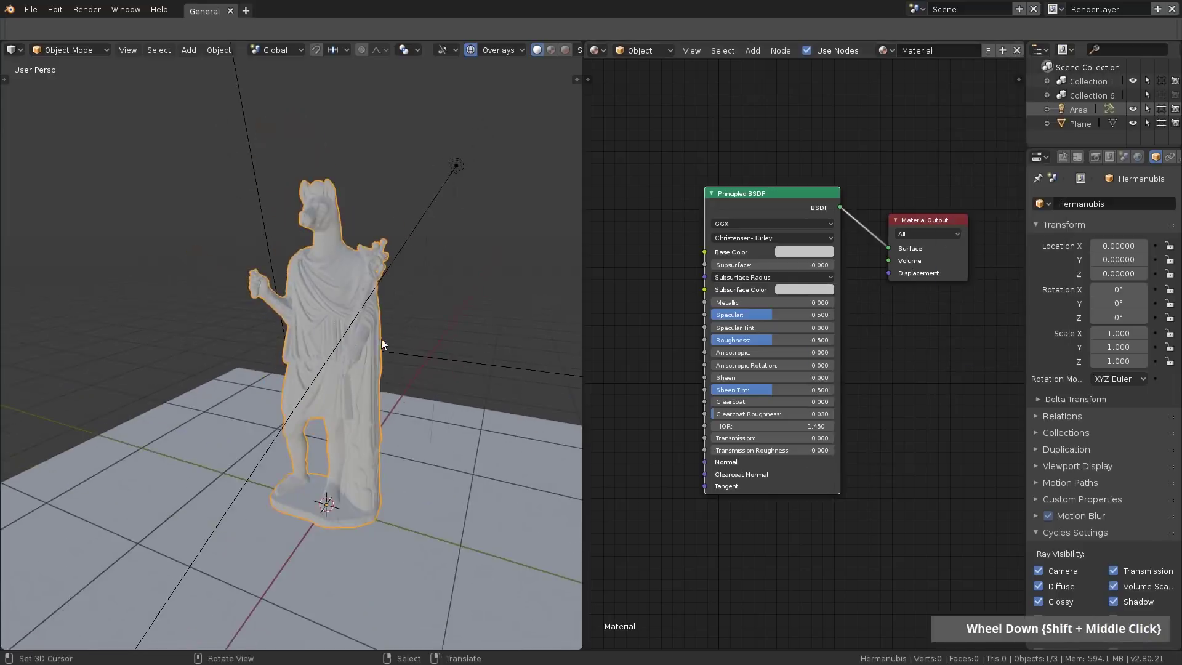
scroll(381, 339, down, 3)
middle_drag(449, 331, 407, 341)
scroll(448, 201, down, 2)
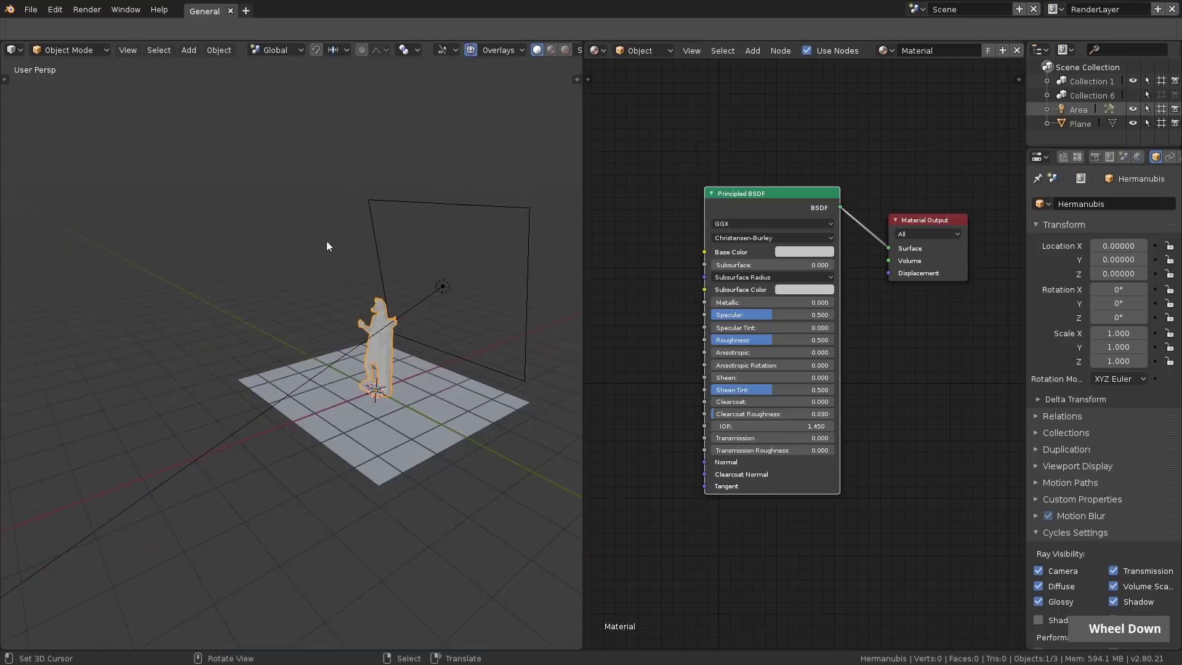
scroll(374, 332, up, 5)
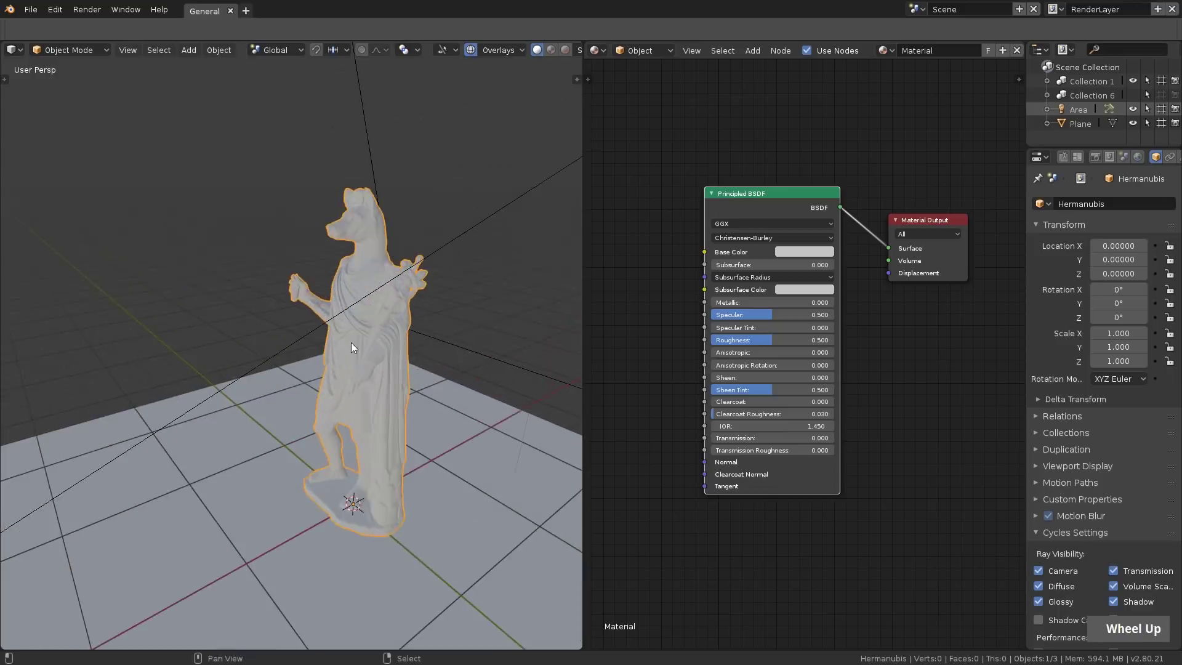
Step: Switch the viewport to rendered shading and view the backlit statue's upper body
key(shift+z)
middle_drag(351, 346, 396, 343)
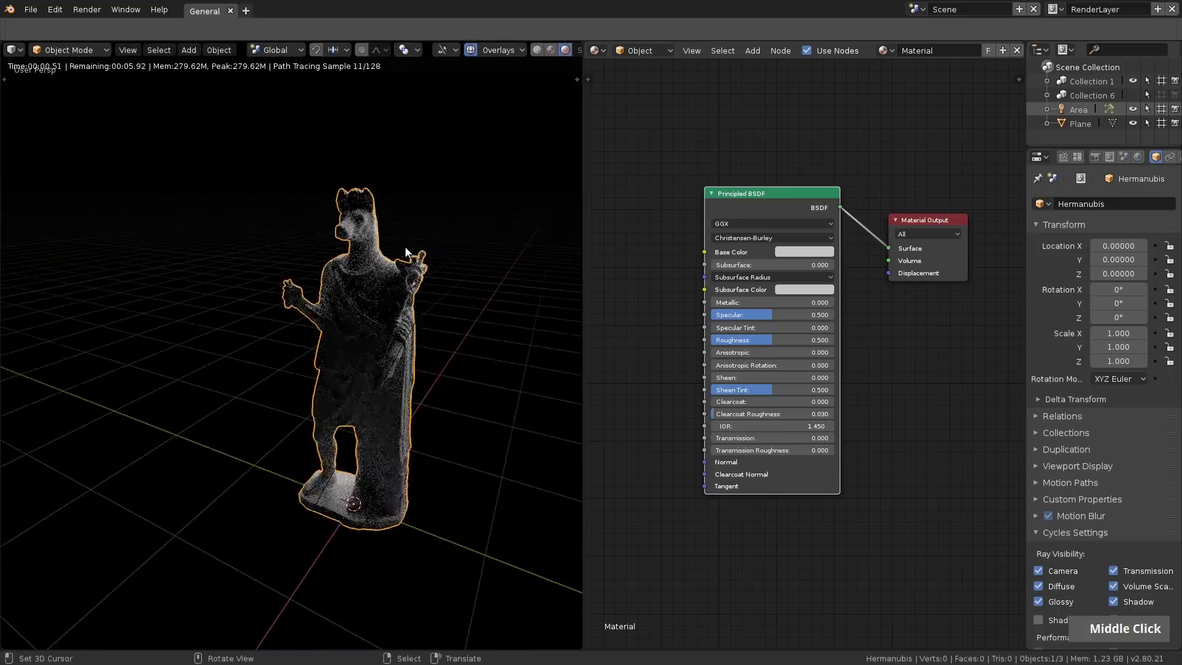
scroll(406, 252, up, 3)
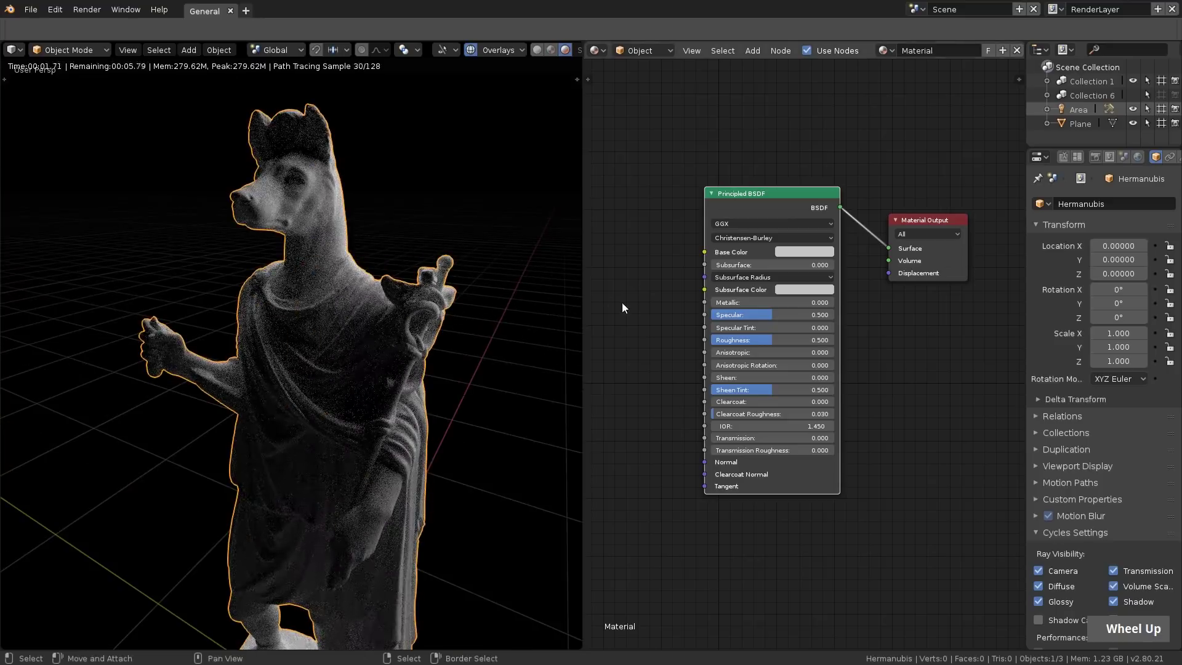
Step: Set the Principled BSDF's Subsurface to 1
scroll(776, 283, up, 1)
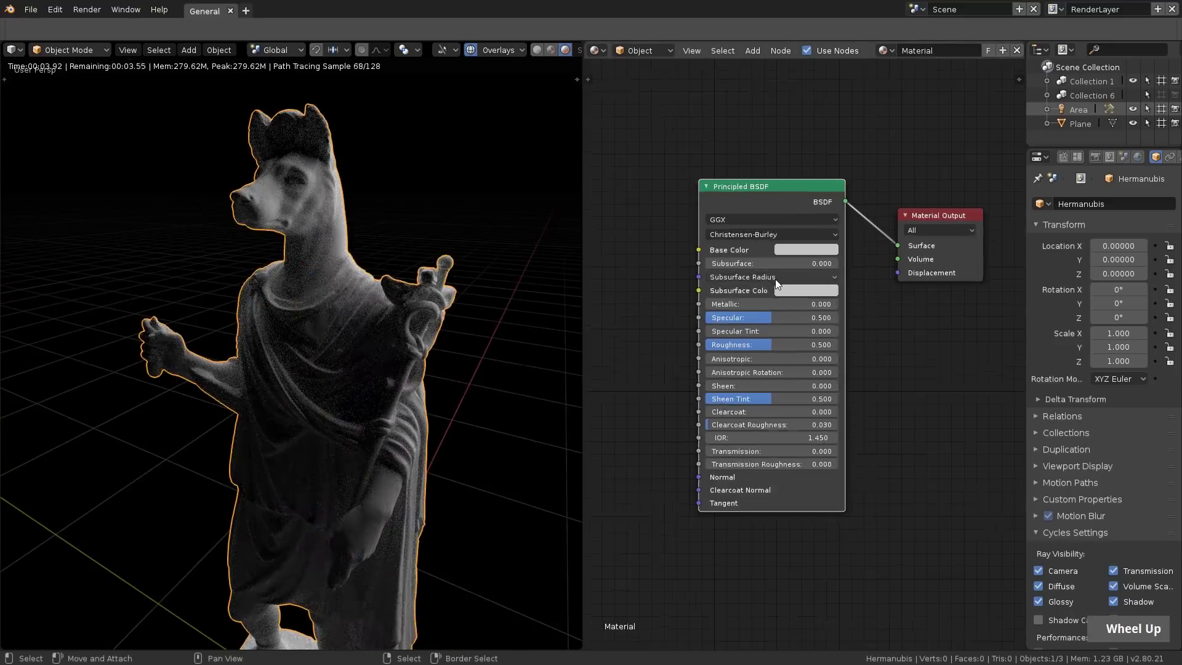
scroll(777, 283, up, 2)
middle_click(744, 246)
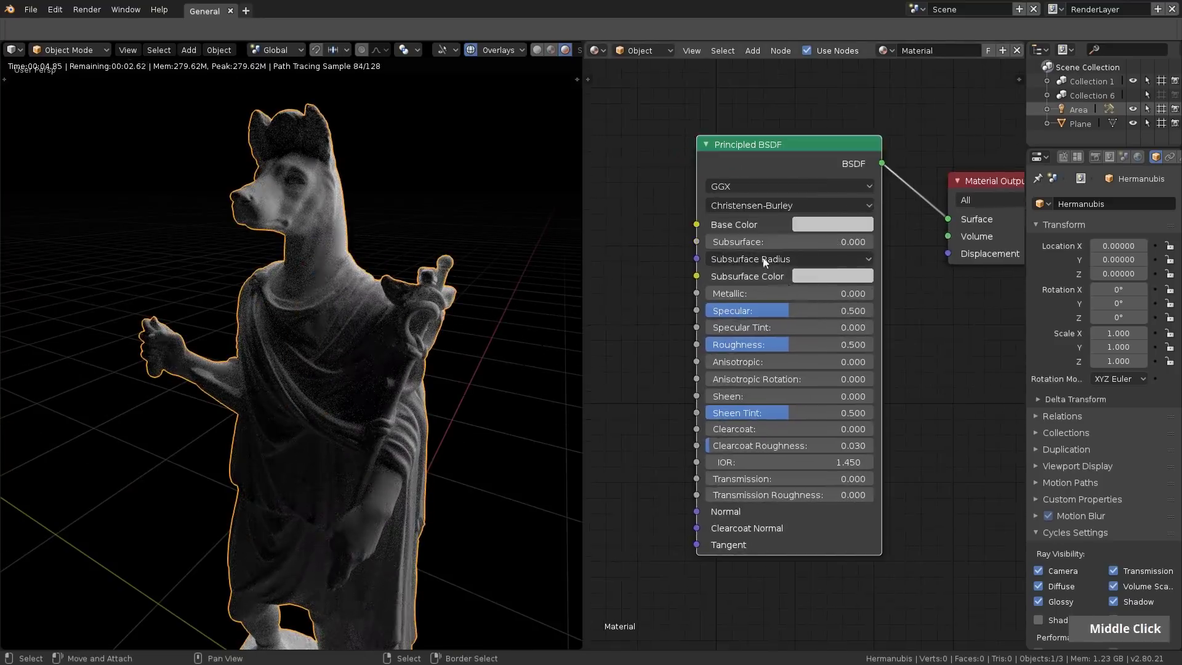
click(726, 242)
text(1)
key(Return)
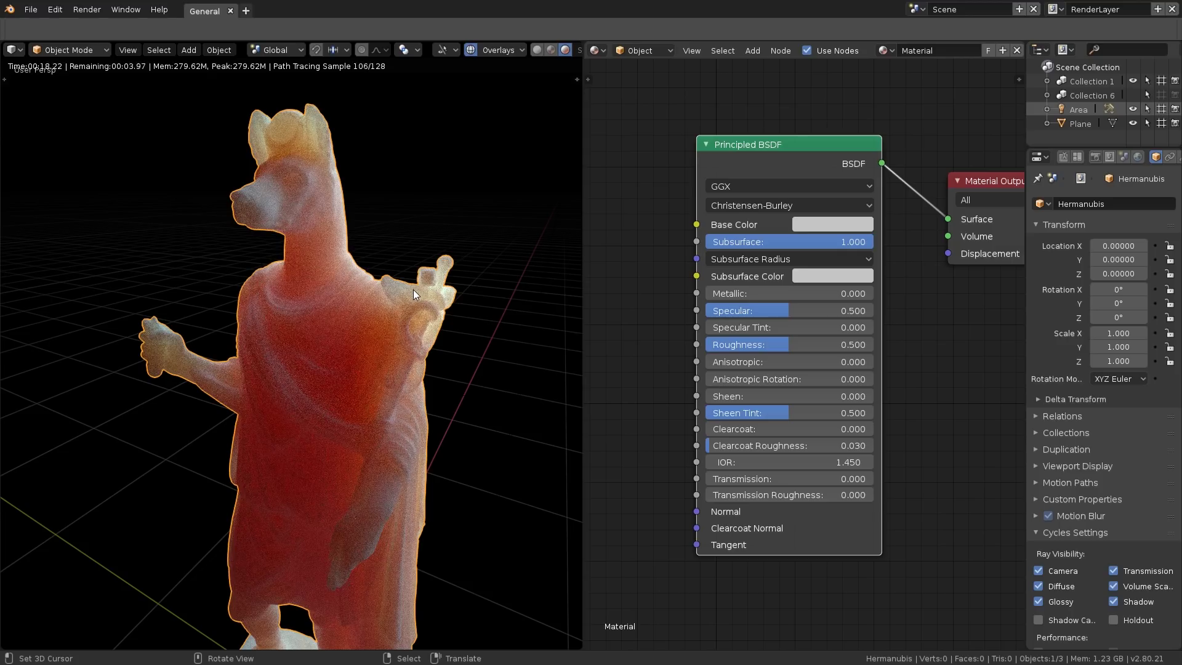
Step: Set the Principled BSDF's Subsurface Radius values to 0.1, 0.02 and 0.01
click(732, 257)
click(755, 278)
text(0.1)
key(Tab)
text(0.2)
key(BackSpace)
text(02)
key(Tab)
text(0.1)
key(BackSpace)
text(01)
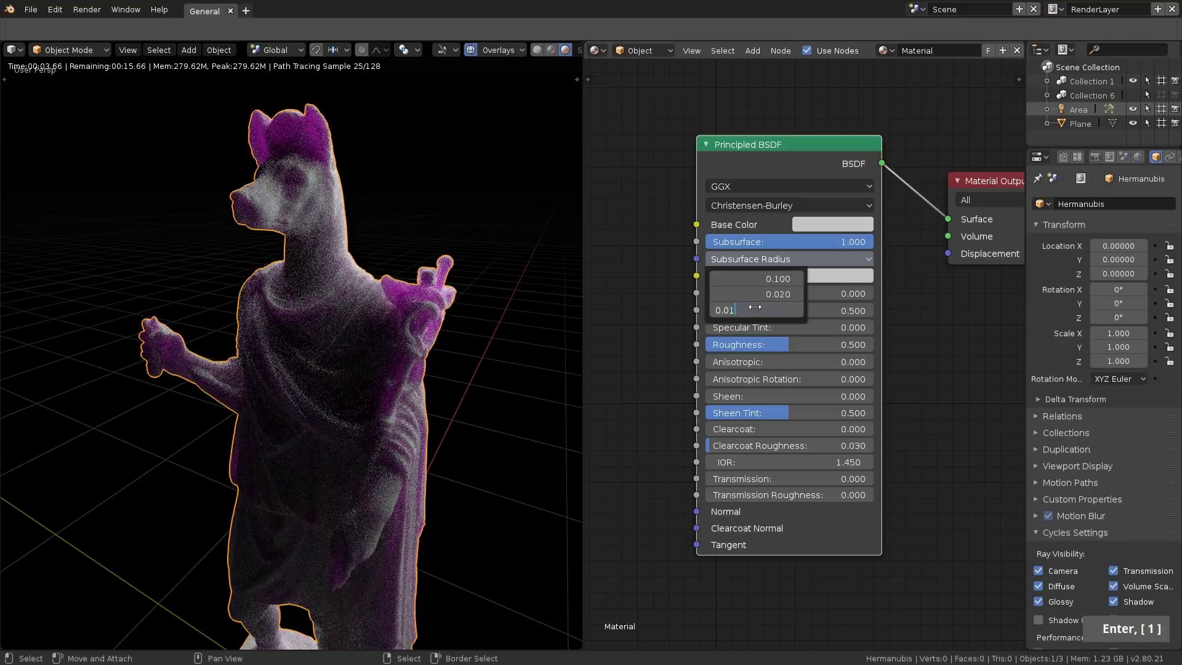
key(Return)
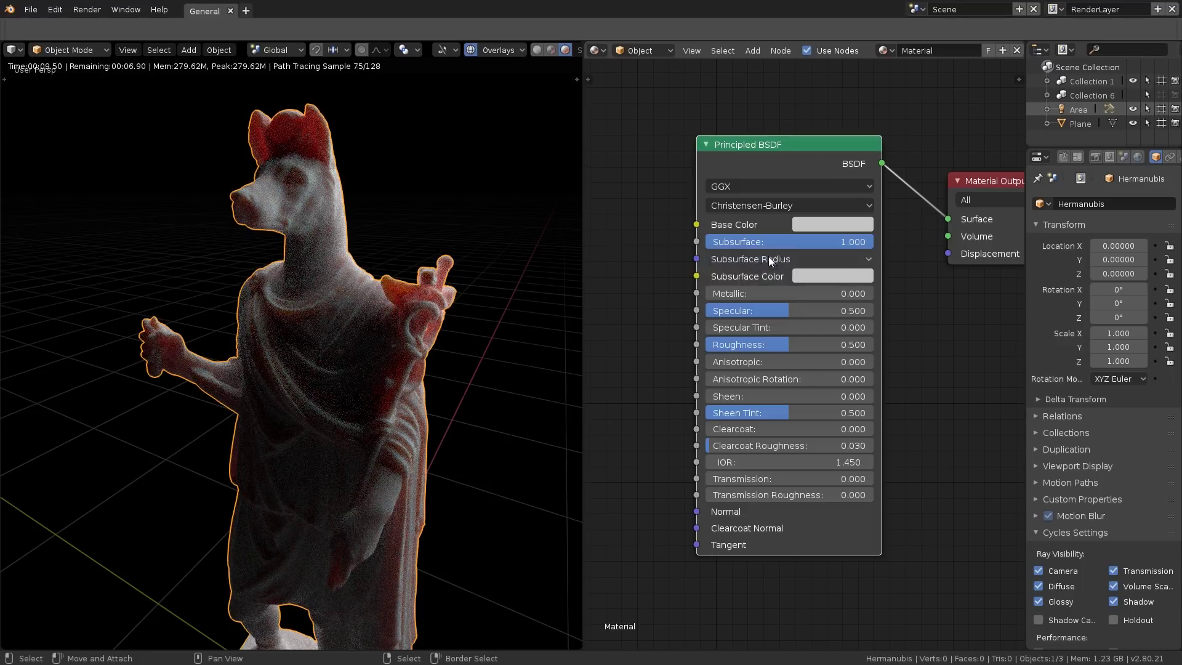
Step: Switch the Principled BSDF's subsurface method to Random Walk and compare the scattering on the statue
middle_drag(553, 246, 445, 229)
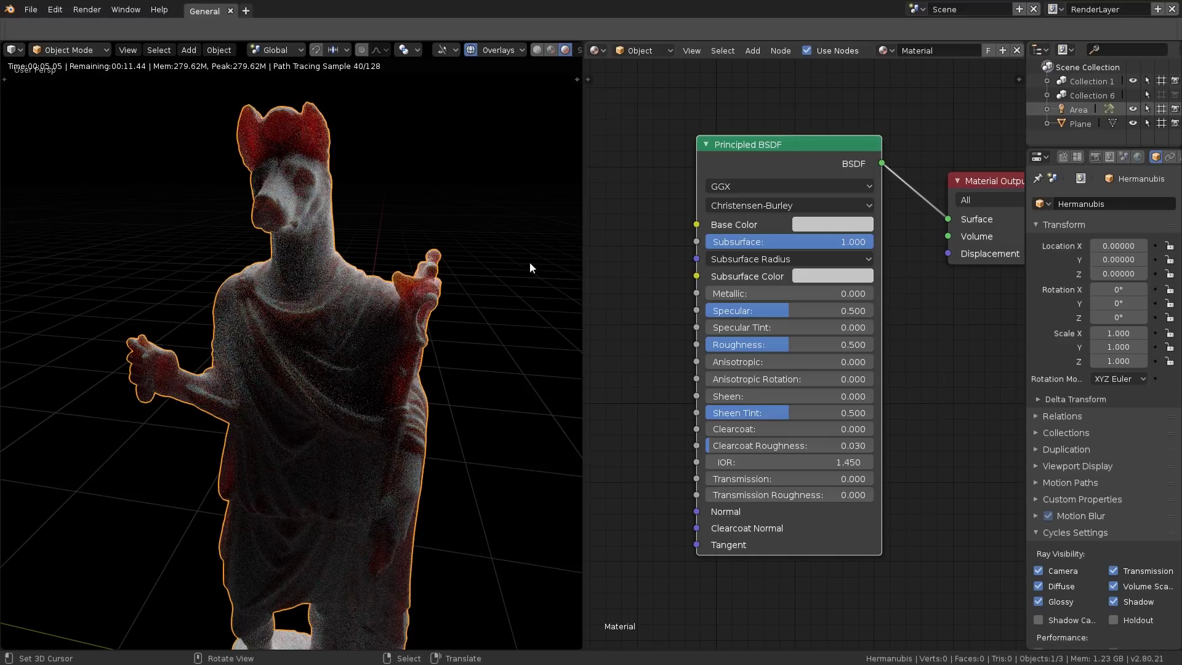
click(740, 207)
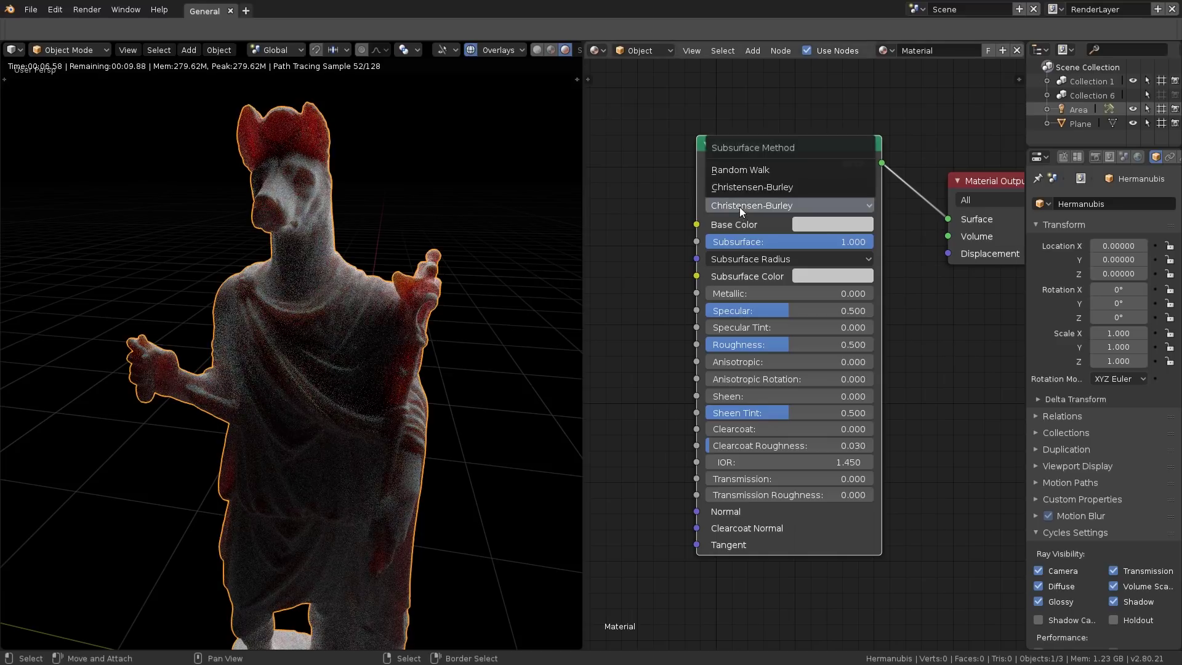
click(731, 169)
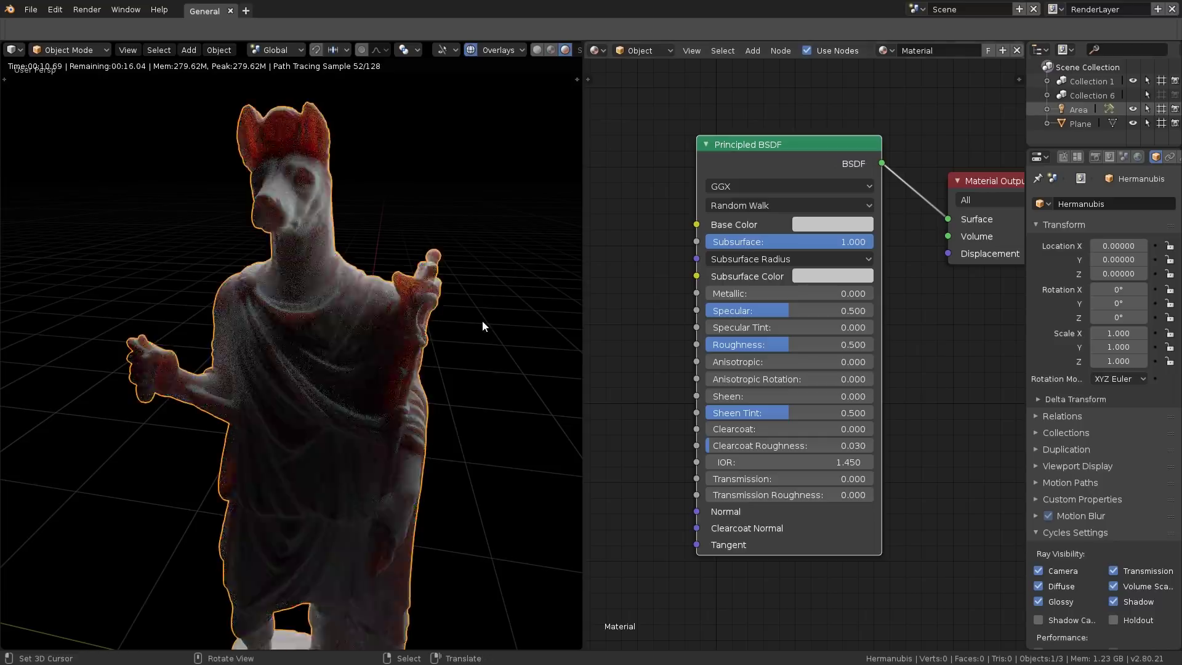
Step: Set the world background's Strength to 1
scroll(481, 320, down, 4)
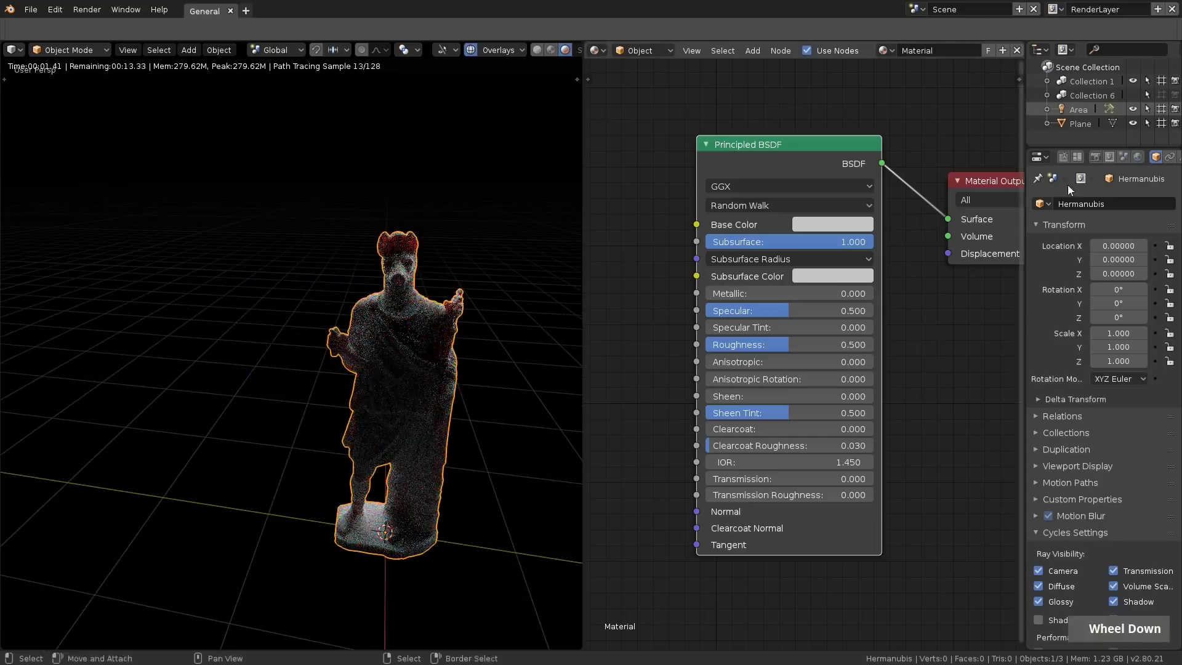
click(1137, 157)
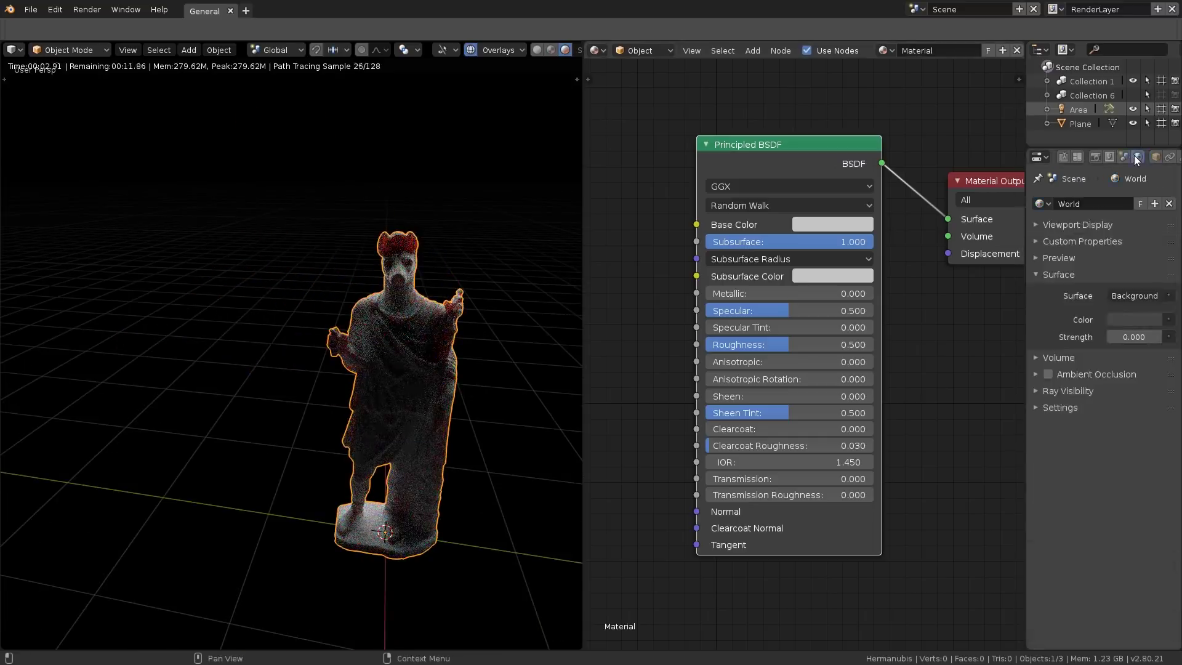
click(1133, 337)
text(1)
key(Return)
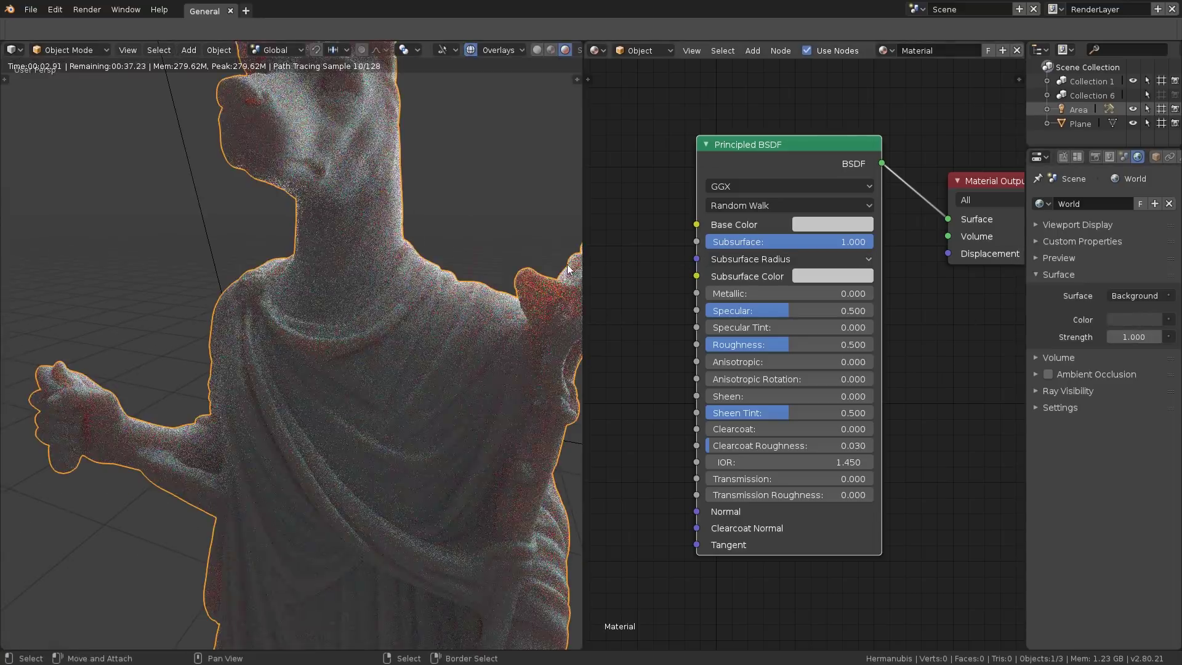
Step: Set the Principled BSDF's Base Color to teal green and copy the same colour to its Subsurface Color
click(815, 226)
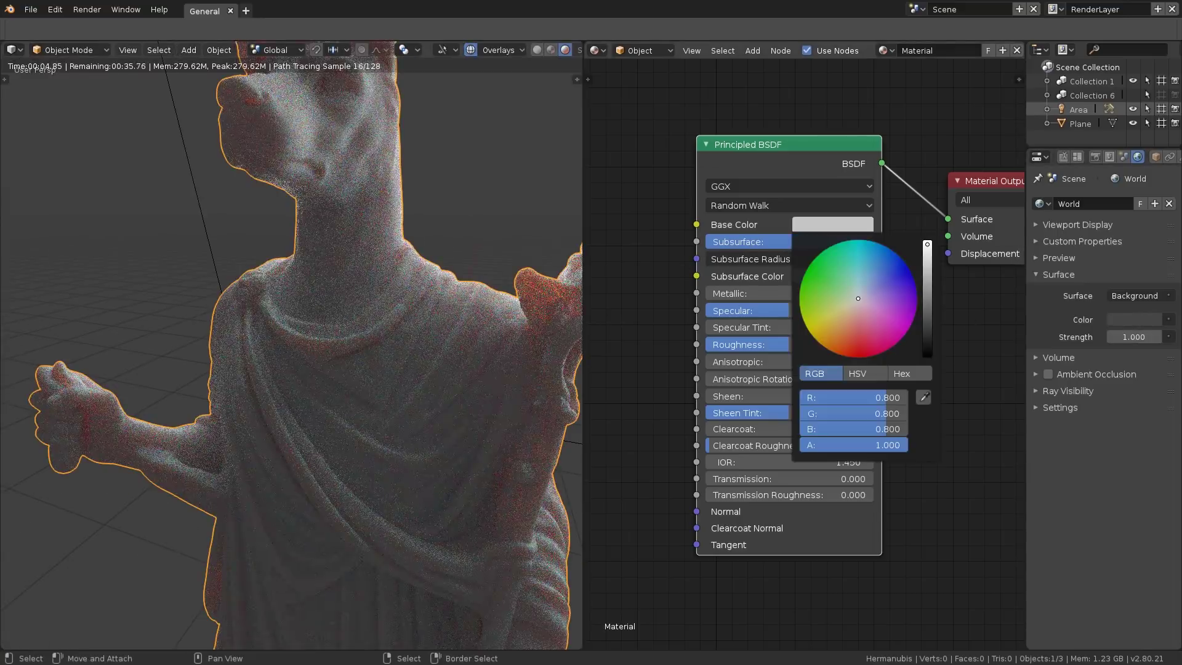
click(825, 262)
key(ctrl+v)
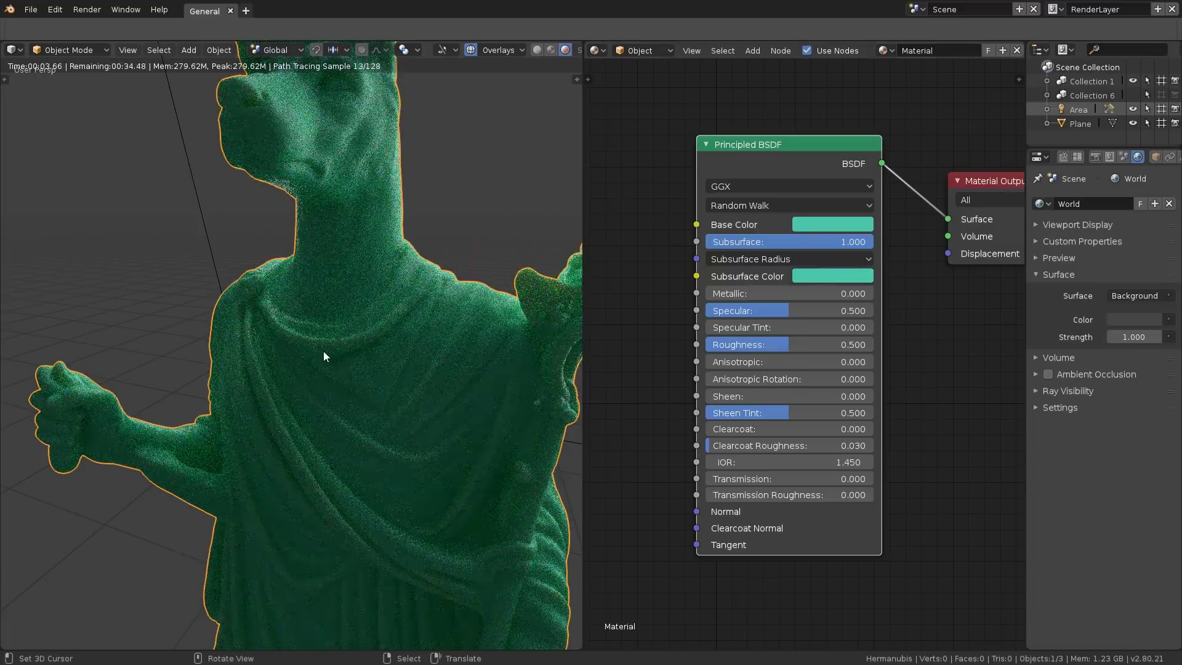
Step: Set the subsurface method of the teal statue's shader to Christensen-Burley for comparison
scroll(323, 351, up, 3)
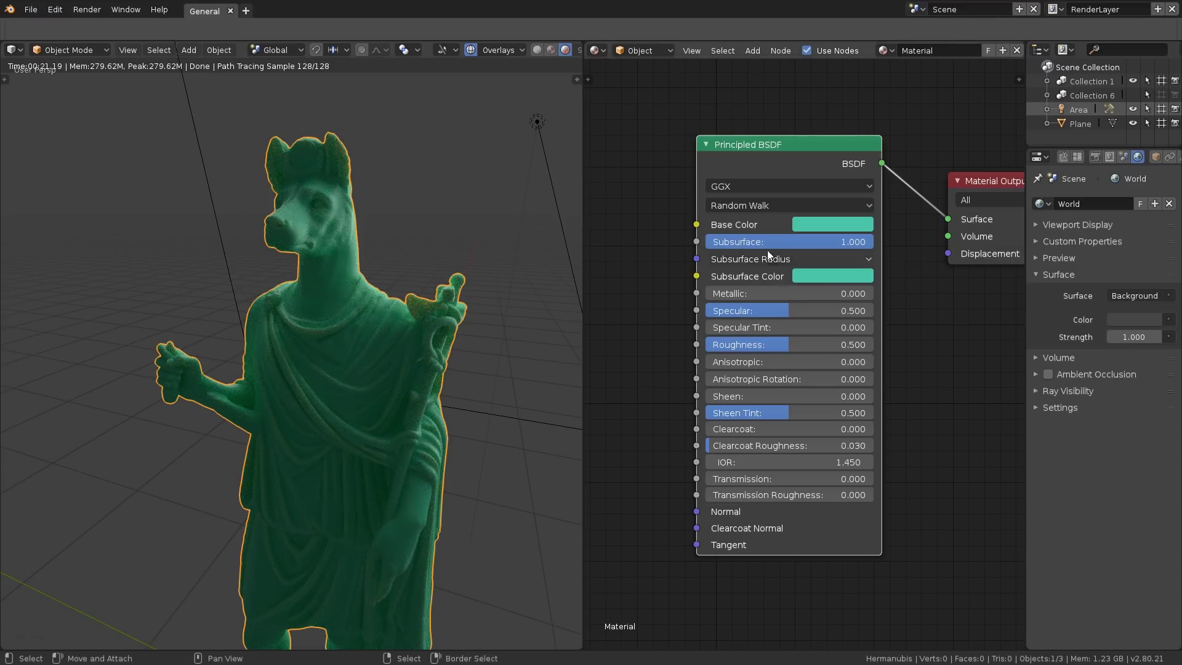
click(736, 204)
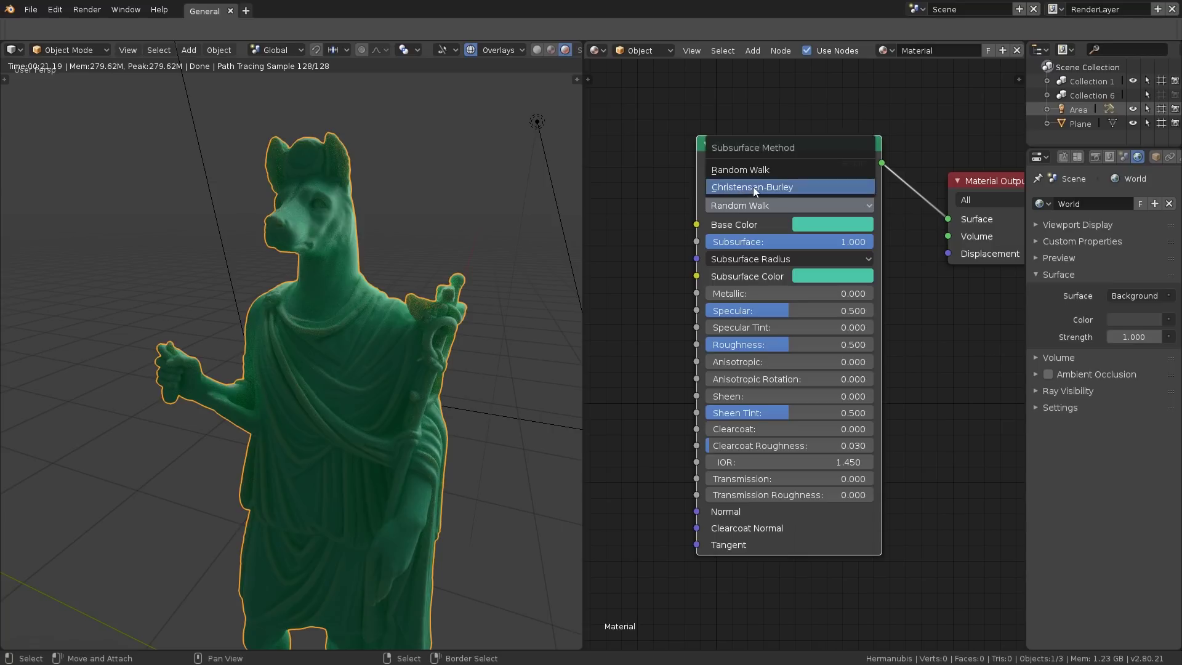
click(752, 186)
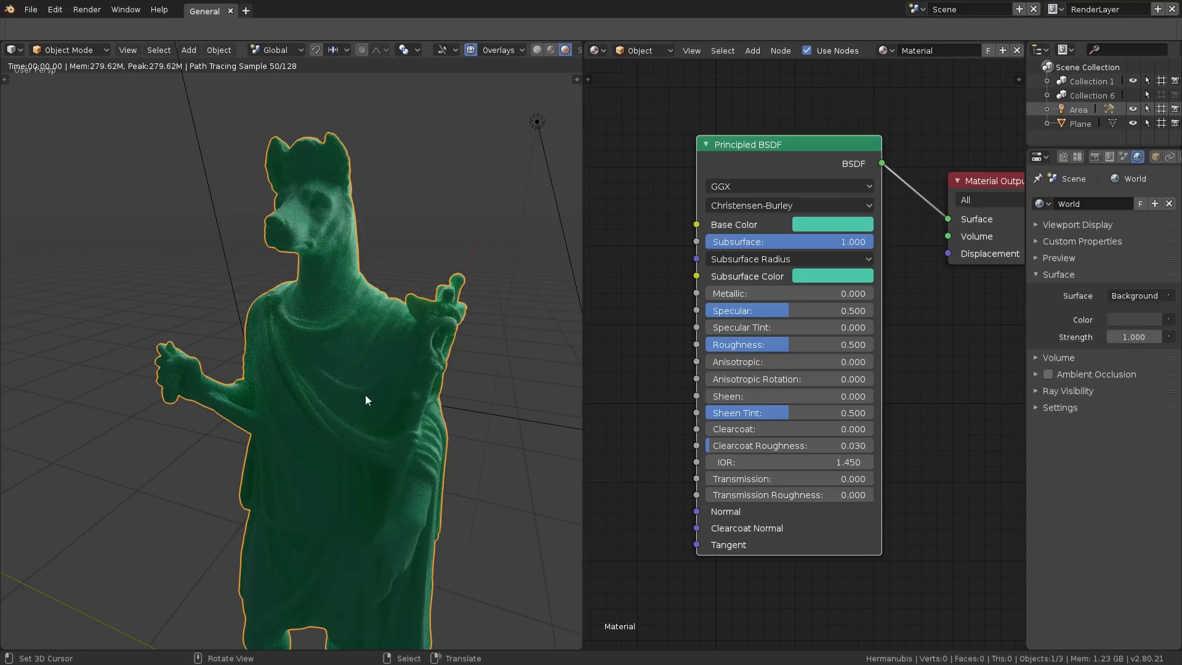
Step: Set the subsurface method of the teal statue's shader back to Random Walk
click(747, 207)
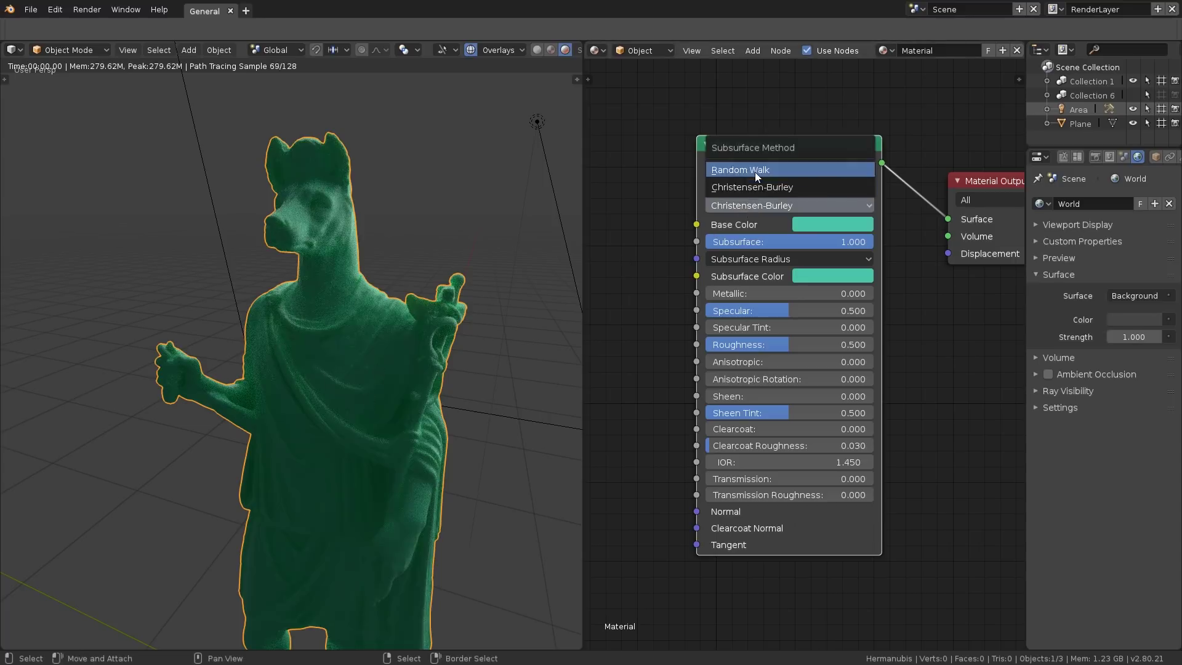
click(754, 173)
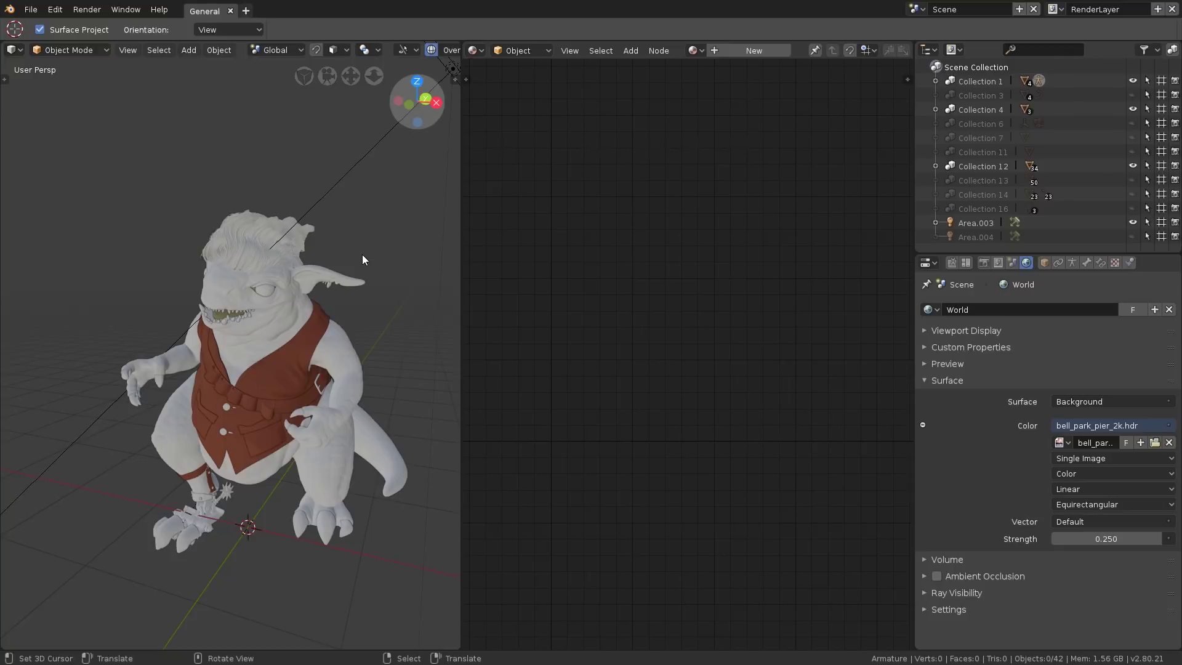
Step: Add a second material named hair to the creature's body and set its surface shader to Principled Hair BSDF
middle_drag(216, 269, 290, 323)
scroll(282, 259, up, 3)
scroll(272, 313, up, 2)
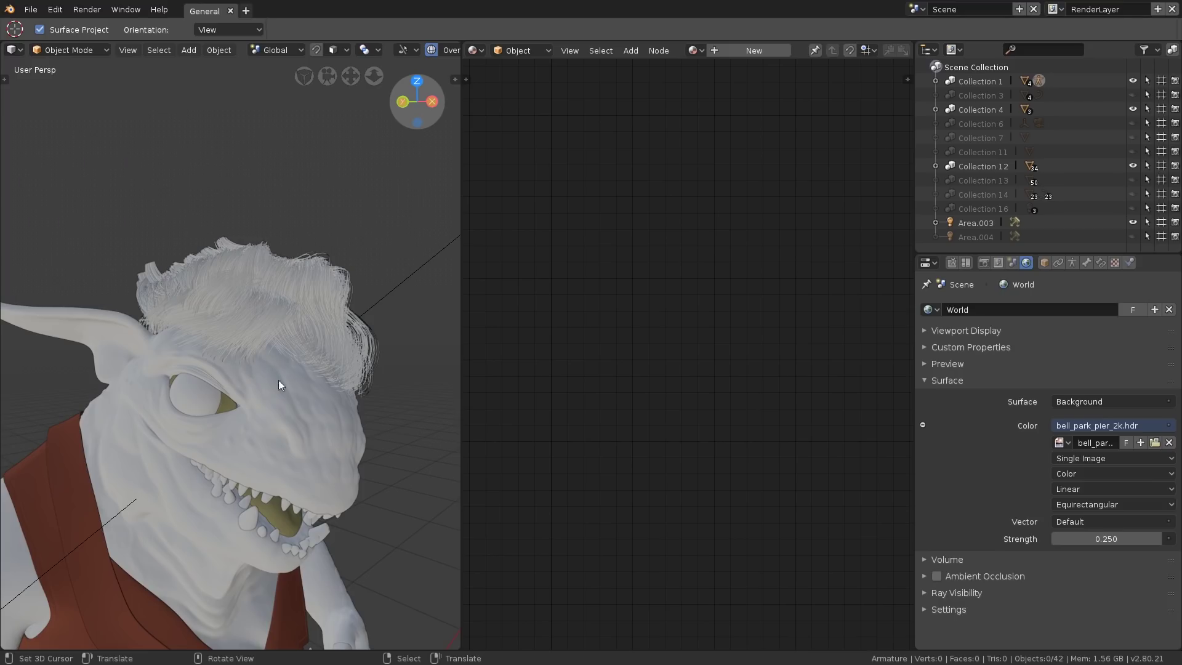
right_click(148, 351)
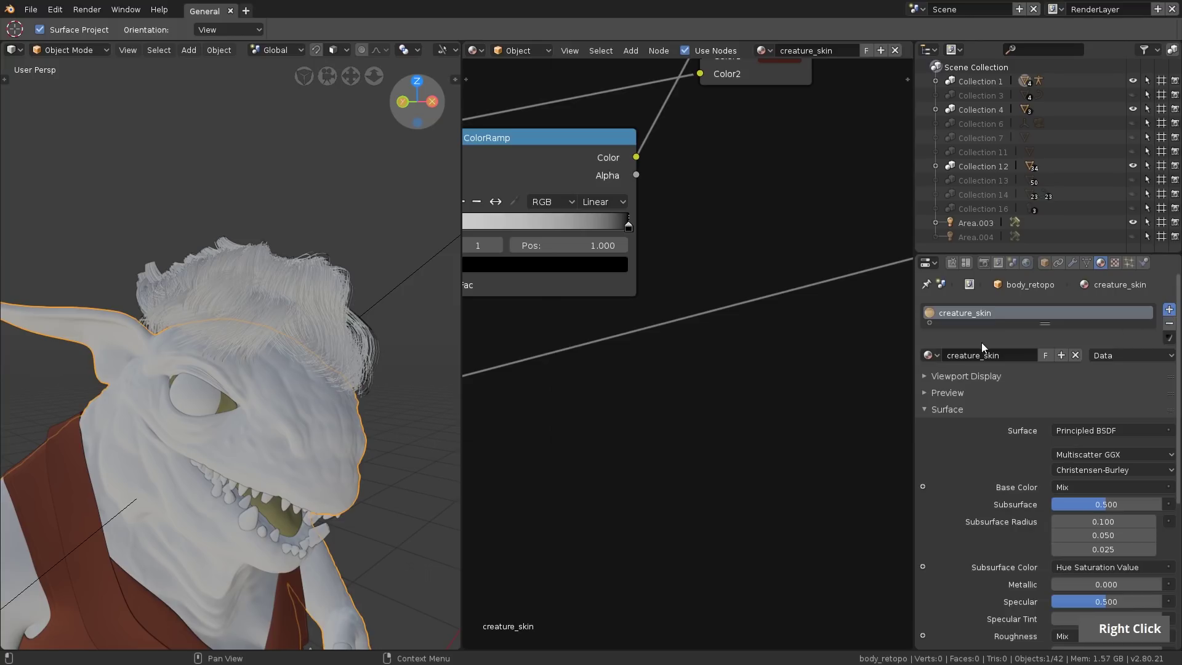
click(1169, 309)
click(976, 388)
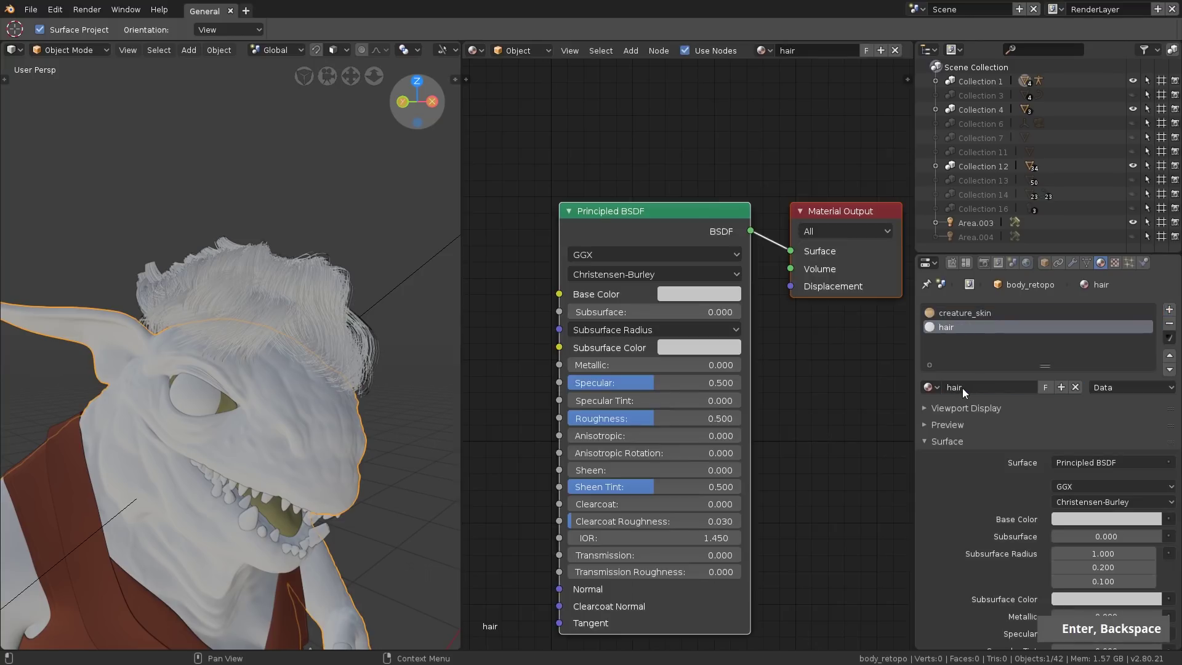
click(1074, 463)
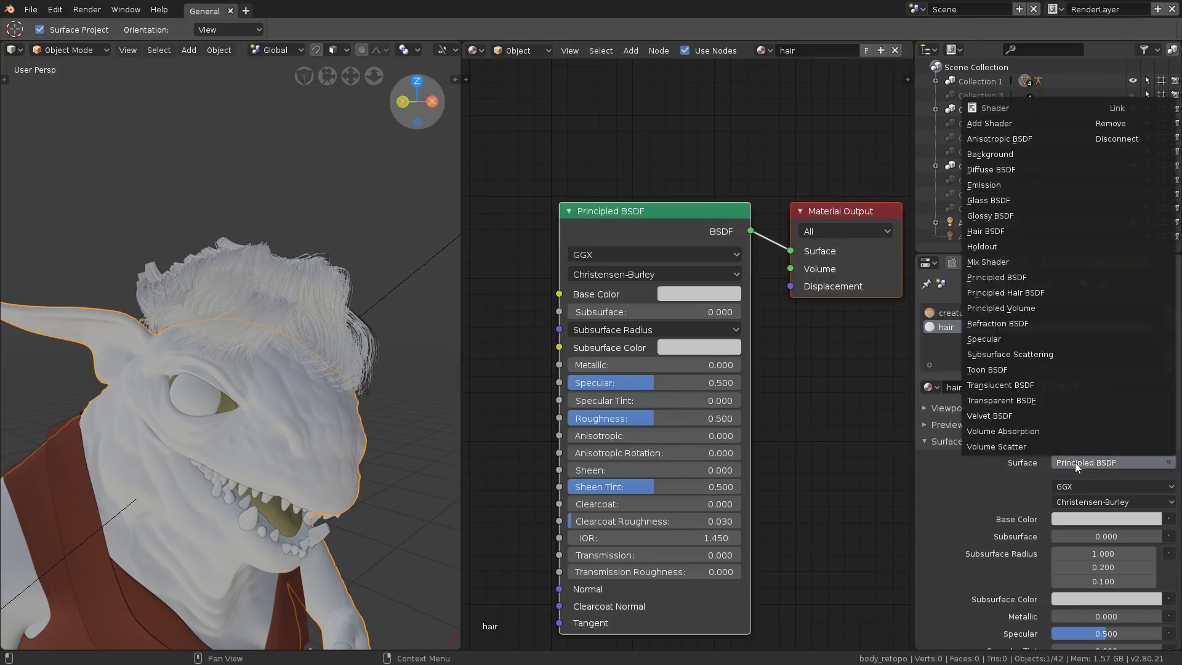
click(1038, 293)
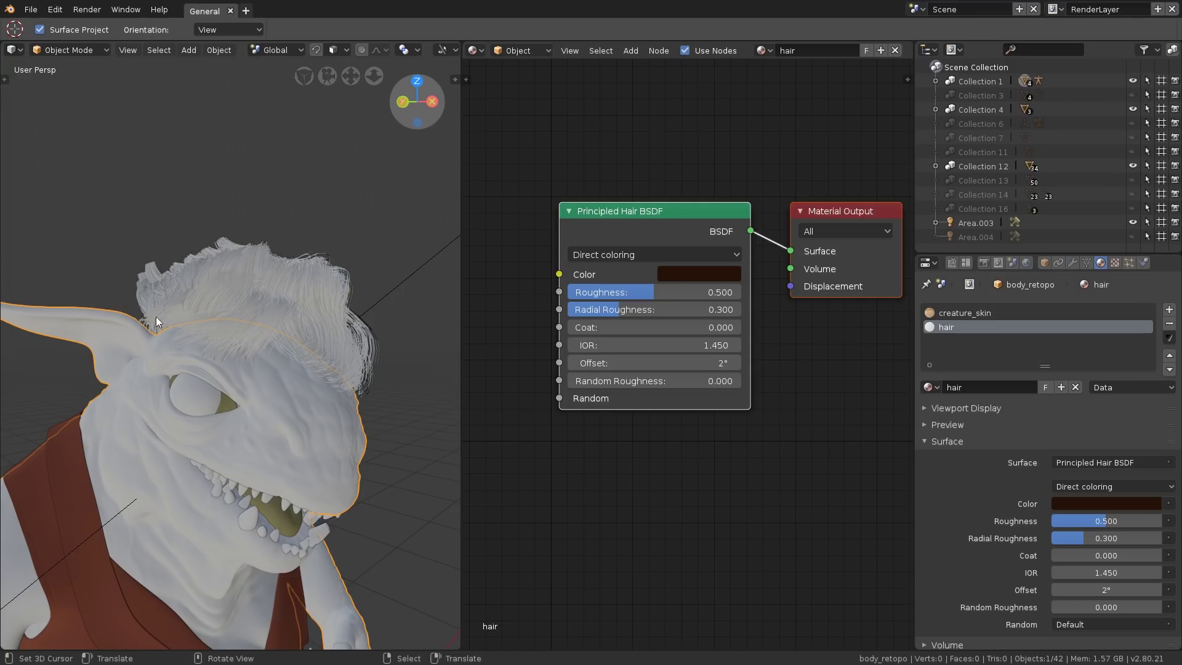
Step: Assign the hair material to ParticleSystem 3 in its particle render settings
click(1128, 262)
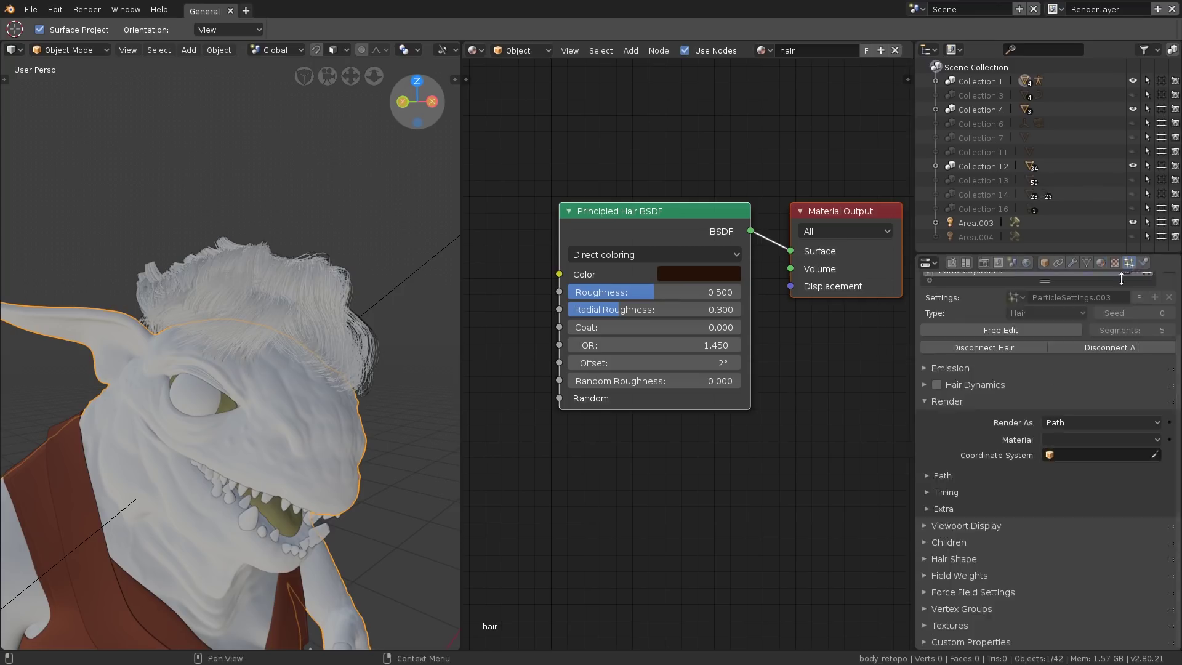
scroll(1045, 379, up, 3)
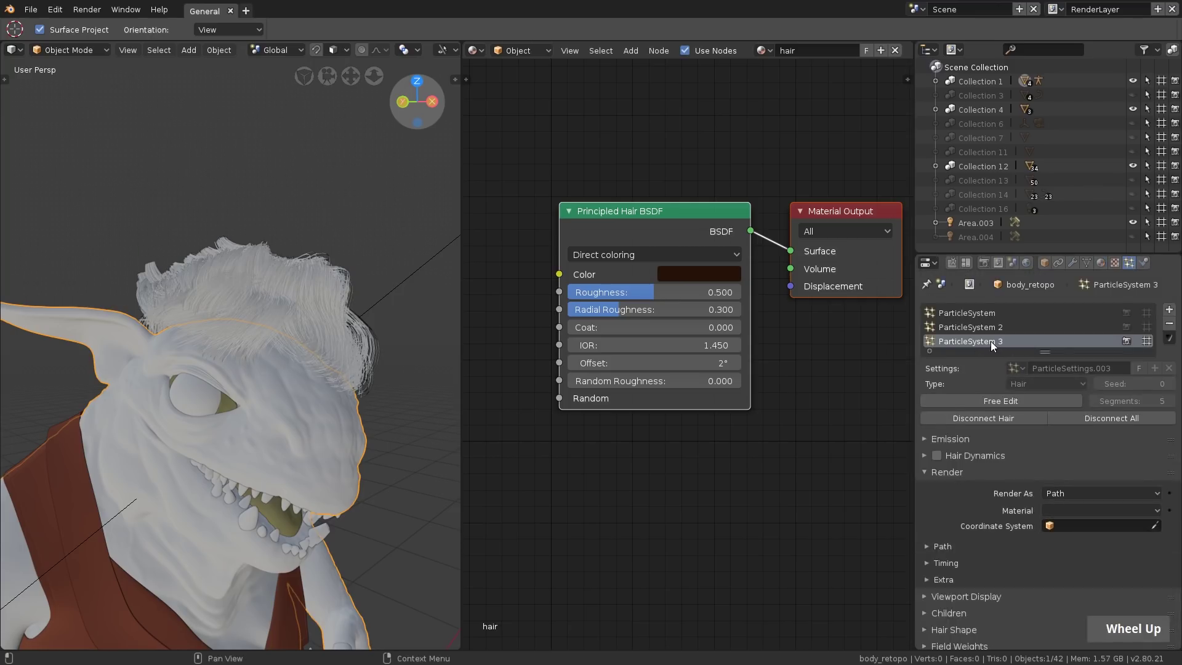
scroll(991, 341, down, 3)
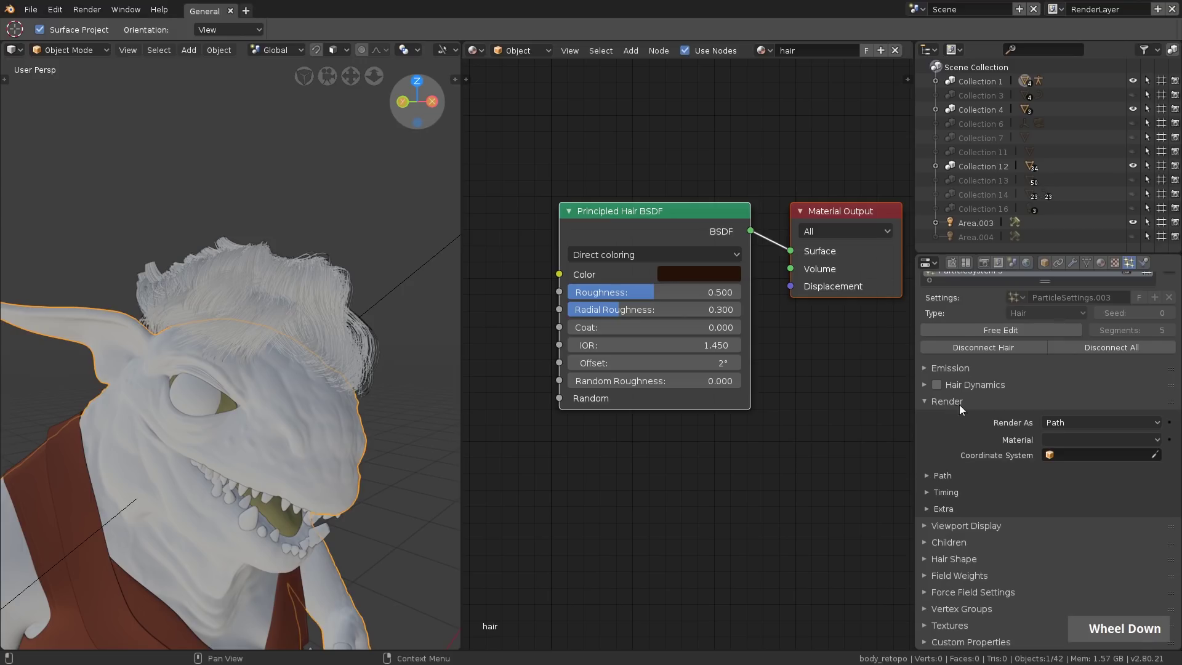
click(1067, 439)
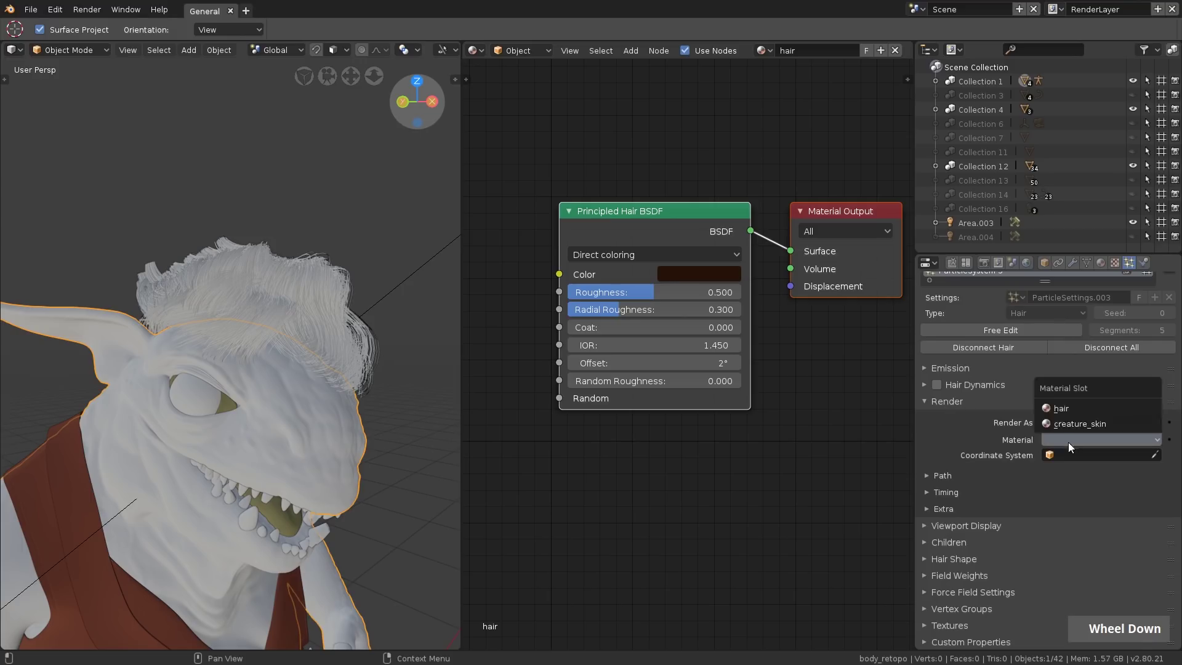
click(1069, 407)
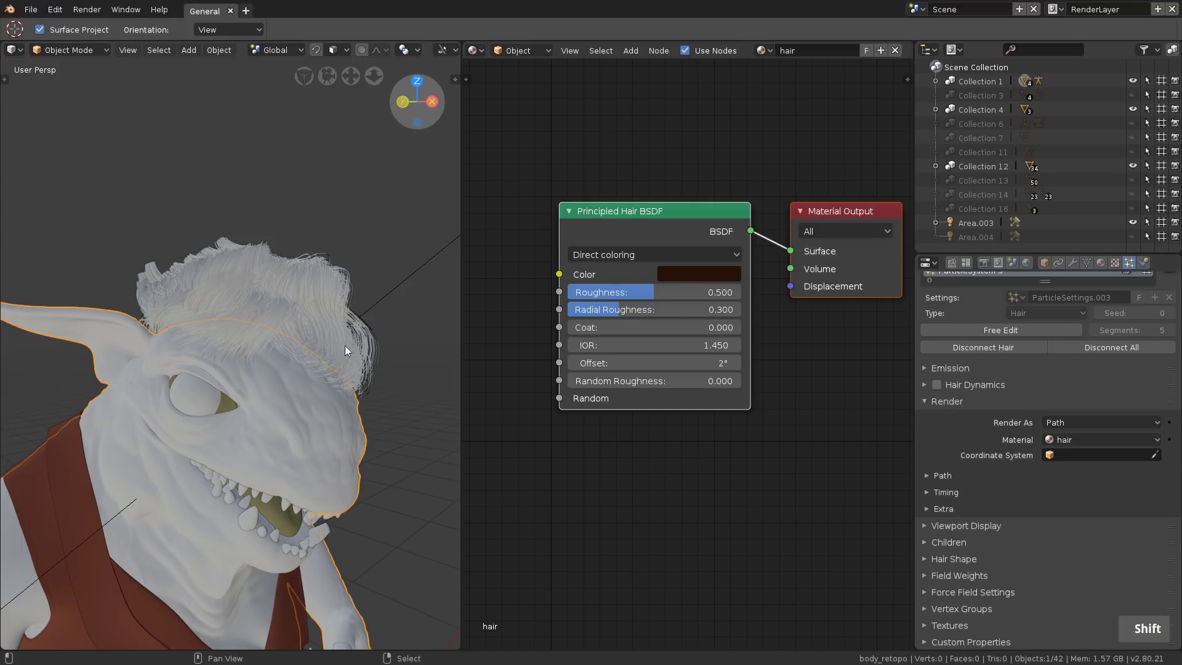
Step: Show the creature in rendered viewport shading with the overlays hidden, viewing its head from the side
key(shift+z)
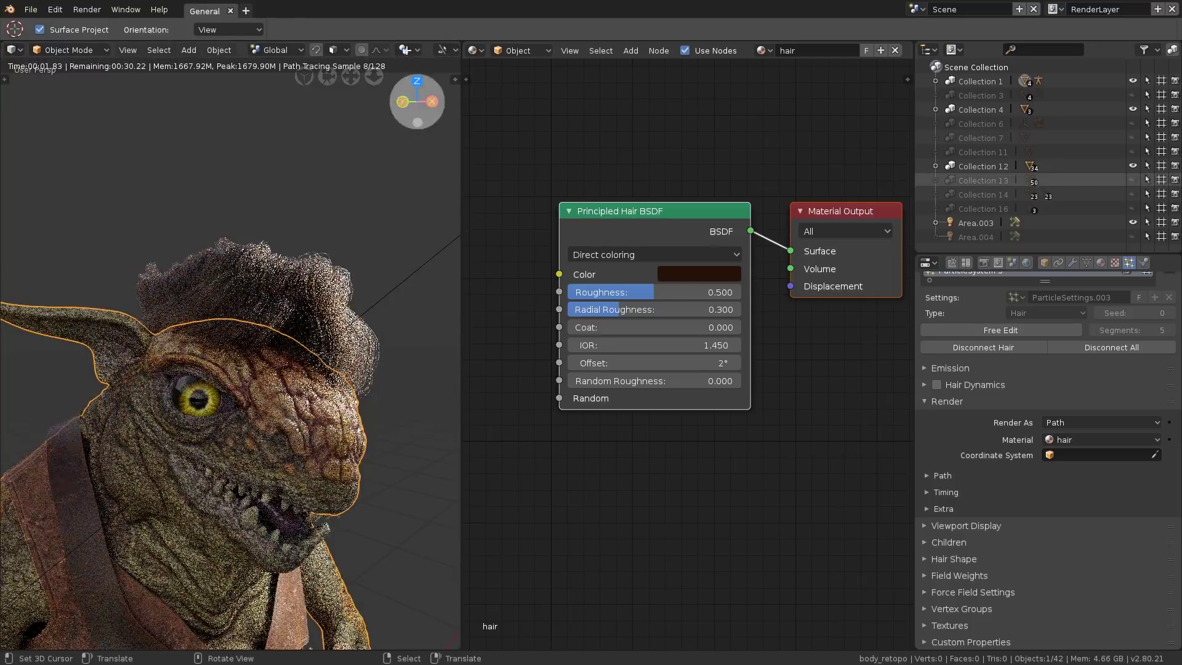
middle_drag(245, 50, 77, 50)
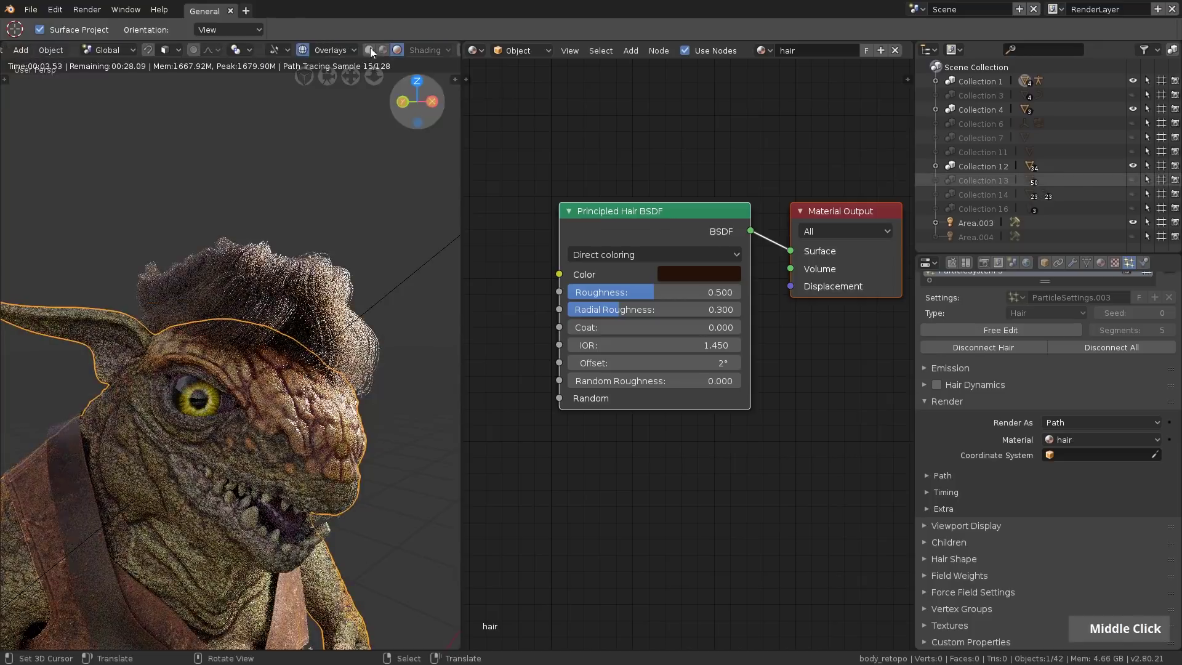
click(303, 51)
middle_drag(304, 197, 158, 233)
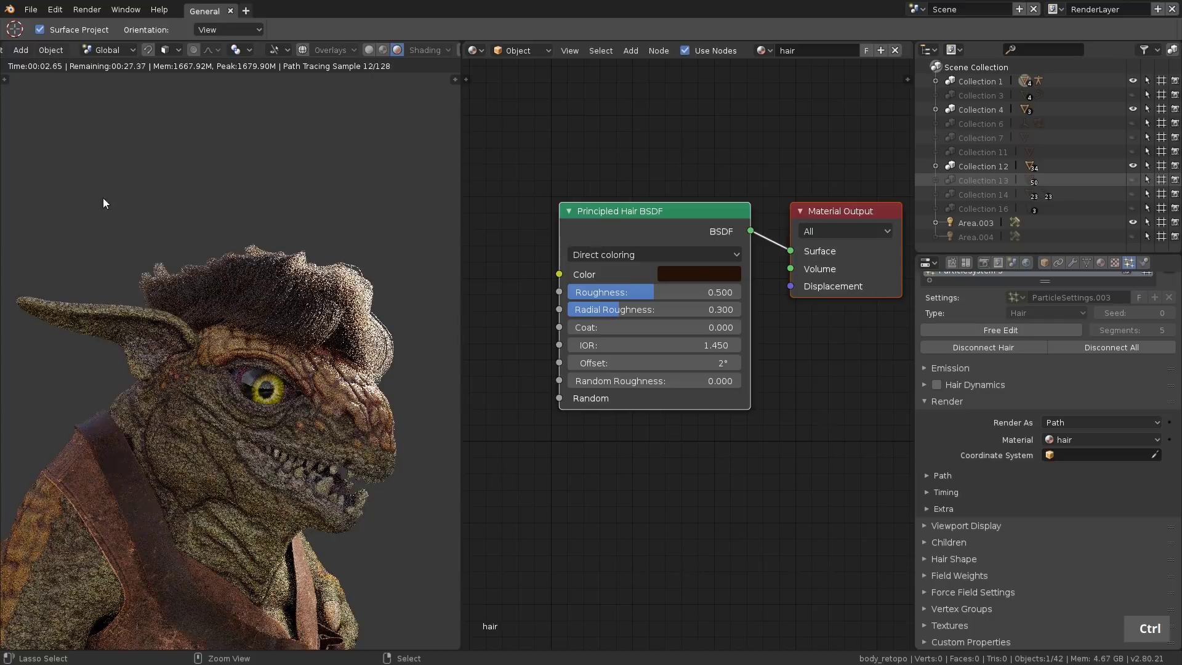
Step: Limit the viewport render to a region around the creature's hair
key(ctrl+b)
drag(102, 183, 423, 406)
middle_drag(416, 401, 319, 328)
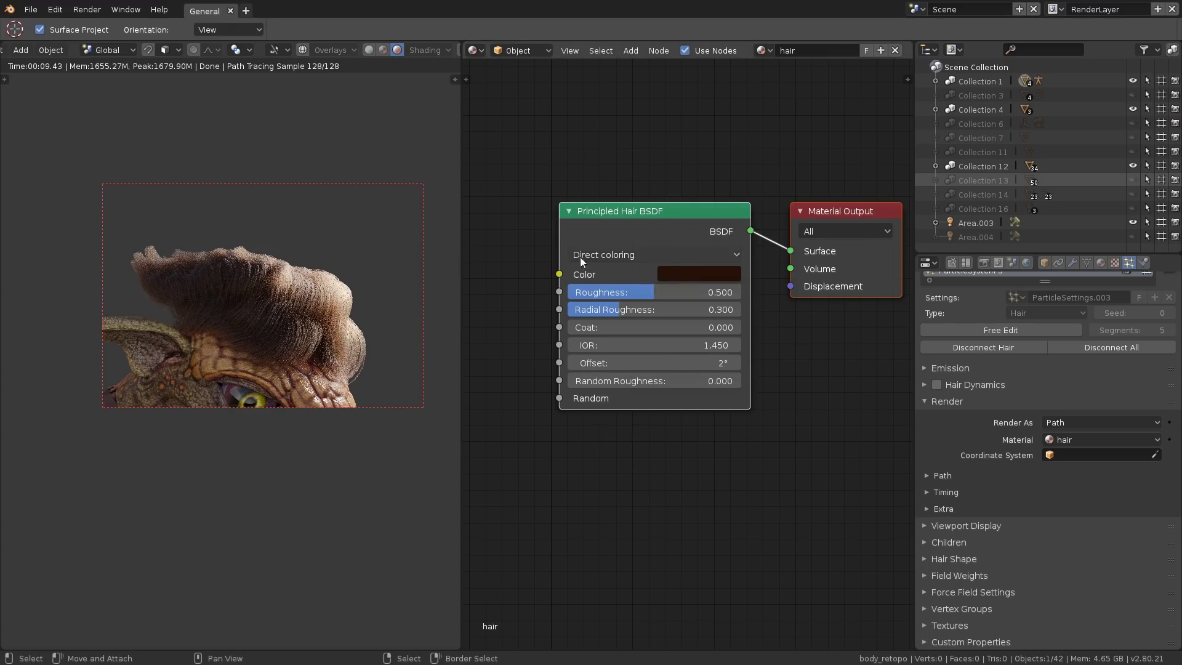
Step: Set the Principled Hair BSDF's direct Color to a brighter olive yellow
click(699, 274)
drag(737, 91, 726, 113)
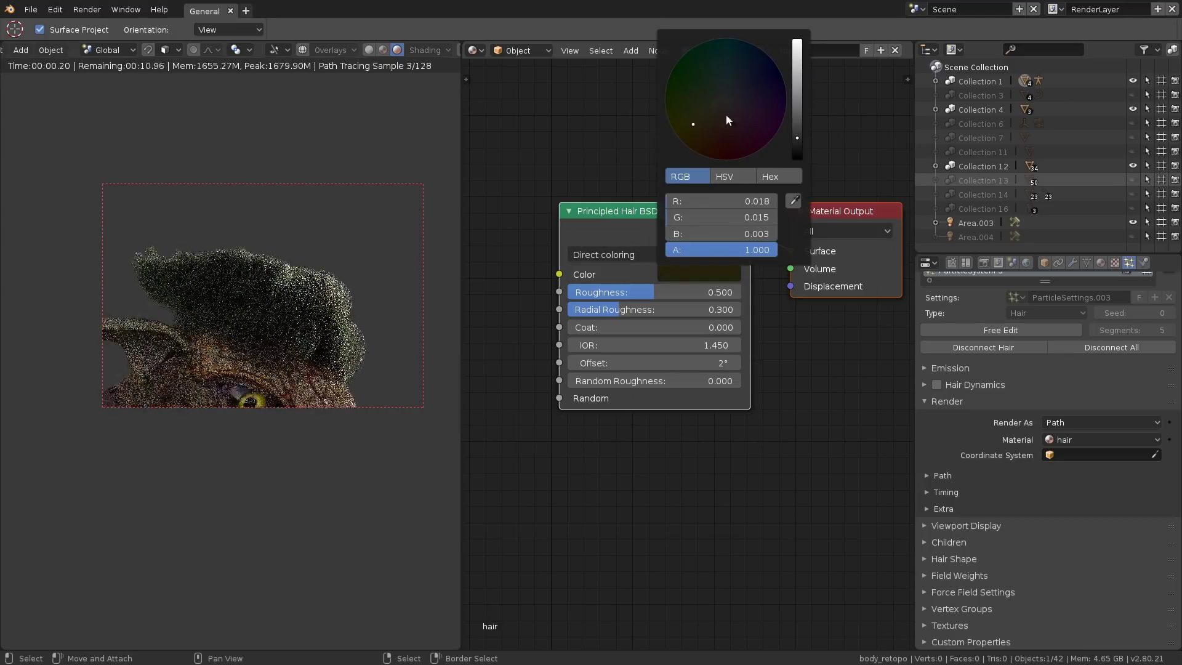
drag(797, 137, 799, 79)
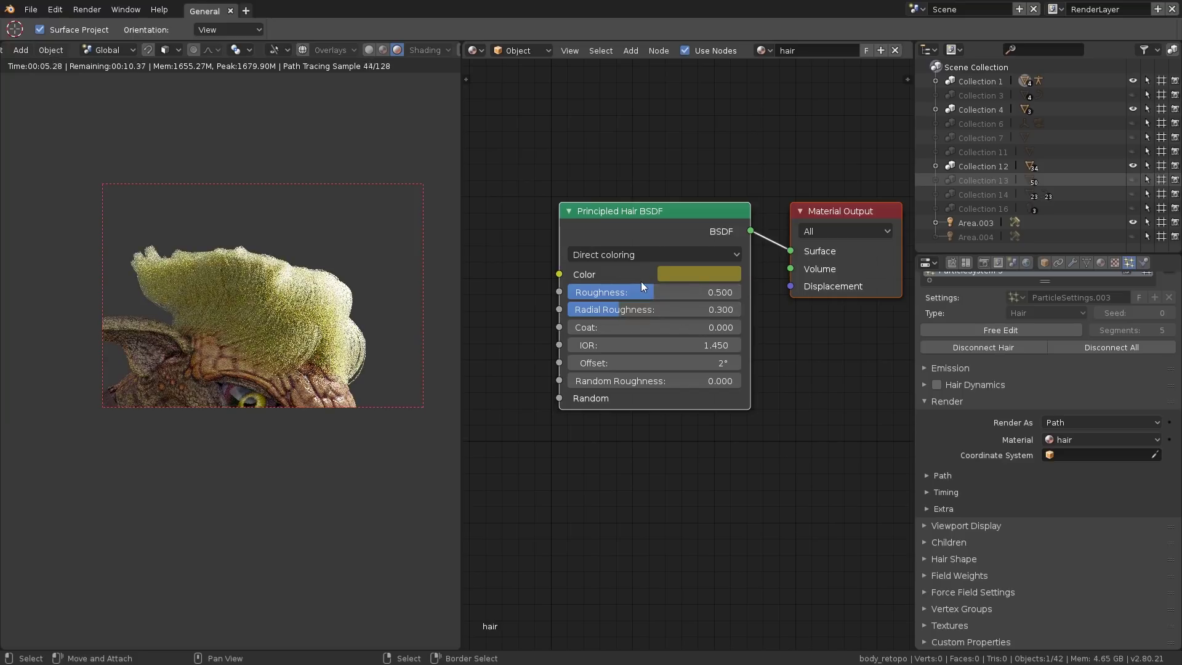
Step: Switch the hair shader's color parametrization to Melanin concentration and set Melanin to 0
click(612, 254)
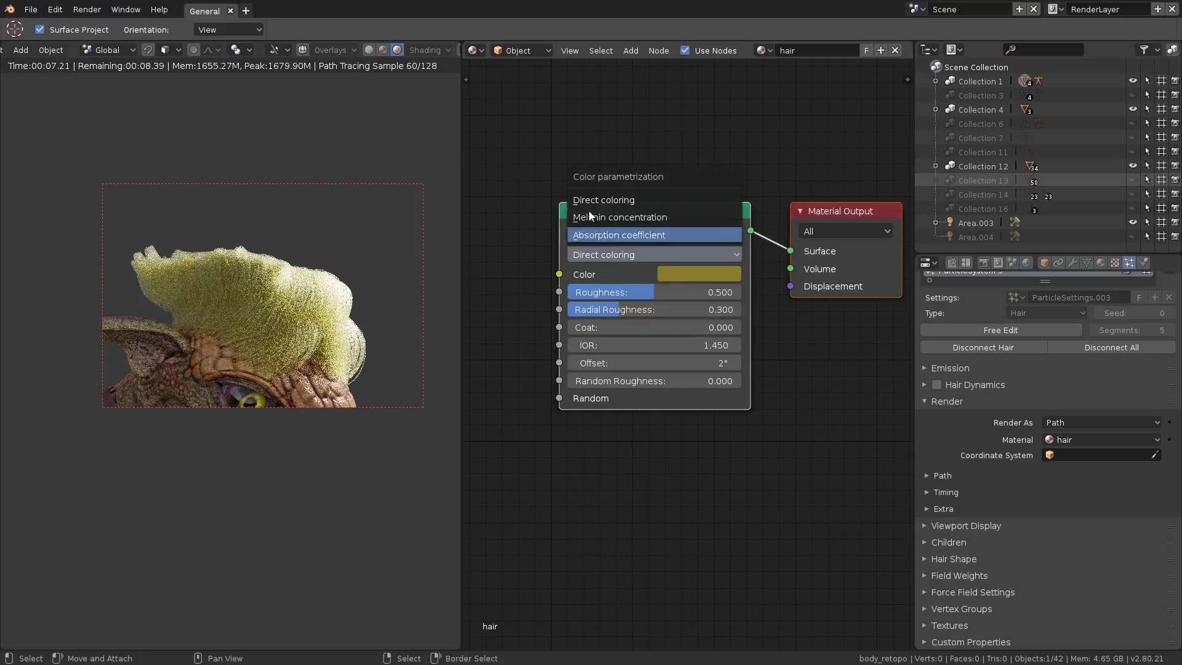
click(632, 218)
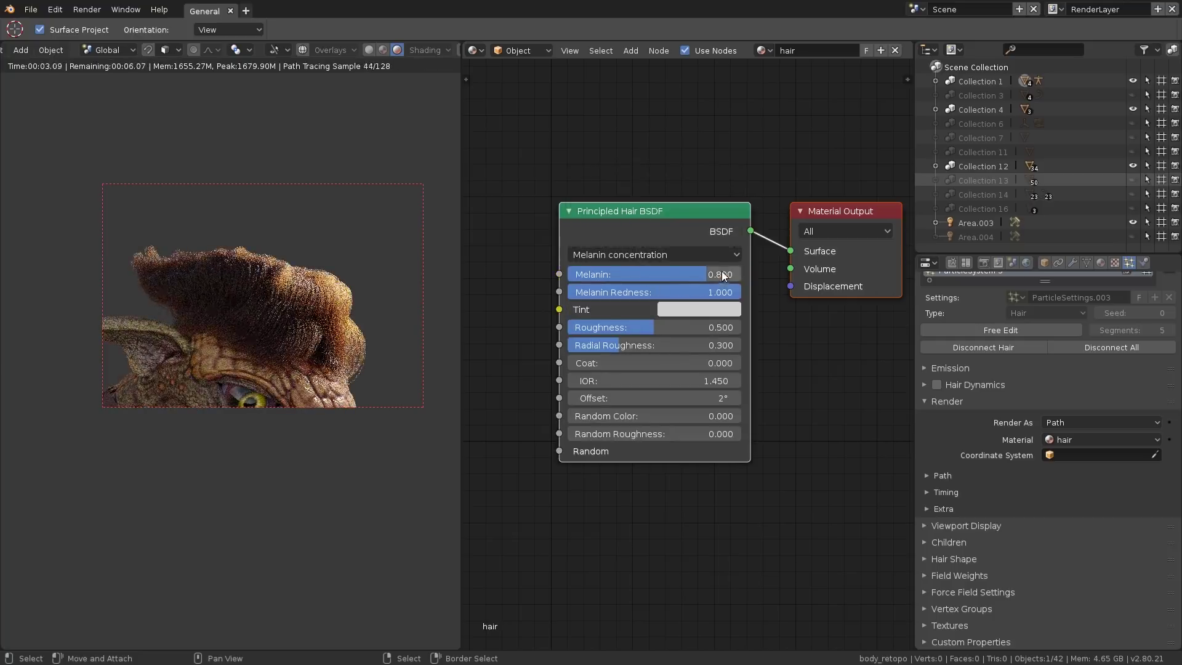
click(679, 272)
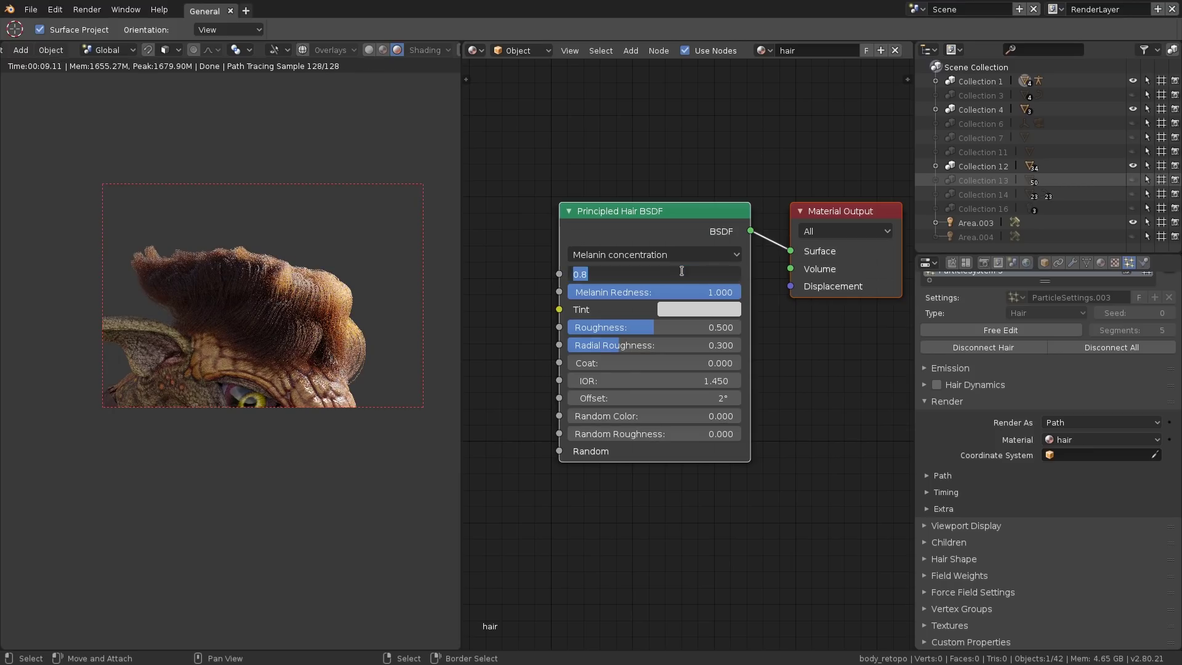
text(0)
key(Return)
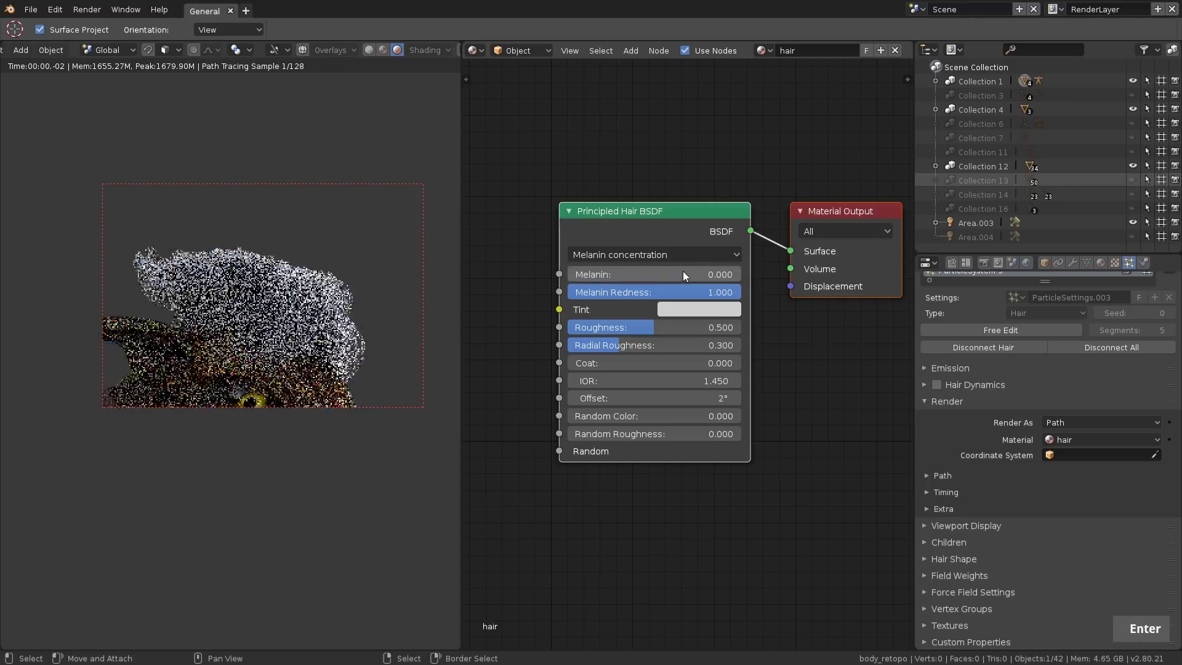
Step: Try Melanin values of 0.25, 0.5, 0.75 and 1 in turn to compare the resulting hair colors
click(663, 275)
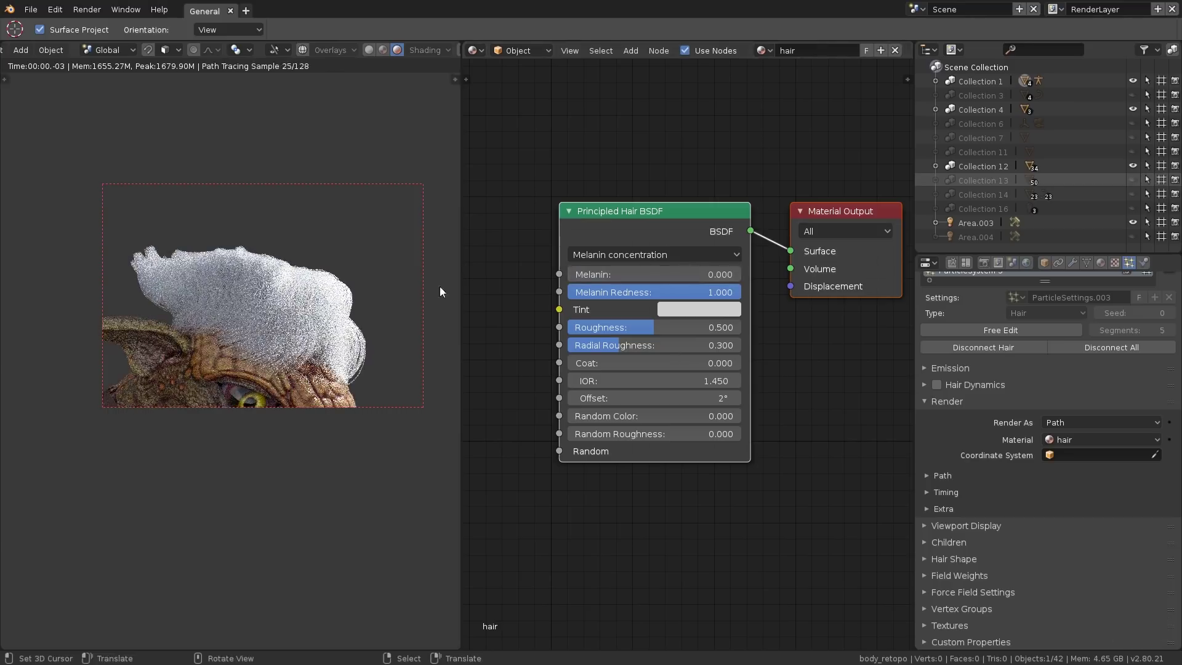
text(0.25)
key(Return)
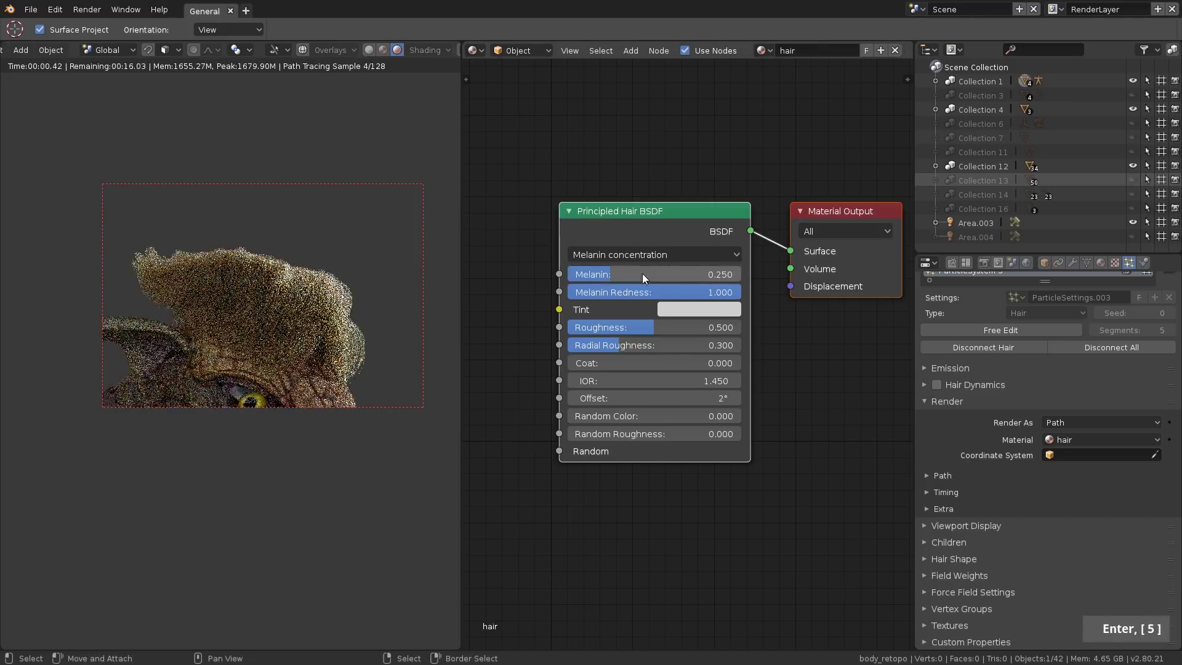
click(641, 273)
text(0.5)
key(Return)
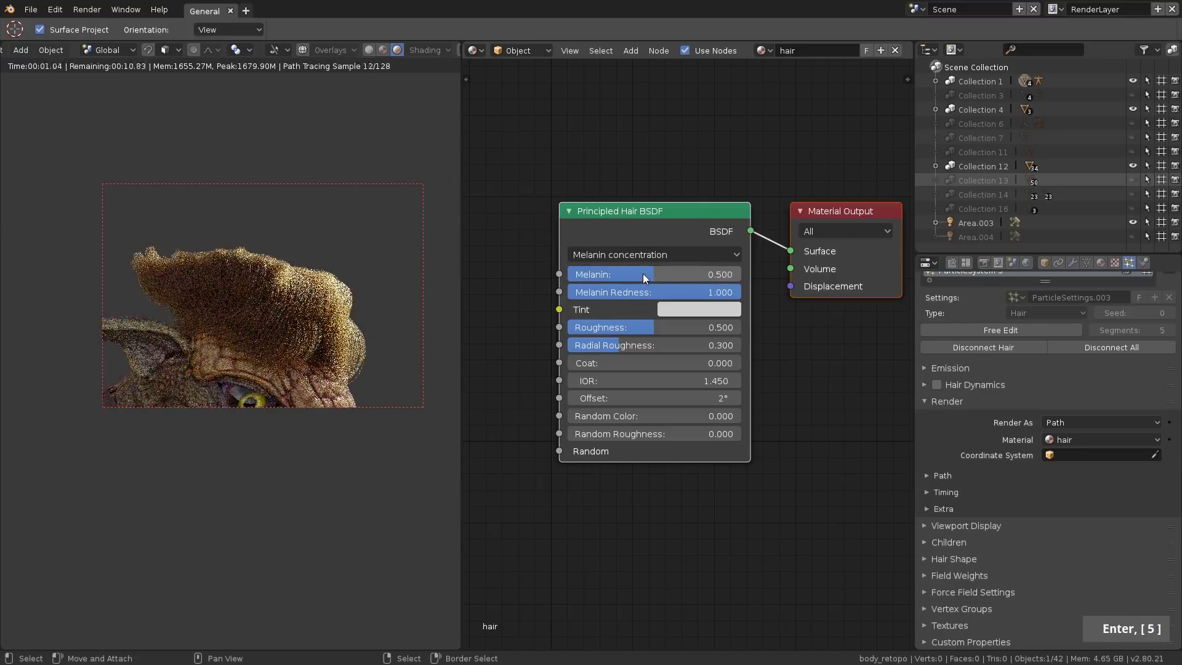
click(652, 274)
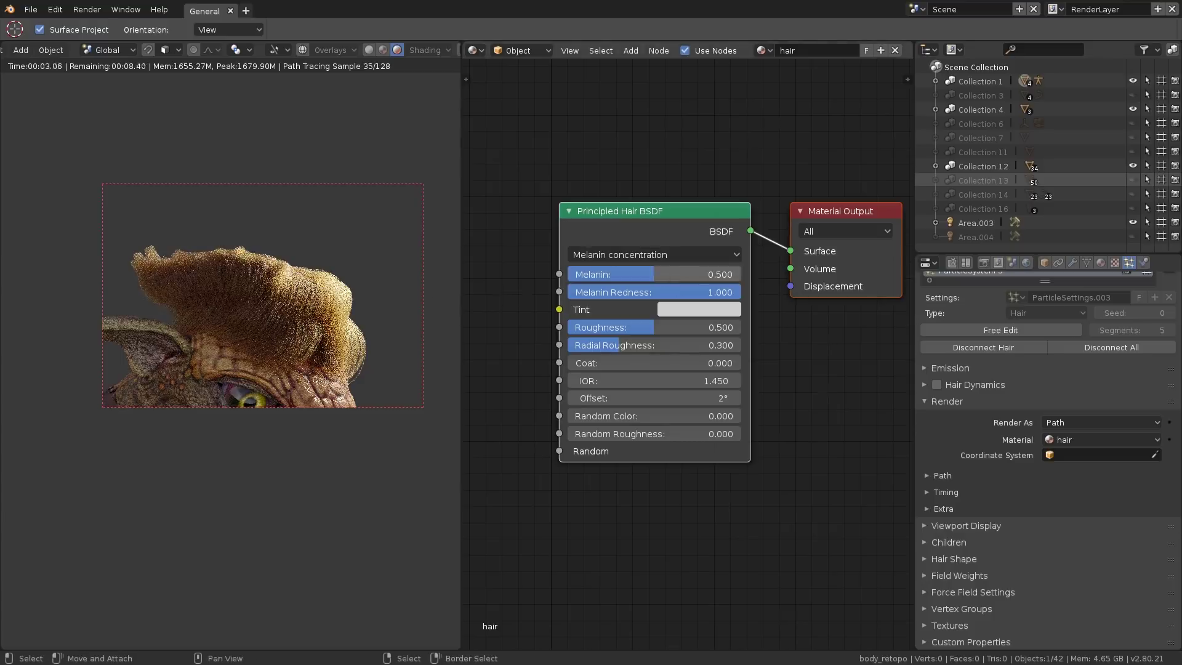
text(.75)
key(Return)
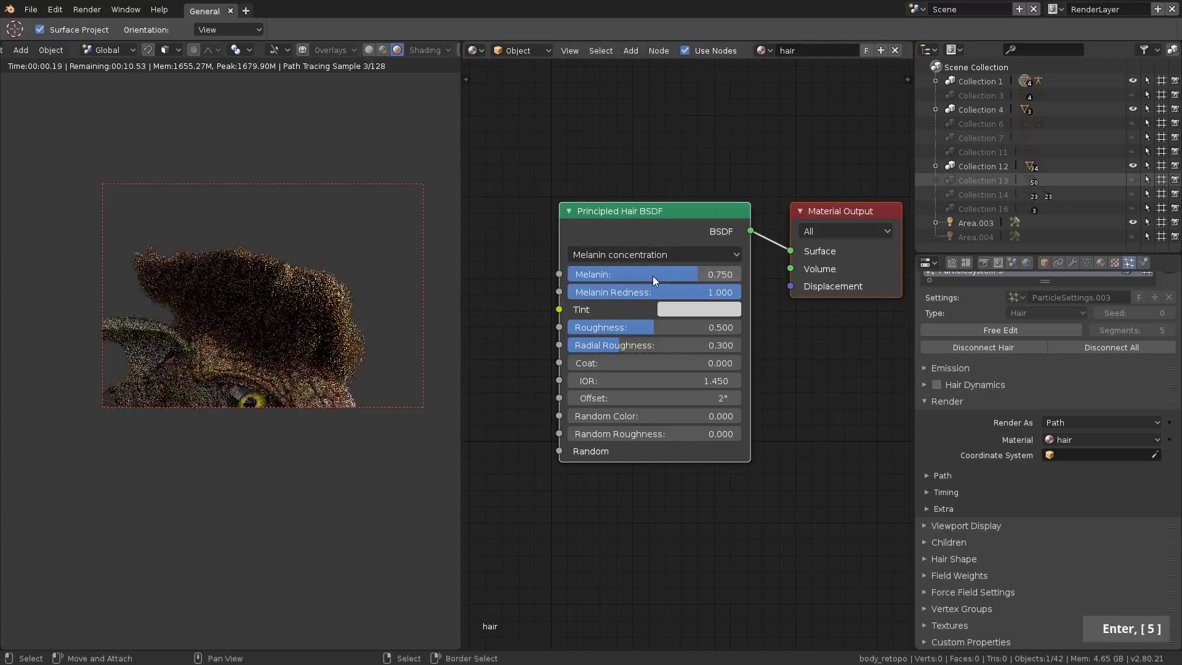
click(653, 277)
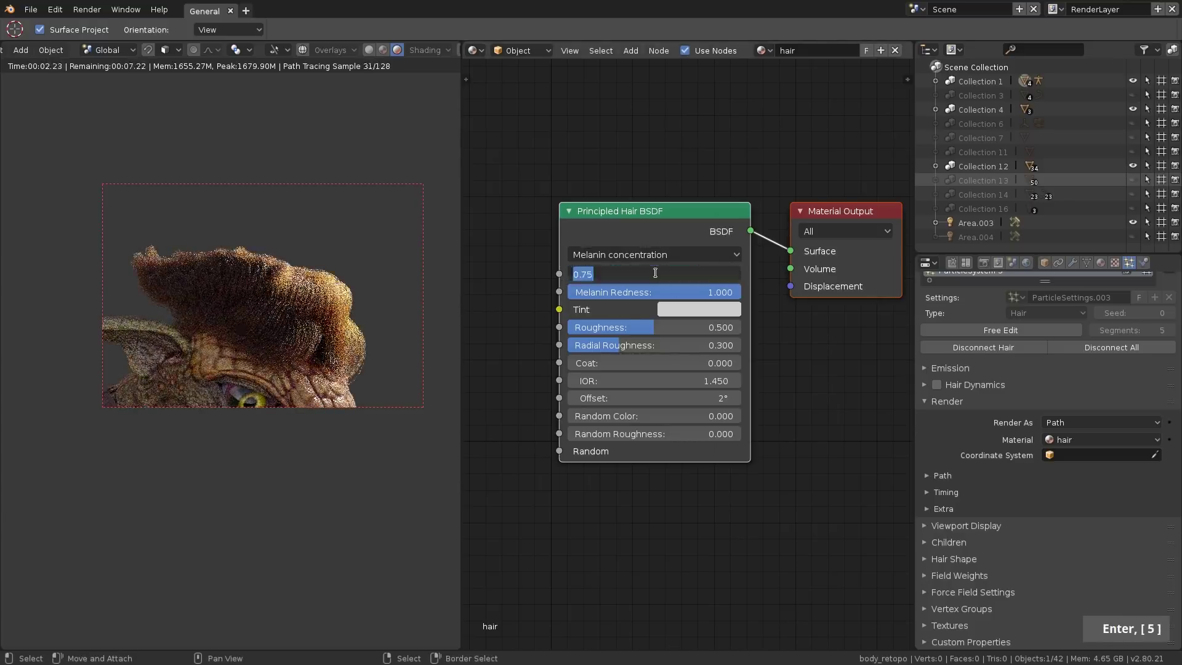
text(1)
key(Return)
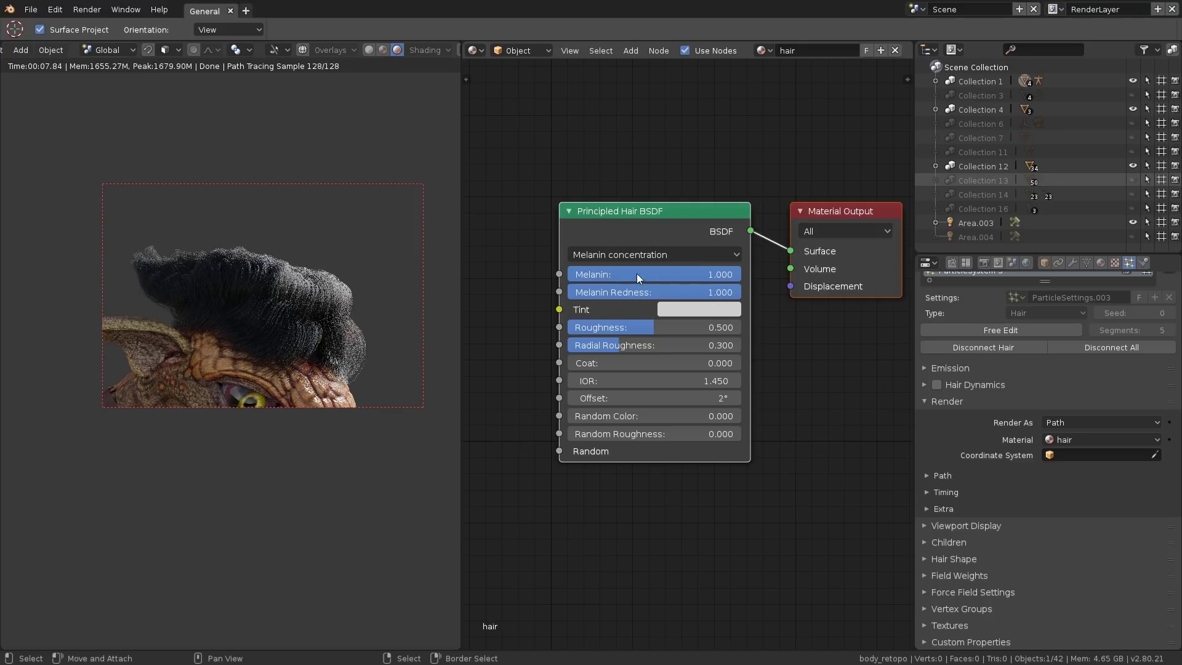
Step: Set Melanin to 0.75 and test Melanin Redness at 0 before returning it to 1
double_click(636, 273)
text(.75)
key(Return)
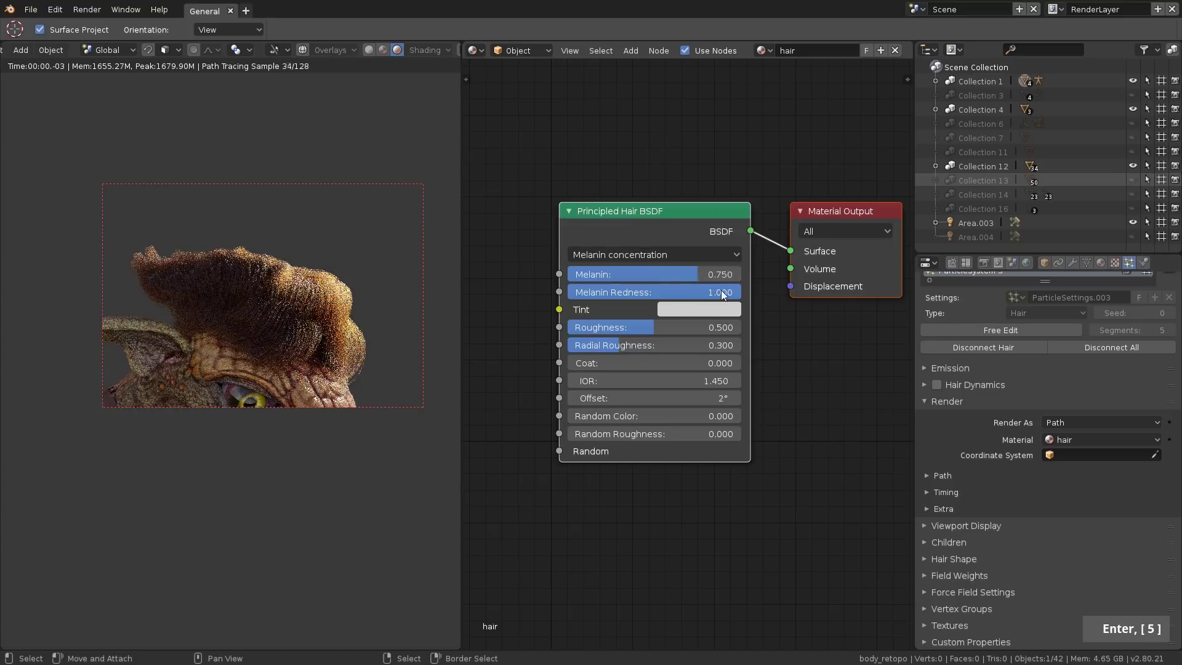
drag(721, 290, 600, 296)
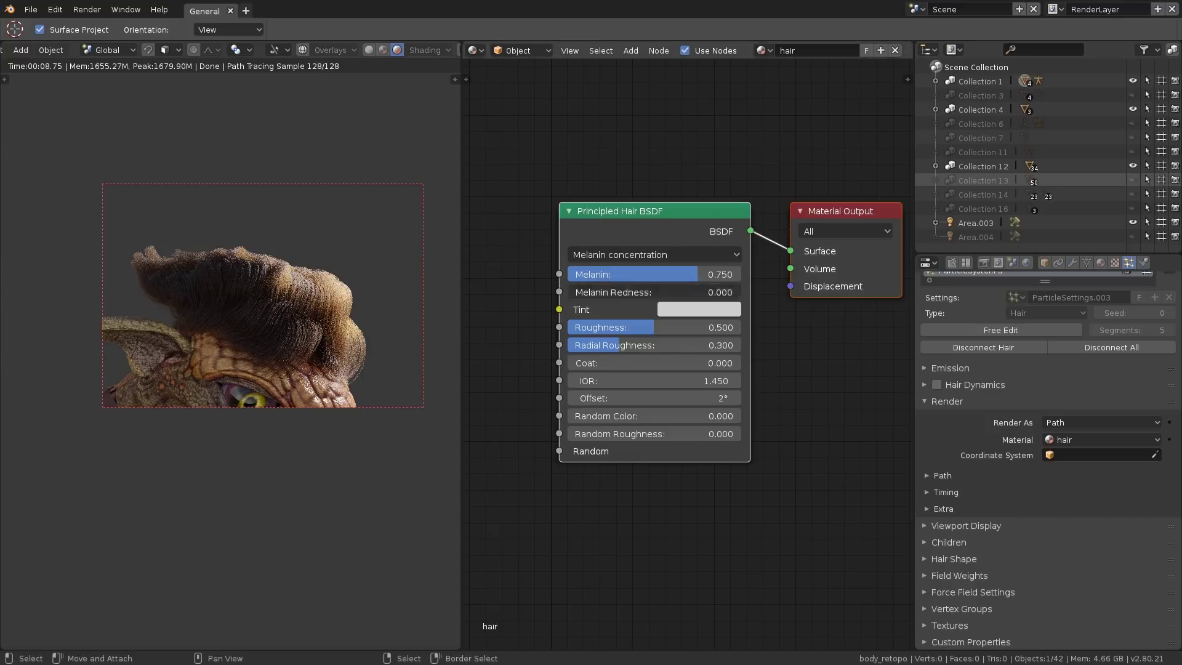
drag(615, 292, 740, 290)
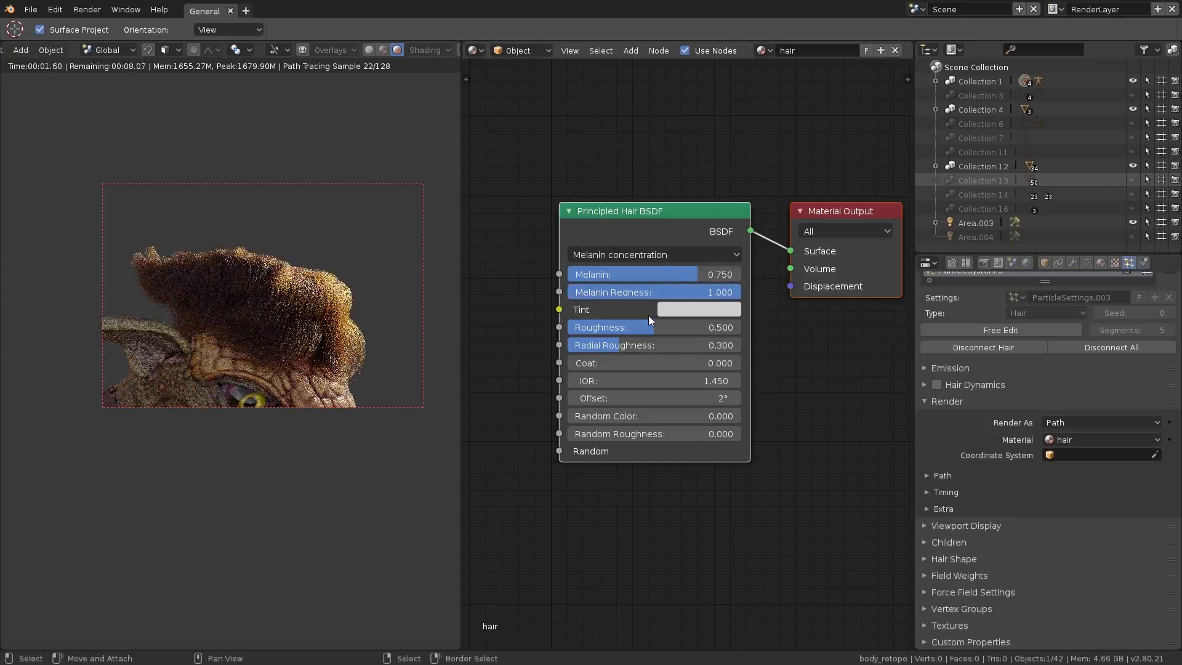
Step: Set the Principled Hair BSDF's Tint to blue
click(682, 310)
click(722, 178)
drag(715, 182, 706, 102)
click(748, 105)
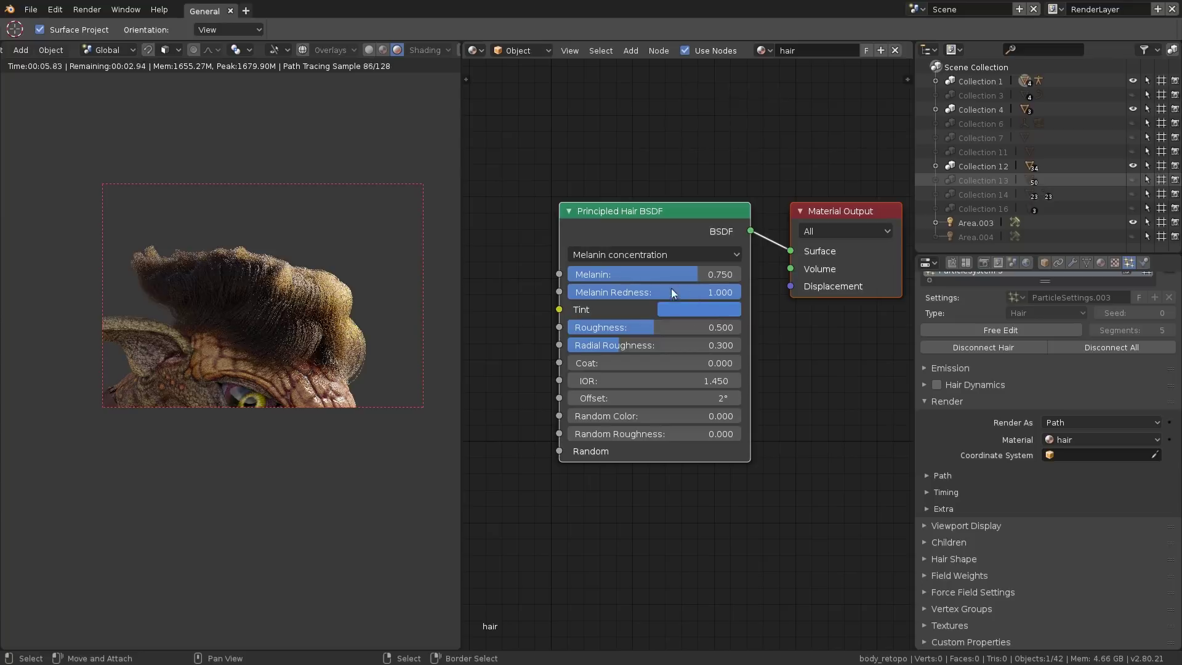
Step: Set the hair shader's Melanin to 0 and change its Tint to a saturated red
drag(711, 293, 705, 292)
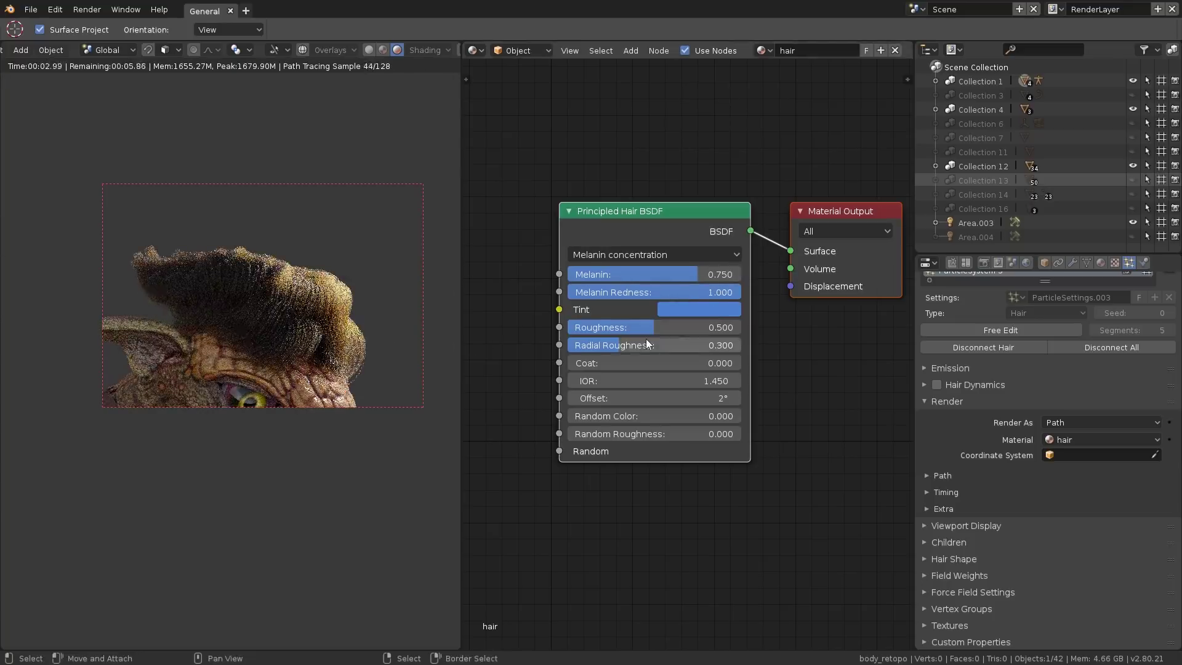
drag(698, 272, 569, 274)
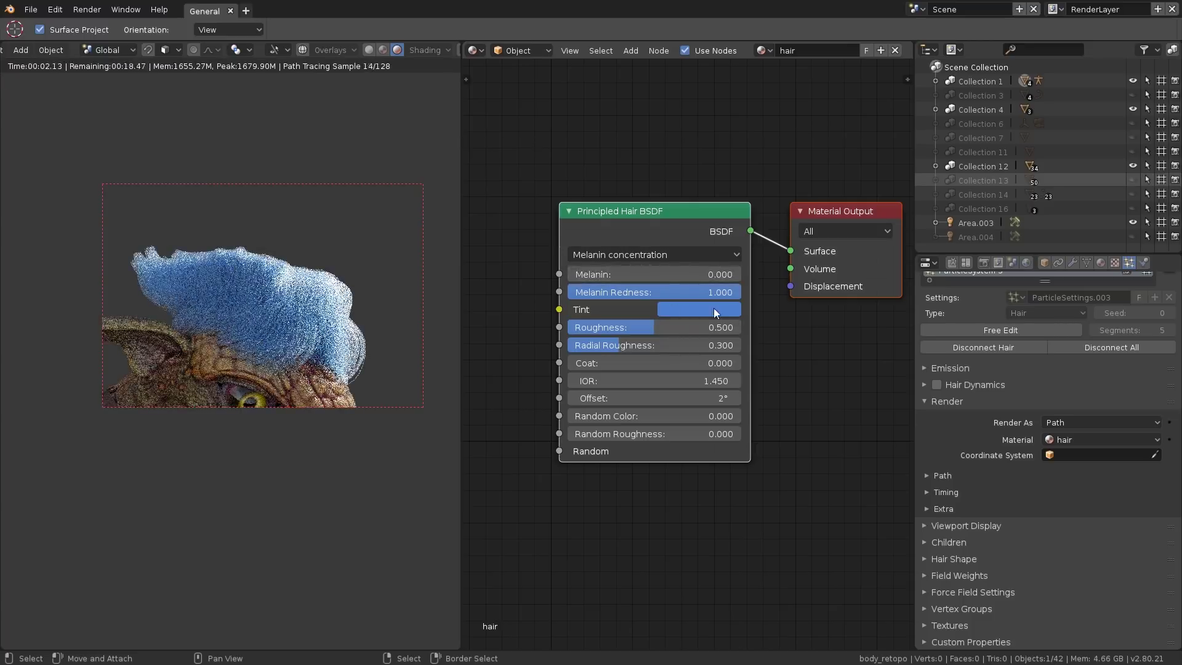
click(692, 307)
drag(741, 177, 730, 183)
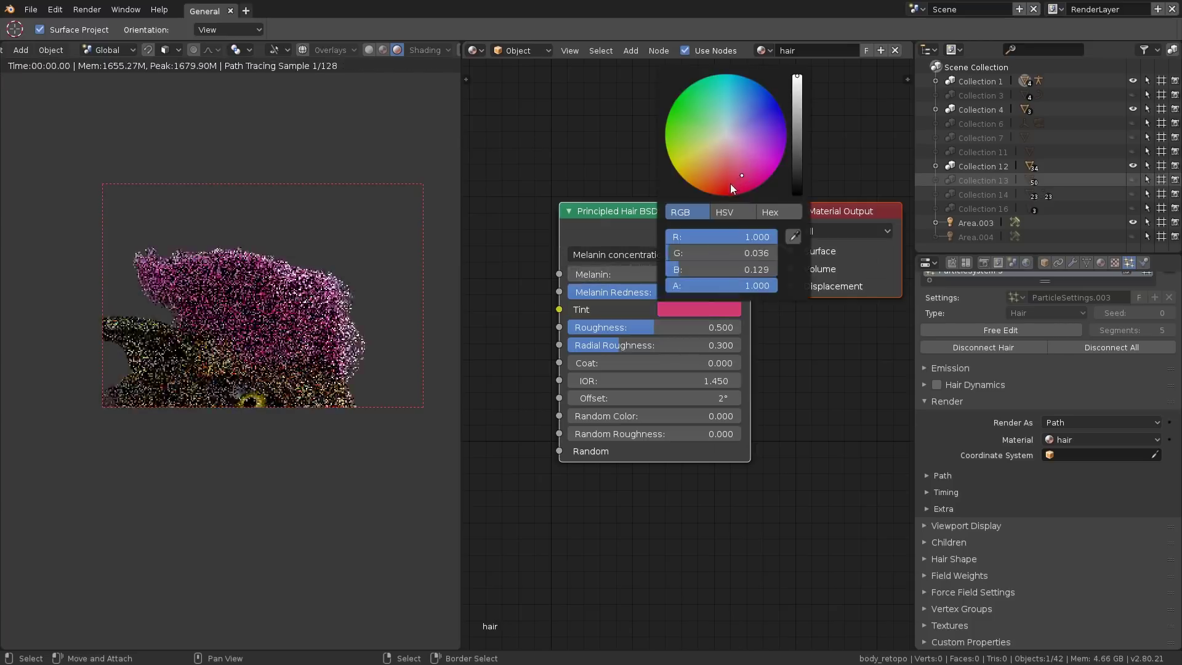
shift+middle_drag(332, 326, 337, 312)
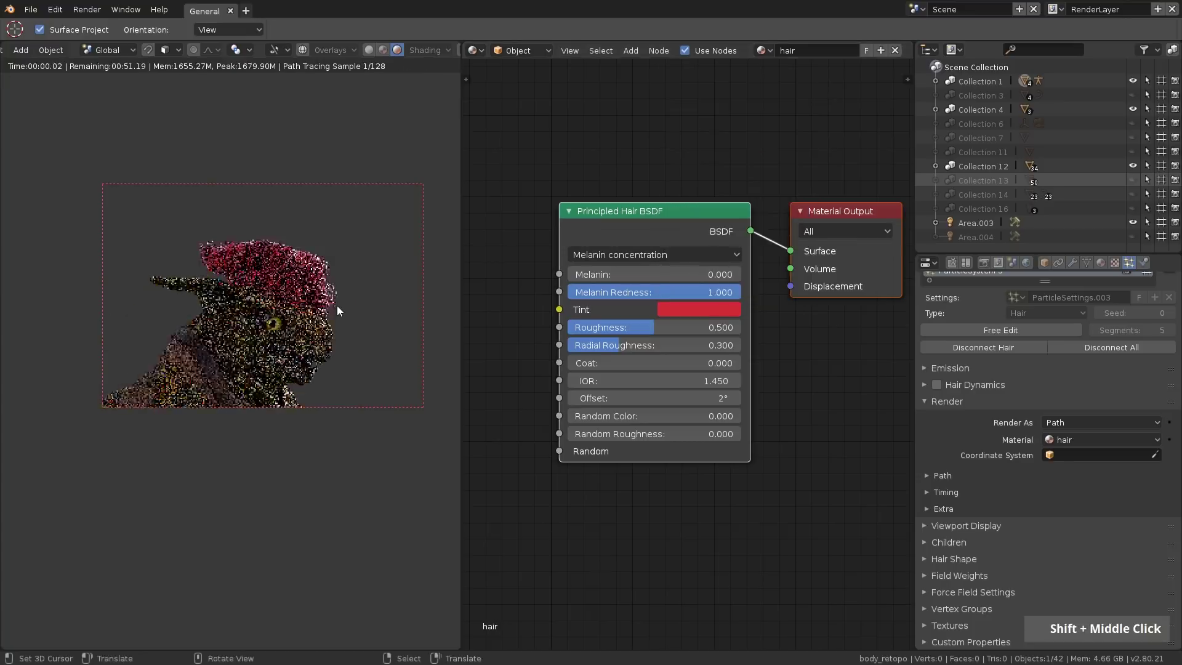
scroll(285, 249, up, 2)
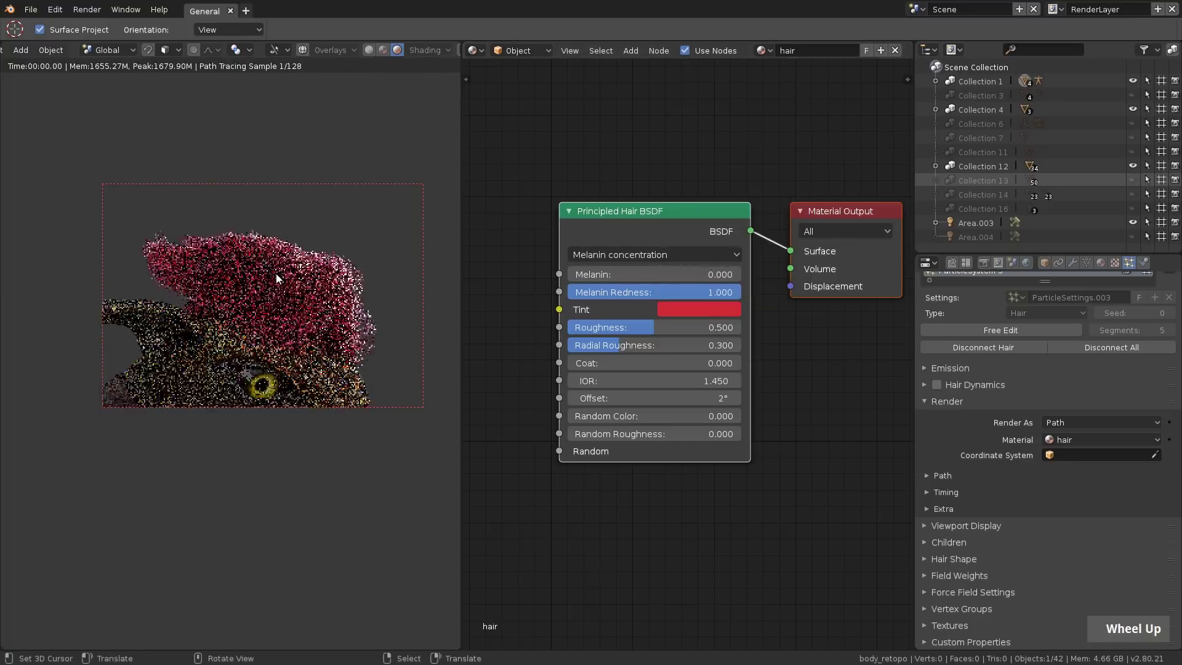
Step: Set the hair shader's Melanin to 0.75 and soften the Tint to a lighter red
click(652, 275)
text(.75)
key(Return)
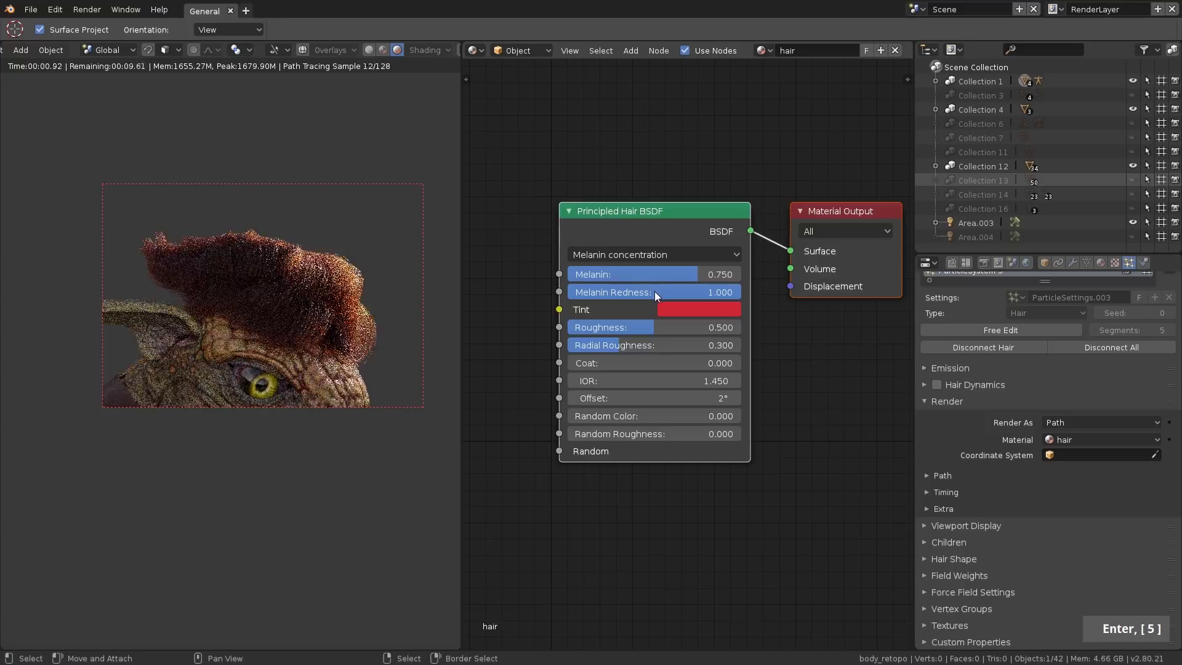
click(698, 307)
click(726, 171)
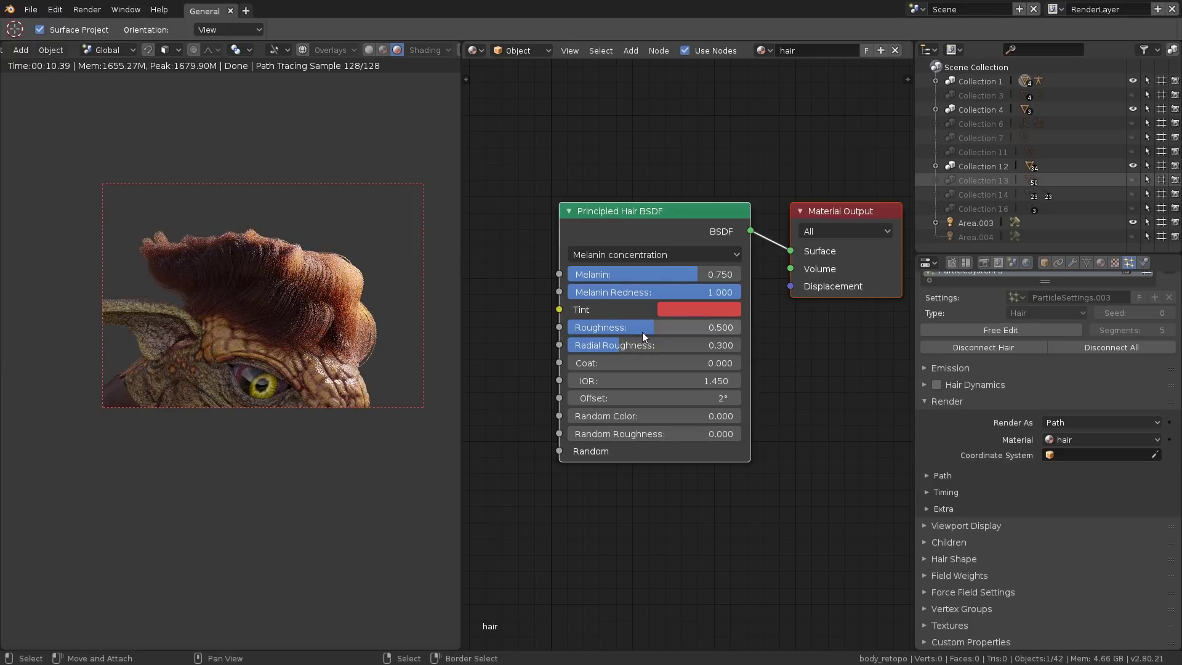
Step: Try Roughness values of 0 and 1 on the Principled Hair BSDF
double_click(655, 328)
text(0)
key(Return)
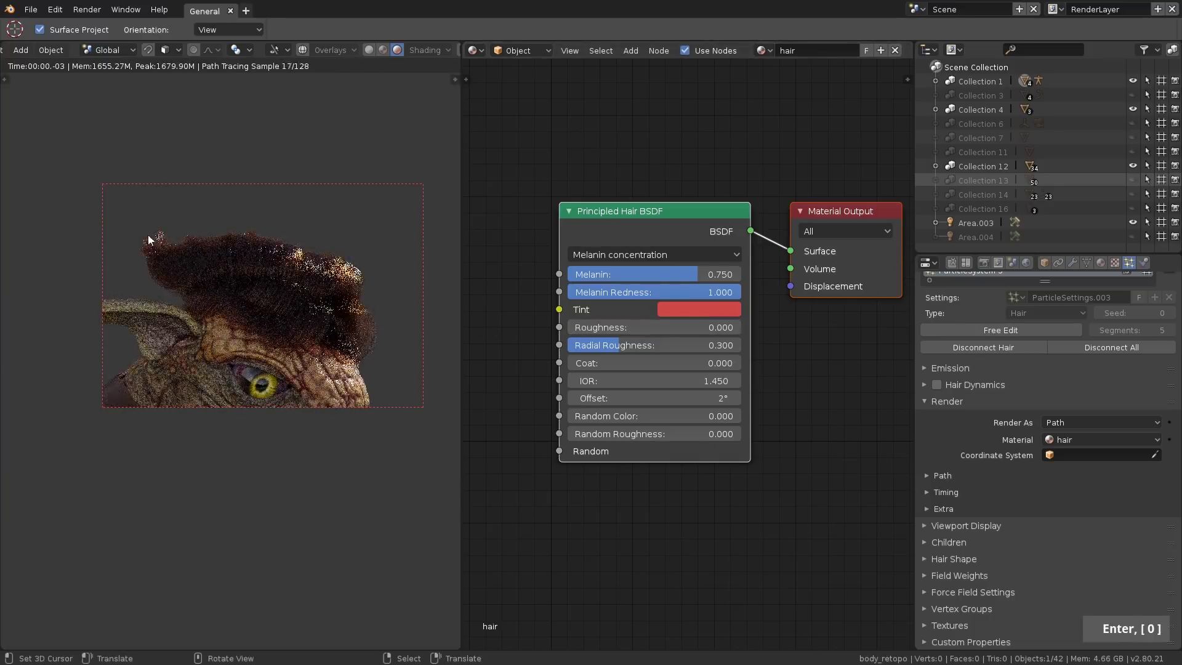
double_click(615, 327)
text(1)
key(Return)
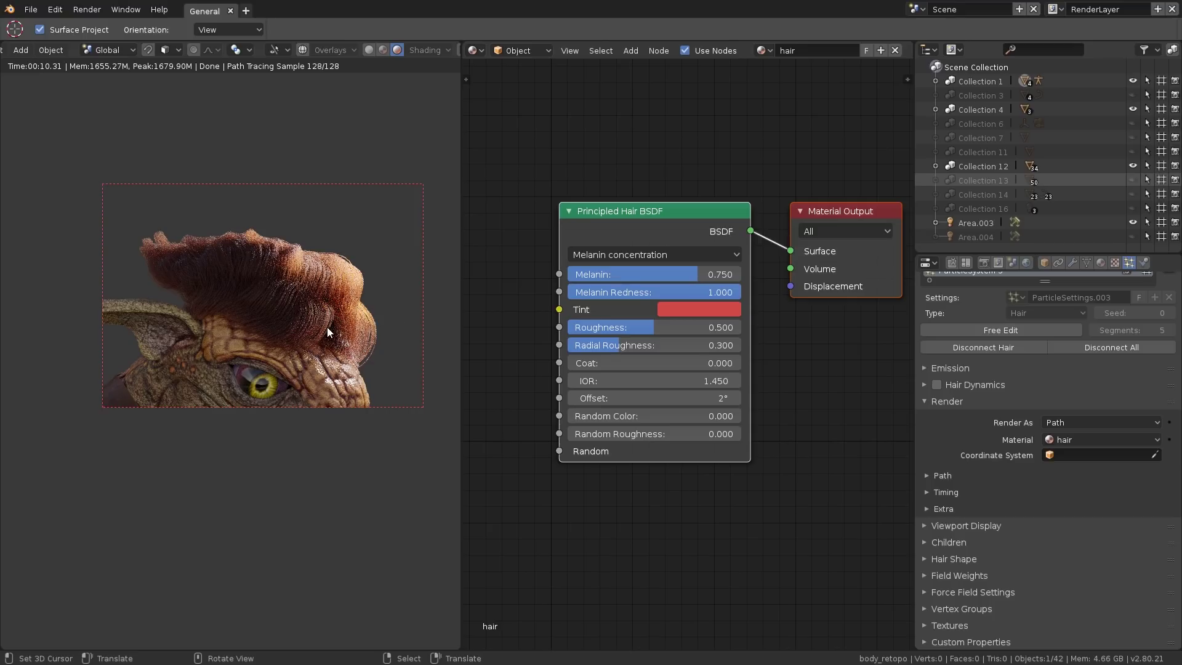
Step: Try a higher Radial Roughness on the Principled Hair BSDF, up to about 0.576
click(631, 340)
text(0.5)
key(Return)
drag(636, 341, 649, 342)
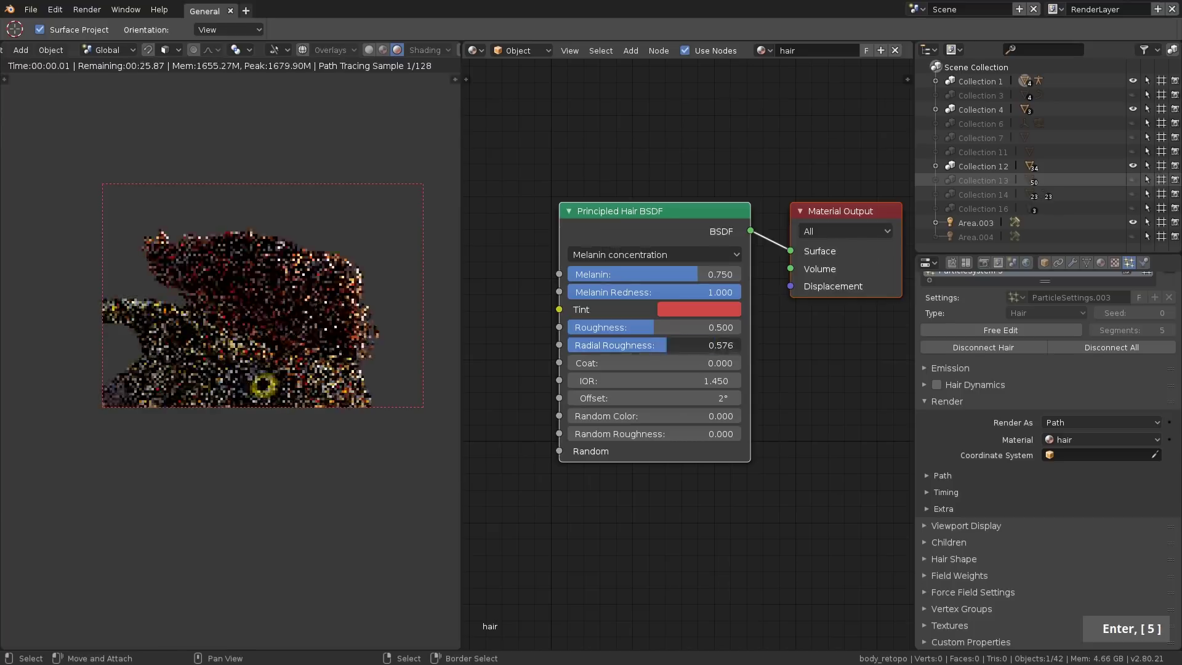
Step: Set the hair shader's Radial Roughness to 0.25
click(613, 345)
text(0.25)
key(Return)
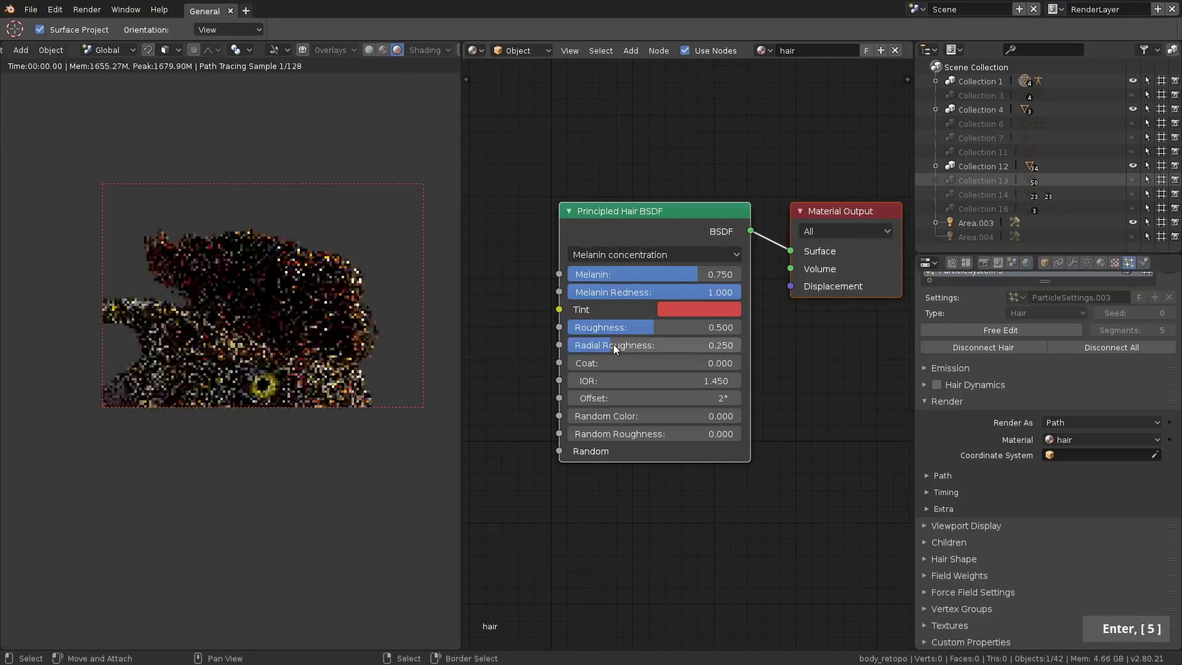
Step: Raise the hair shader's Coat to 0.5, check the hair up close, and reduce the Coat to 0.2
scroll(634, 350, down, 2)
scroll(629, 363, up, 2)
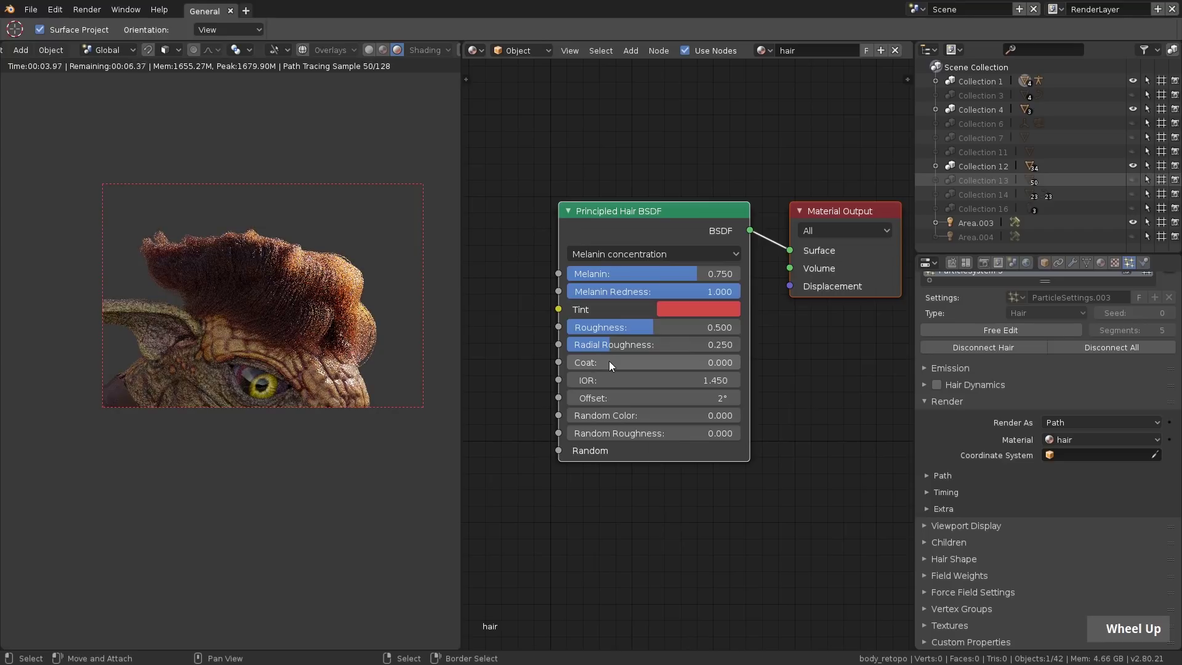
click(608, 360)
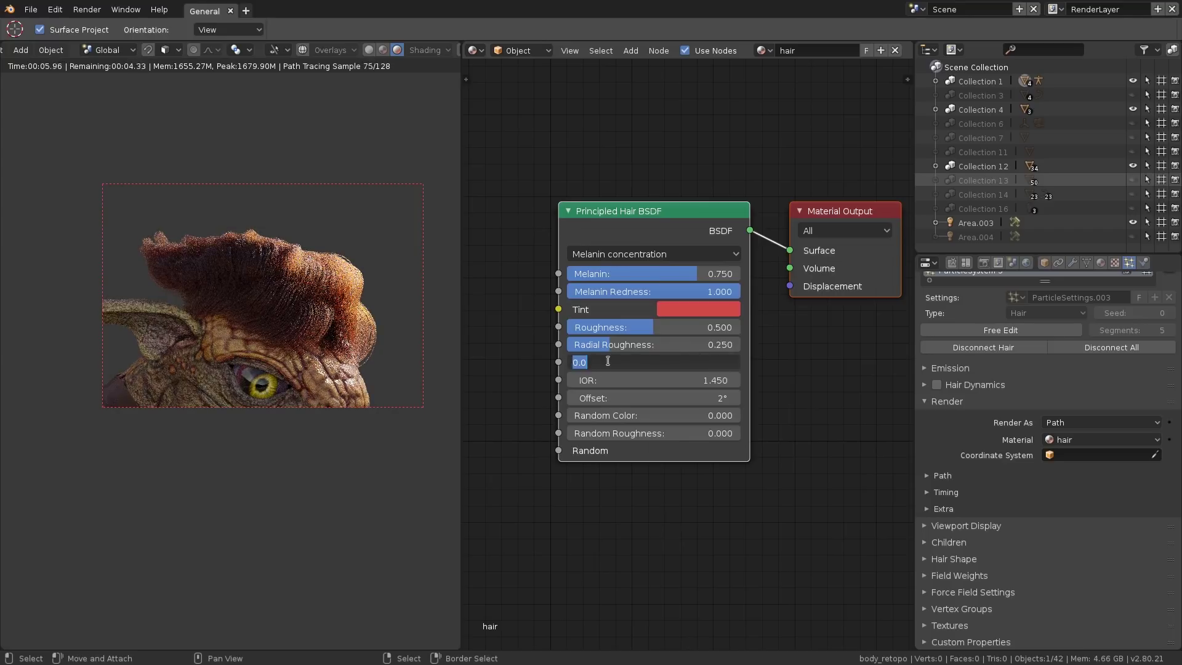
text(5)
key(Return)
scroll(208, 263, up, 3)
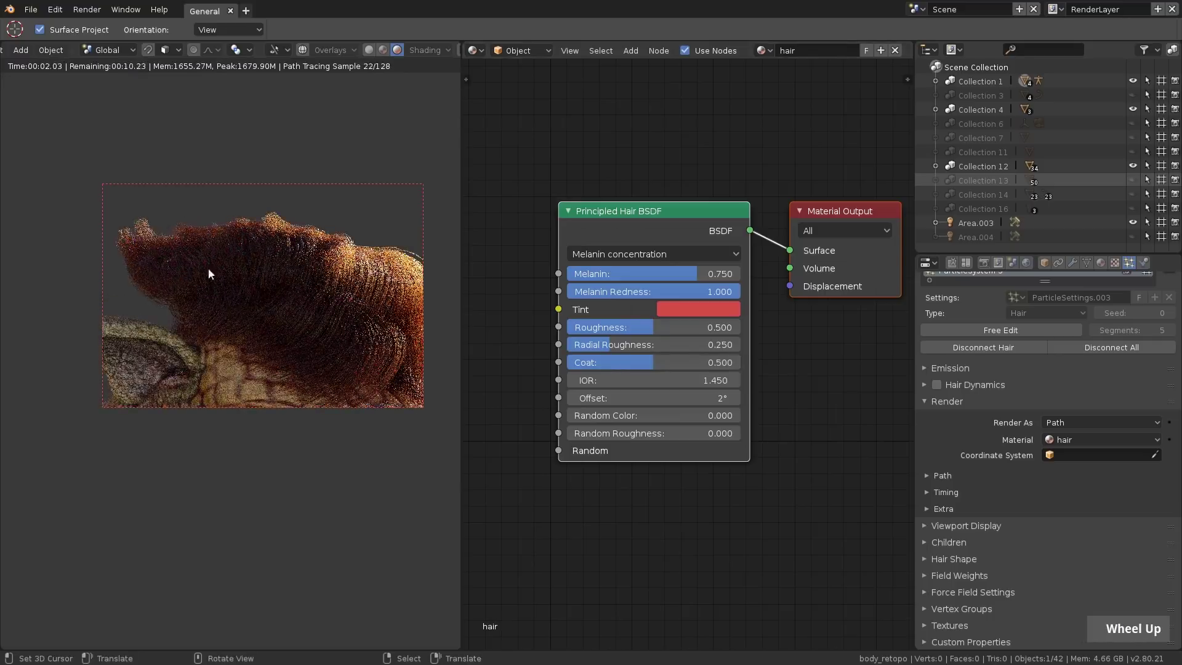
scroll(363, 266, down, 2)
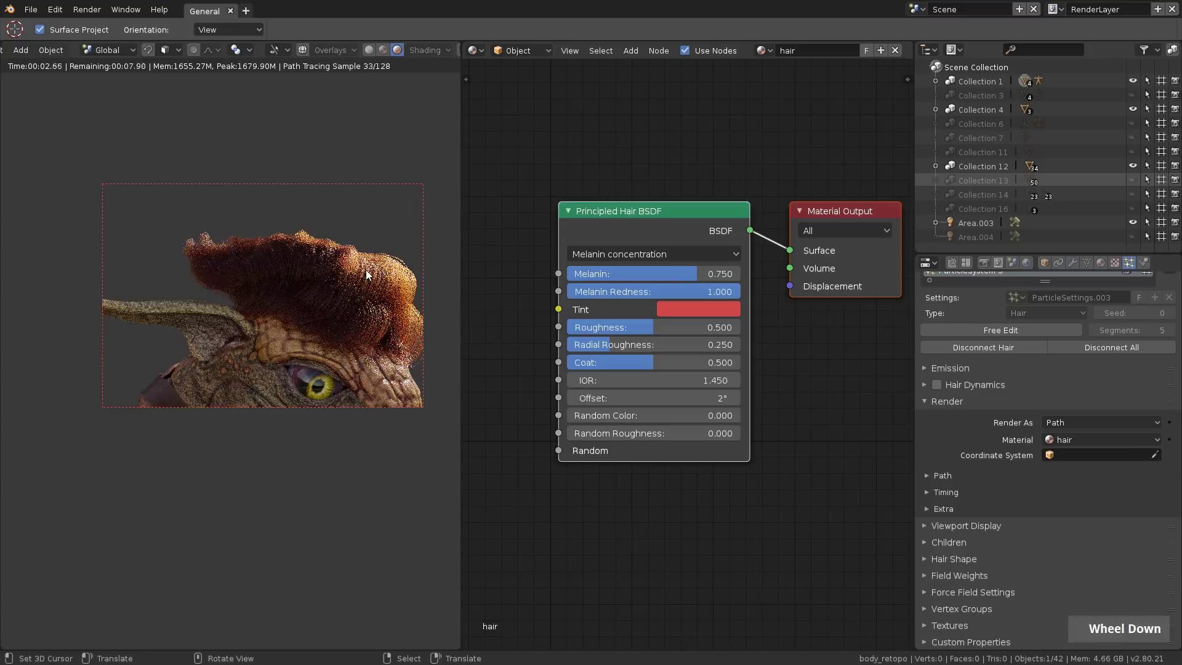
shift+middle_drag(375, 297, 349, 296)
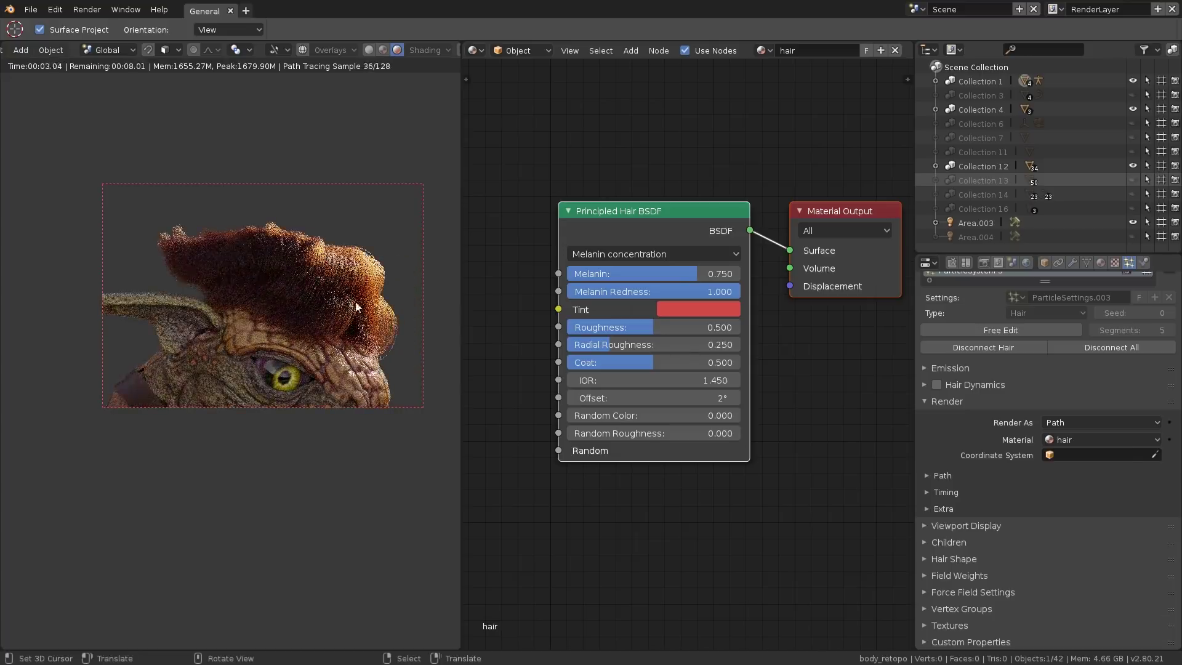
drag(659, 327, 586, 326)
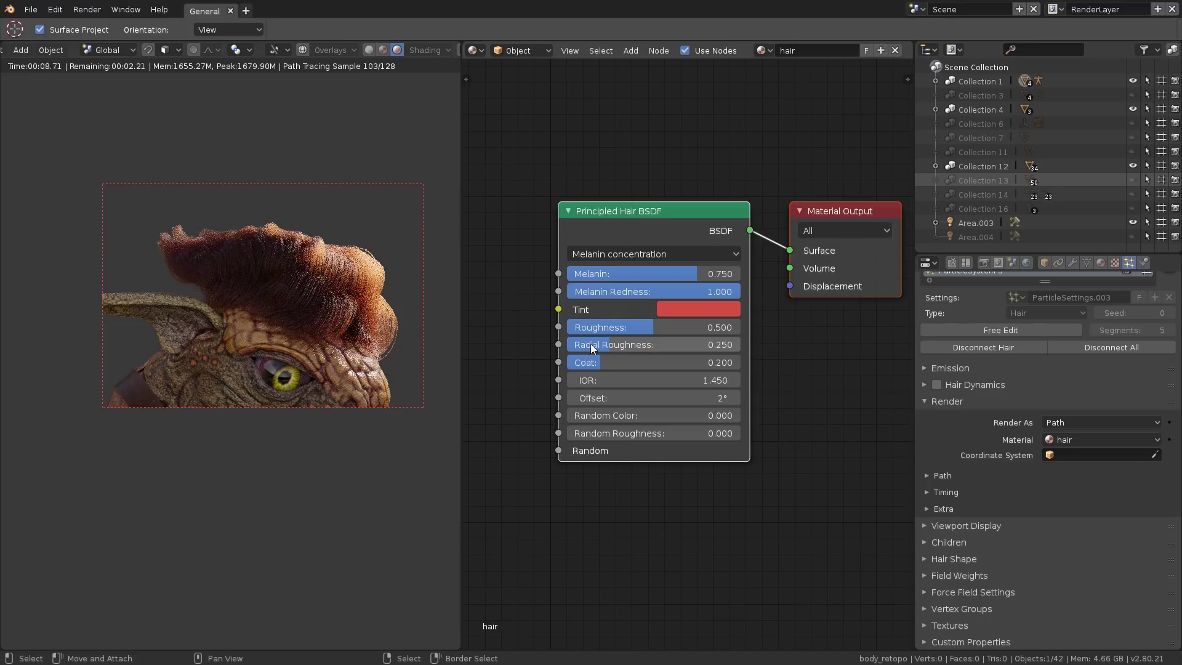
Step: Try an IOR of 1.0 on the hair shader and raise it in increments to 1.4
click(645, 380)
text(1.45)
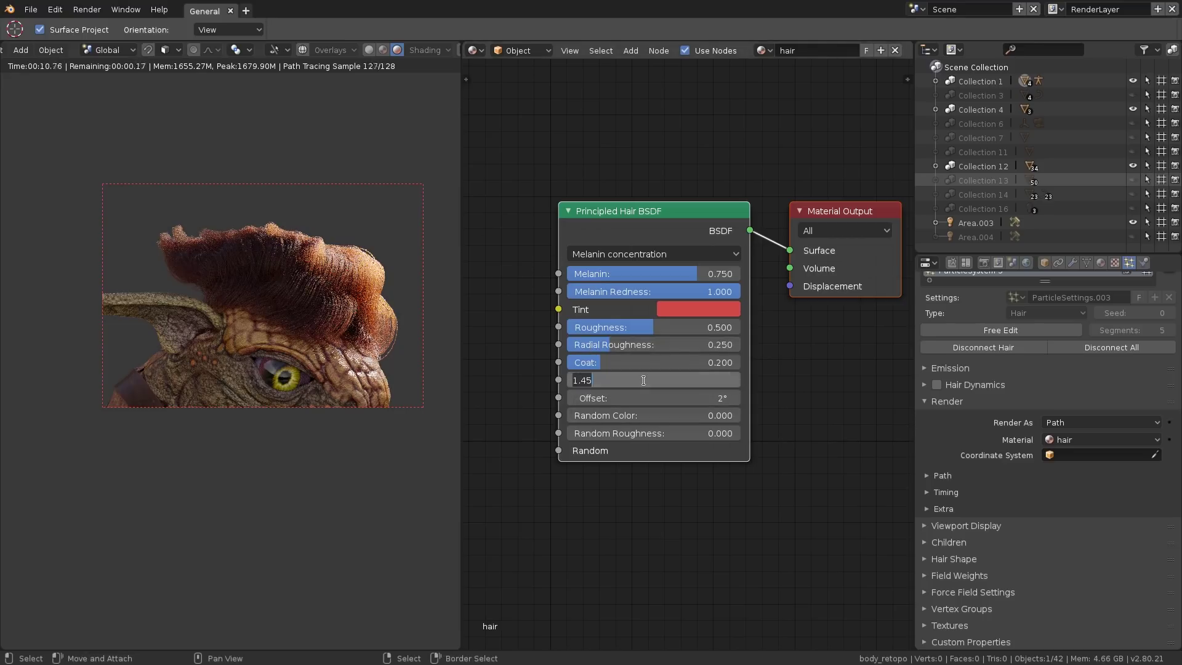
key(Return)
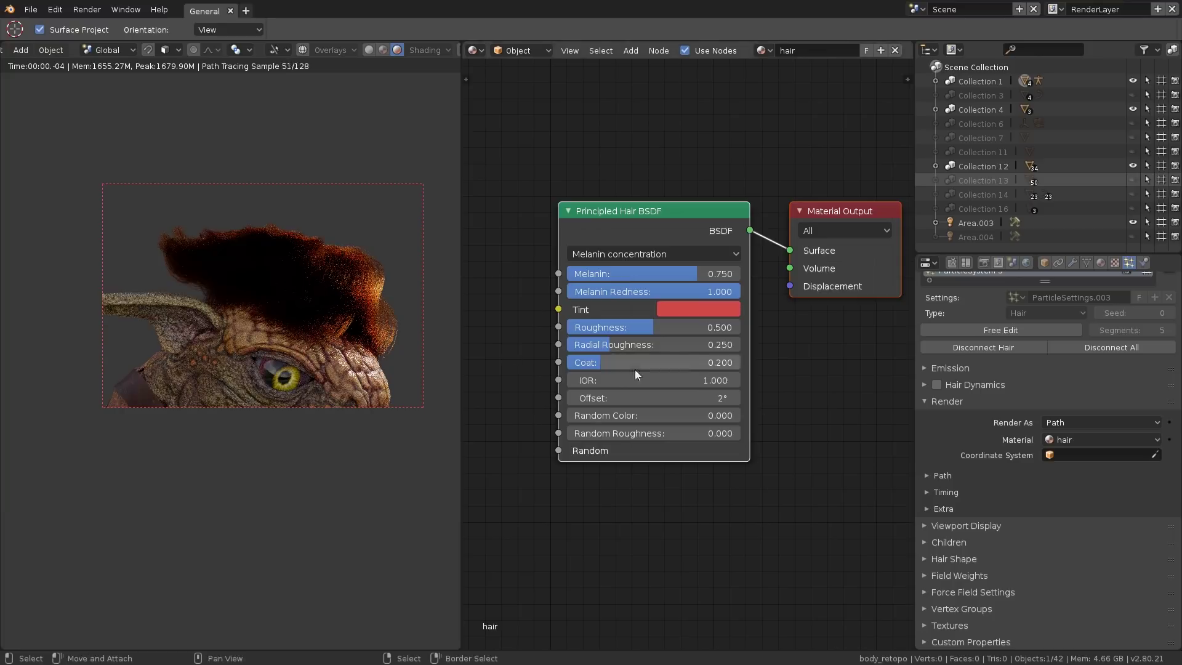
click(736, 379)
double_click(735, 380)
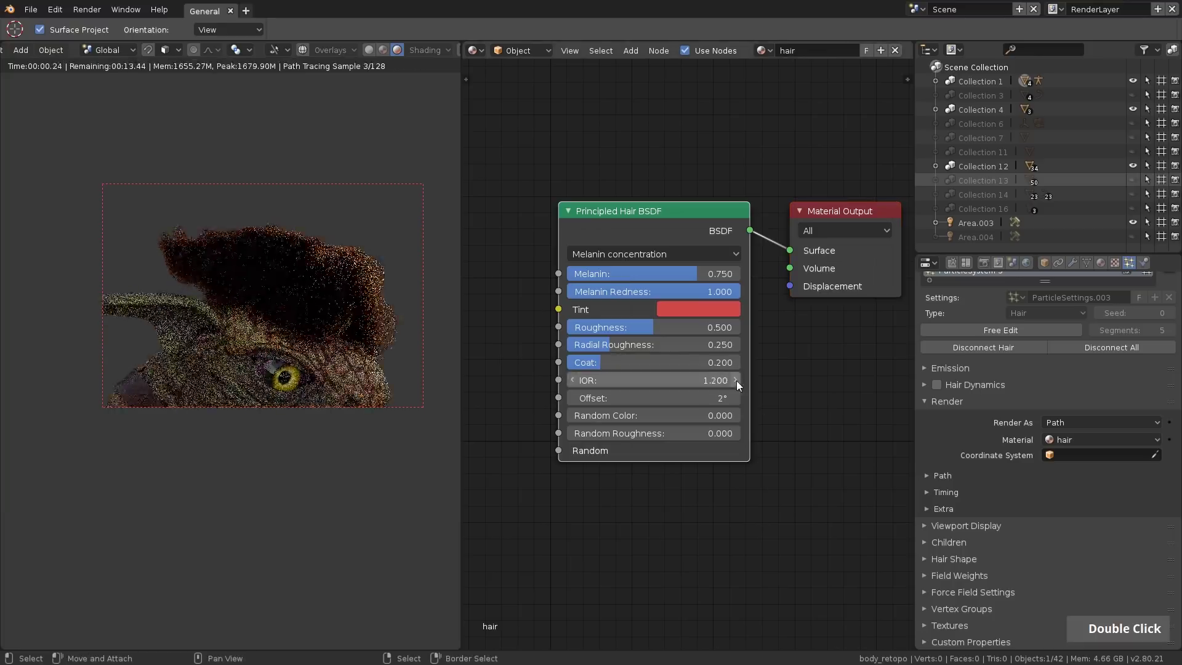
click(736, 380)
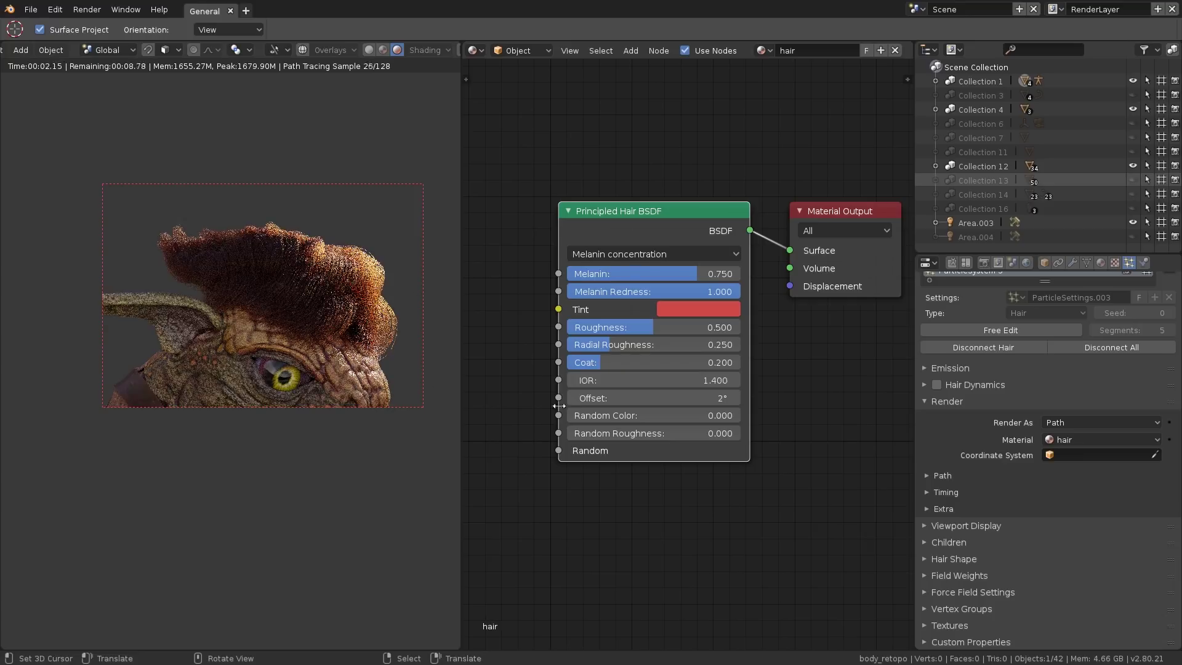
Step: Set the hair shader's IOR to 1.55
click(659, 380)
text(1.55)
key(Return)
Step: Try Random Color values of 1 and 0.5 and compare the strand variation in the hair
scroll(660, 380, up, 1)
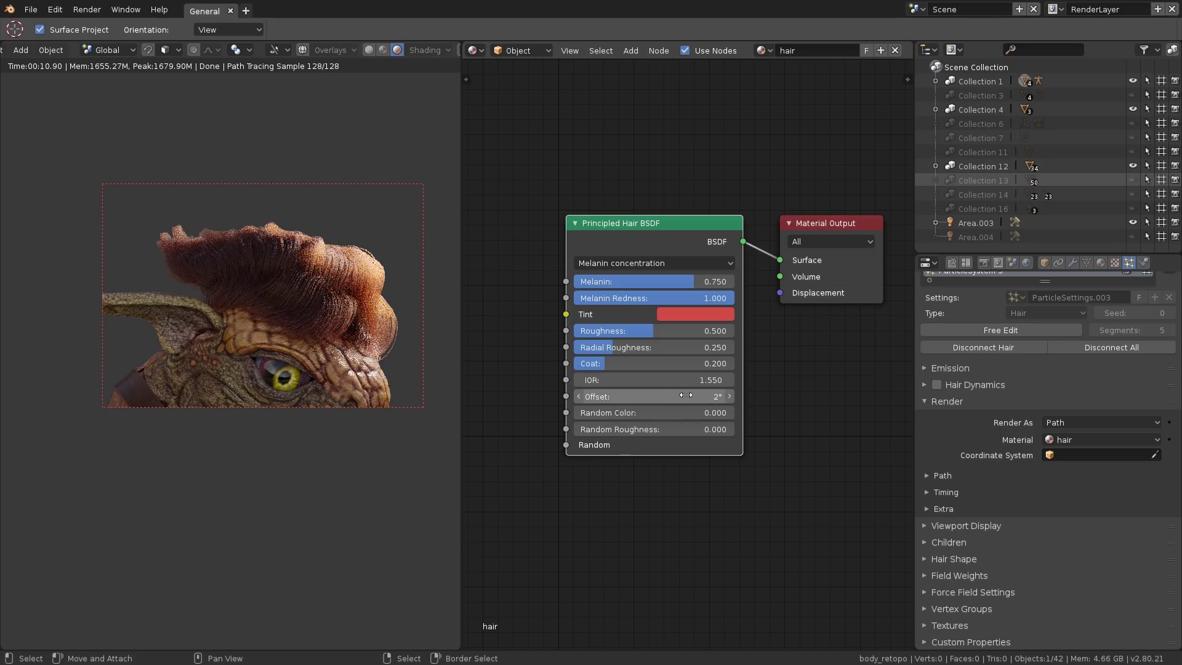
click(652, 413)
text(1)
key(Return)
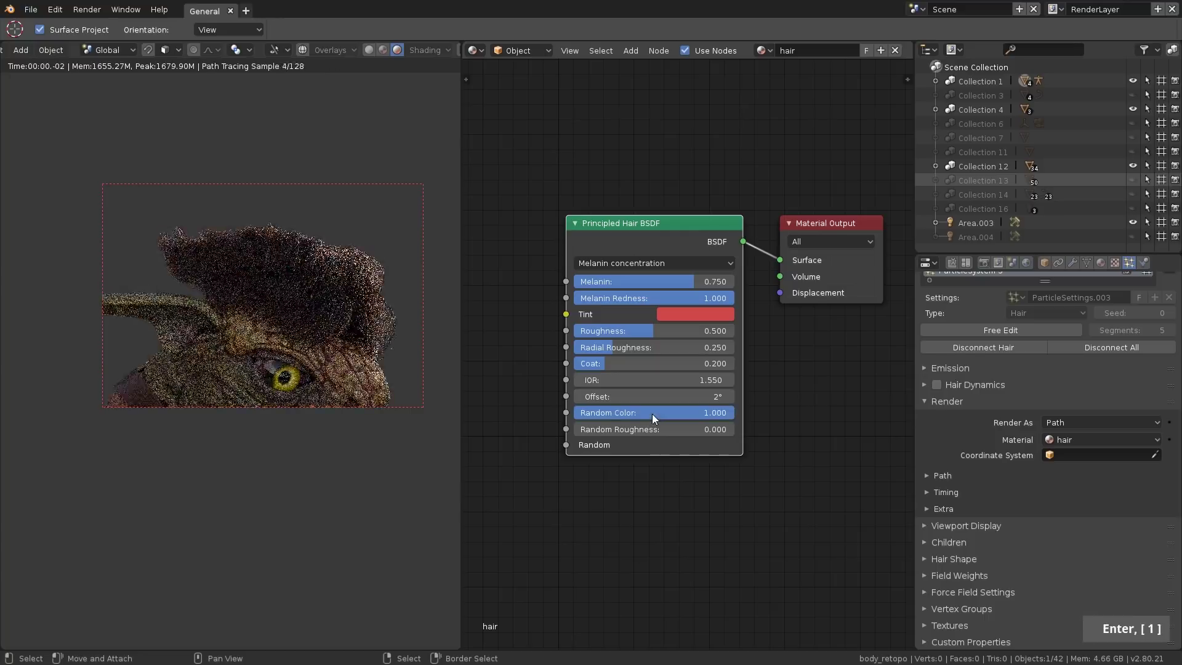
scroll(338, 303, up, 4)
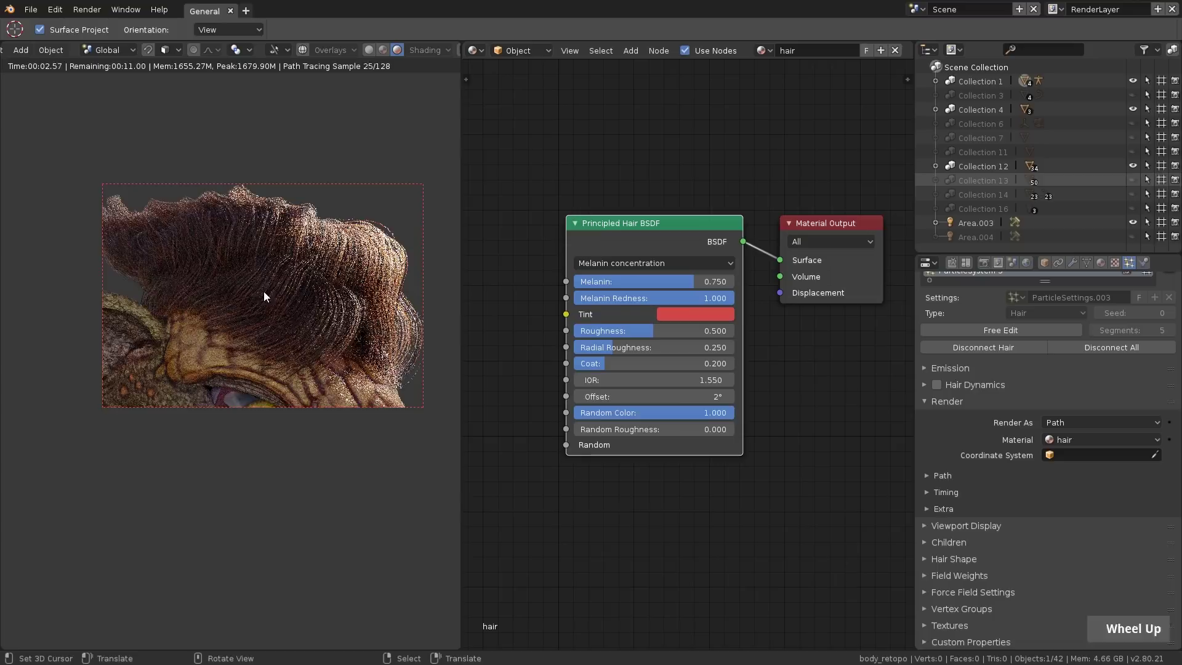
key(Return)
text(0.5)
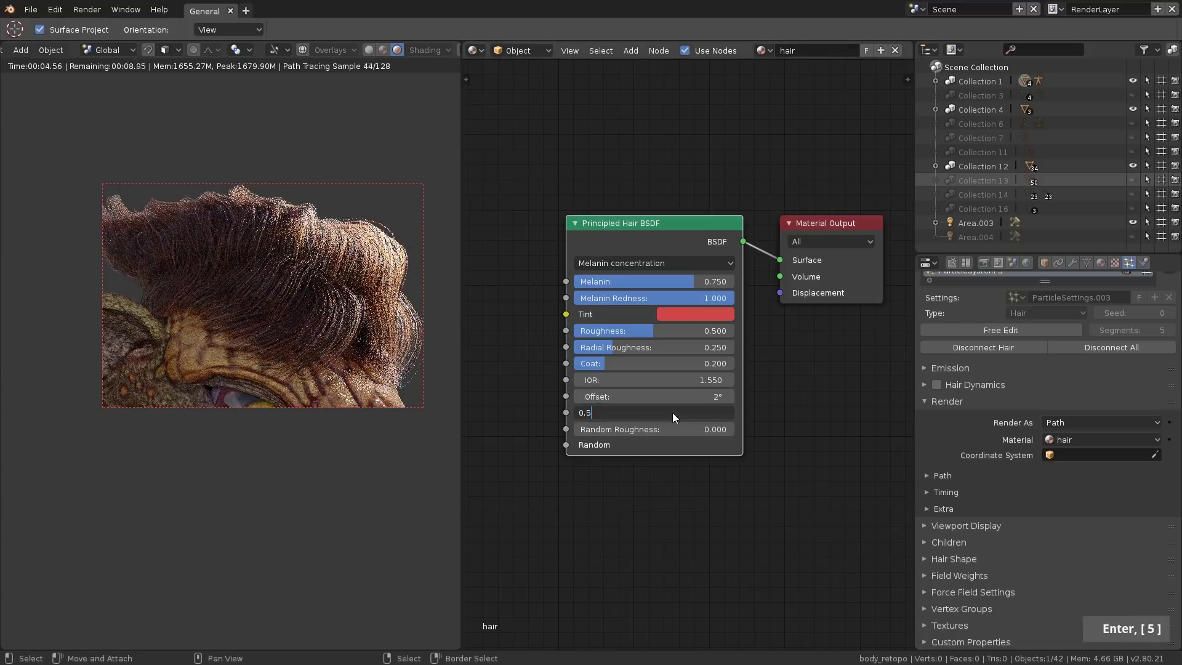
key(Return)
Step: Set both Random Color and Random Roughness of the hair shader to 0.25
click(656, 413)
text(0.25)
key(Return)
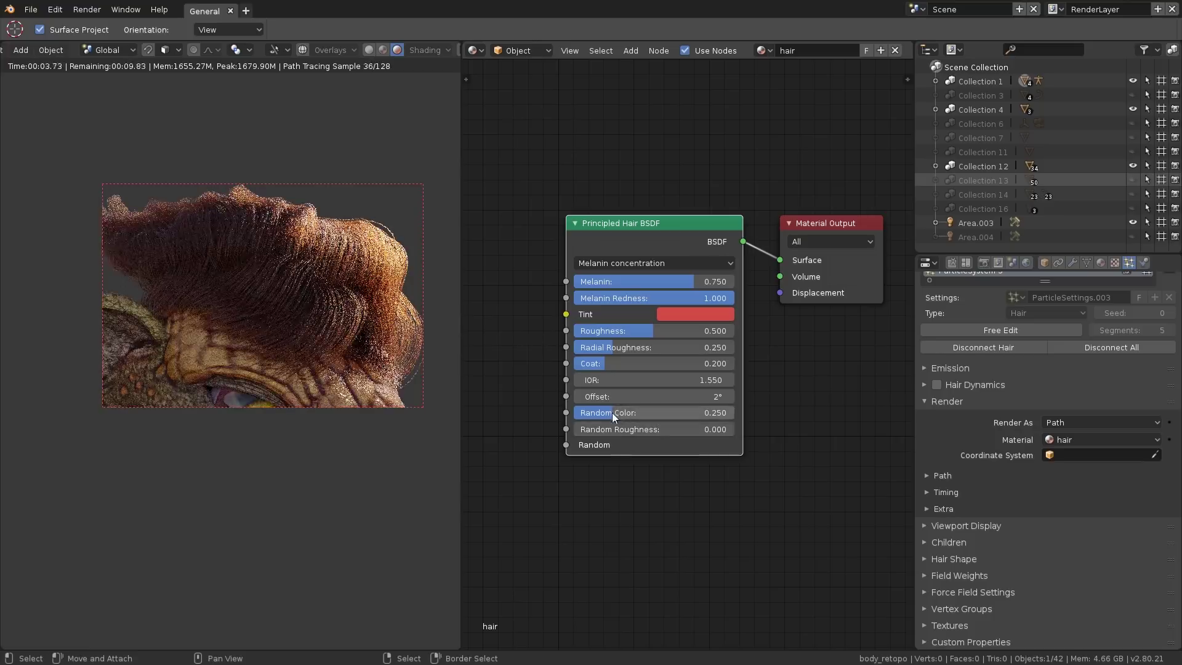
click(623, 427)
text(.25)
key(Return)
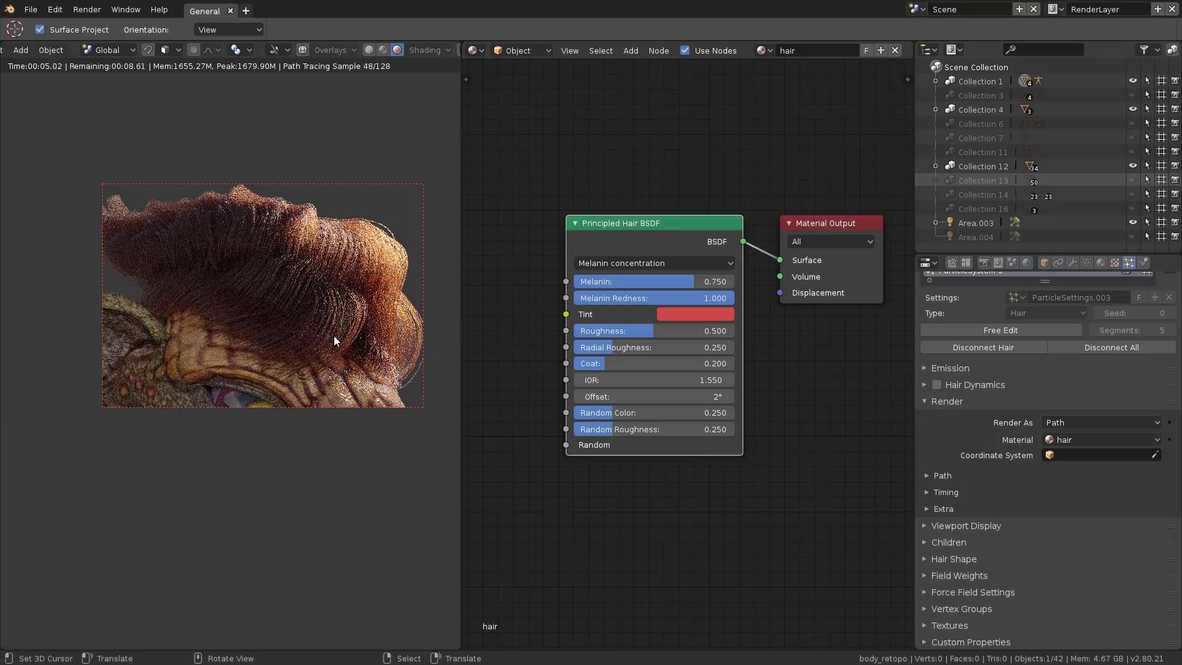
middle_drag(346, 320, 315, 311)
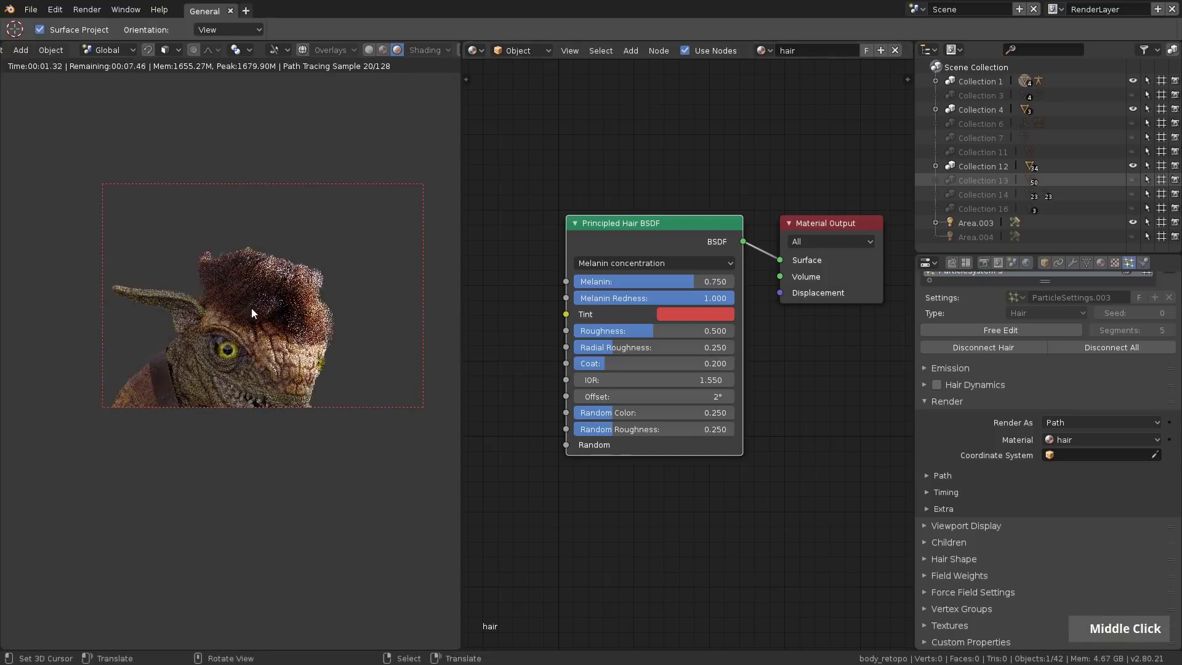
shift+middle_drag(257, 342, 292, 302)
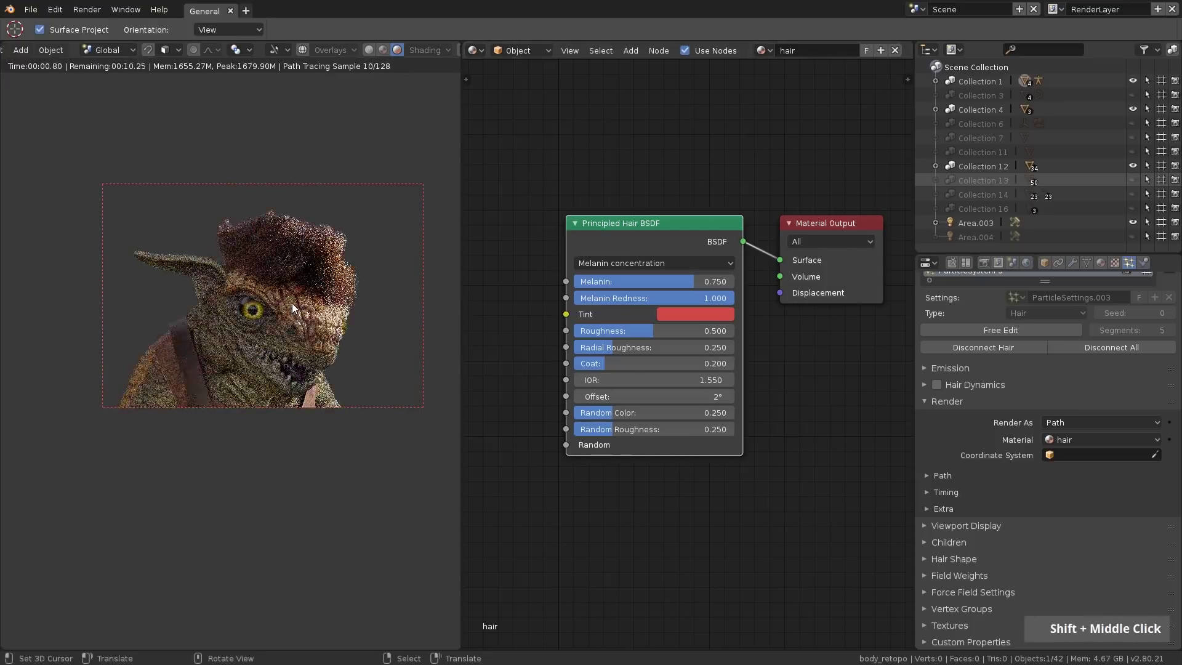
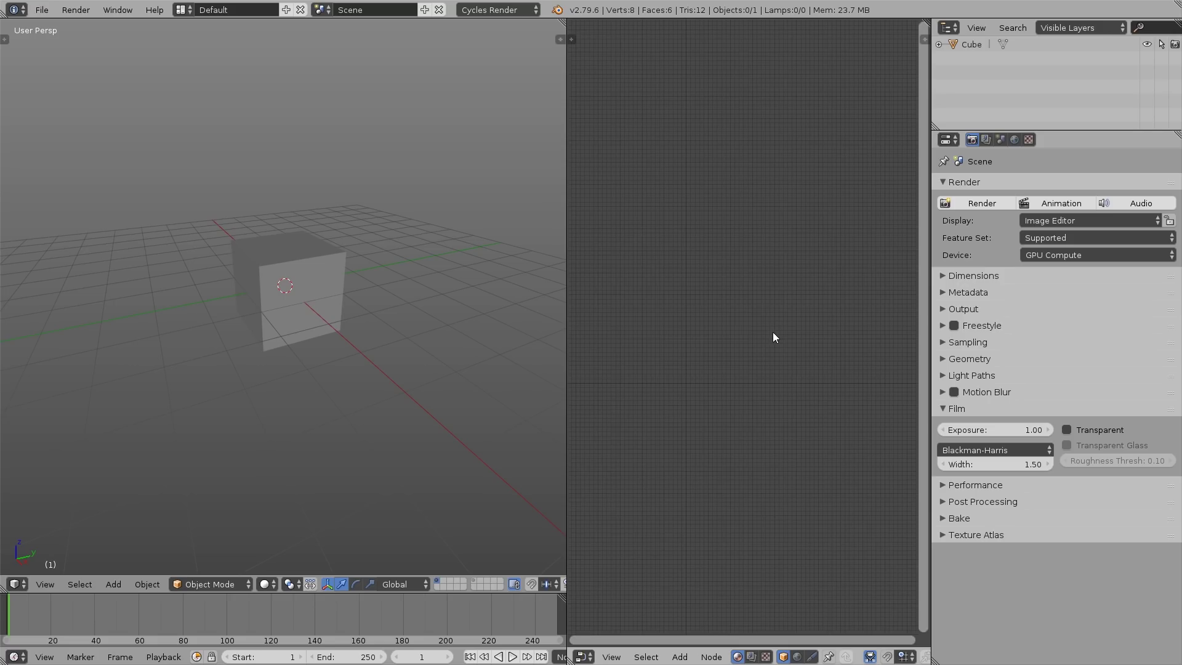
Step: Apply Quick Smoke to the cube and examine the Principled Volume node of the smoke domain's material
right_click(323, 272)
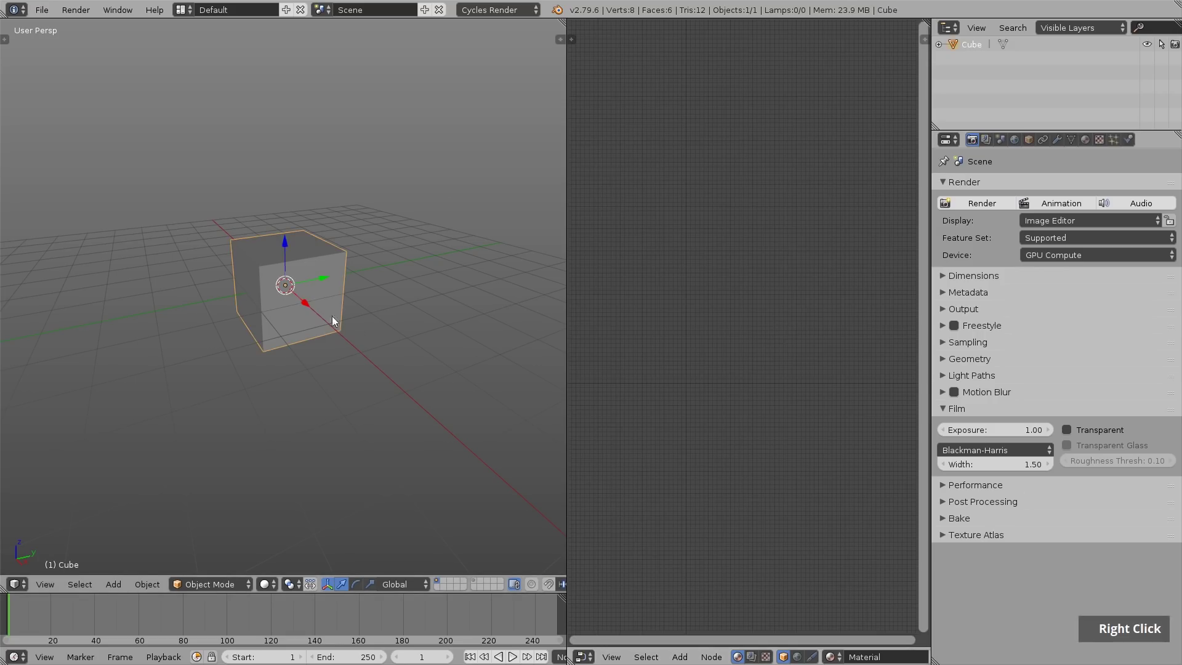
key(space)
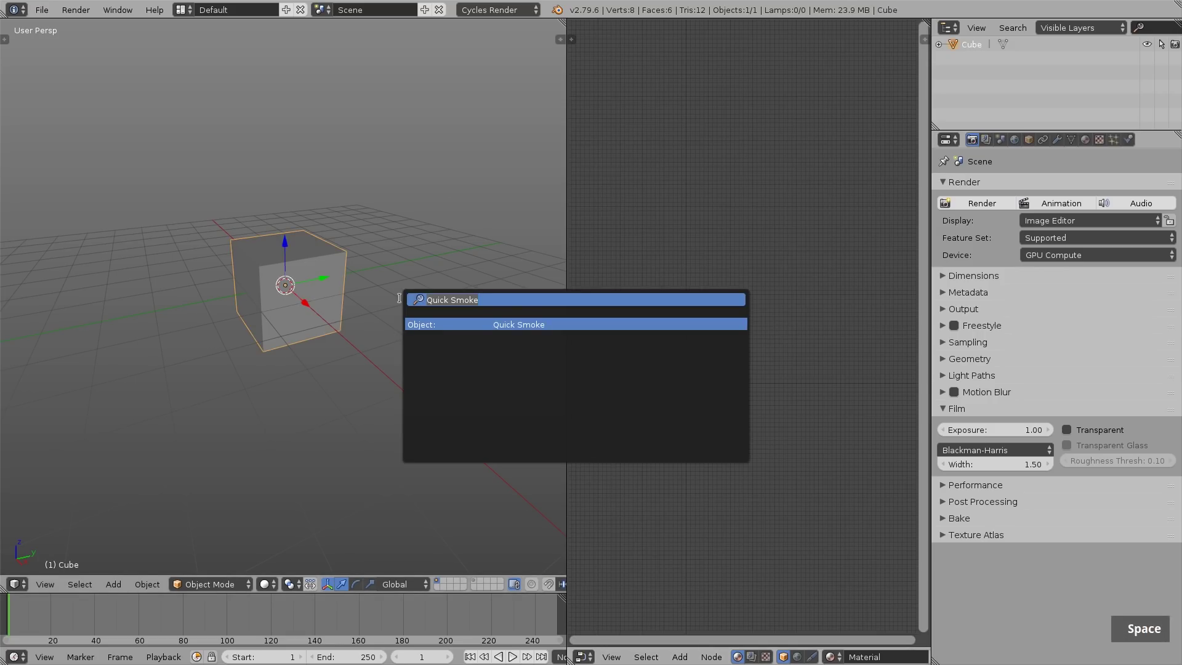
key(Return)
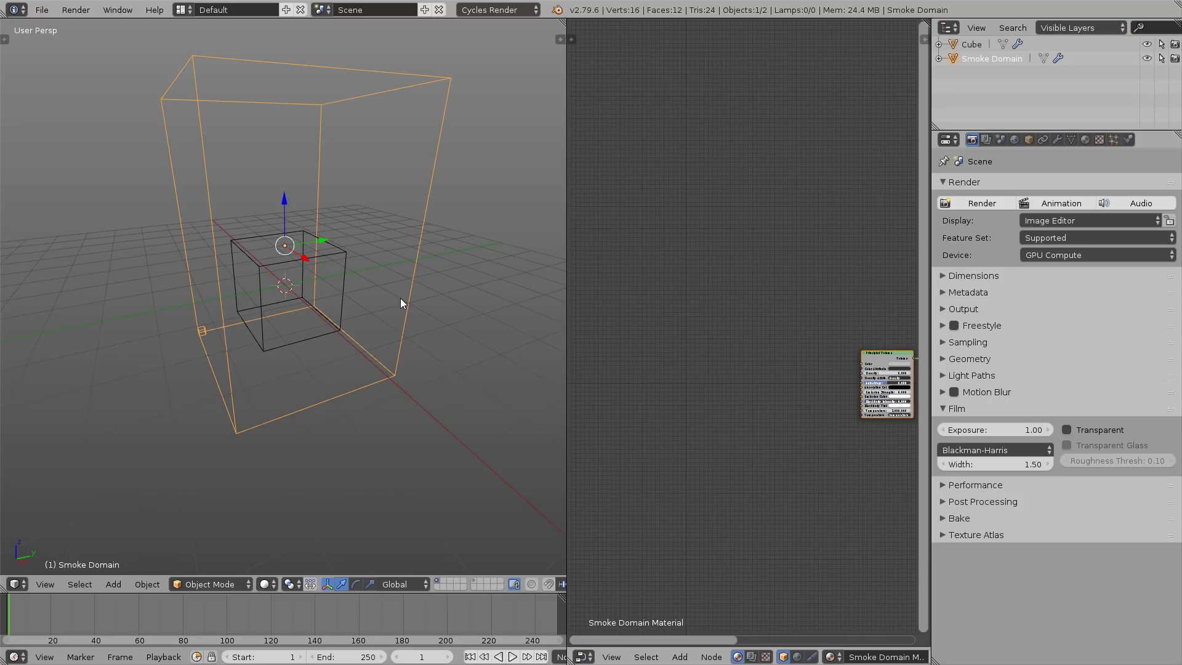
scroll(852, 415, up, 2)
middle_drag(851, 415, 765, 366)
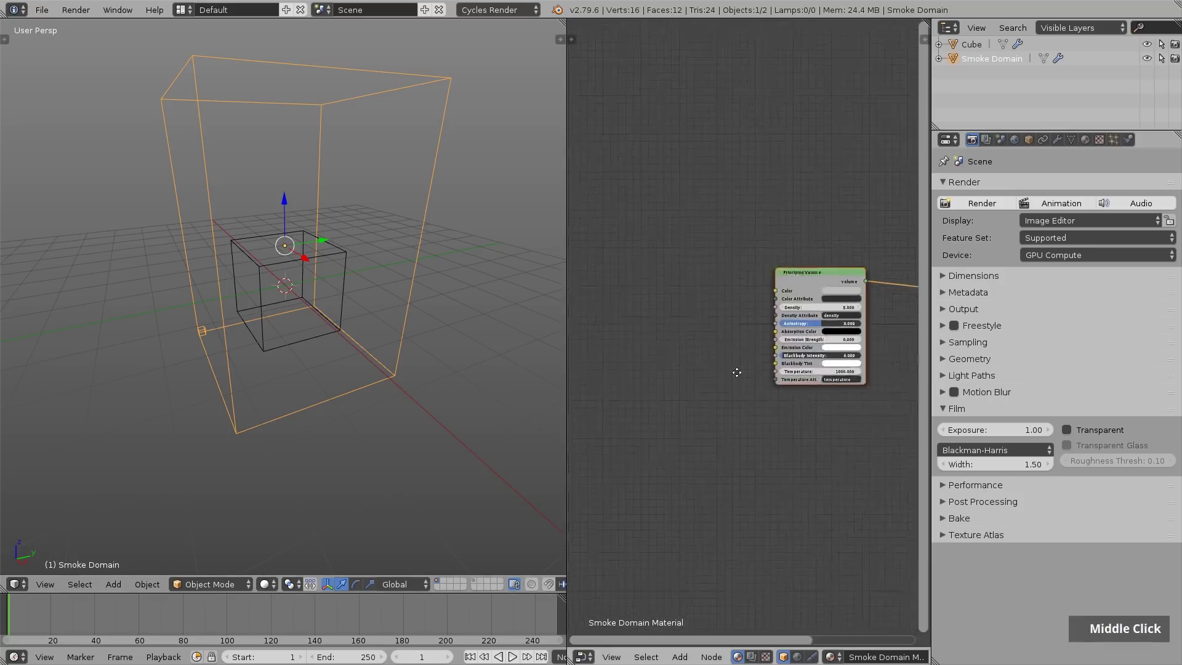
scroll(848, 348, up, 1)
middle_drag(850, 353, 756, 348)
scroll(756, 348, up, 1)
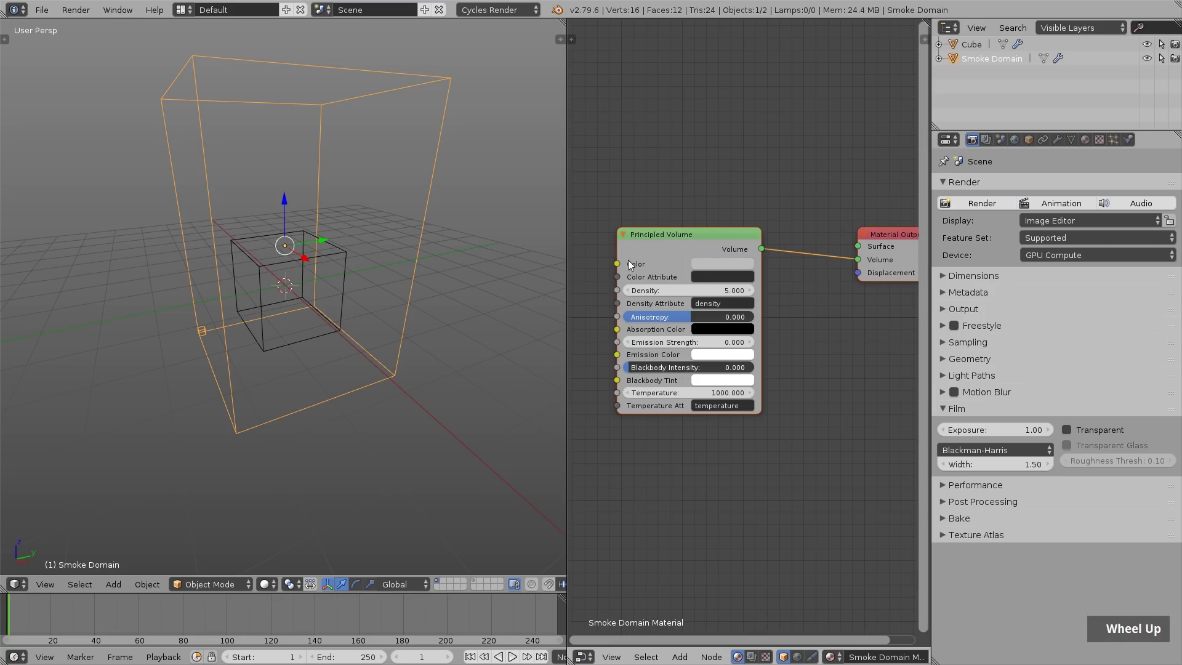
Step: Examine the Principled Volume link to the Material Output's Volume input and move the shader node closer to the output node
scroll(718, 249, up, 1)
middle_drag(866, 255, 814, 273)
scroll(815, 273, up, 2)
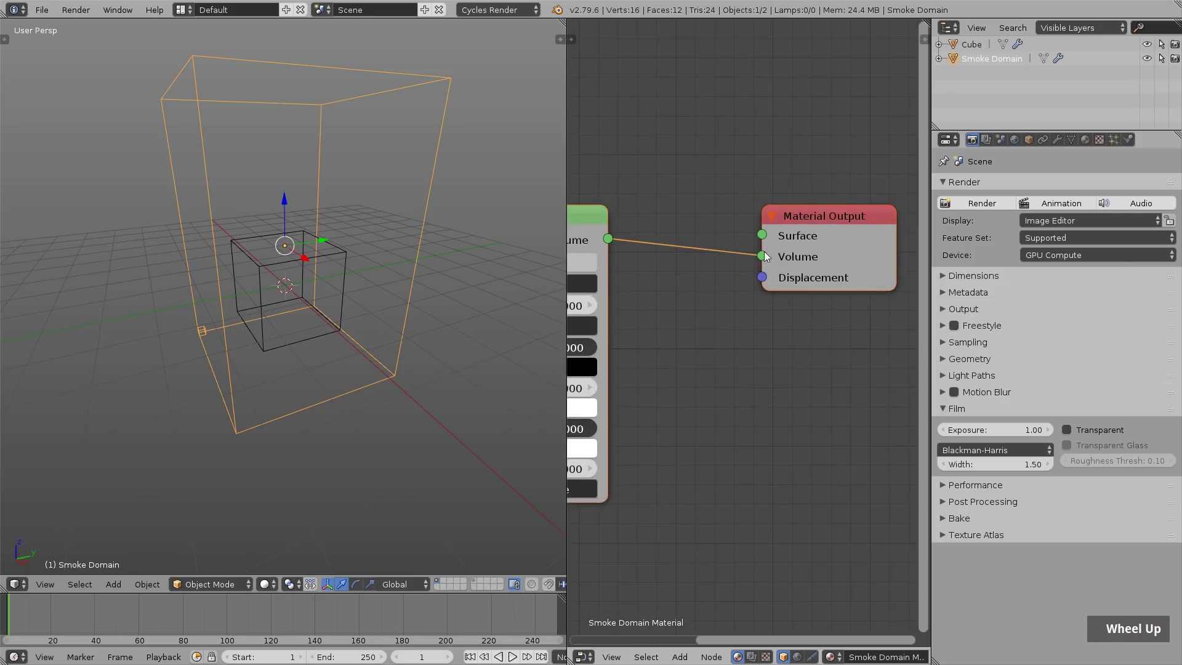
scroll(779, 253, down, 2)
mouse_move(780, 254)
middle_down()
mouse_move(800, 252)
mouse_move(770, 248)
middle_up()
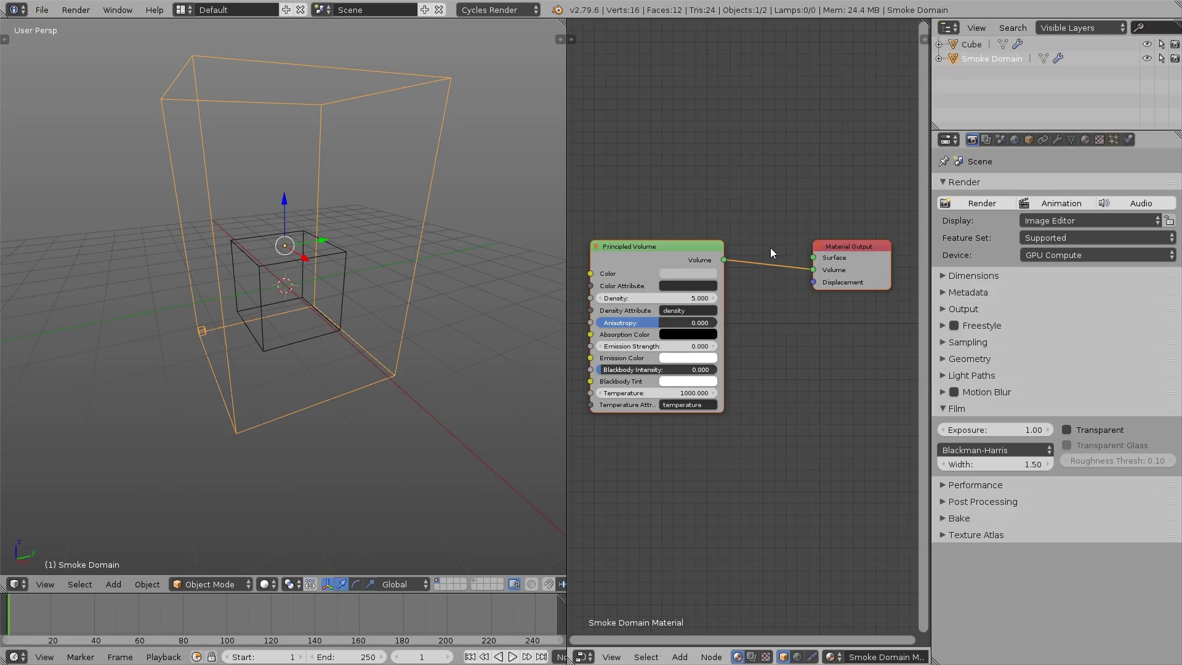
middle_drag(734, 361, 766, 324)
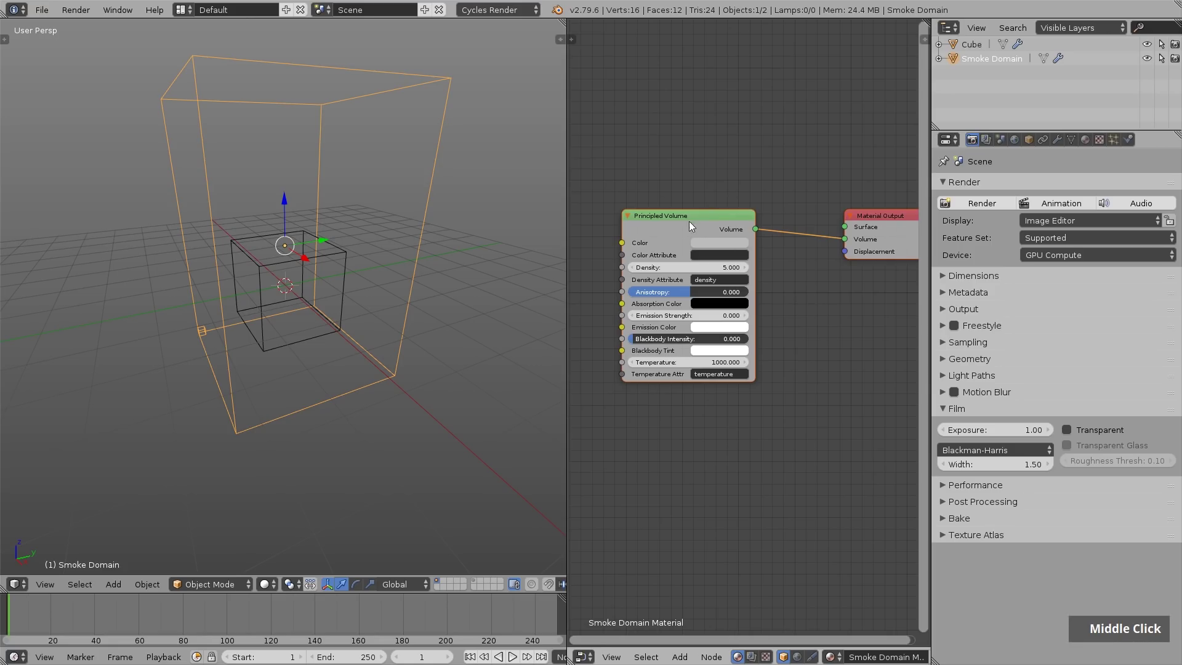
drag(689, 221, 736, 232)
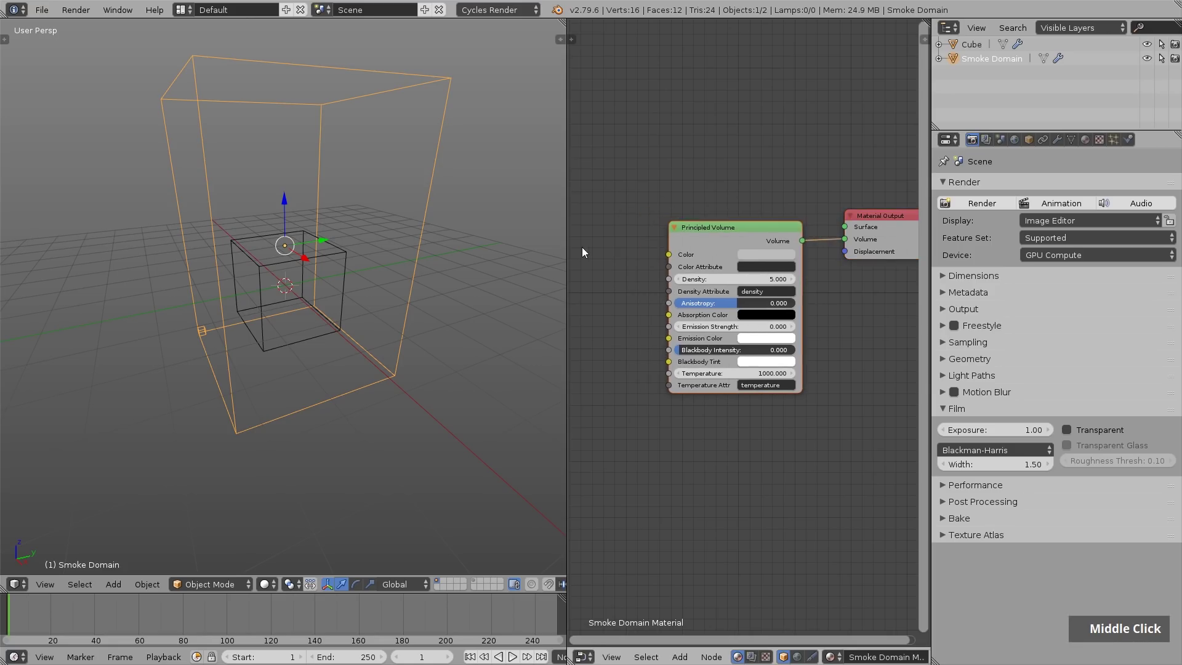
middle_click(728, 289)
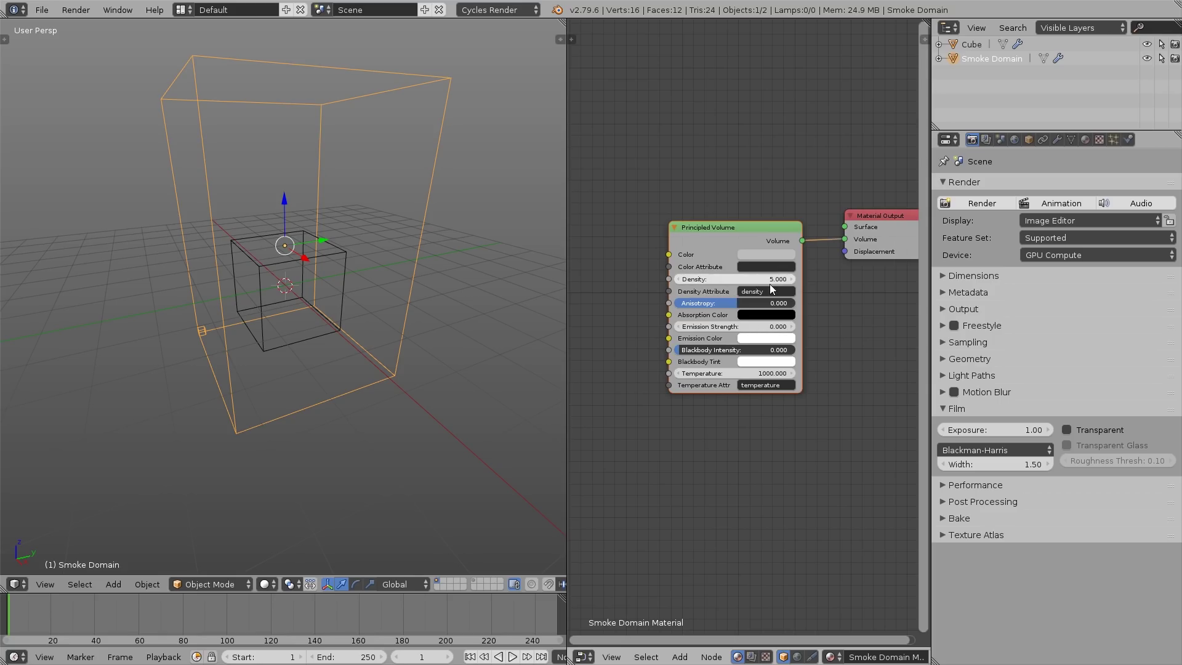
Step: Set the smoke flow type of the cube to Fire + Smoke
right_click(316, 261)
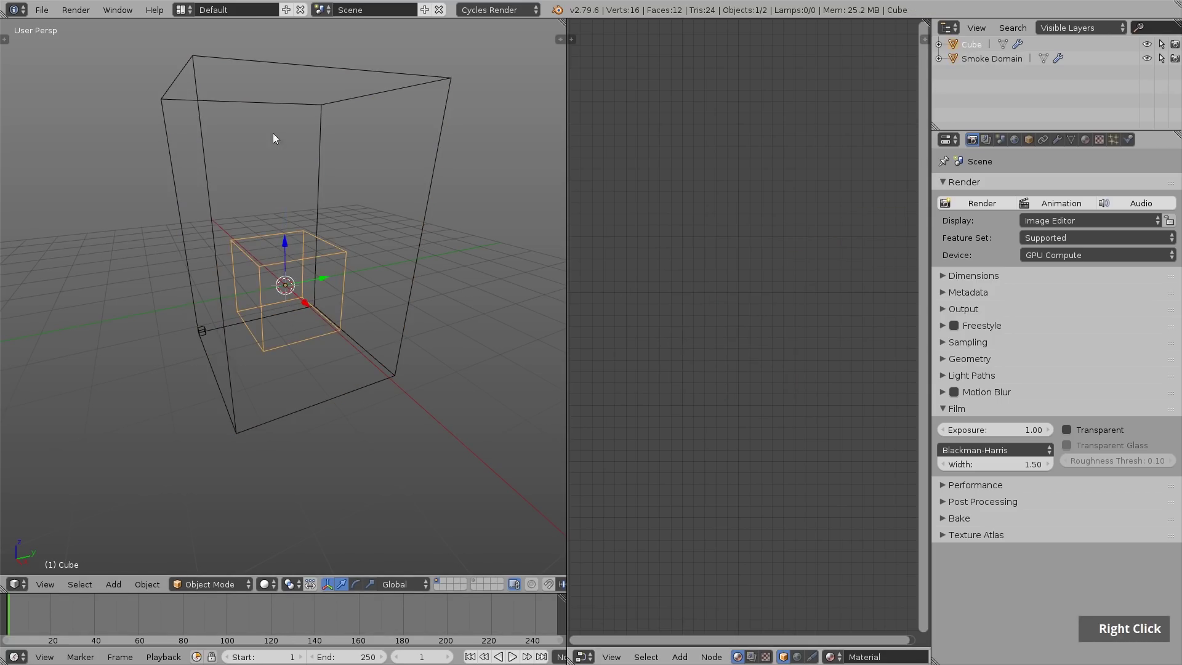
click(1129, 139)
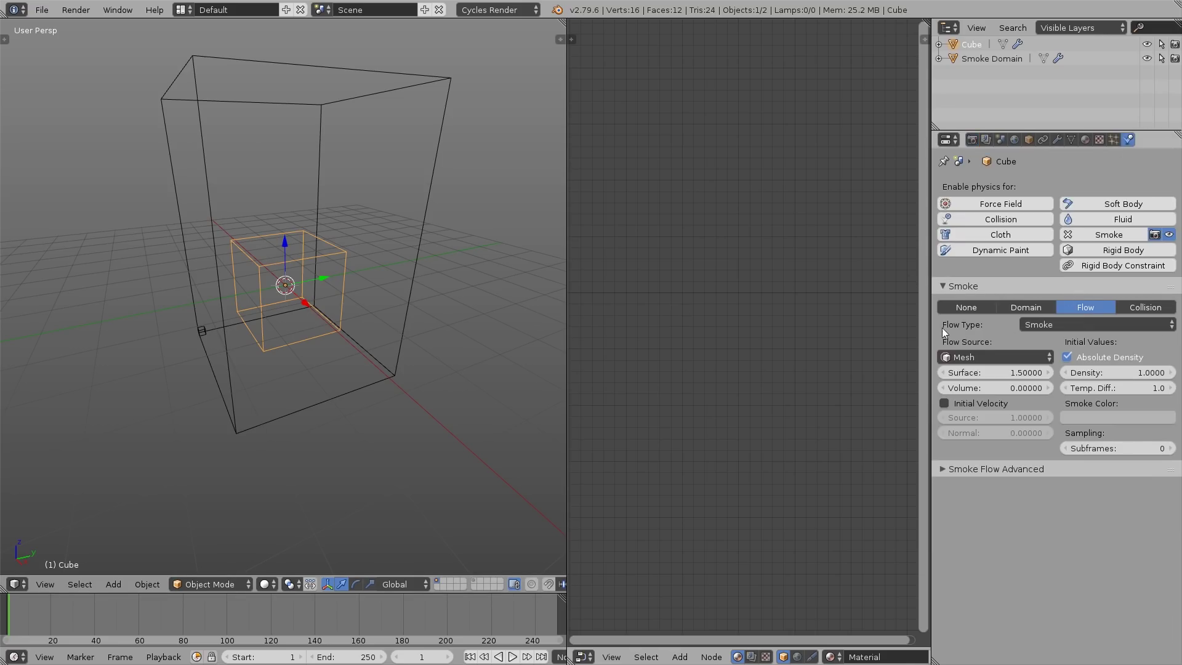
click(1065, 325)
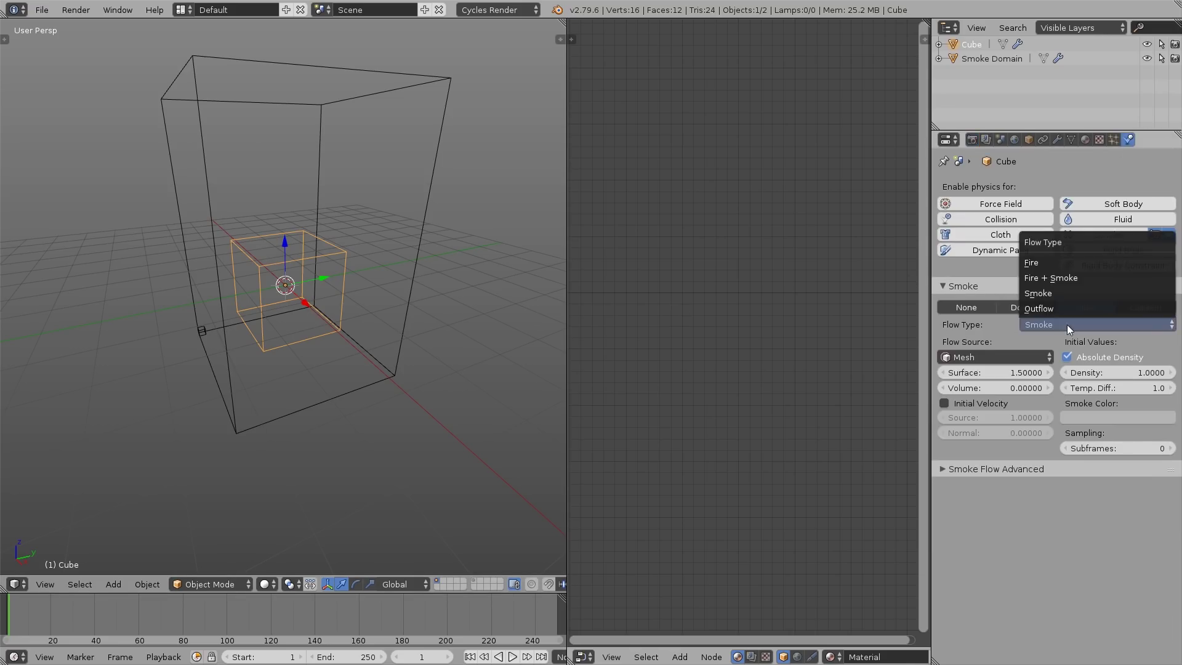
click(1067, 278)
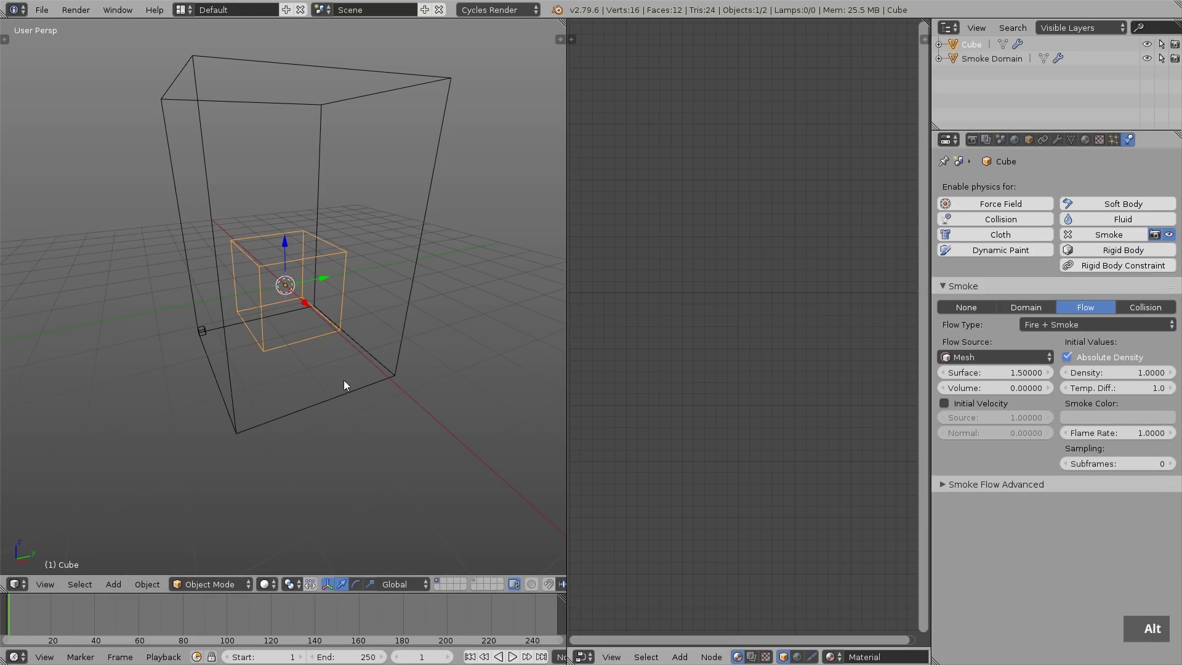
Step: Play the simulation, shrink the cube and move it into the lower part of the smoke domain
key(alt+a)
right_click(280, 265)
right_click(280, 265)
key(g)
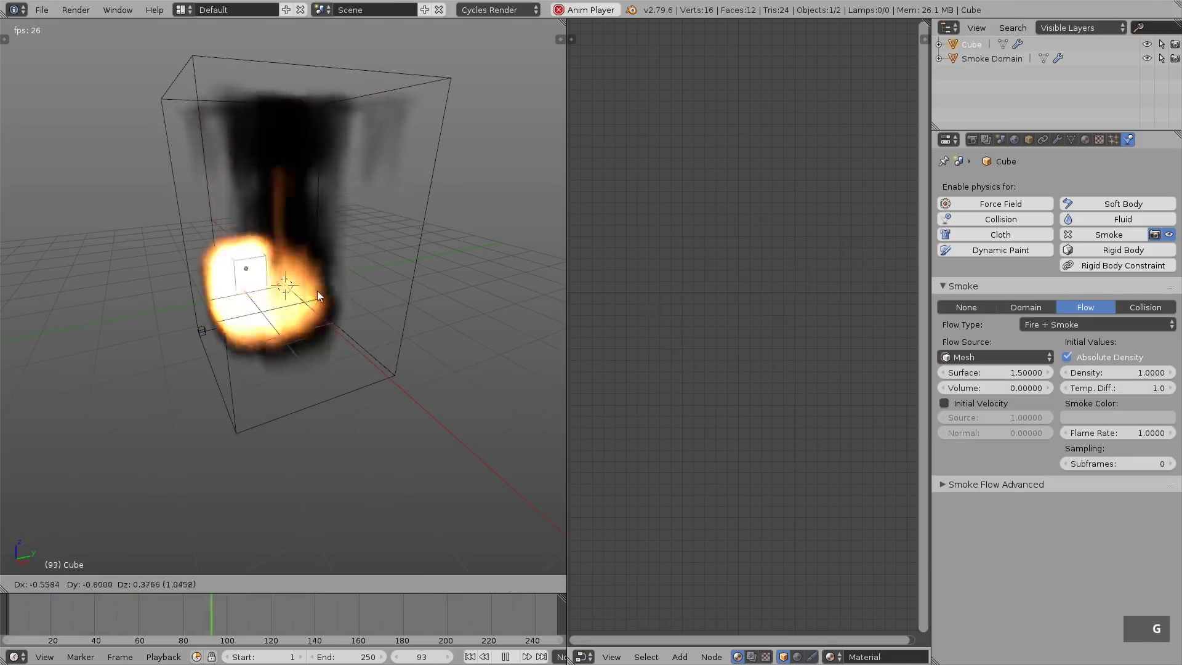
click(356, 340)
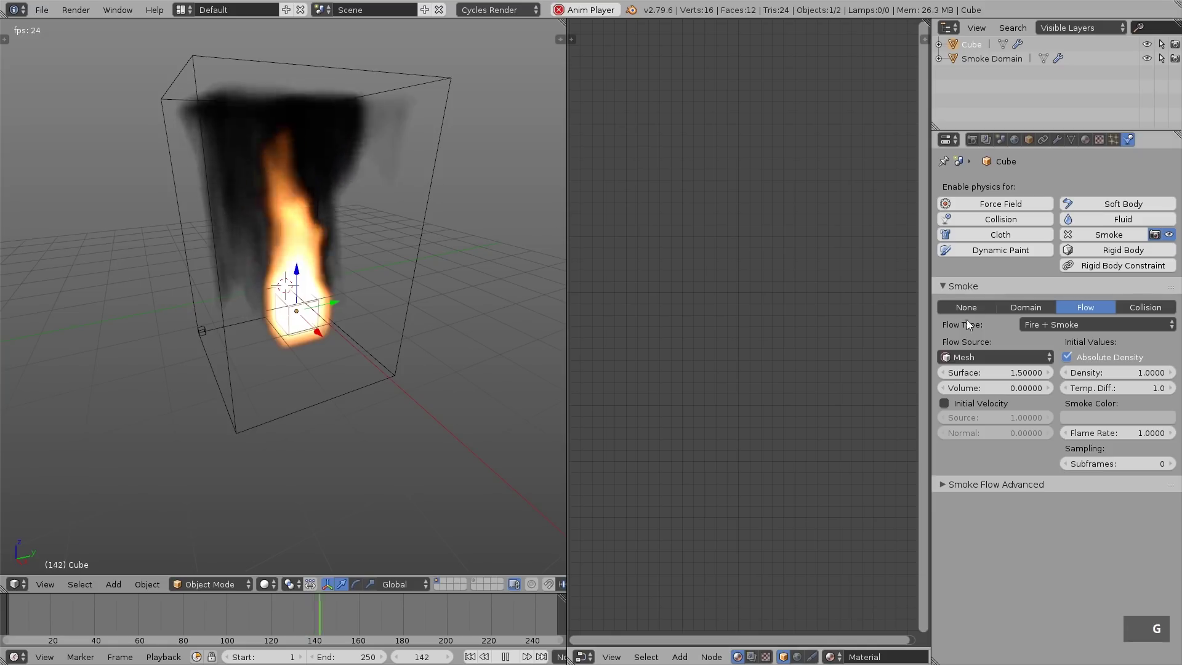
Step: Set the smoke domain's resolution divisions to 64 and enable Smoke High Resolution and Smoke Adaptive Domain
right_click(436, 183)
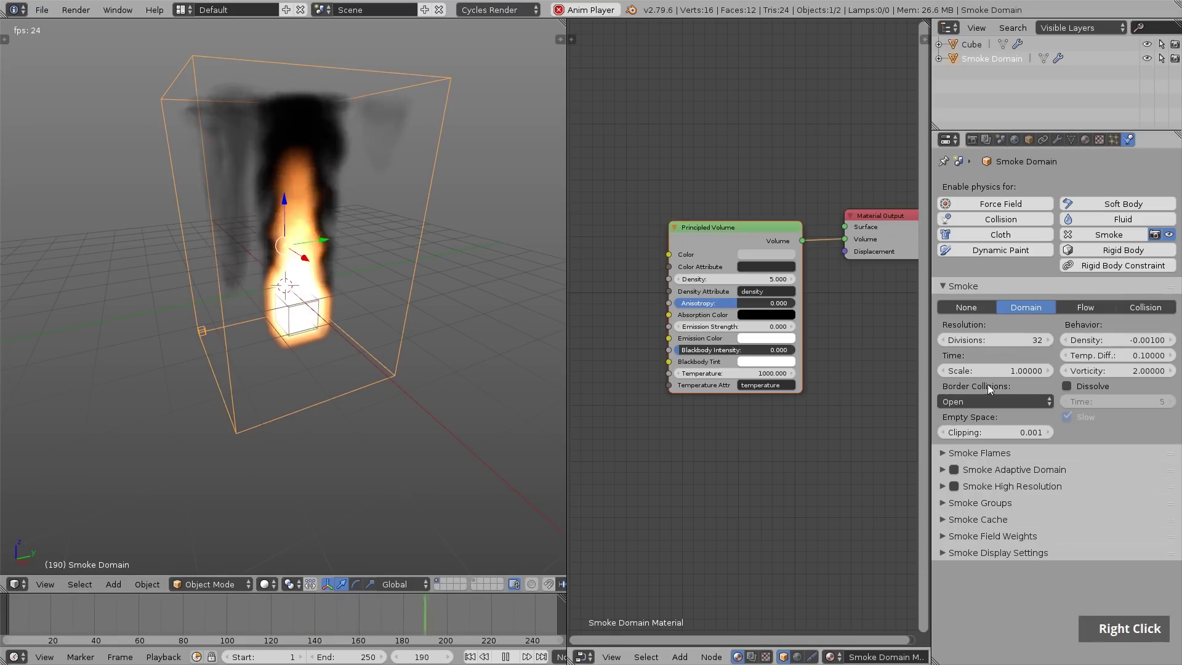
click(1009, 340)
text(64)
key(Return)
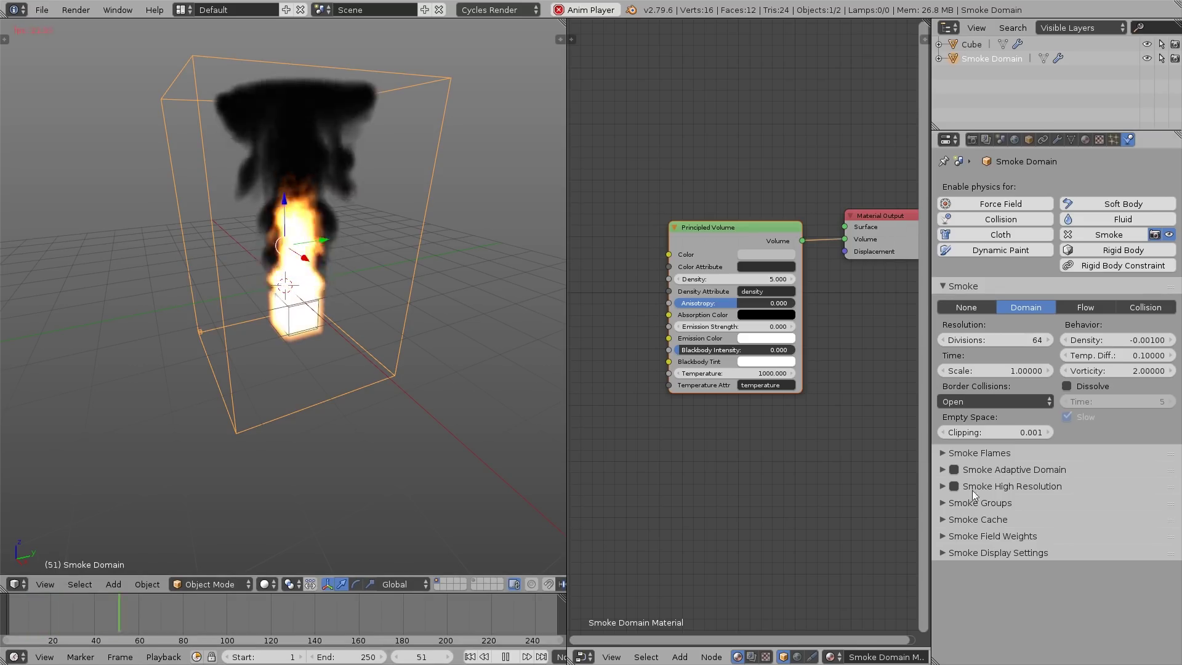
click(954, 486)
click(954, 469)
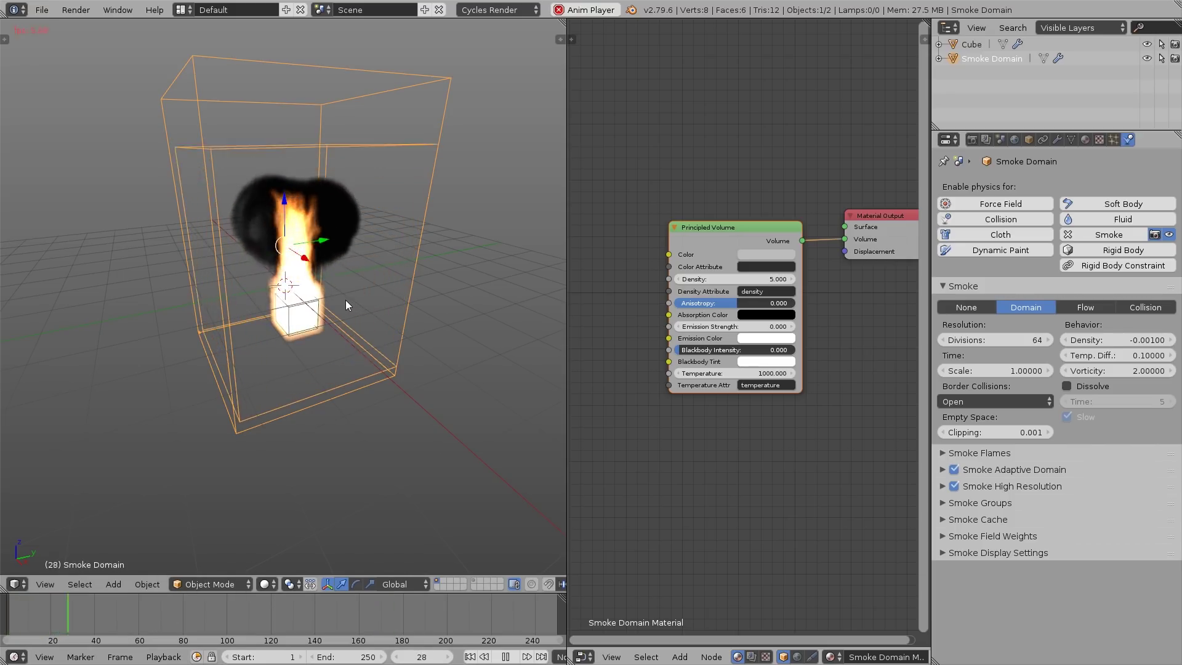
Step: Stop the simulation at frame 35 and preview the smoke in rendered viewport shading
key(alt+a)
mouse_move(308, 177)
shift+middle_down()
mouse_move(325, 184)
mouse_move(345, 231)
shift+middle_up()
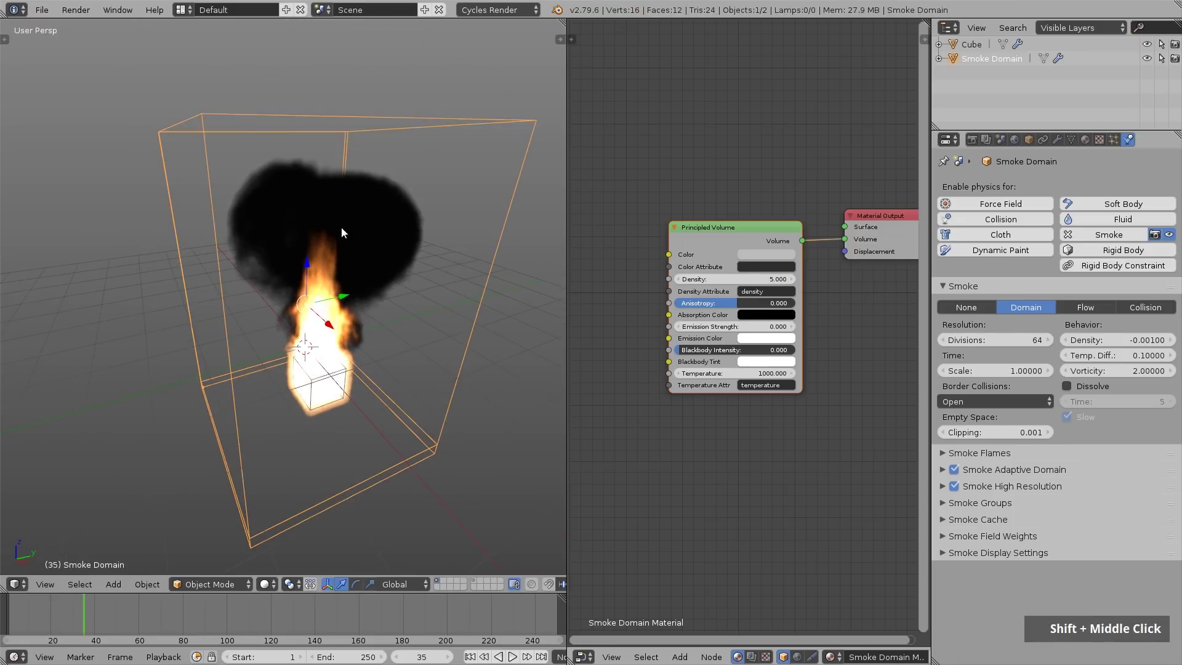
key(shift+z)
middle_drag(359, 285, 377, 309)
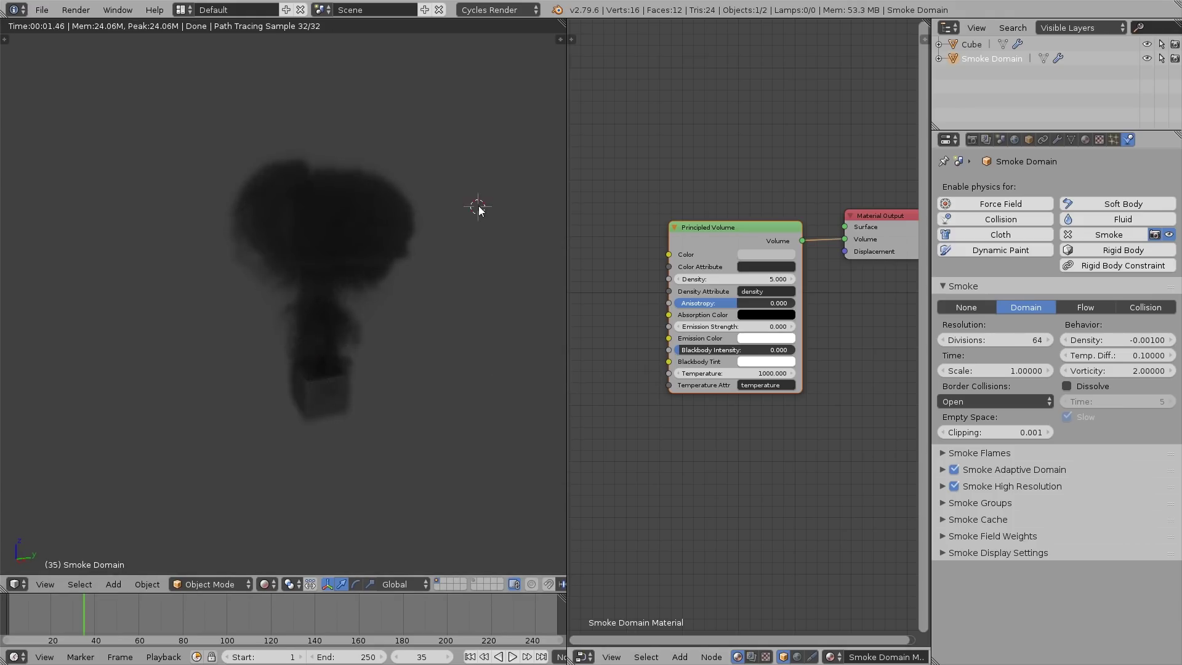
Step: Add an area lamp beside the smoke, scale and rotate it to light the cloud, and set its strength to 250
key(shift+a)
mouse_move(450, 369)
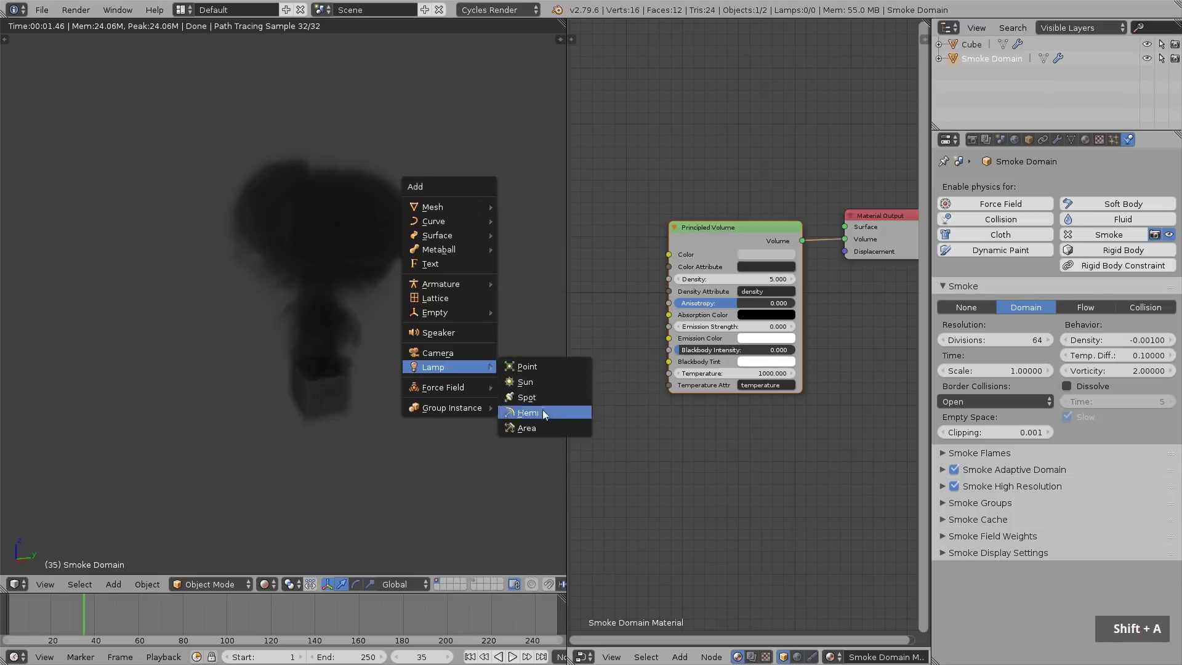
click(537, 428)
key(s)
click(264, 356)
key(r)
click(400, 277)
key(r)
click(435, 335)
key(shift+z)
scroll(360, 353, up, 2)
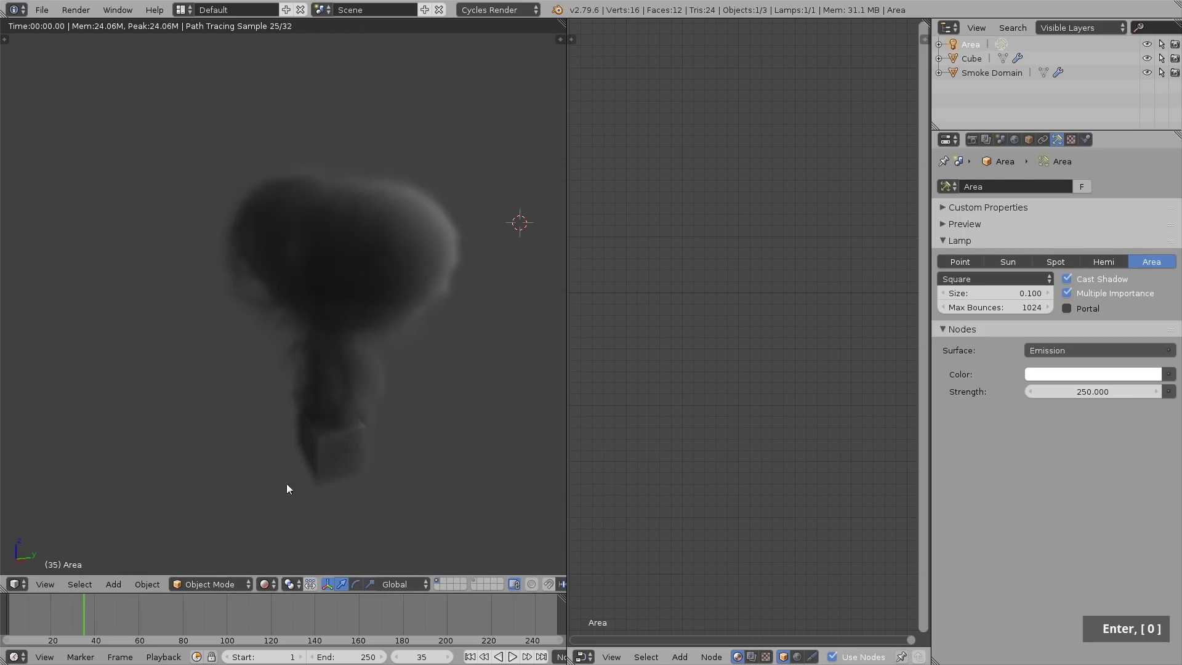
Step: Add an Attribute node named "flame" to the Smoke Domain material
right_click(346, 430)
middle_drag(585, 392, 618, 252)
key(shift+a)
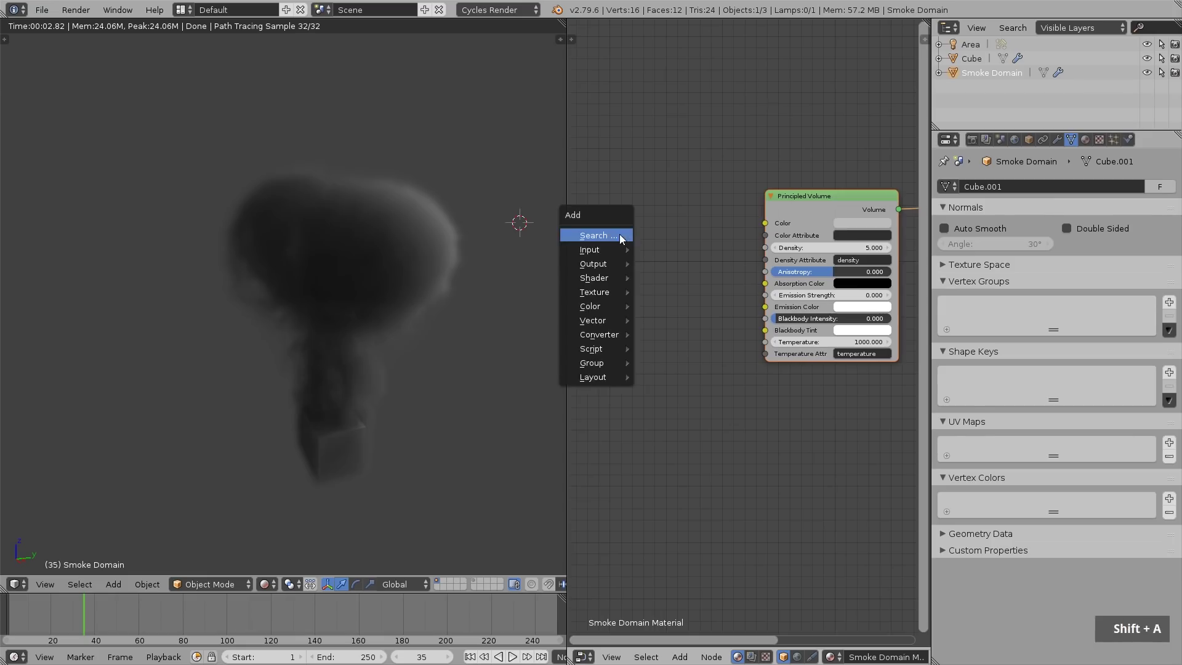
mouse_move(613, 249)
click(682, 284)
click(663, 319)
scroll(663, 318, up, 1)
text(flame)
key(Return)
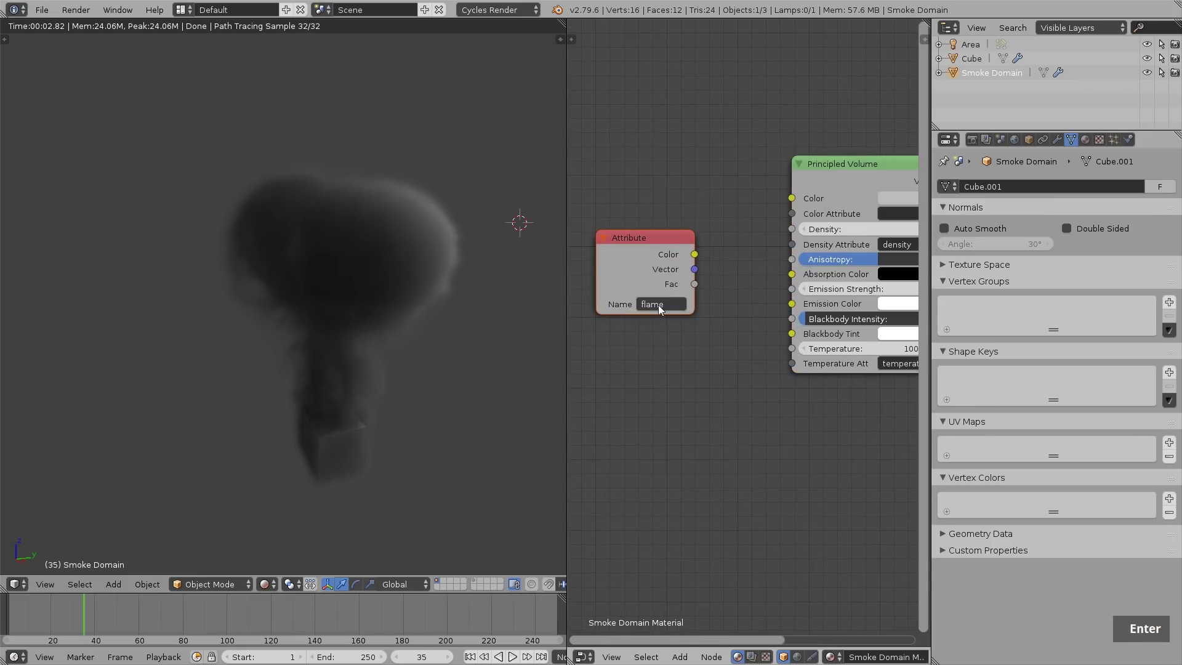
Step: Connect the flame Attribute node's Color output to the Principled Volume's Emission Strength and check the rendered flames
middle_drag(696, 322, 735, 317)
scroll(768, 325, down, 1)
drag(693, 268, 633, 249)
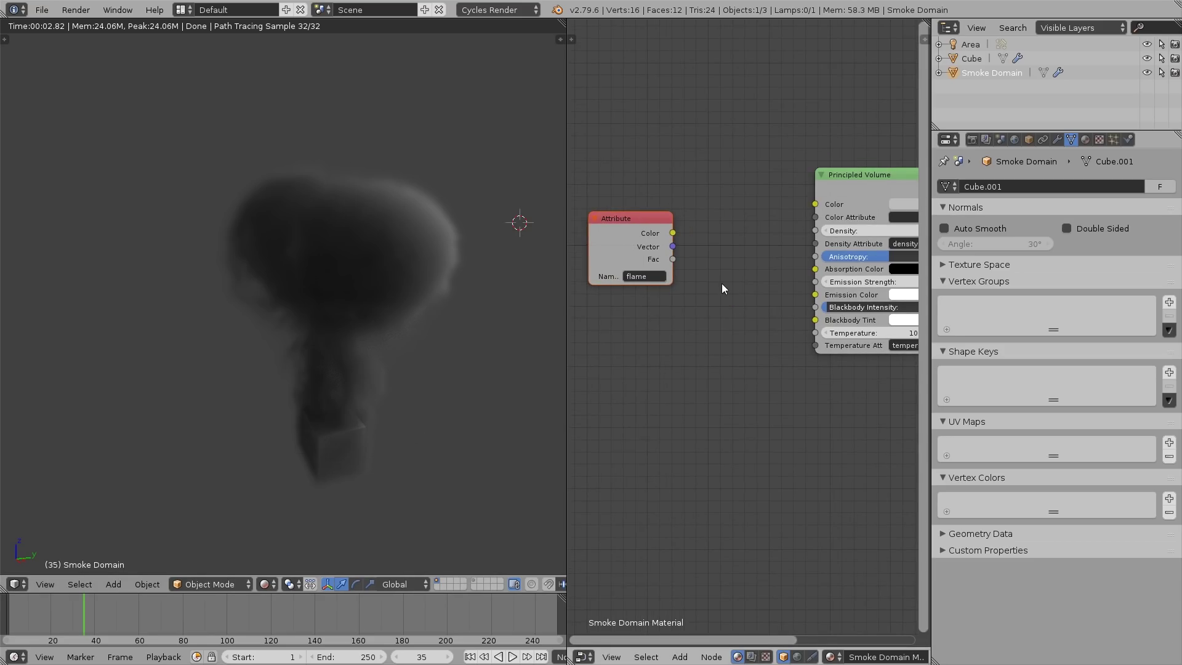
scroll(722, 283, up, 1)
middle_drag(721, 284, 706, 278)
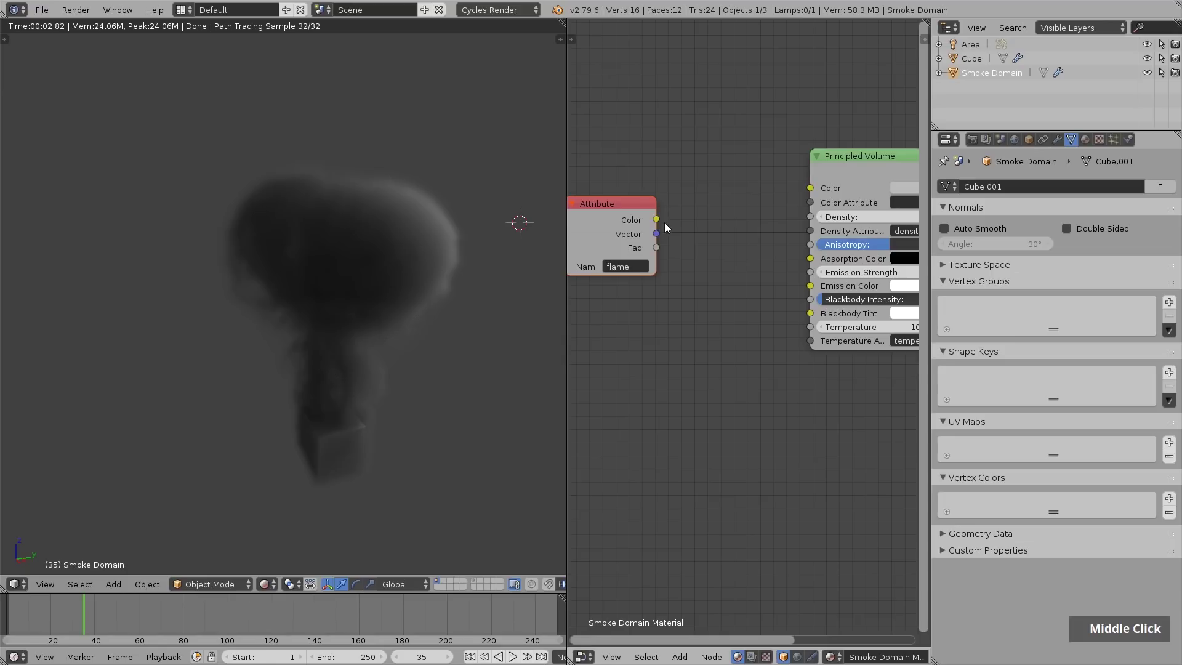
drag(656, 219, 808, 274)
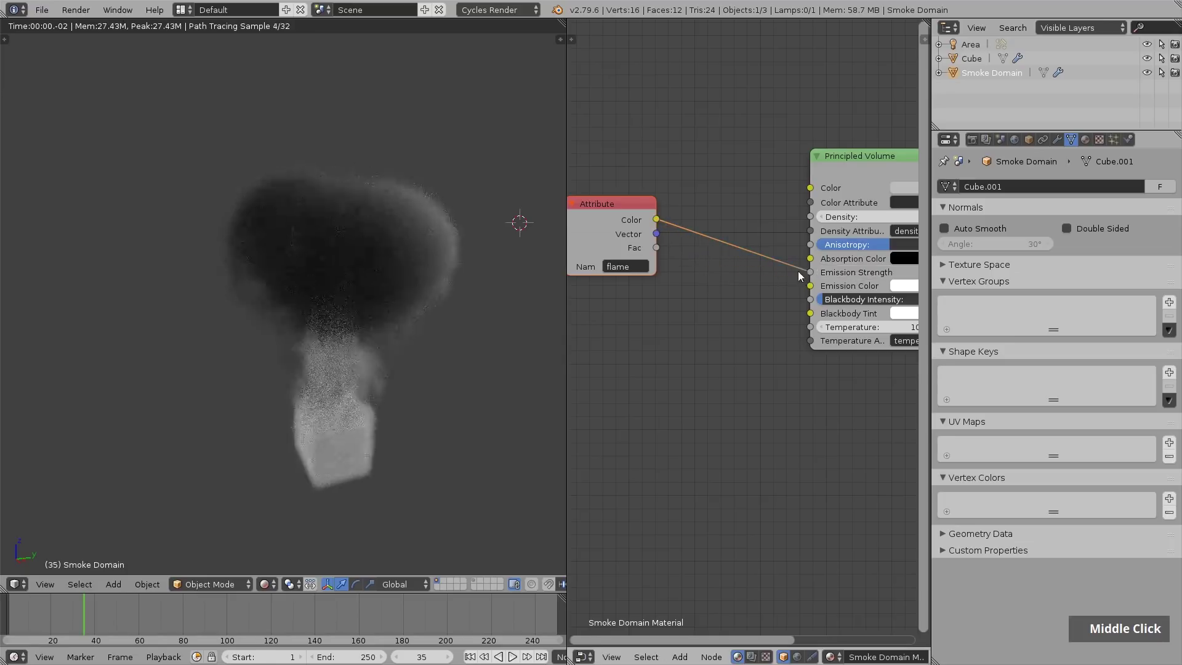
middle_drag(371, 433, 383, 411)
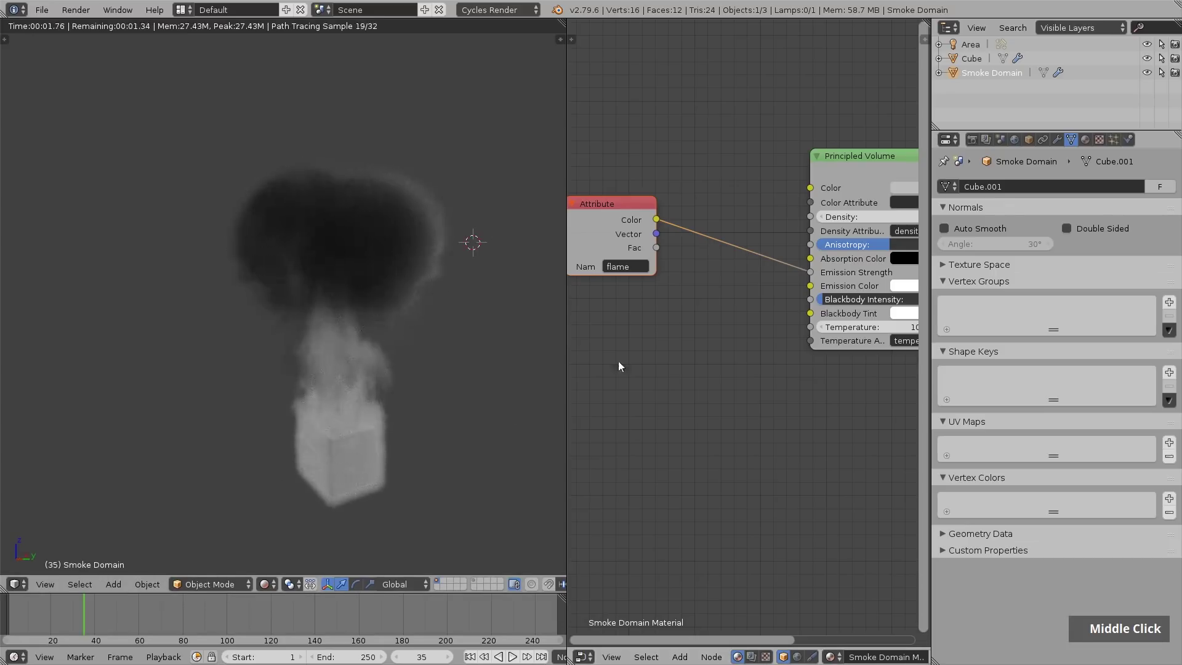
Step: Change the Principled Volume's Emission Color to orange
middle_drag(764, 327, 713, 321)
scroll(794, 293, up, 1)
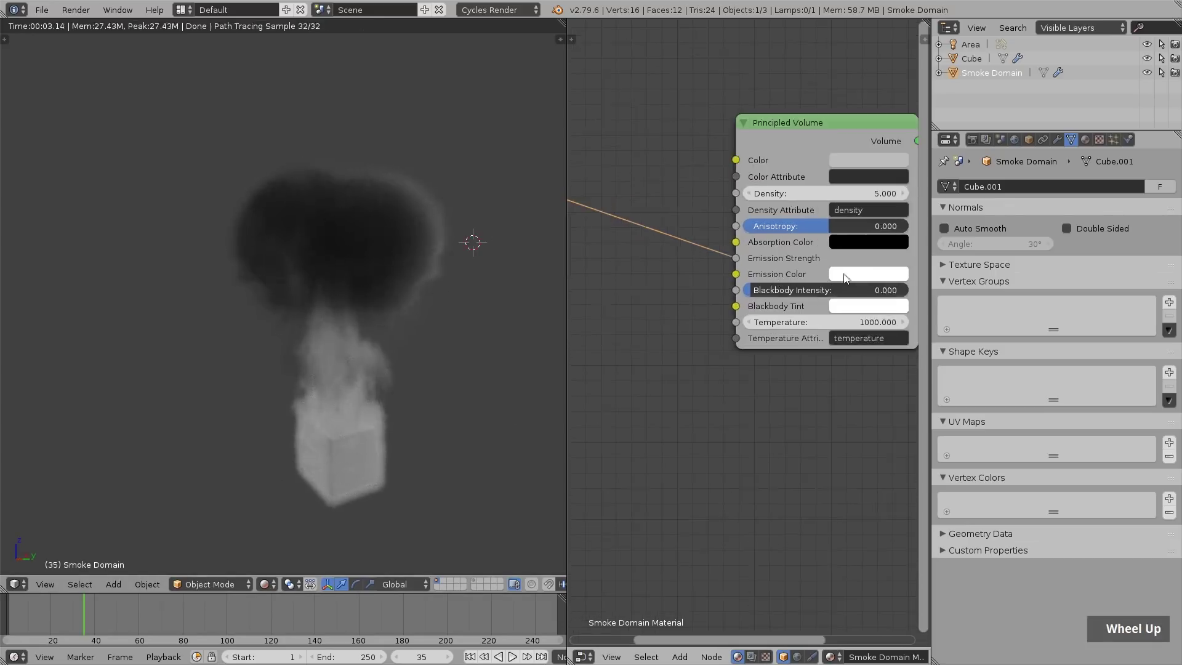
click(867, 276)
click(877, 137)
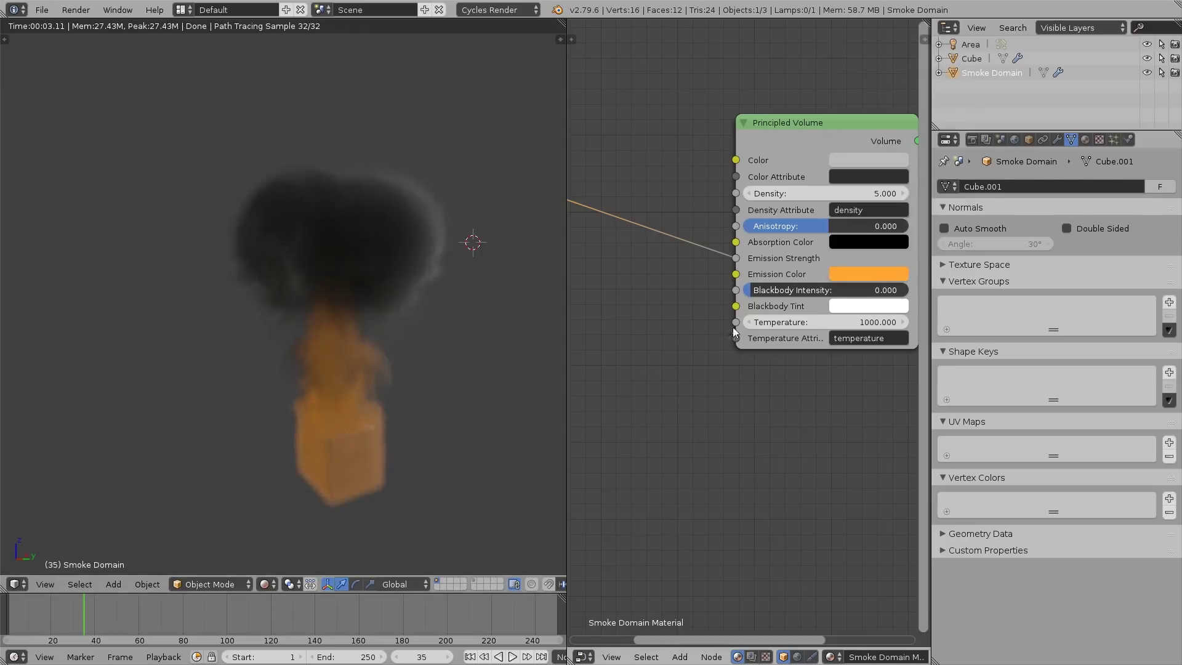
Step: Insert a Math node set to Multiply between the flame Attribute node and the Emission Strength input
scroll(781, 329, down, 1)
middle_drag(780, 324, 780, 341)
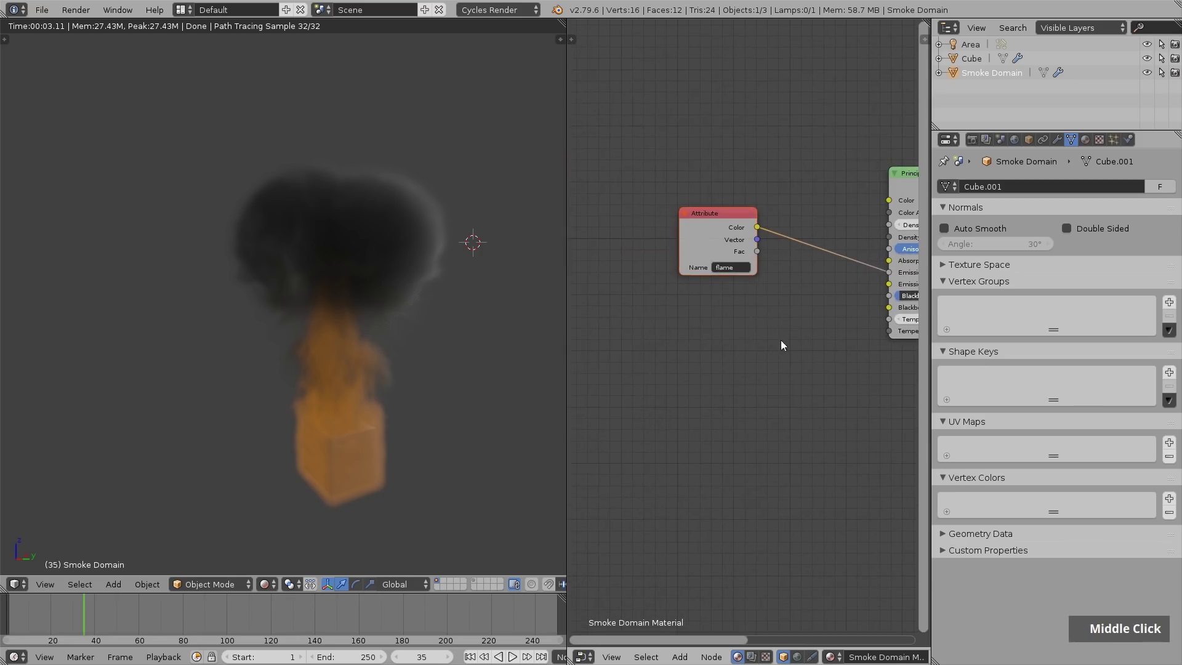
drag(697, 229, 571, 206)
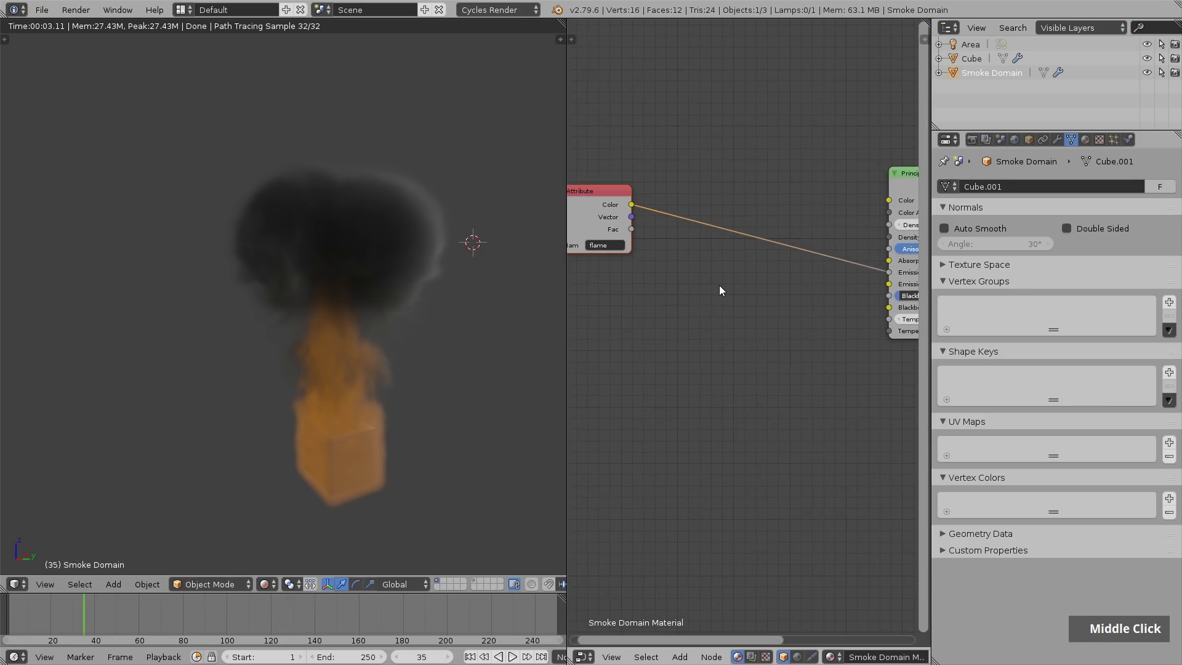
ctrl+scroll(721, 289, down, 3)
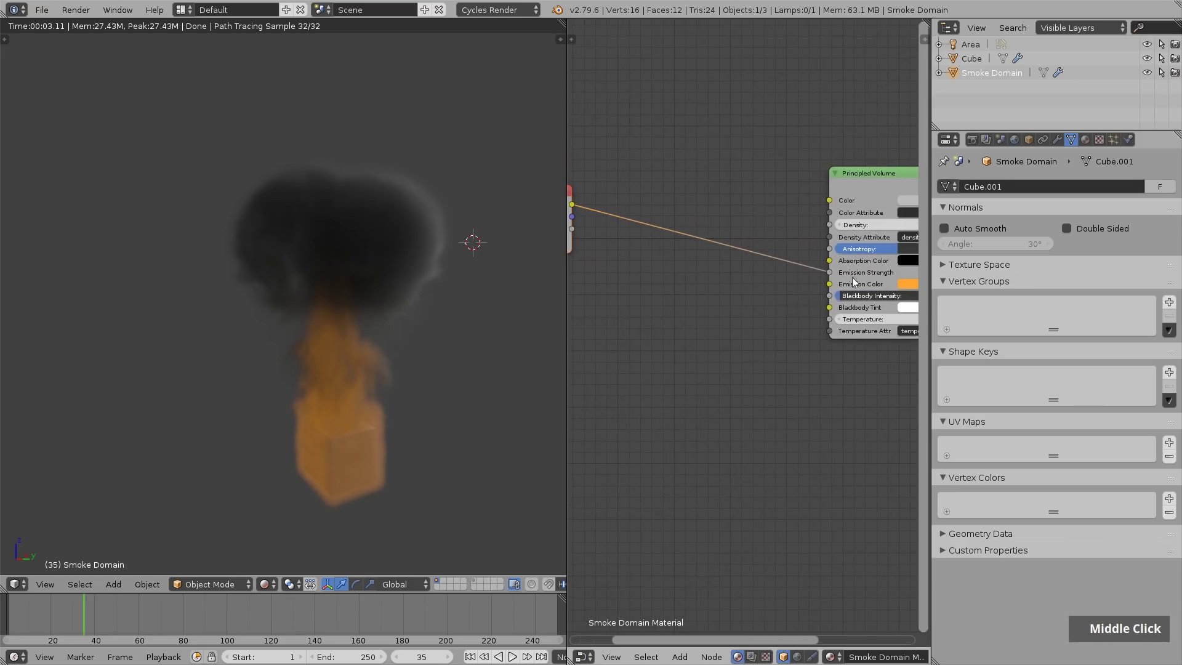
key(shift+a)
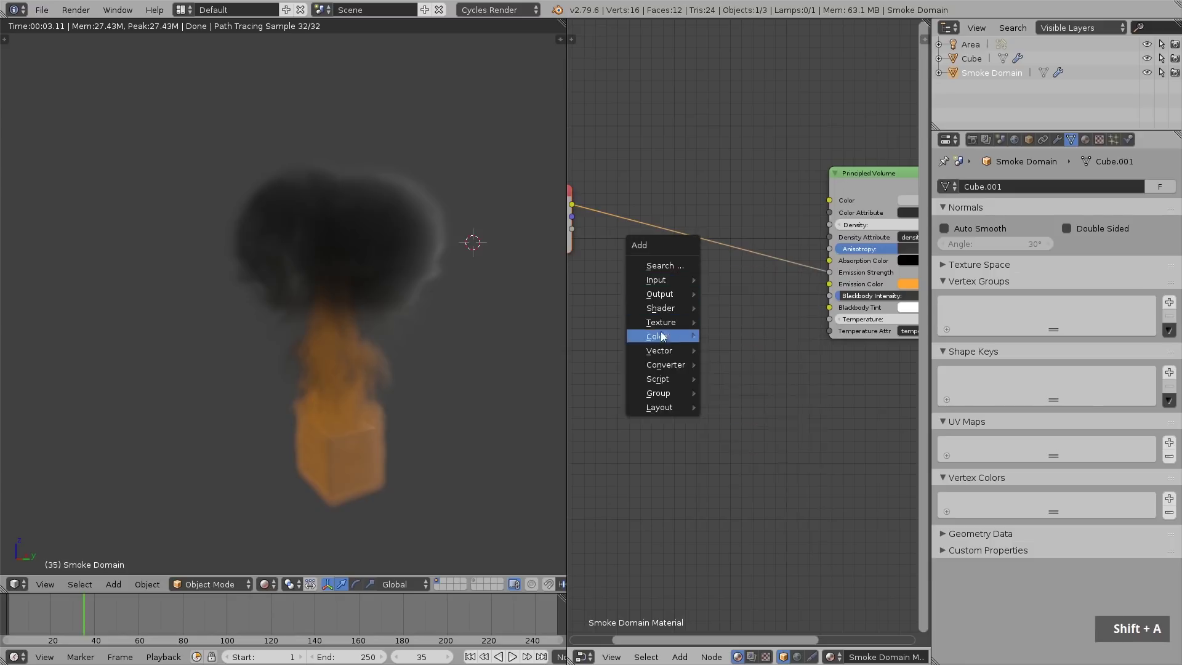
mouse_move(667, 365)
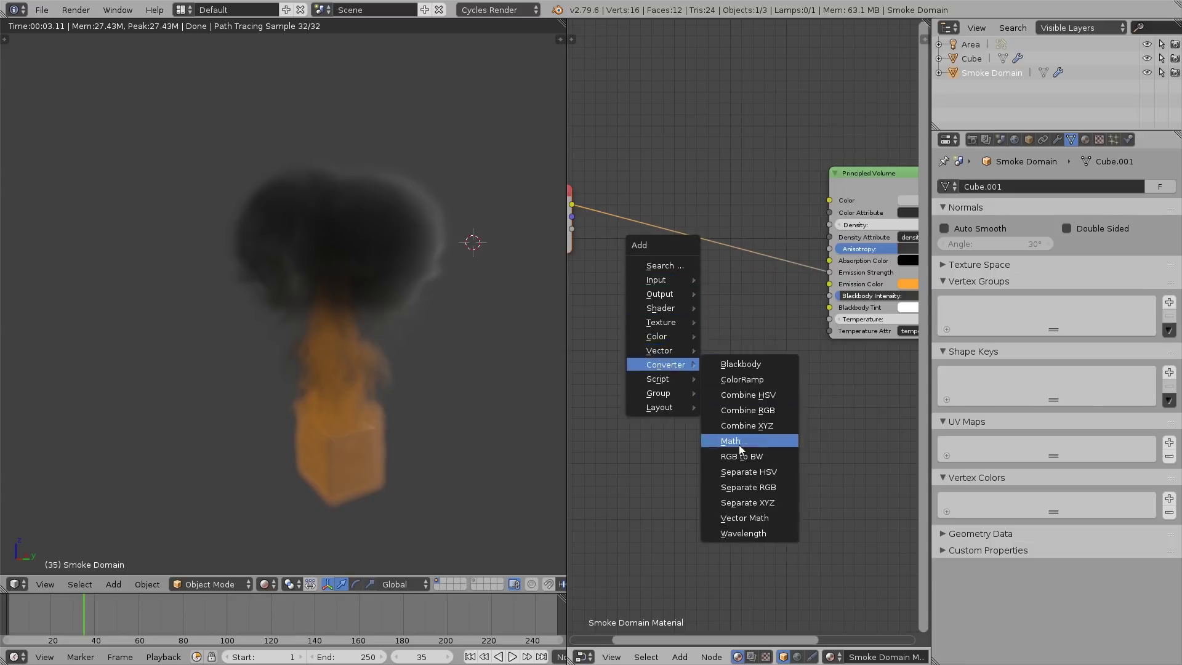
click(740, 449)
click(647, 227)
scroll(684, 248, up, 2)
click(685, 249)
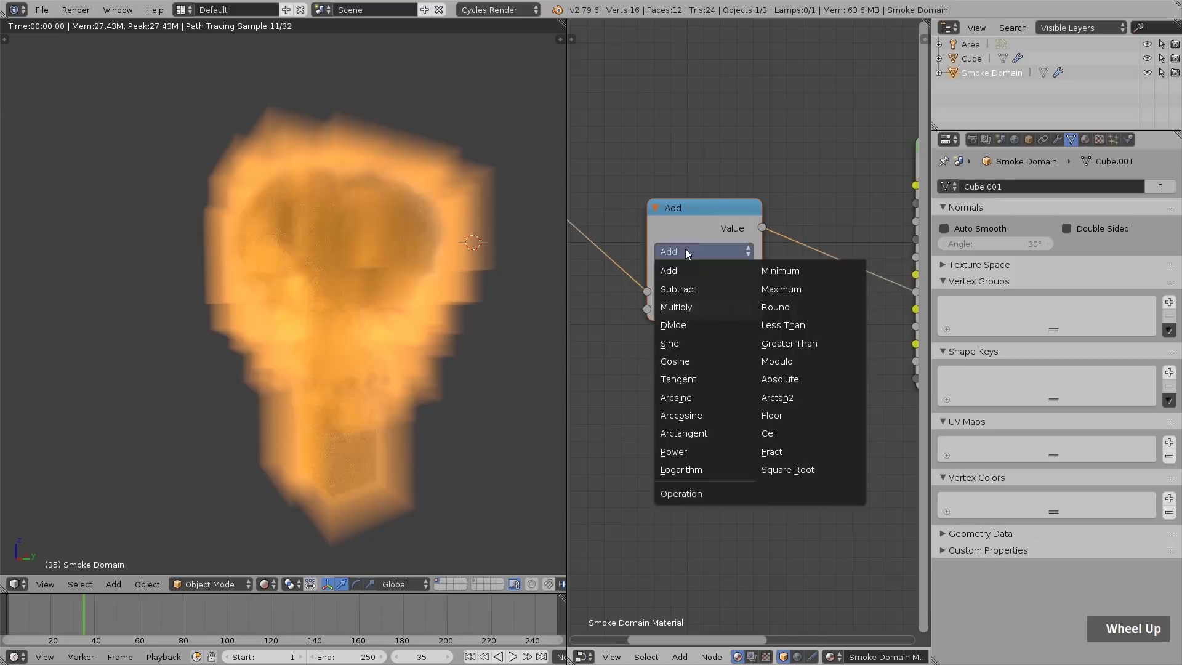
click(676, 308)
Step: Try a multiplier of 2 in the Multiply node's second value and settle on 5 for stronger flame emission
click(694, 309)
text(2)
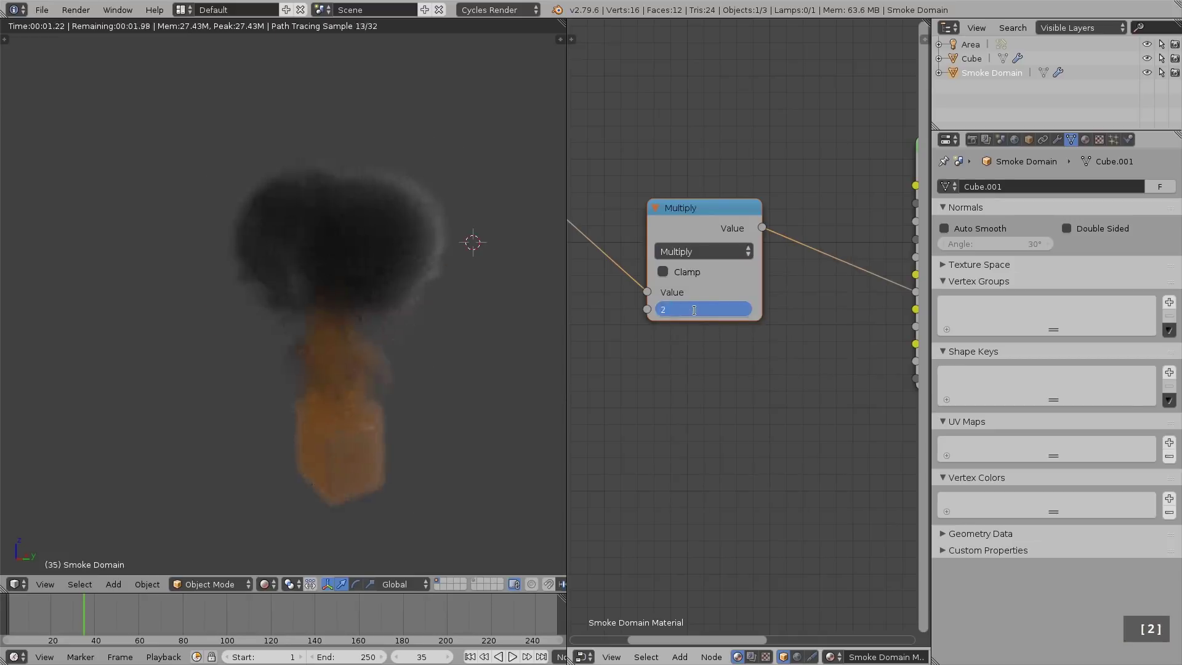
key(Return)
click(697, 309)
text(5)
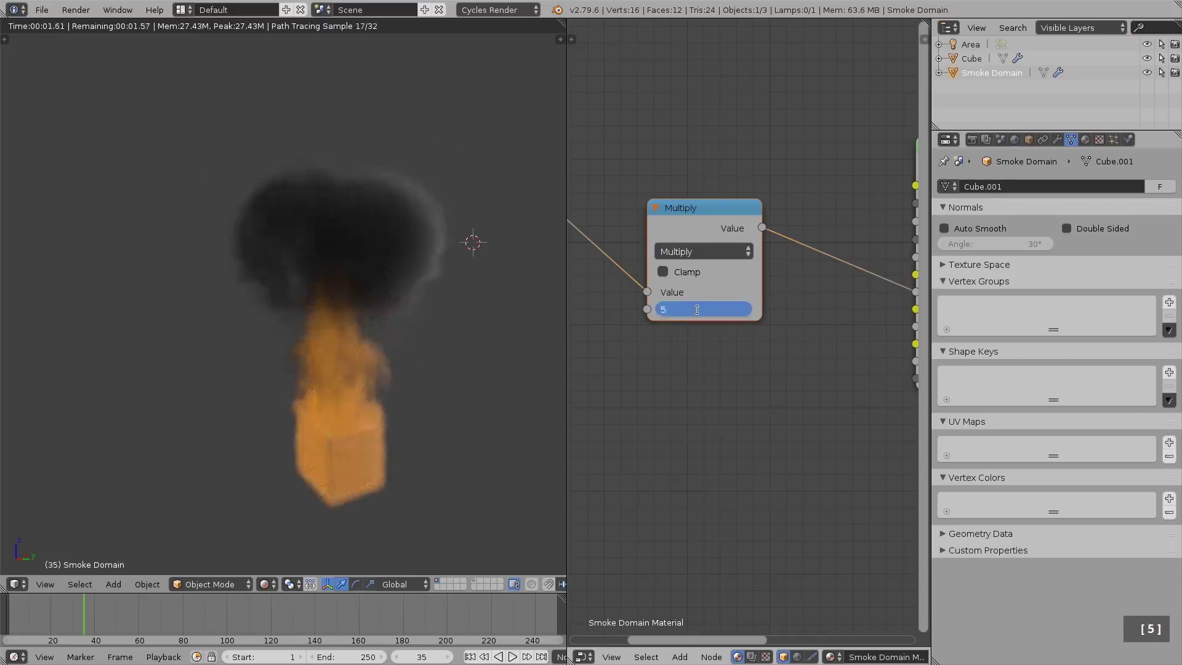
key(Return)
scroll(660, 333, down, 1)
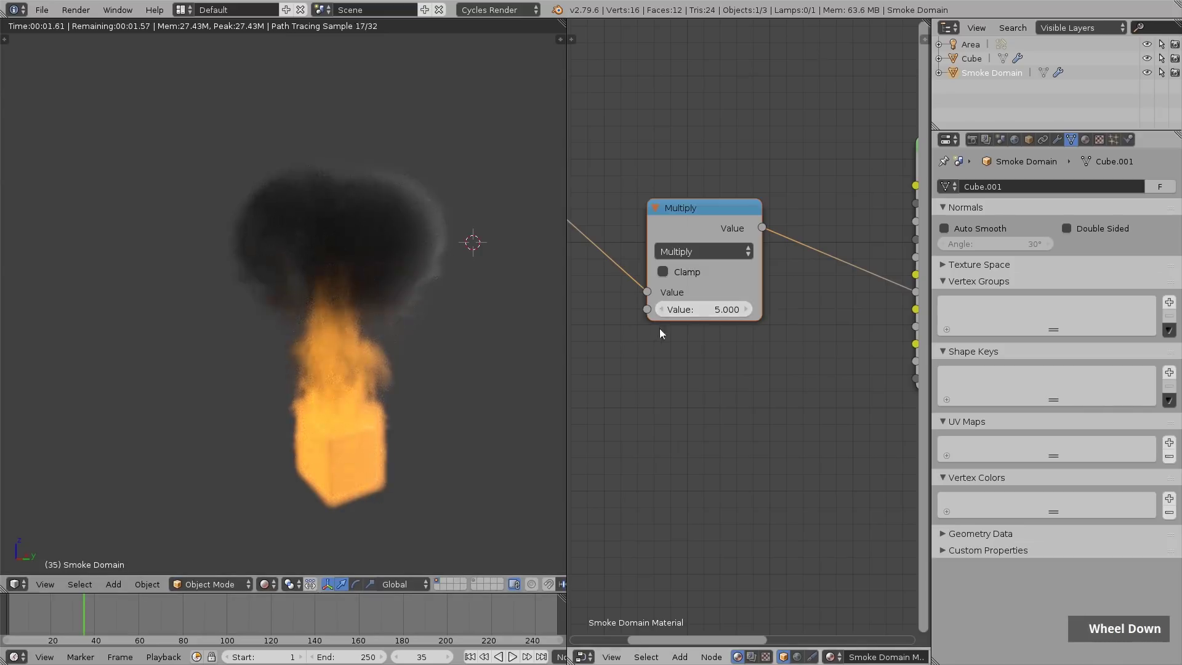
Step: Add a ColorRamp node below the Multiply node and connect the flame Attribute node's Color output to its Fac input
middle_drag(593, 281, 652, 216)
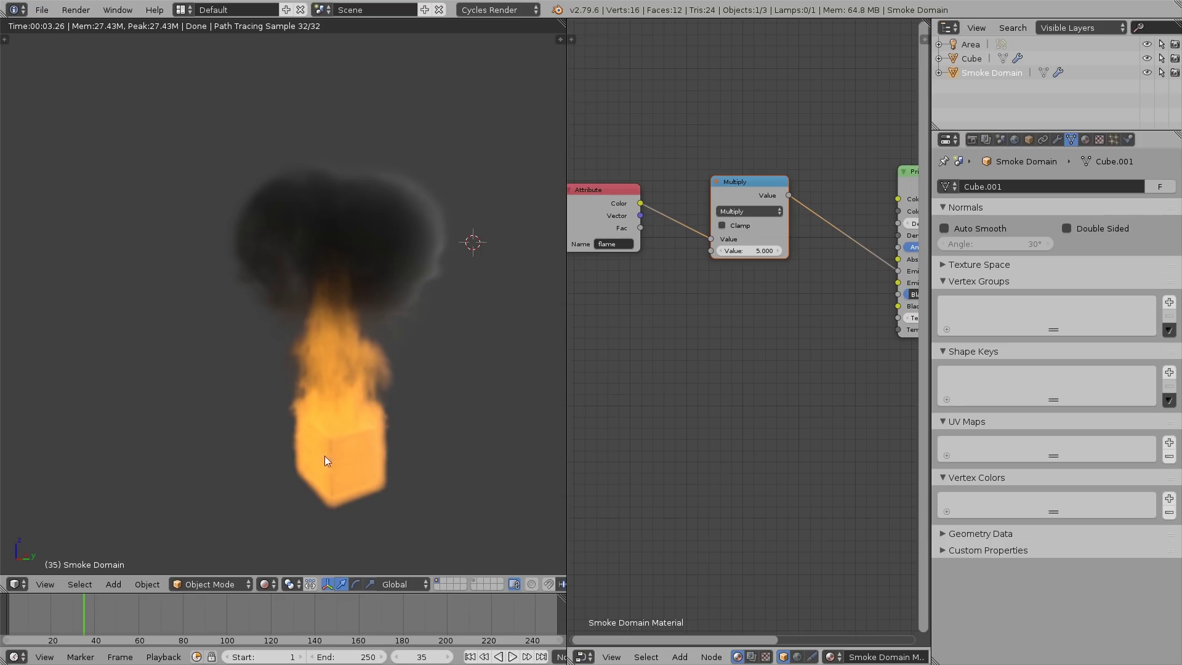
key(shift+a)
mouse_move(686, 333)
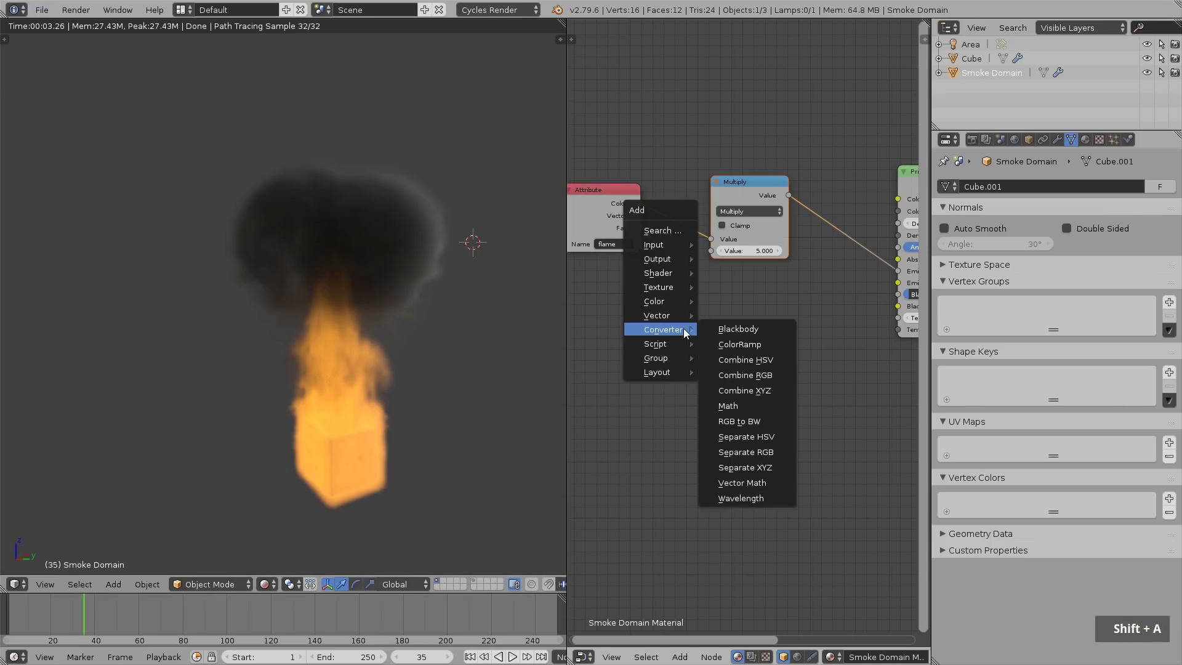
click(742, 344)
click(683, 264)
middle_drag(641, 193, 658, 170)
drag(660, 179, 701, 345)
middle_drag(770, 290, 706, 289)
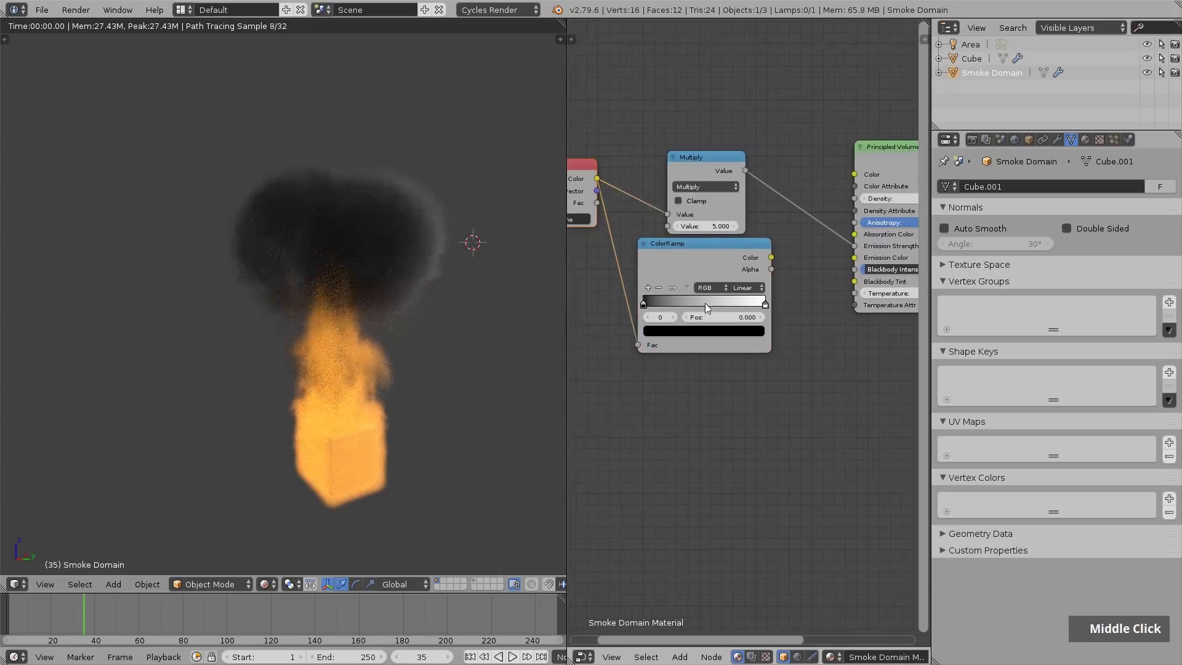
Step: Color the ColorRamp's start stop orange and its end stop pale yellow-orange
click(675, 333)
click(739, 205)
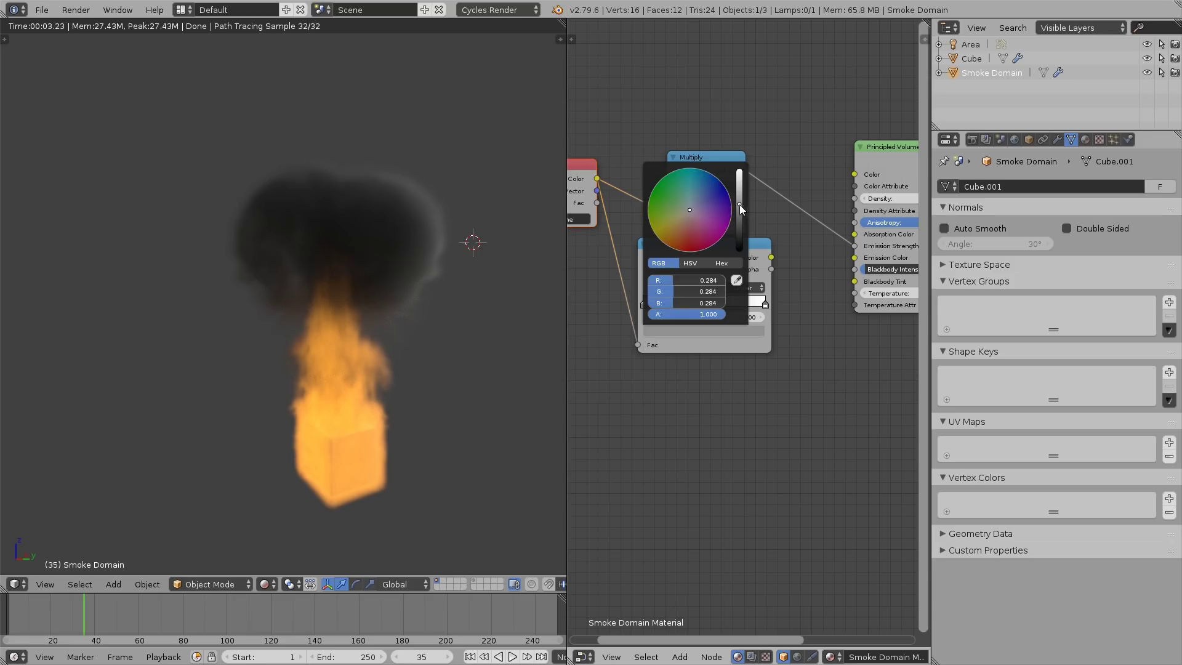
click(678, 234)
click(764, 301)
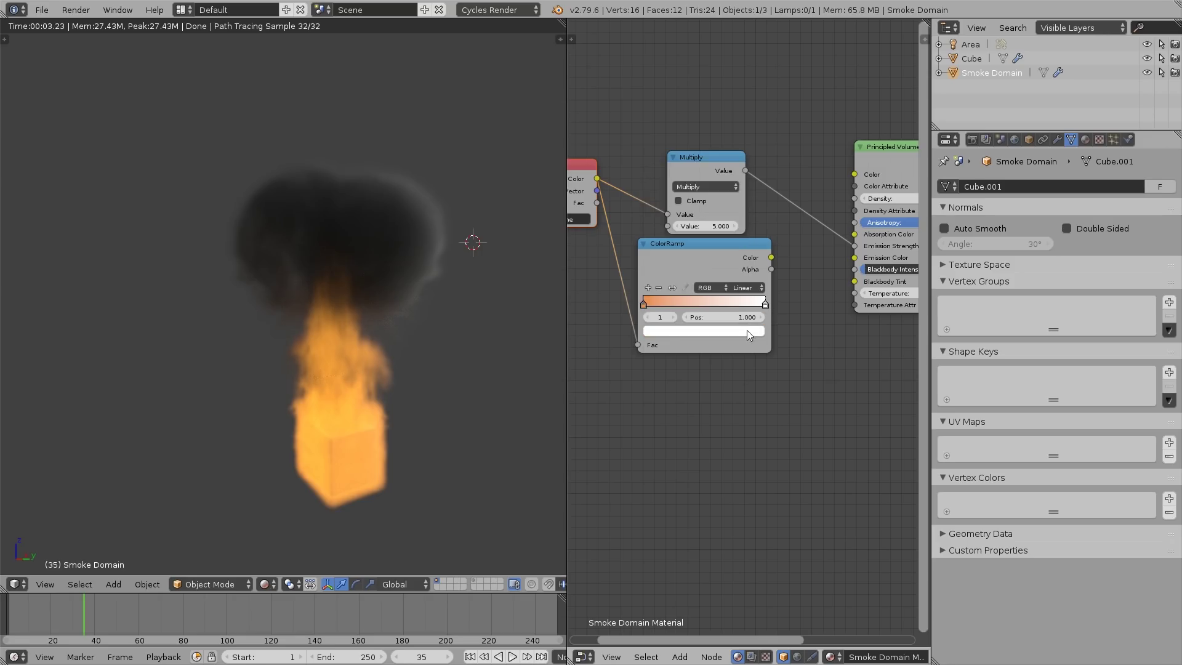
double_click(747, 330)
click(681, 222)
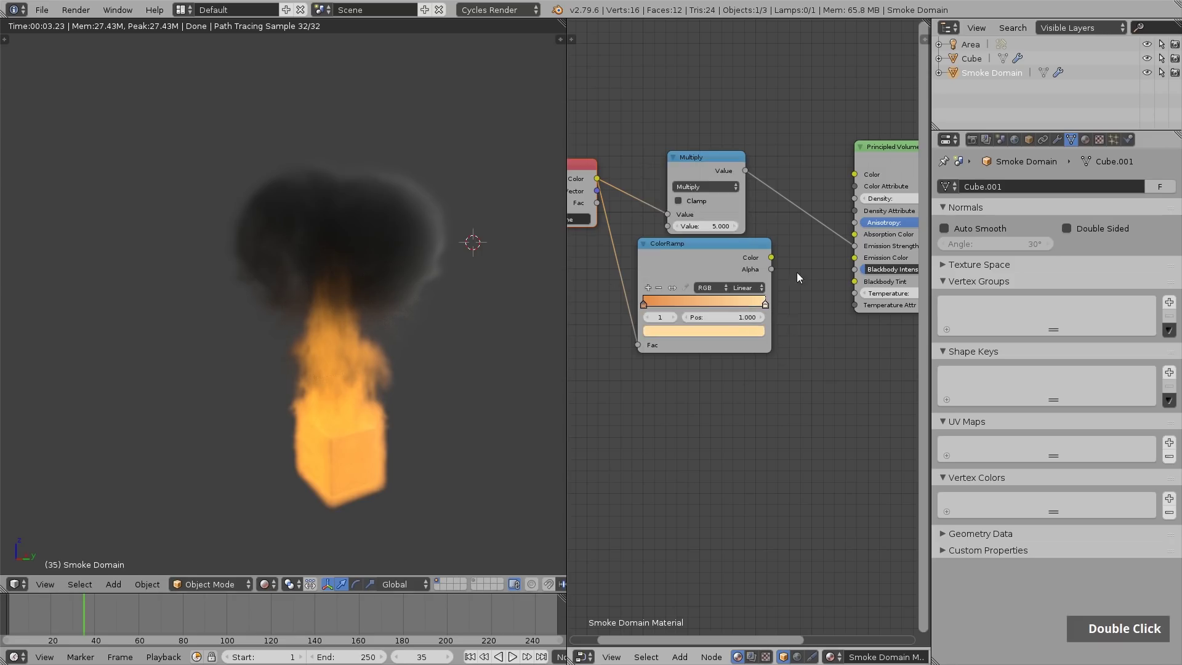
Step: Connect the ColorRamp's Color output to the Principled Volume's Emission Color input
middle_drag(797, 272, 725, 277)
drag(700, 263, 783, 262)
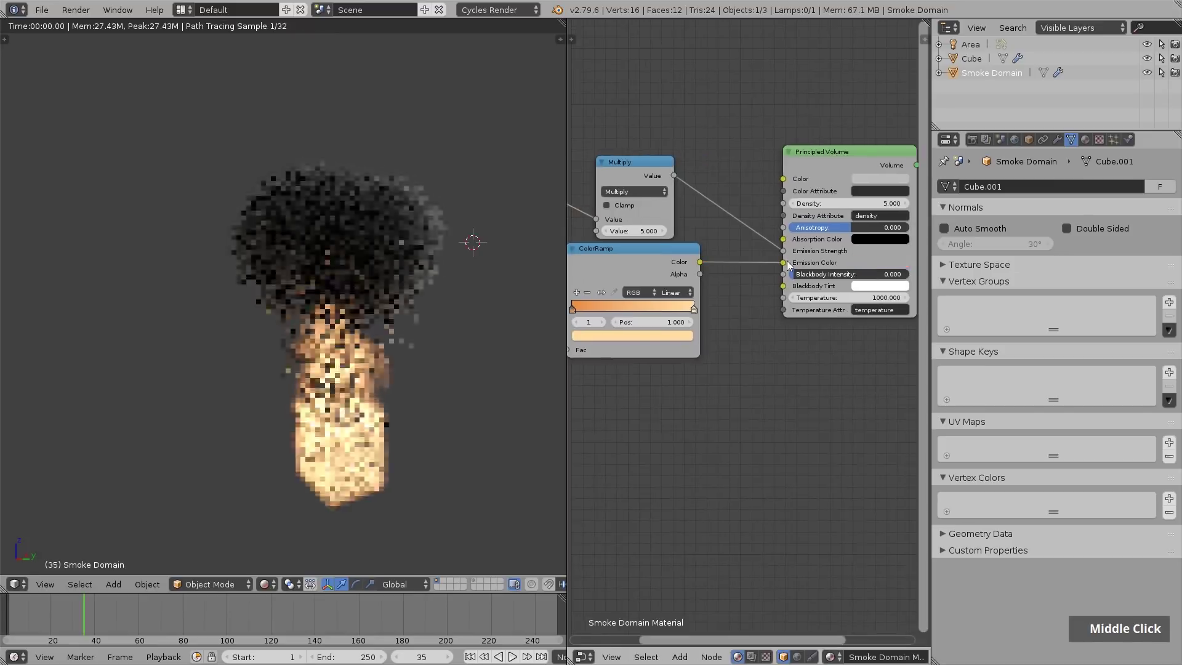
scroll(318, 406, up, 2)
Step: Recolor the ColorRamp's end stop yellow-orange and its start stop deep red-orange, moving the start stop to position 0.697
click(575, 308)
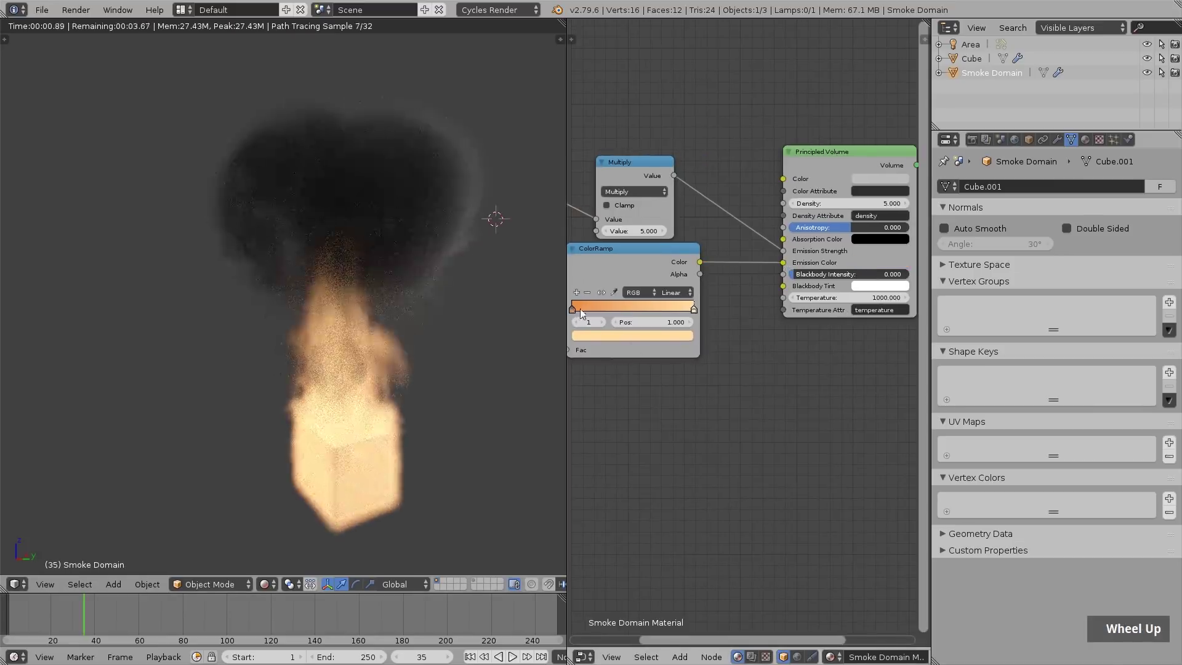
click(596, 336)
click(616, 219)
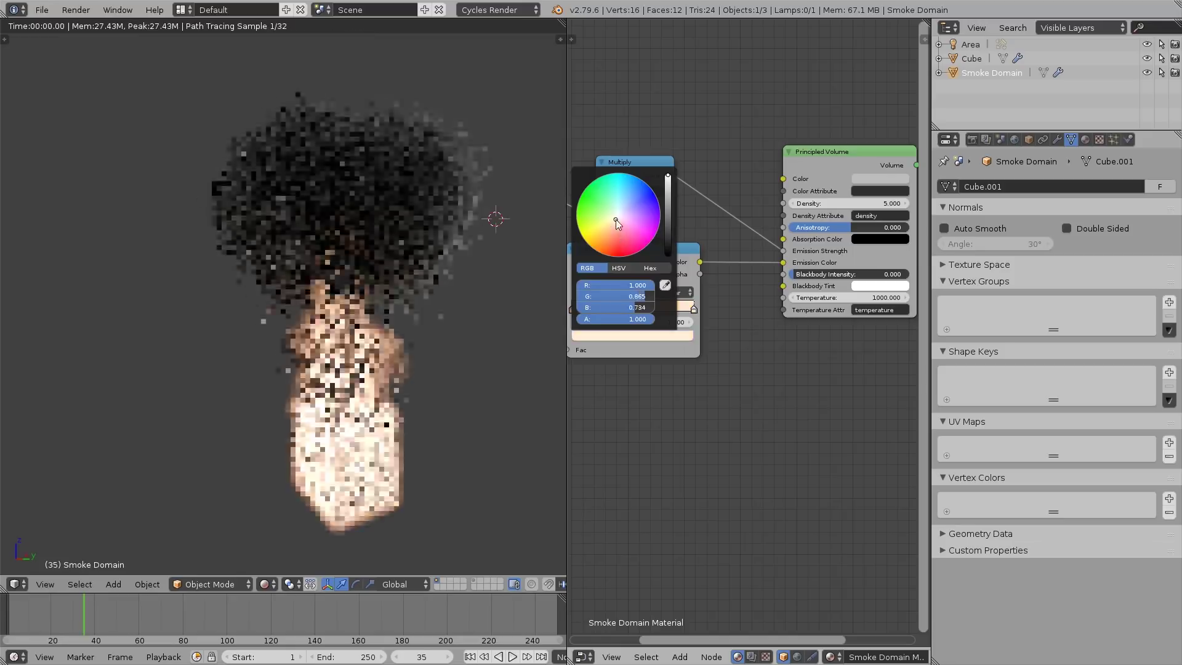
click(604, 232)
drag(604, 232, 611, 247)
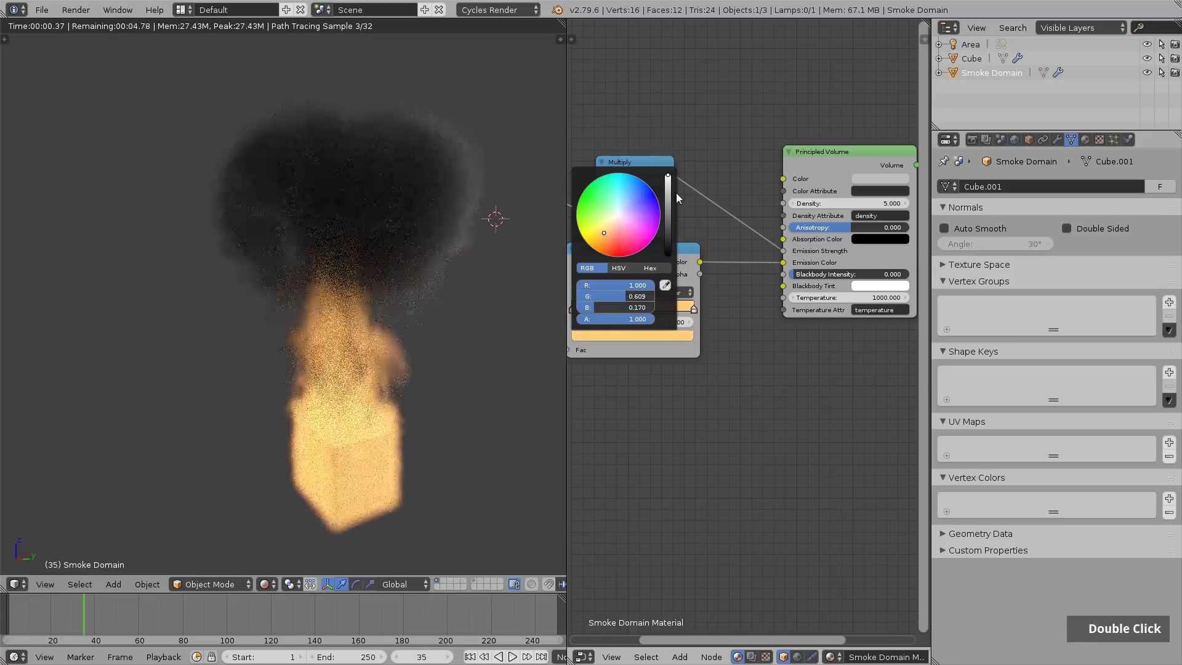
Step: Set the Multiply node's second value to 10 to strengthen the flame emission
scroll(679, 270, up, 2)
click(679, 270)
text(10)
key(Return)
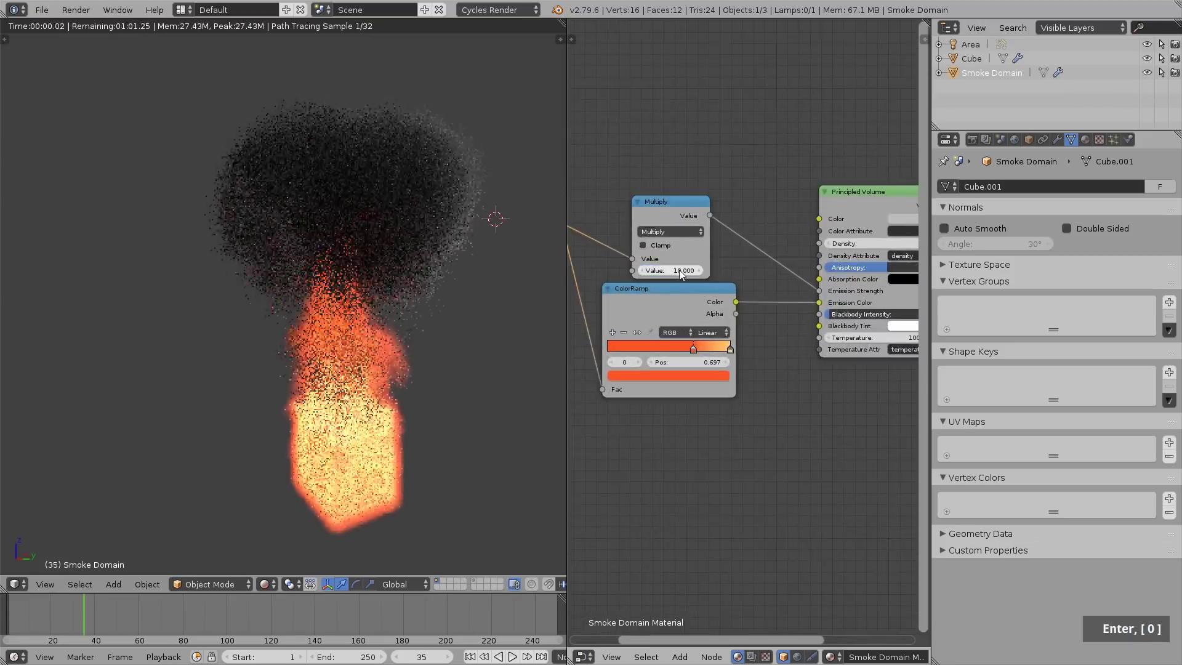
scroll(361, 343, down, 3)
middle_drag(412, 361, 386, 361)
scroll(385, 362, down, 1)
scroll(733, 299, down, 1)
Step: Try a Principled Volume Density of 2 and settle on 10 for thicker smoke
middle_drag(763, 296, 737, 298)
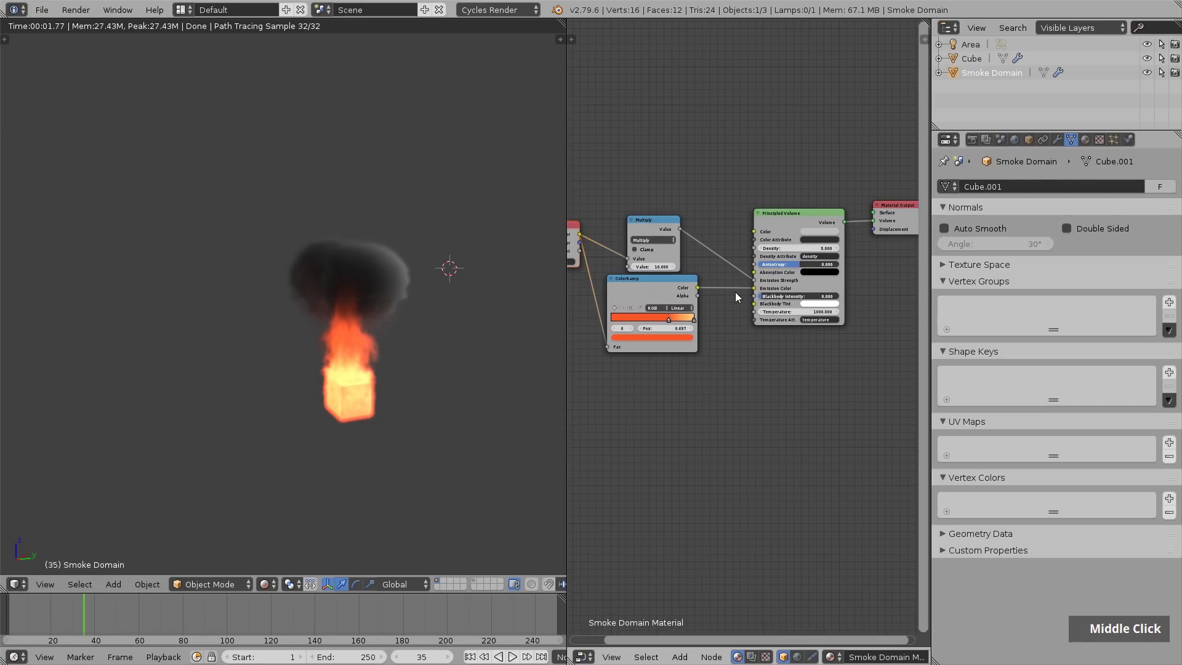
scroll(789, 285, up, 3)
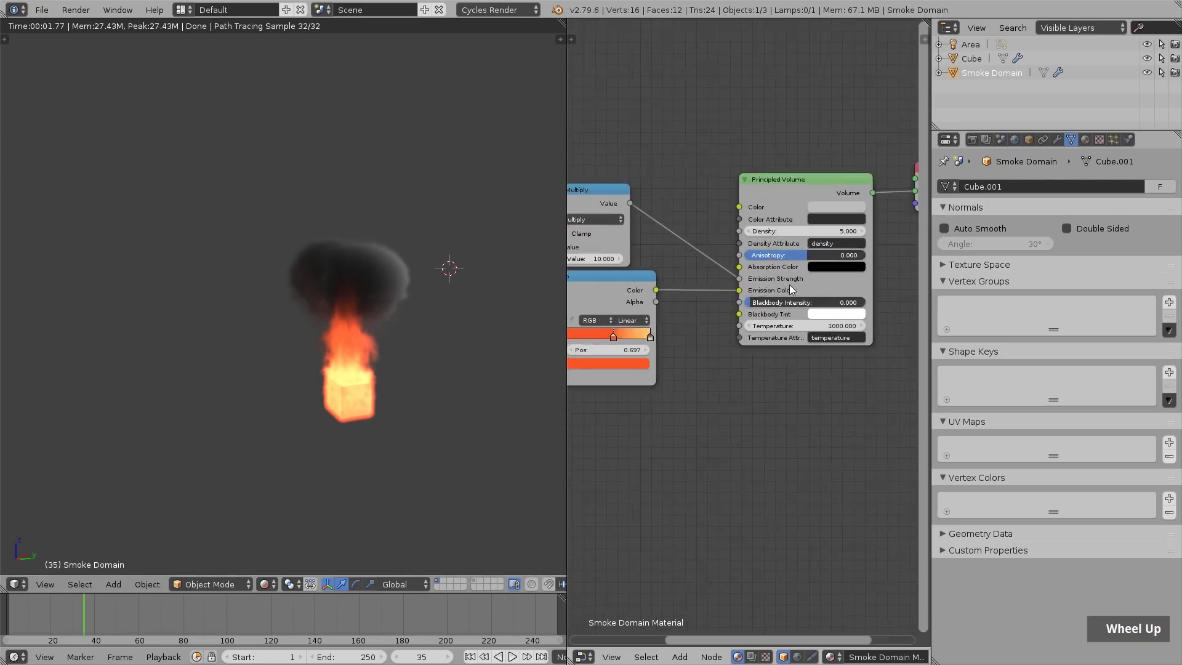
click(825, 219)
text(2)
key(Return)
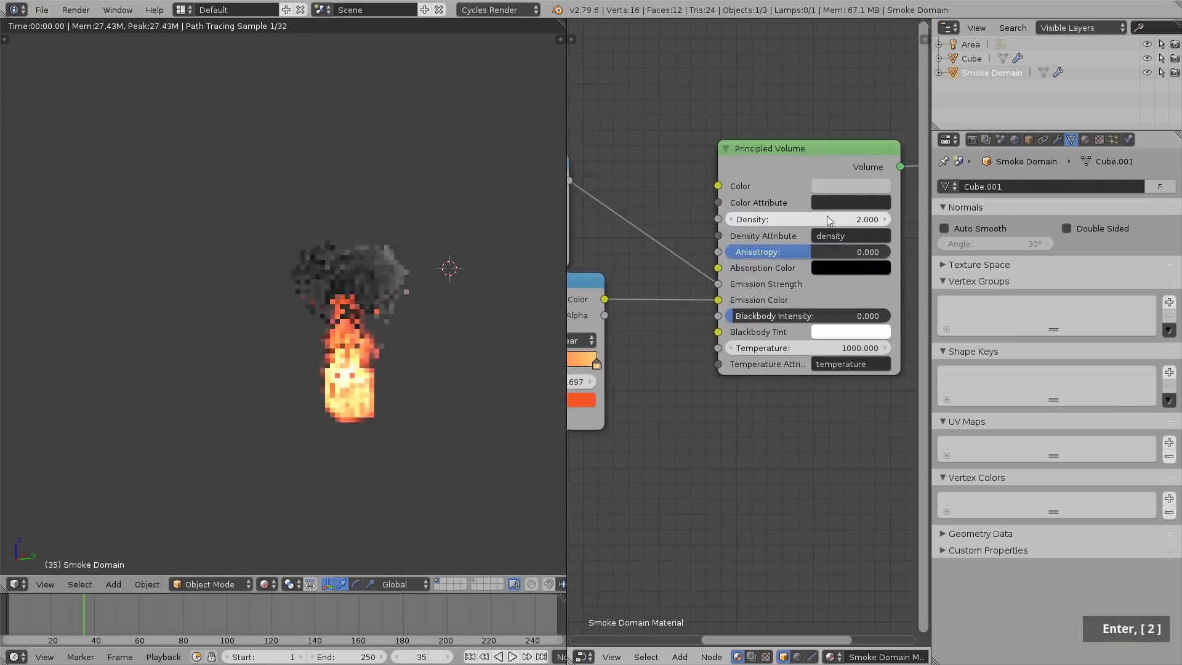
click(824, 217)
text(10)
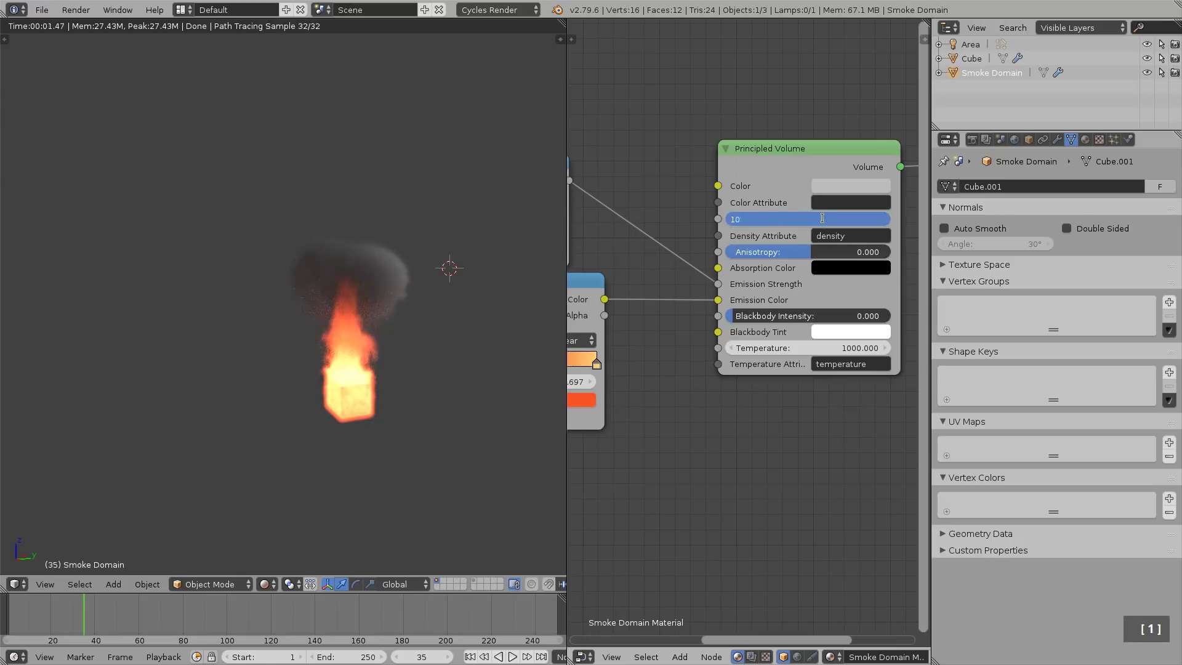
key(Return)
Step: Change the Principled Volume's Color to pale blue and inspect the rendered smoke and fire
click(833, 186)
mouse_move(948, 224)
mouse_down()
mouse_move(942, 204)
mouse_move(942, 246)
mouse_move(943, 204)
mouse_move(873, 290)
mouse_move(838, 260)
mouse_up()
click(902, 225)
double_click(880, 253)
scroll(784, 354, down, 3)
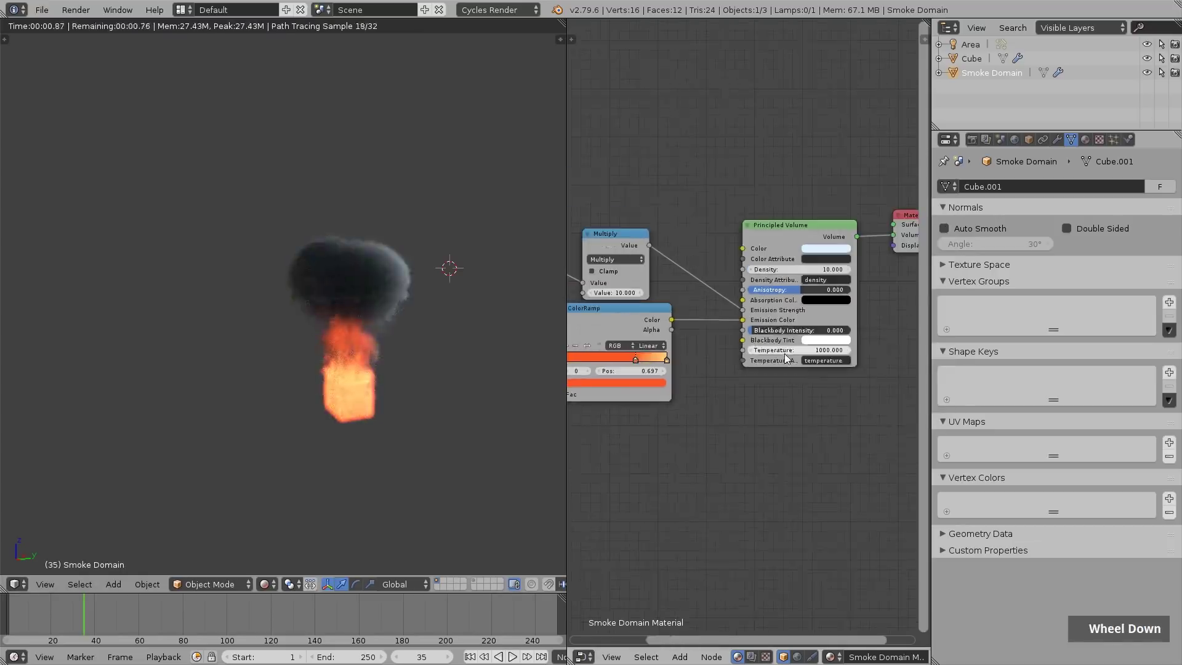
middle_drag(784, 354, 782, 343)
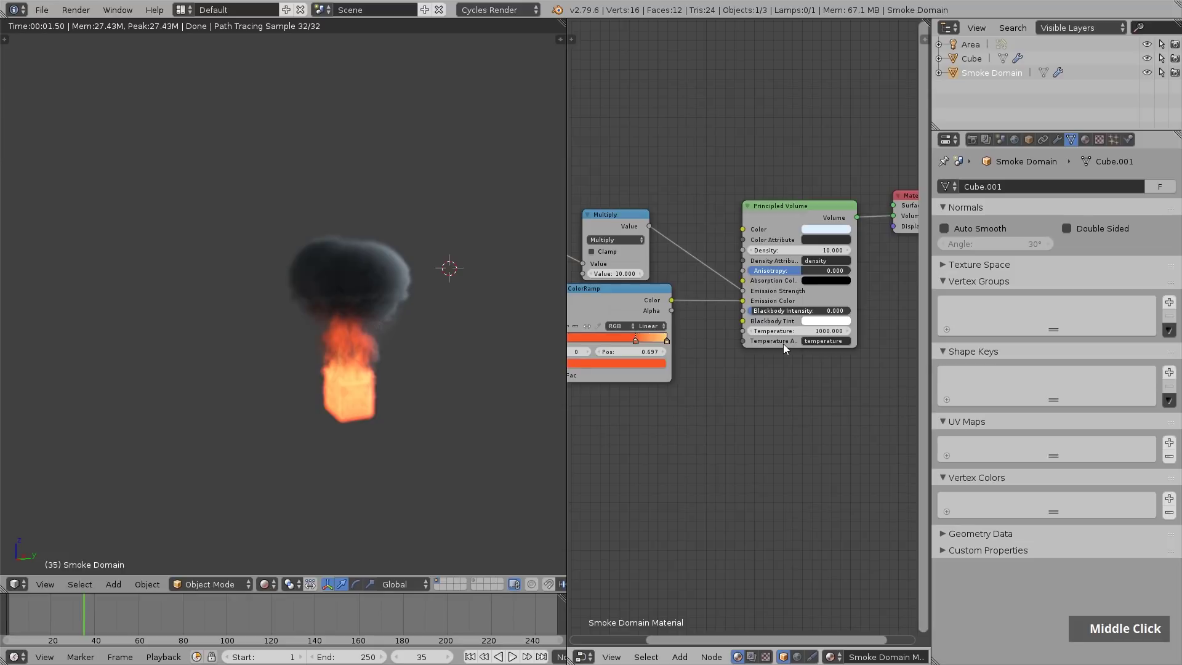
scroll(394, 370, up, 3)
middle_drag(389, 389, 381, 326)
scroll(671, 354, down, 2)
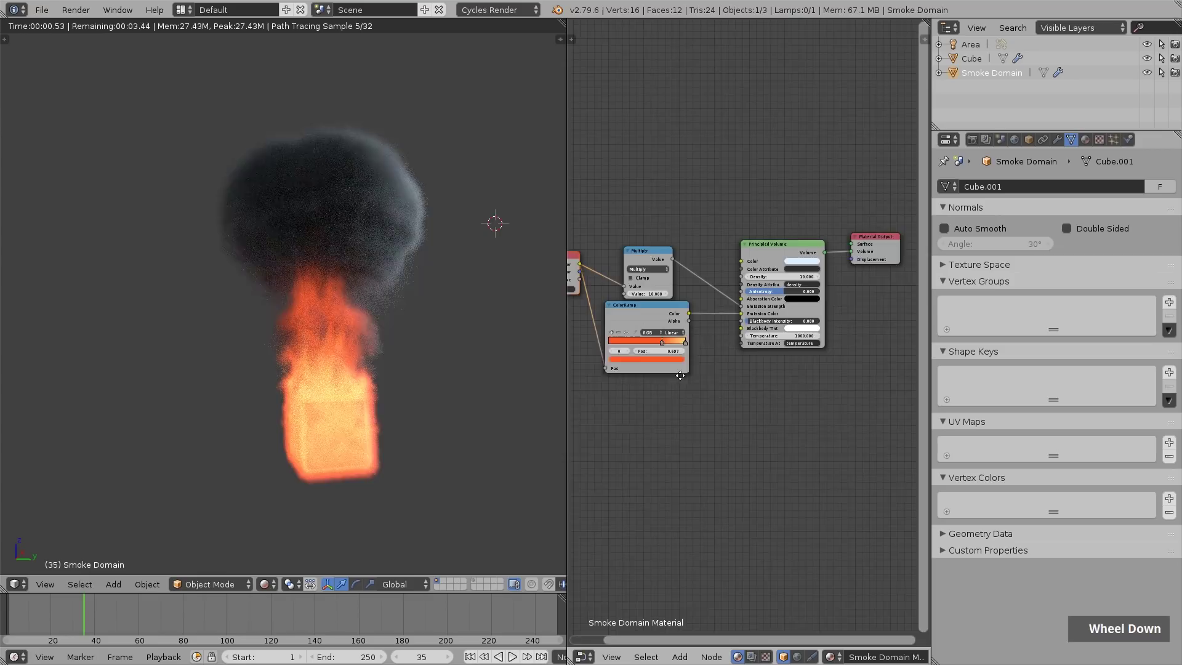
middle_drag(671, 354, 723, 372)
scroll(761, 373, down, 2)
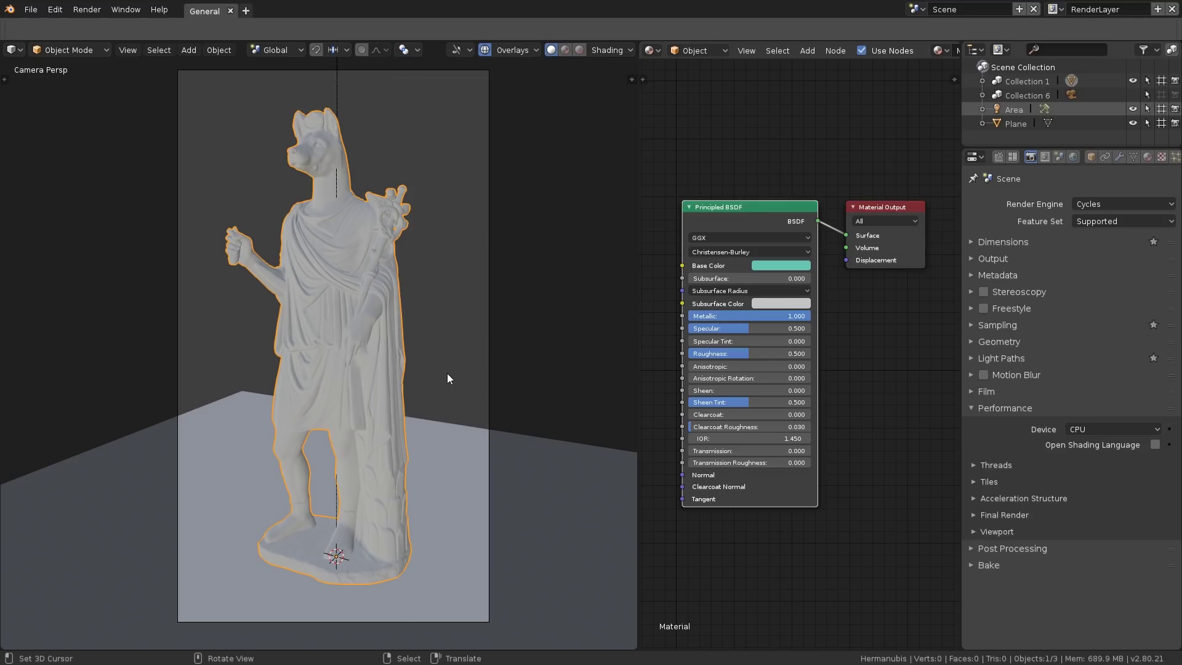
Step: Examine the CUDA compute devices for Cycles in the system preferences of the statue scene's session and close the preferences
click(58, 9)
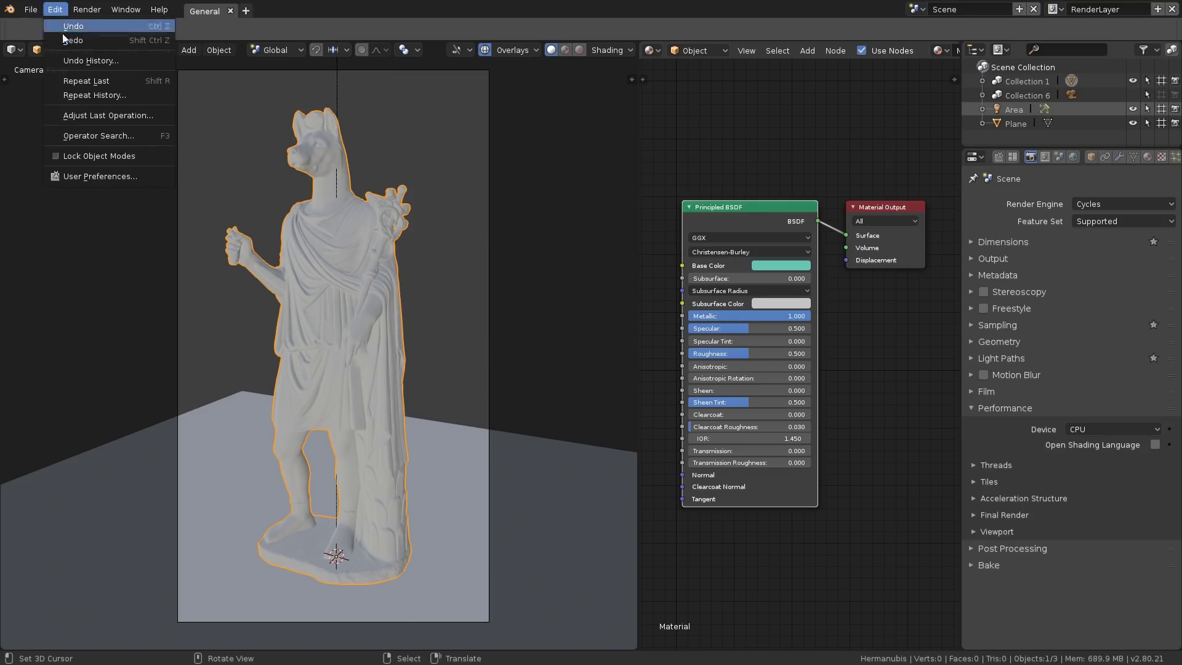
click(118, 177)
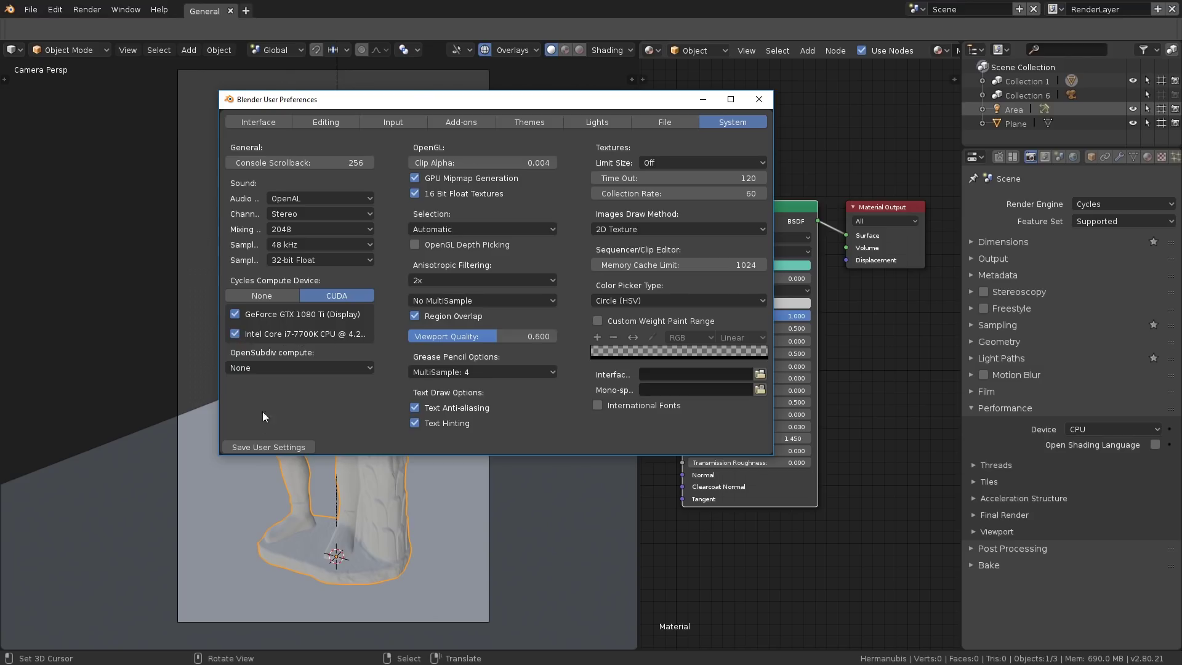
click(759, 100)
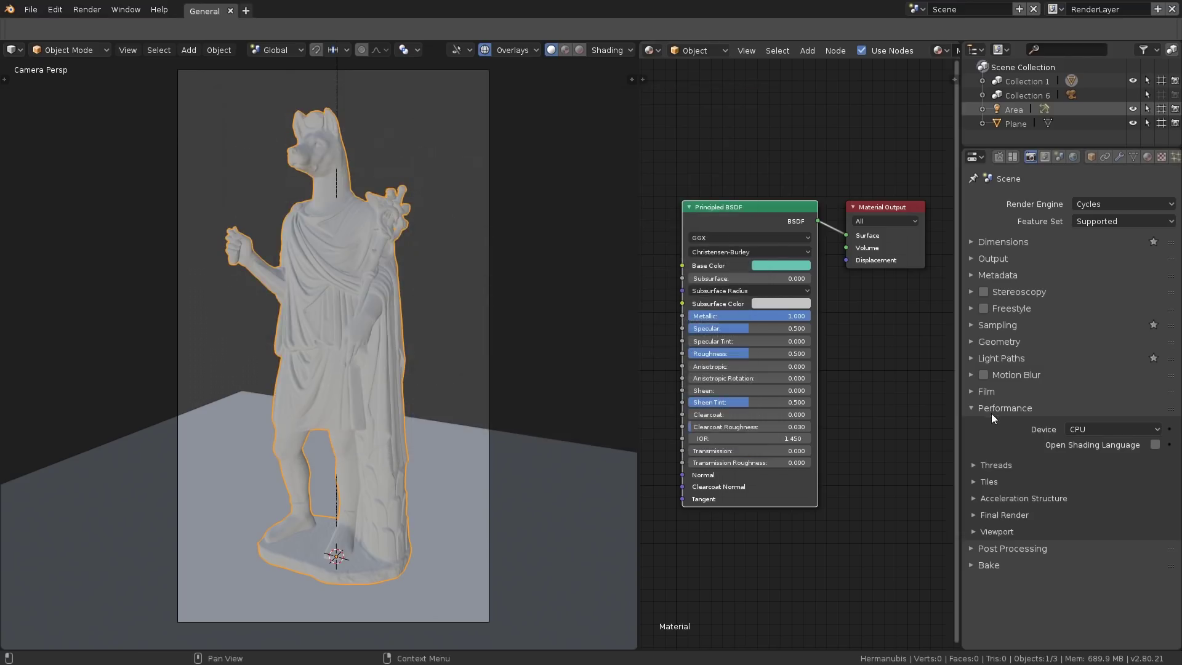
Step: Set the Cycles render device to GPU Compute for the statue scene
click(1090, 429)
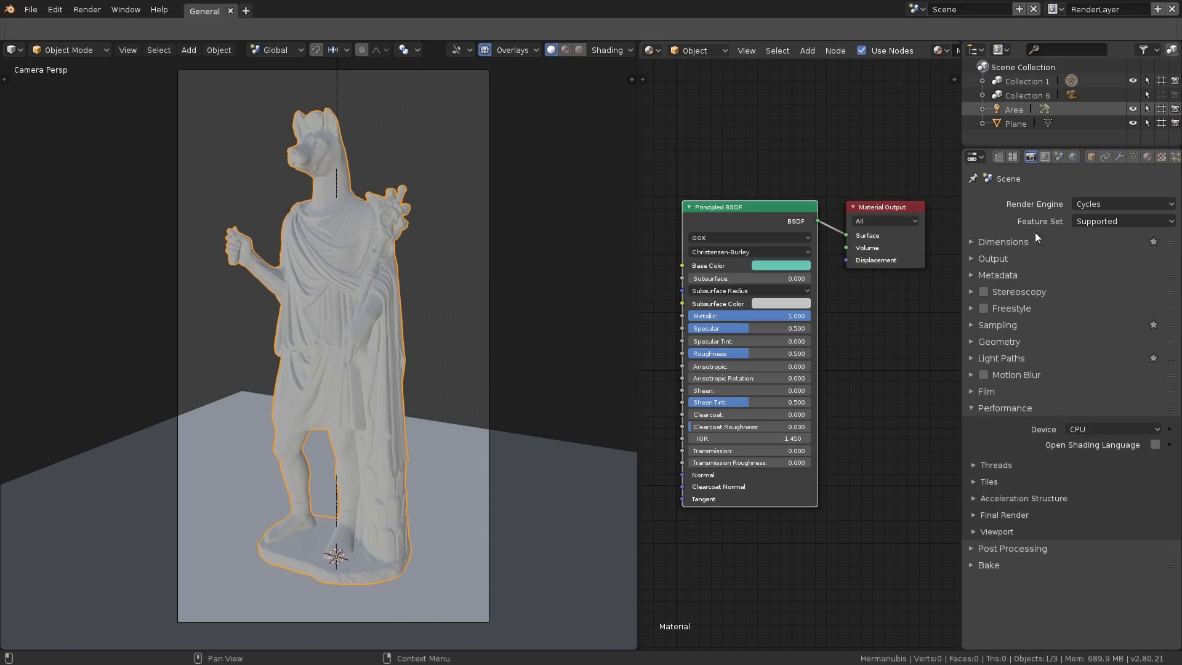
click(1120, 428)
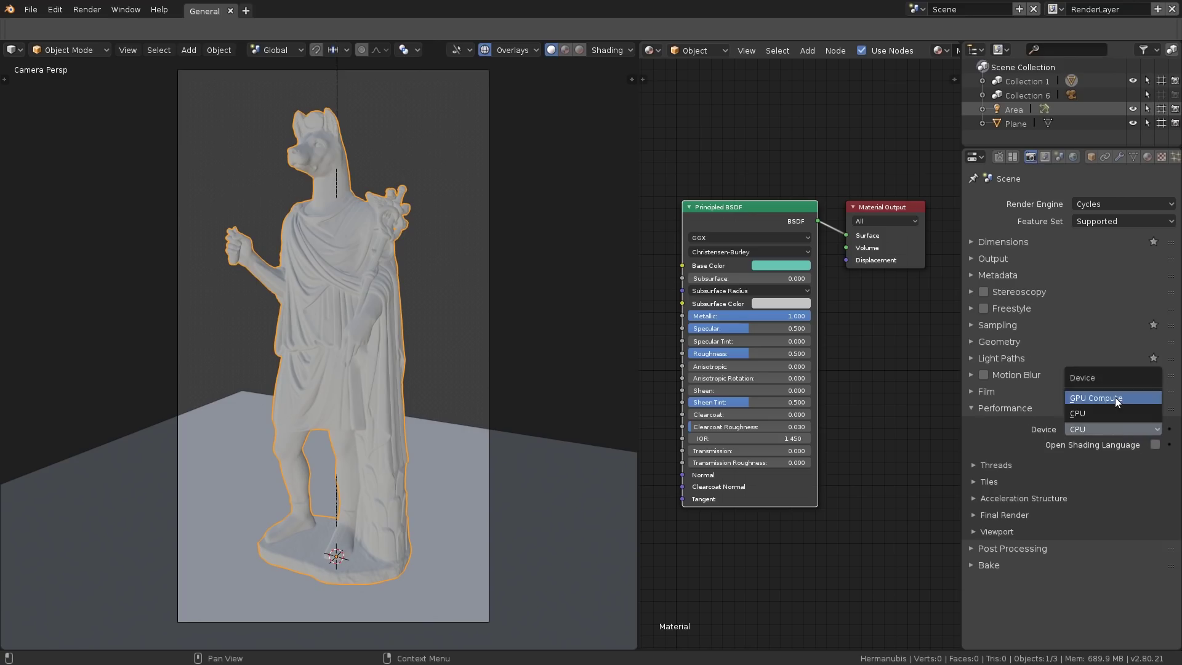
double_click(1116, 399)
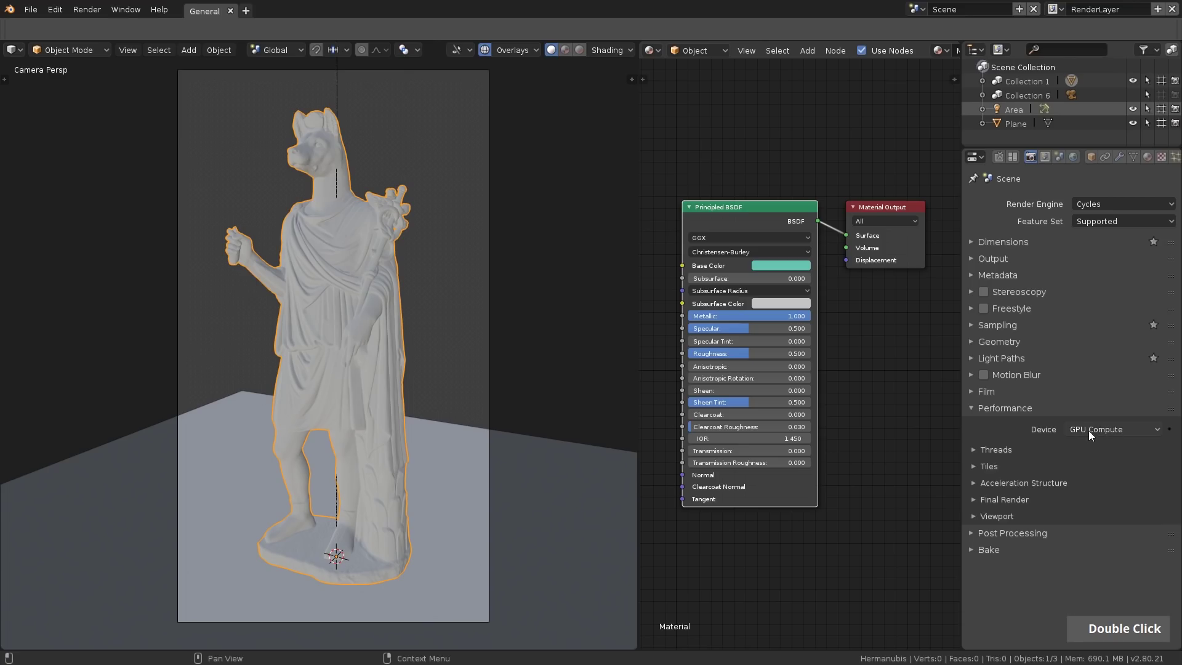
click(1088, 429)
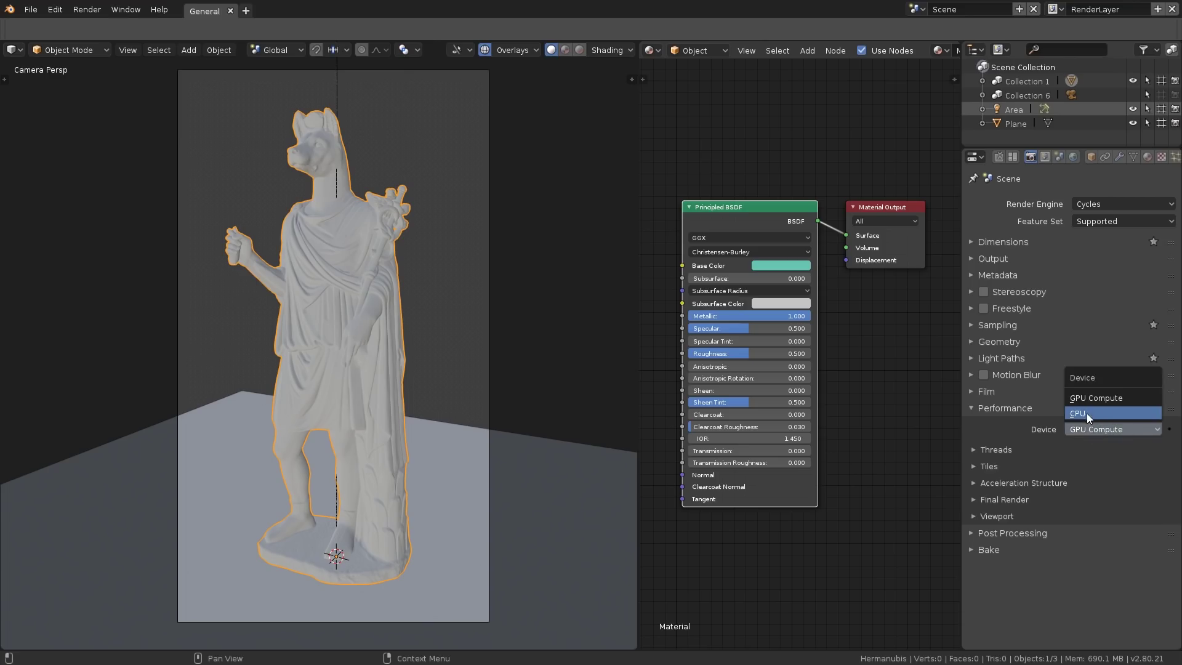
click(1099, 429)
double_click(1099, 427)
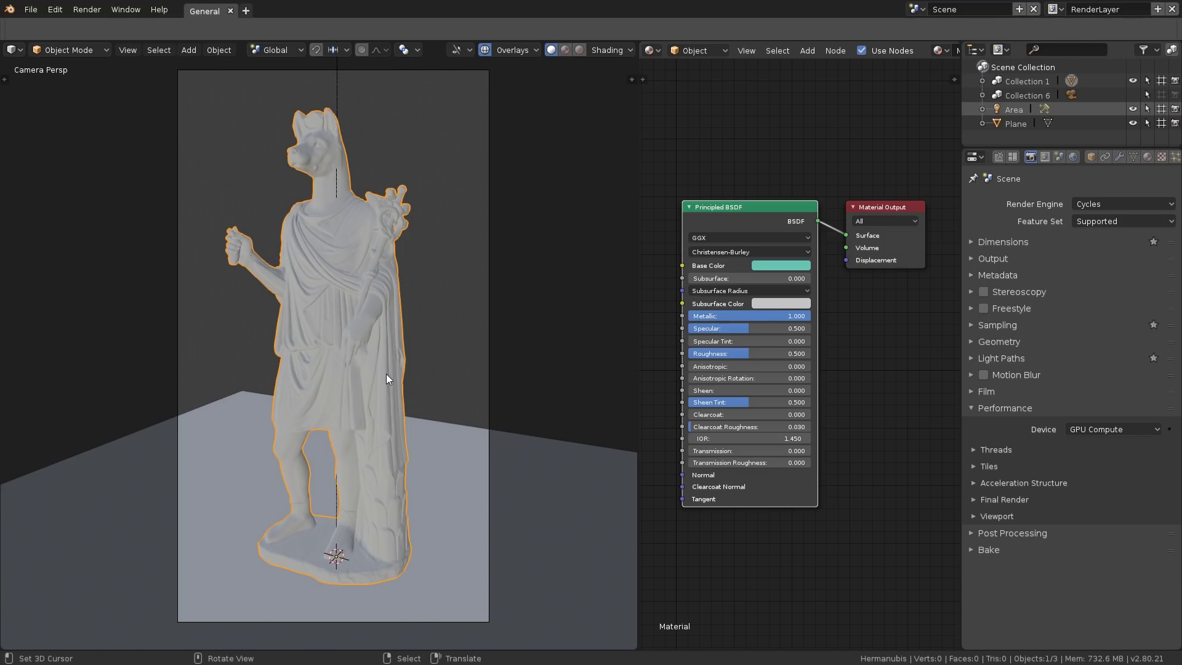
Step: Show the statue's render result and switch to render Slot 2 to compare render times
key(F11)
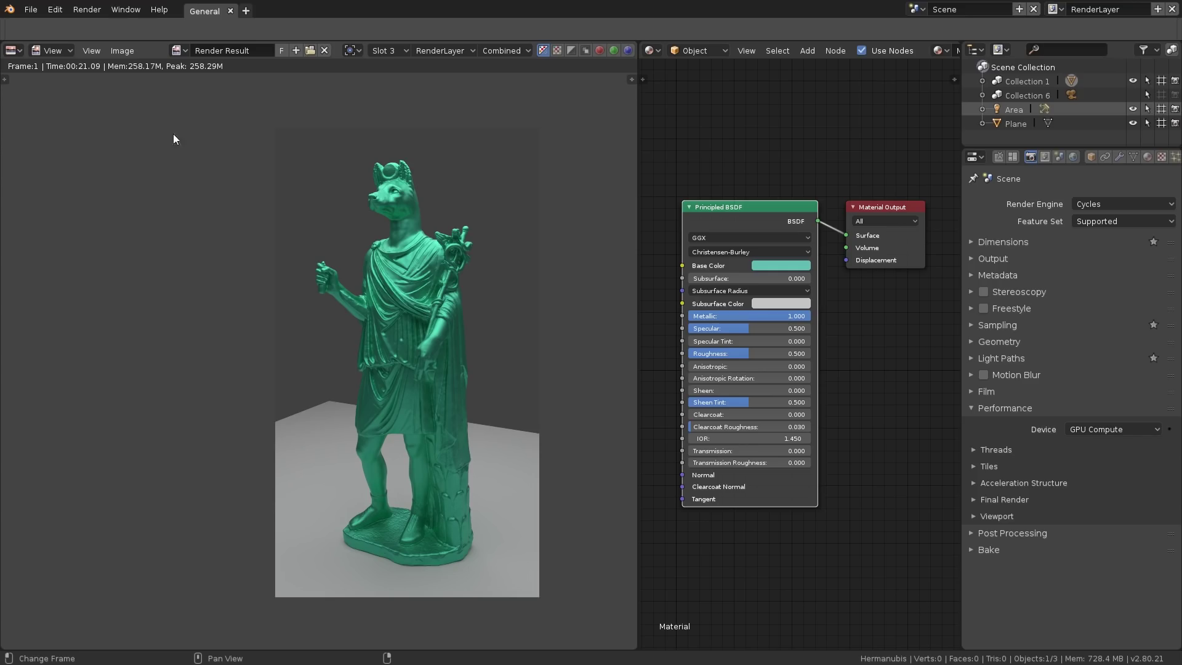
click(386, 50)
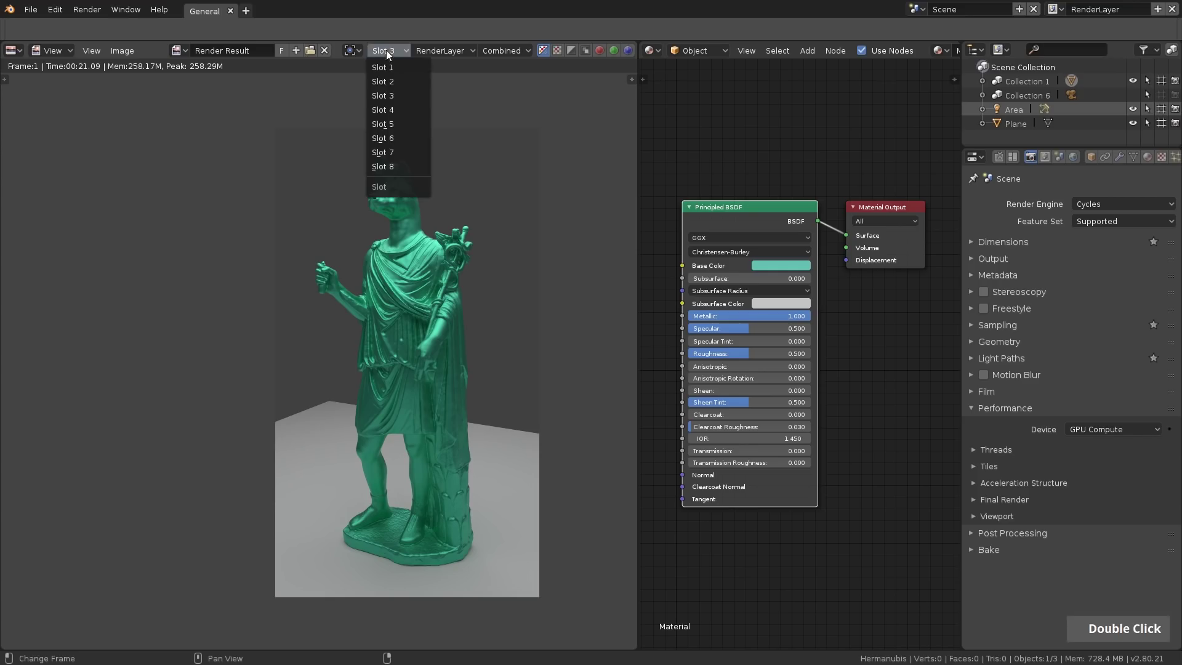
click(378, 82)
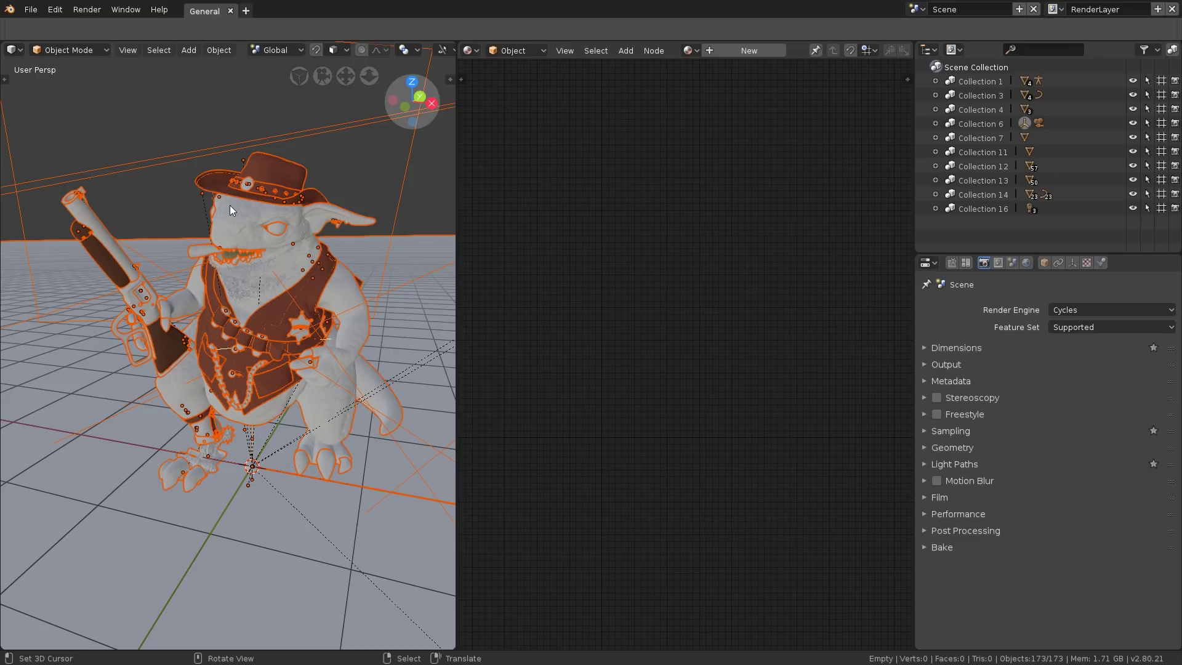
Step: Hide the viewport overlays in the cowboy creature scene, switch to rendered shading and inspect the creature's face and body
key(shift)
key(shift+z)
scroll(307, 50, down, 4)
click(362, 50)
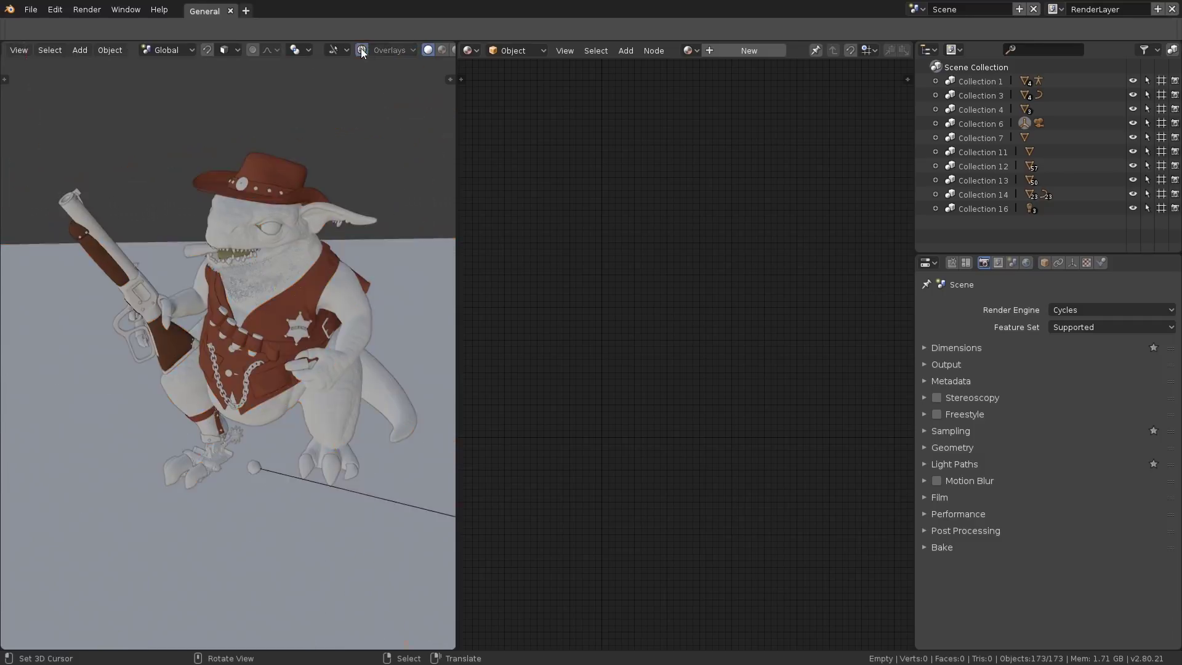
shift+middle_drag(268, 275, 304, 279)
key(shift)
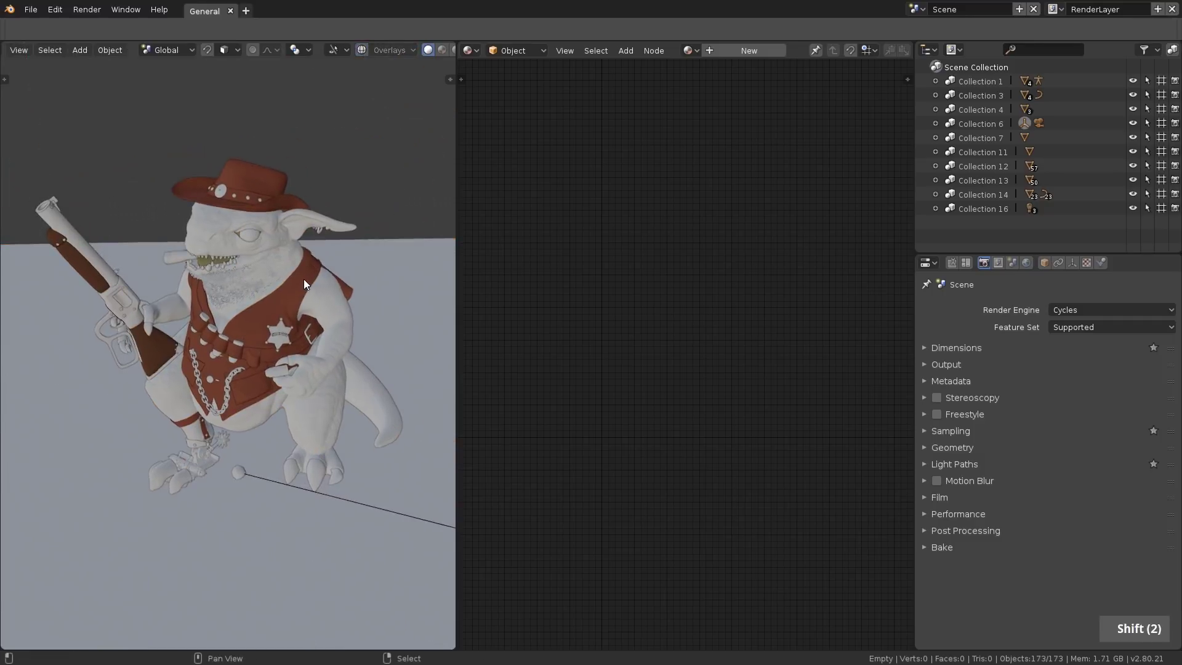
key(shift+z)
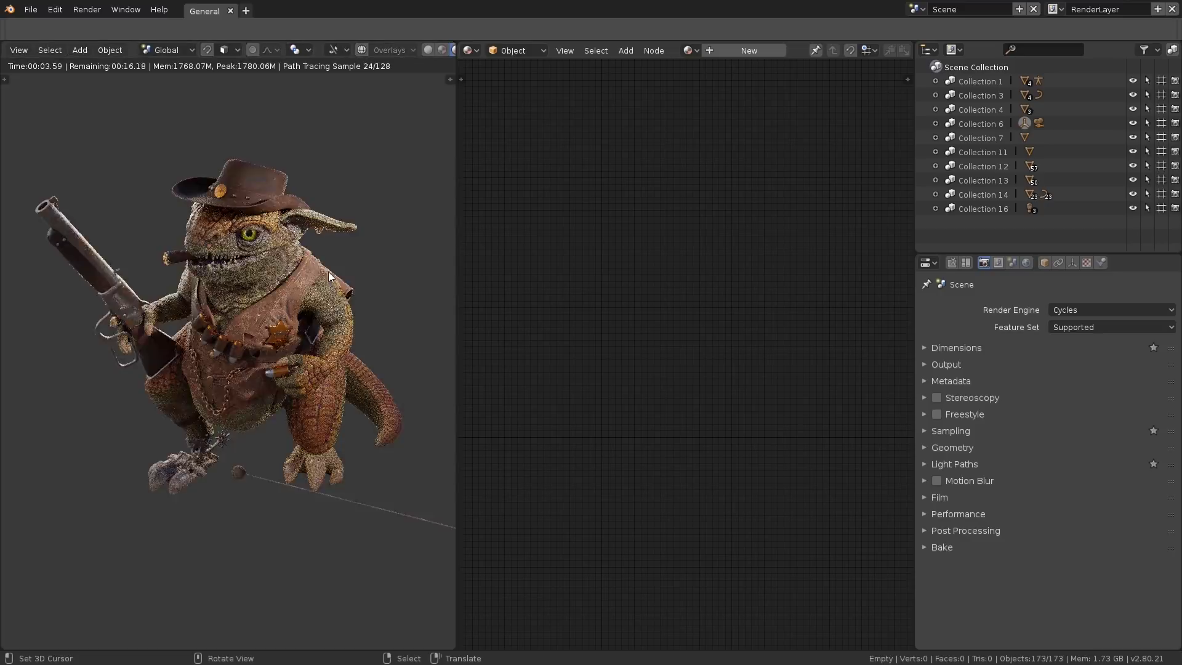
middle_drag(264, 233, 256, 213)
scroll(250, 207, up, 5)
scroll(249, 203, up, 1)
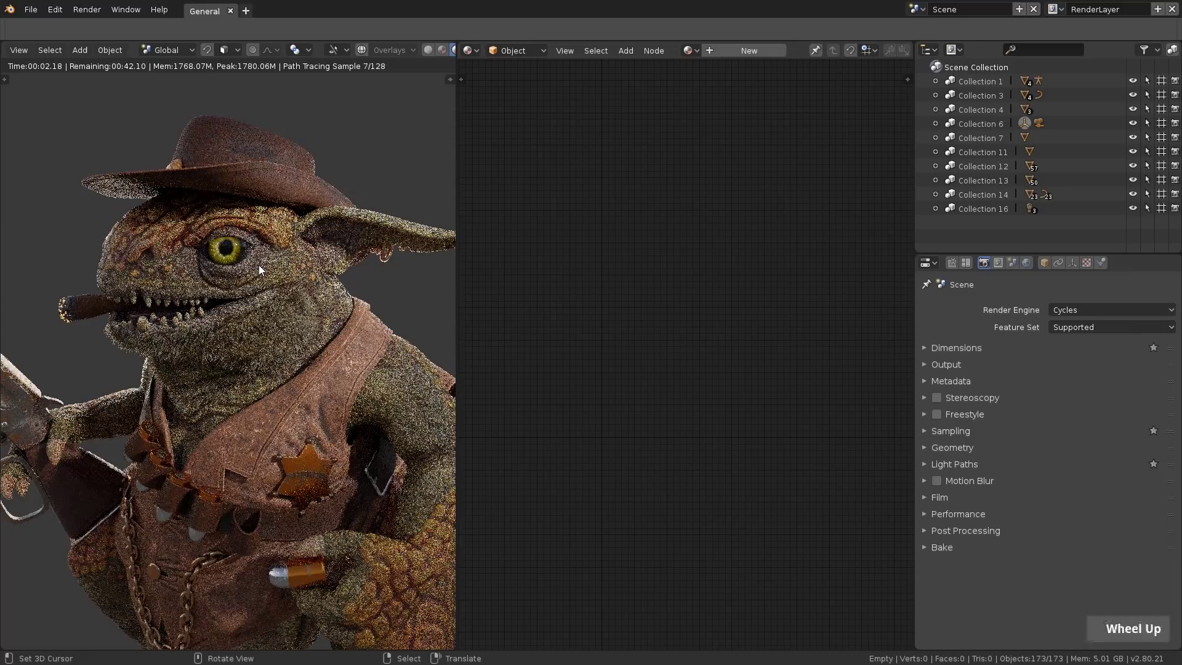
scroll(256, 265, down, 5)
scroll(256, 272, up, 1)
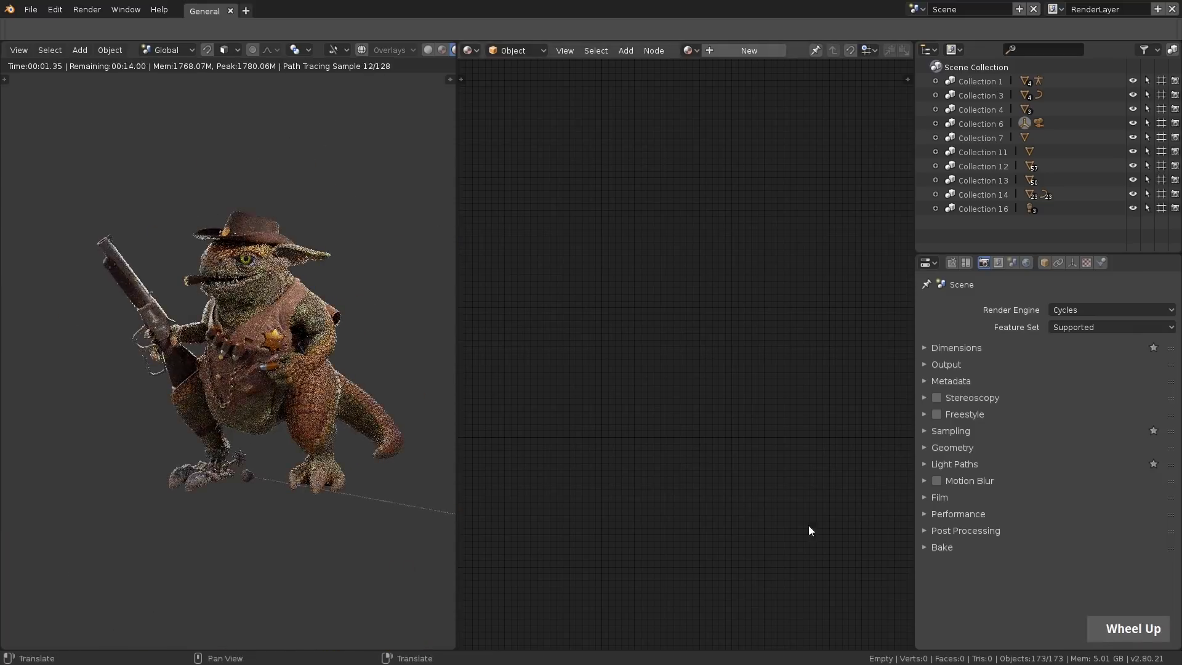
Step: Set the Cycles viewport Pixel Size to 2x in the creature scene and orbit the creature to judge the viewport rendering
click(953, 514)
scroll(977, 509, down, 5)
ctrl+click(947, 610)
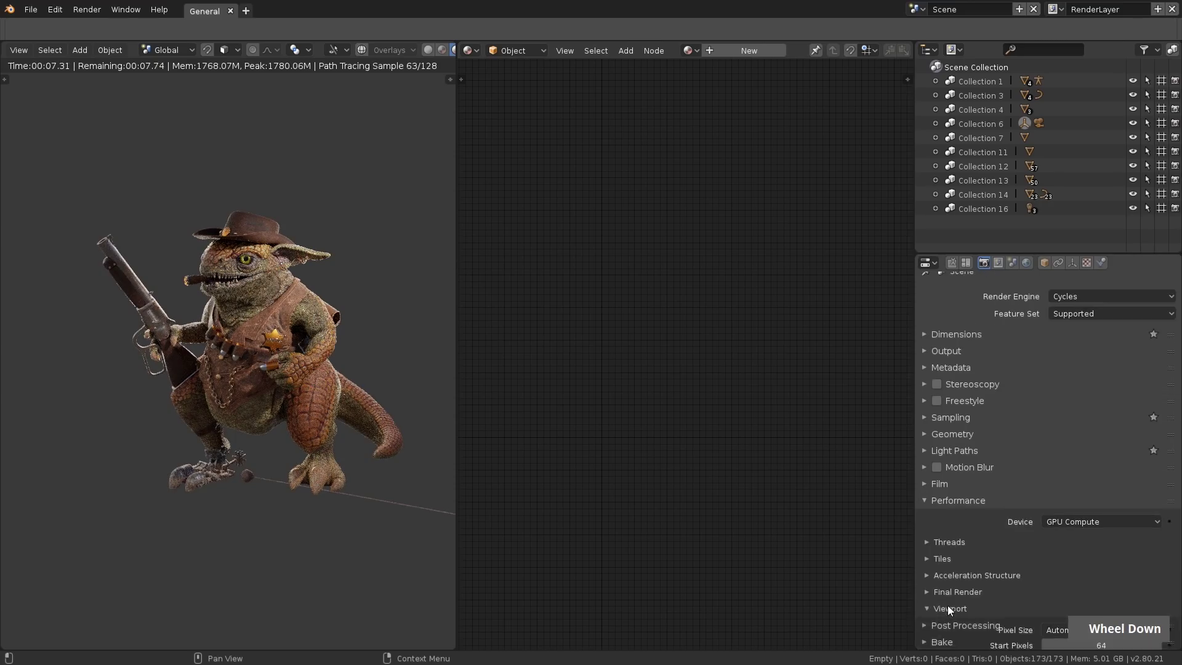
scroll(1046, 514, down, 2)
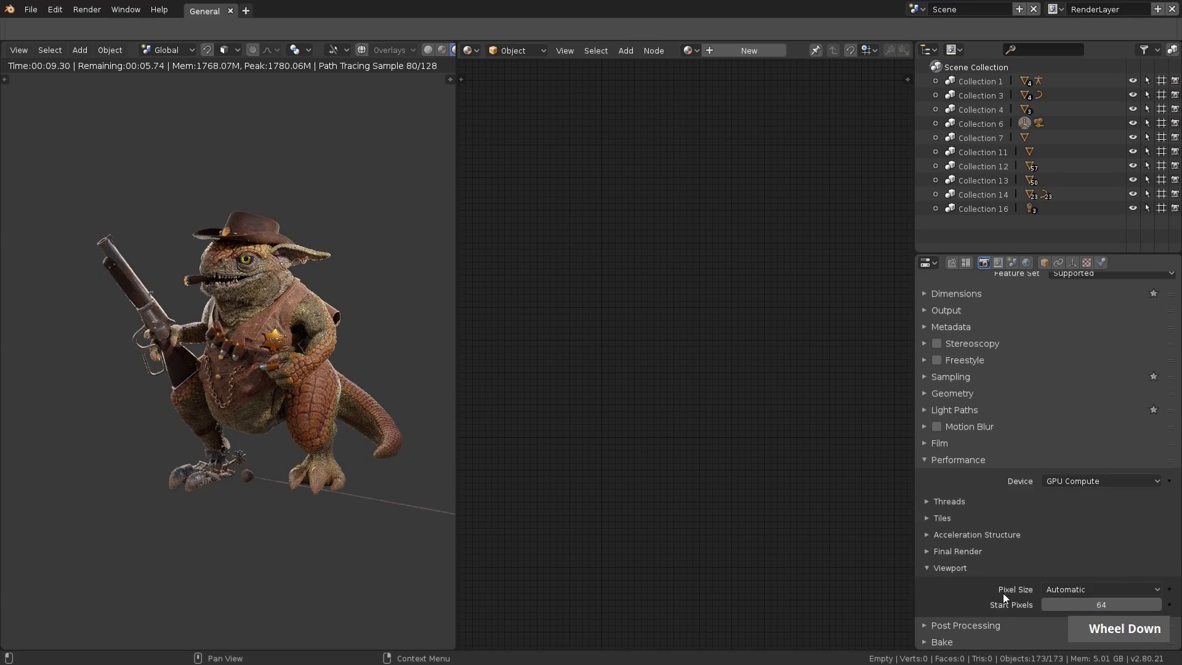
click(1076, 589)
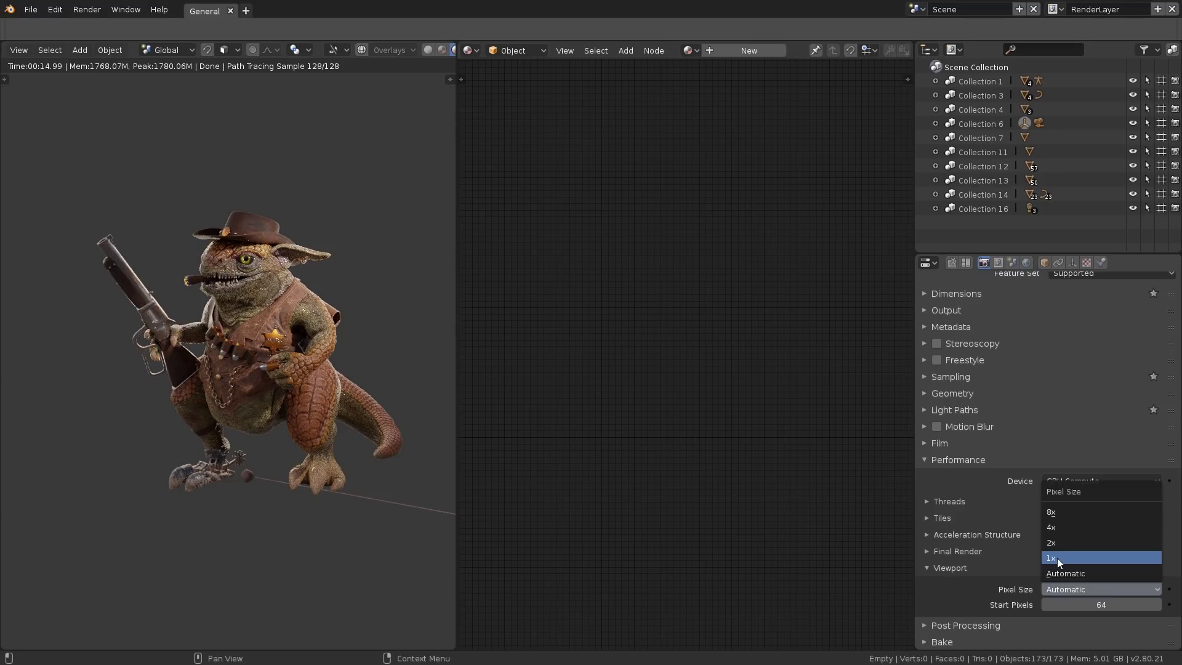
click(1052, 542)
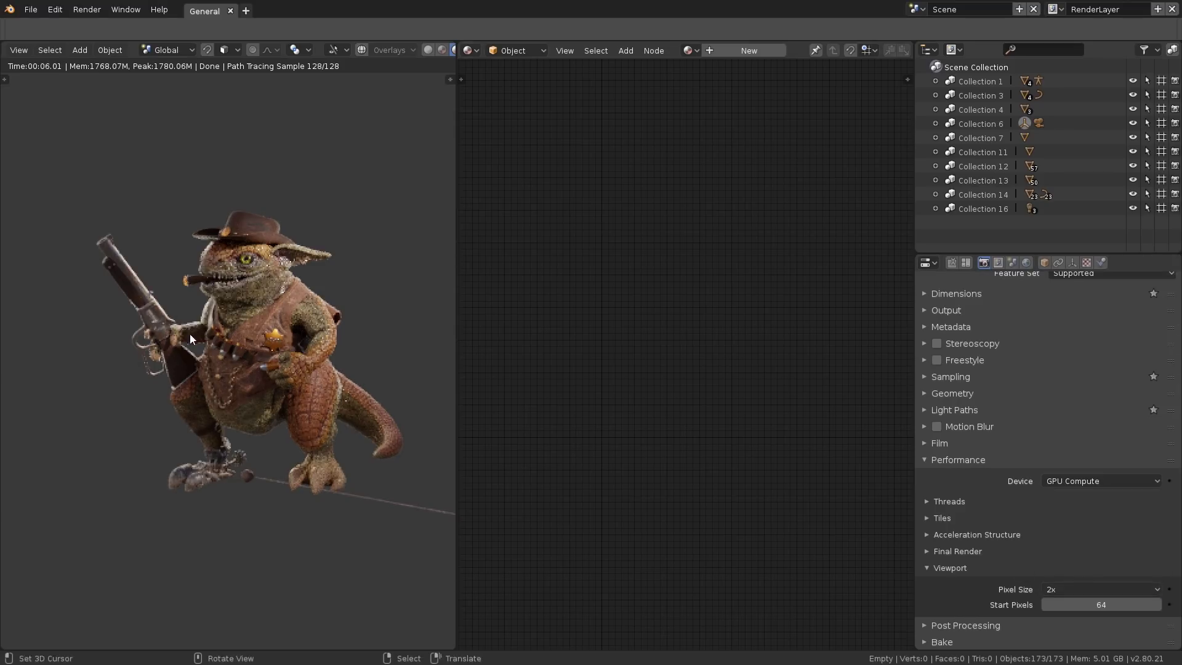
middle_drag(207, 336, 258, 317)
scroll(269, 308, down, 2)
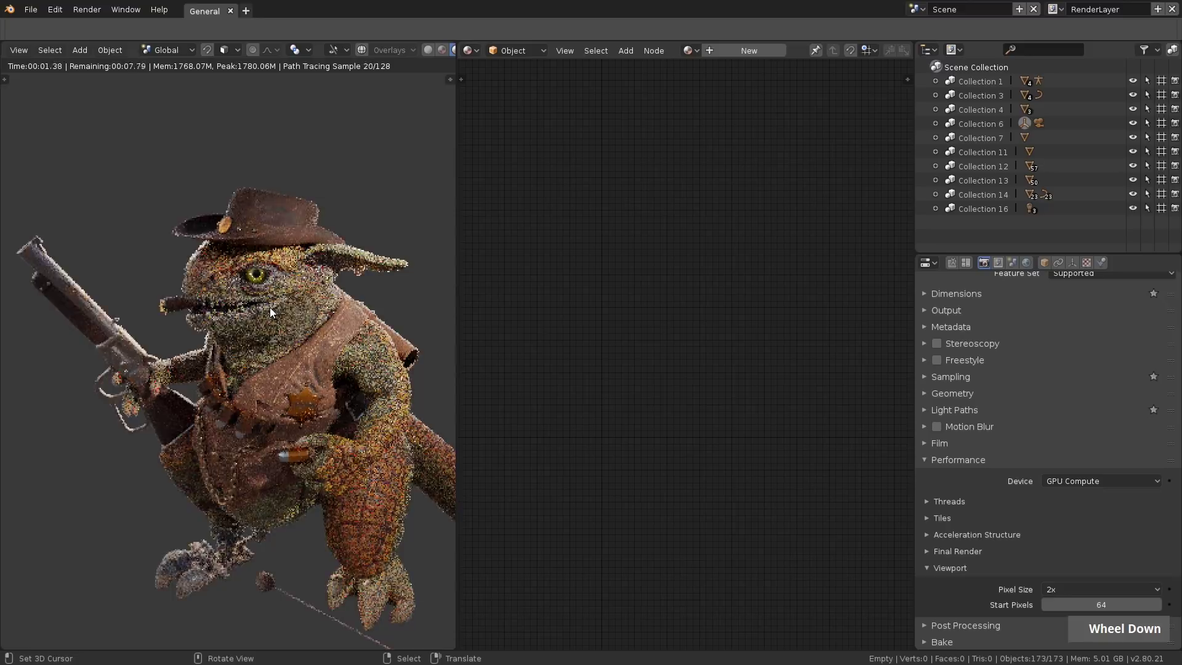
mouse_move(238, 256)
middle_down()
mouse_move(295, 344)
mouse_move(259, 370)
middle_up()
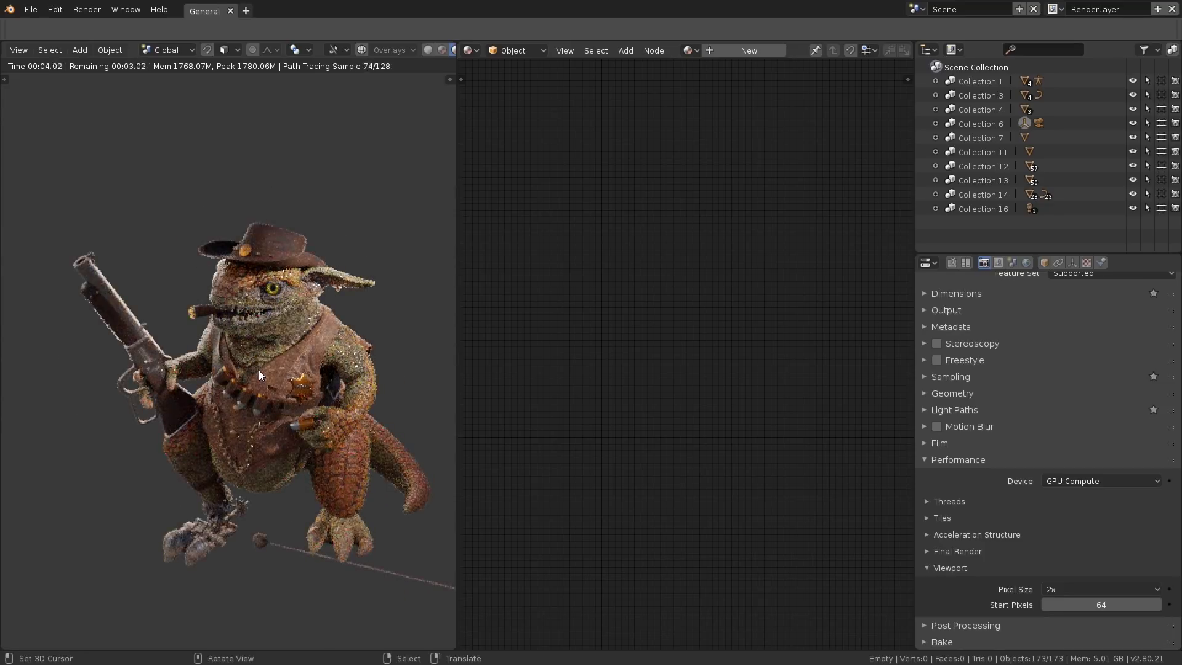
Step: Set the viewport Pixel Size to 4x and orbit the creature to examine the coarser preview
click(1070, 589)
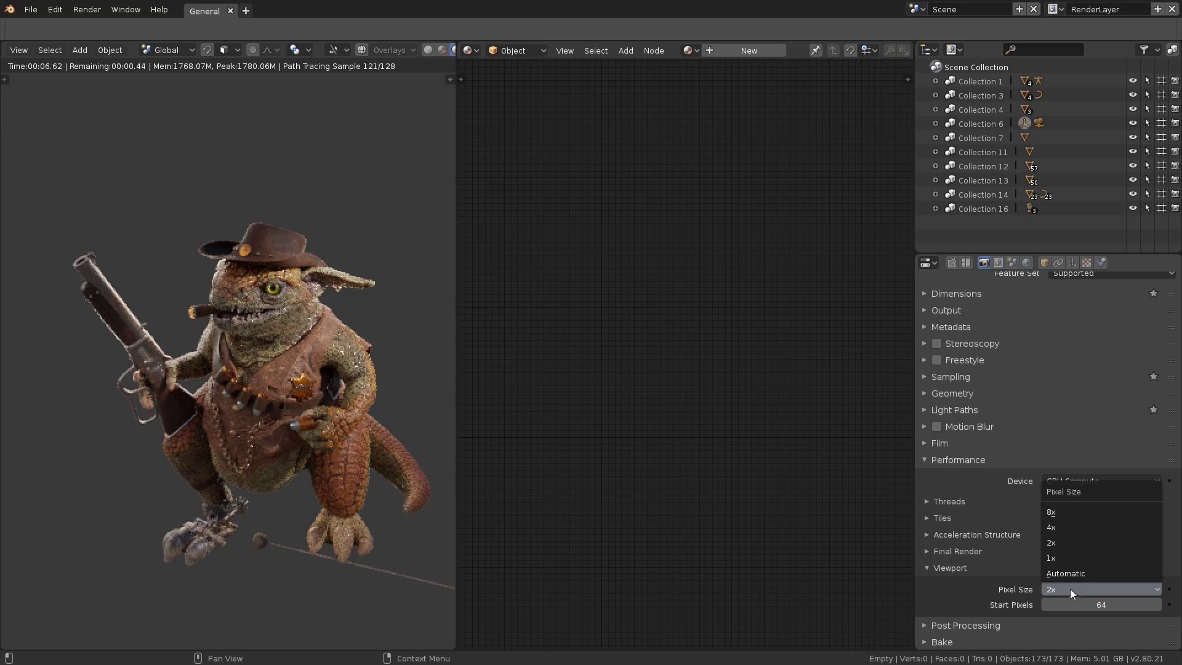
click(1070, 527)
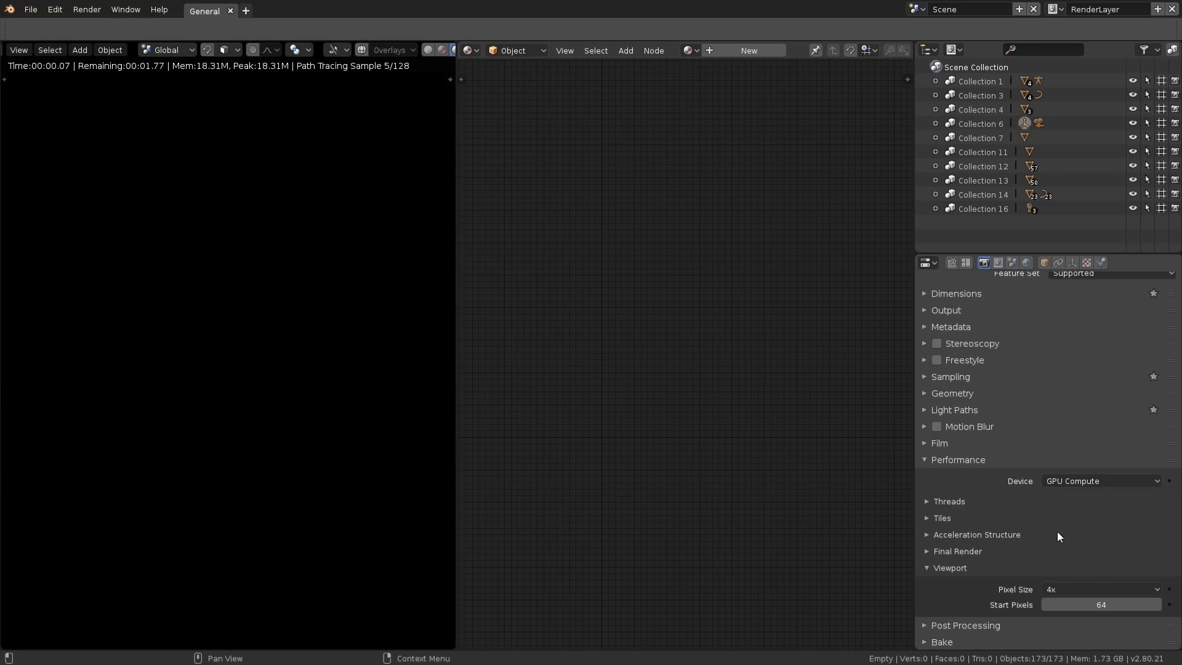
middle_click(1057, 530)
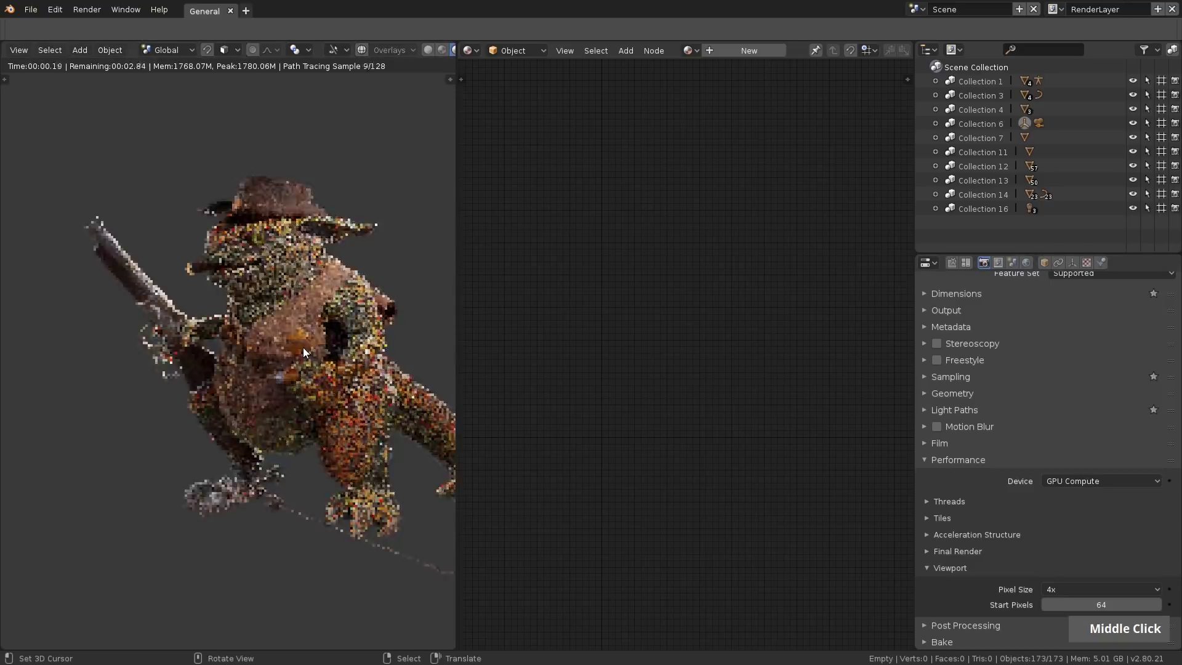
middle_drag(214, 343, 320, 275)
scroll(320, 275, up, 2)
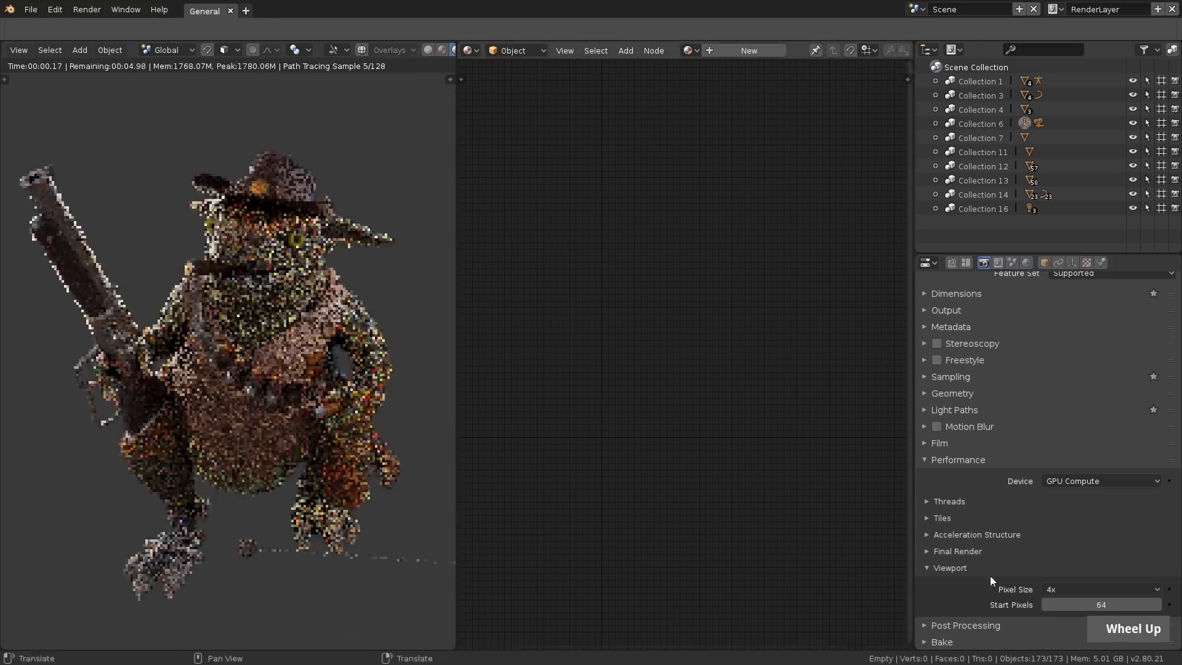
click(1086, 589)
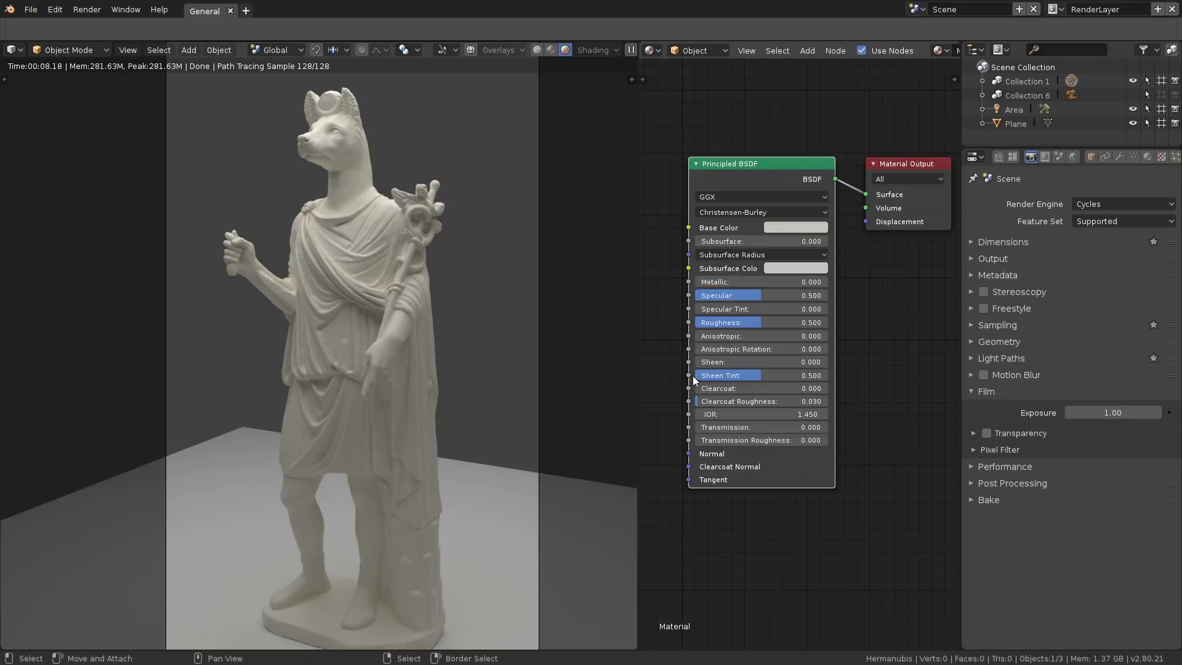
Step: Enable film transparency in the statue scene and make the statue's material glassy with Transmission 1 and Roughness 0.2
click(986, 433)
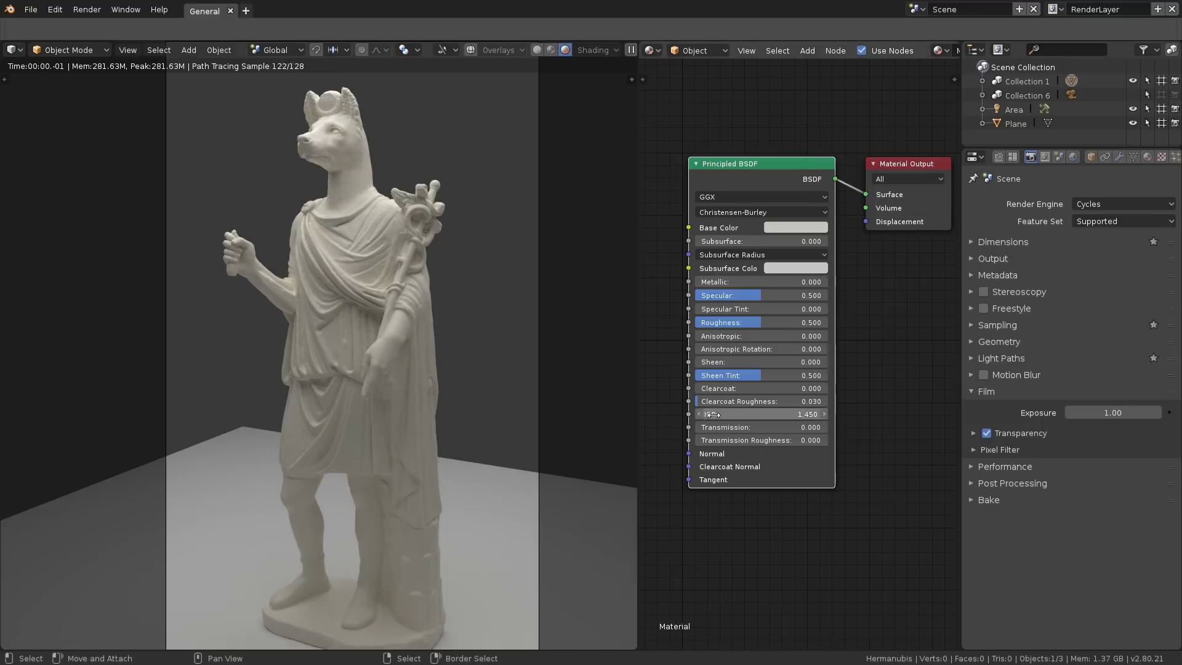
key(Return)
text(1)
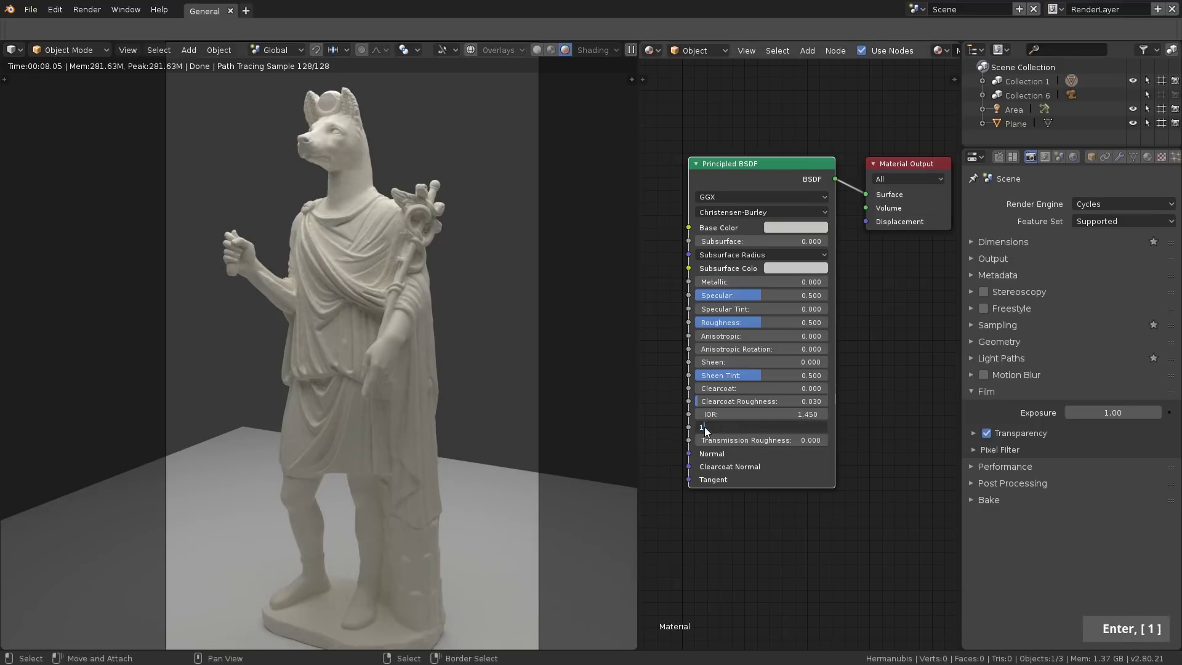
key(Return)
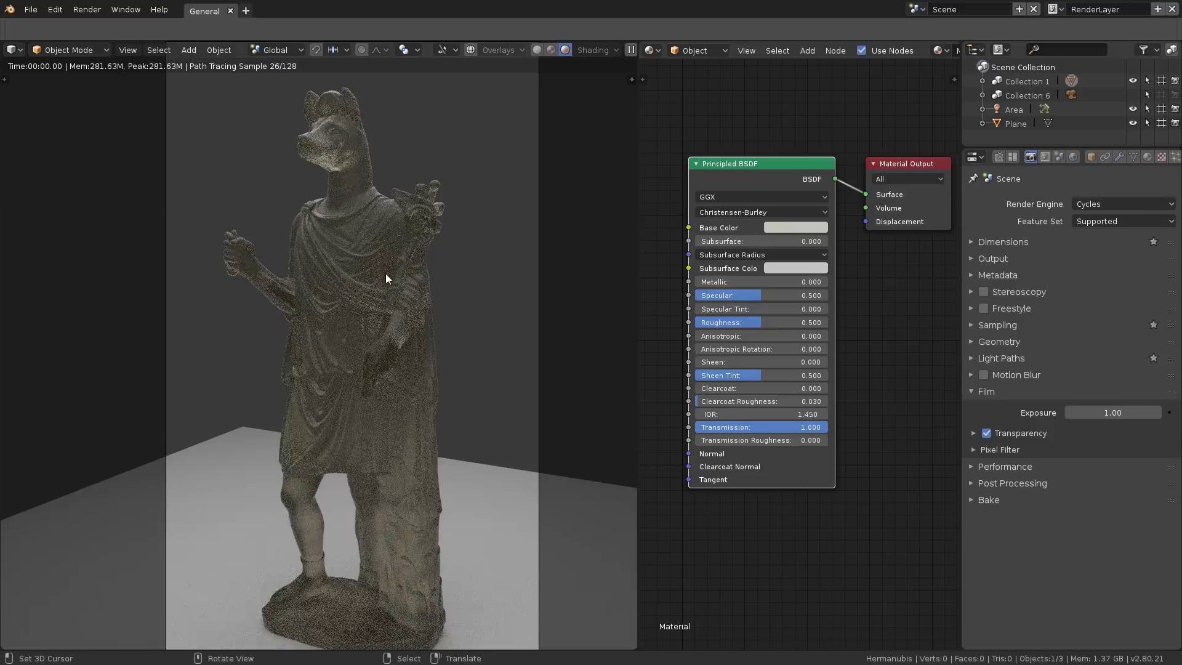
key(Return)
text(0.2)
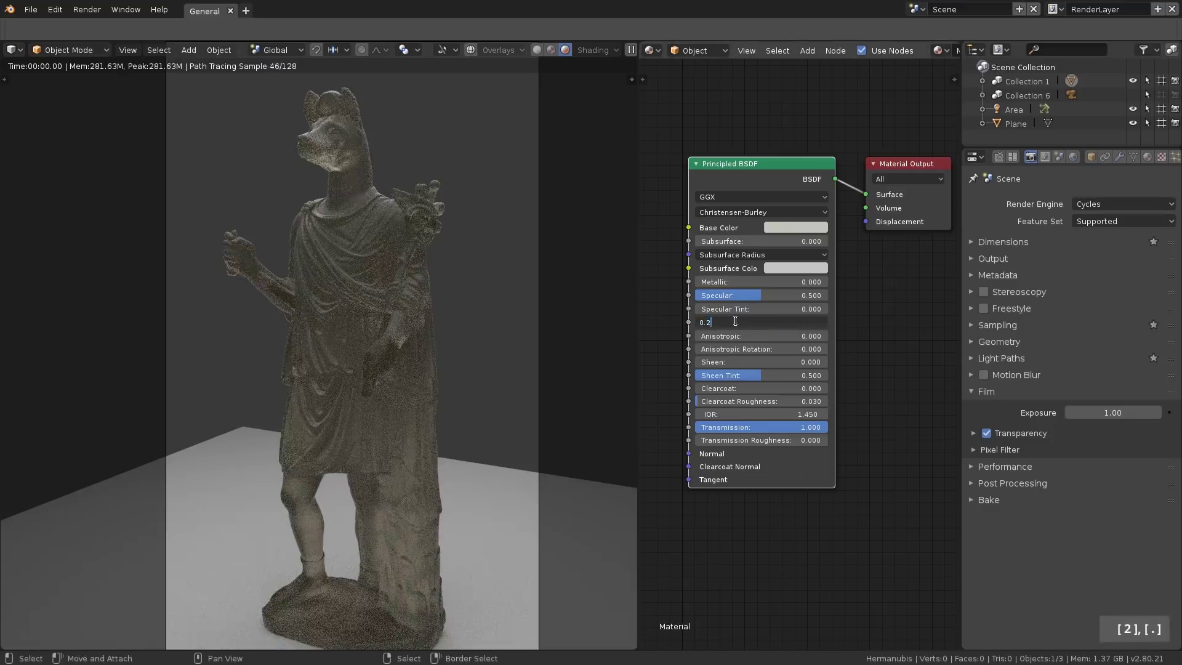
key(Return)
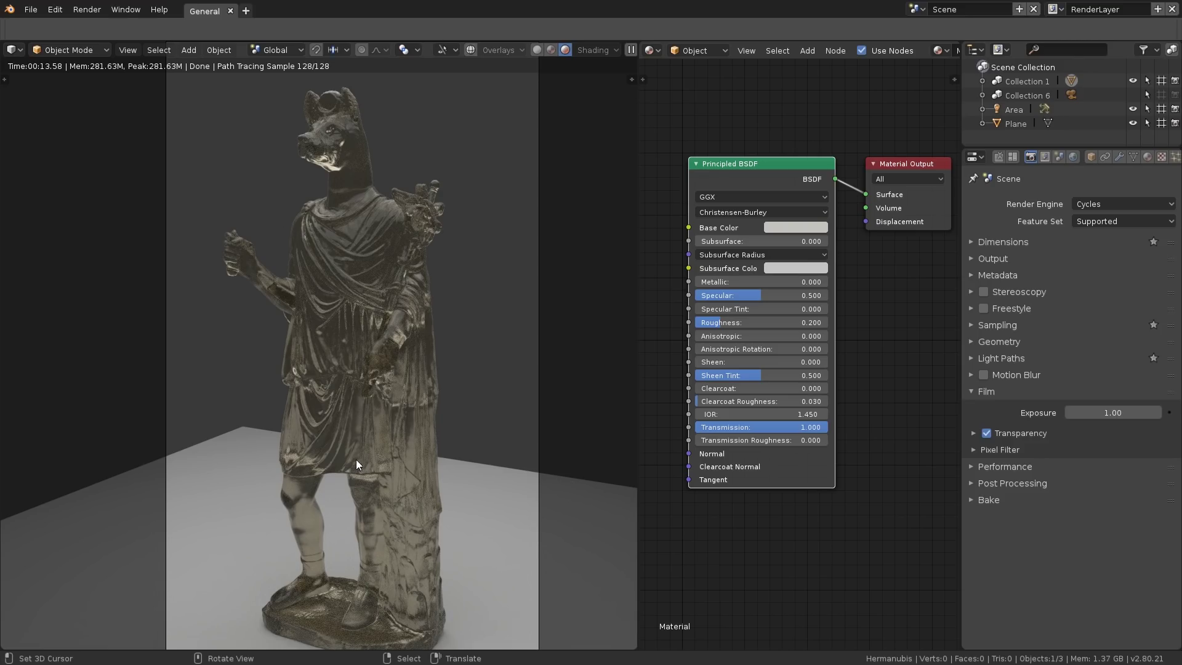
Step: Enable Transparent Glass in the film transparency settings and set its Roughness Threshold to 0.20
click(972, 433)
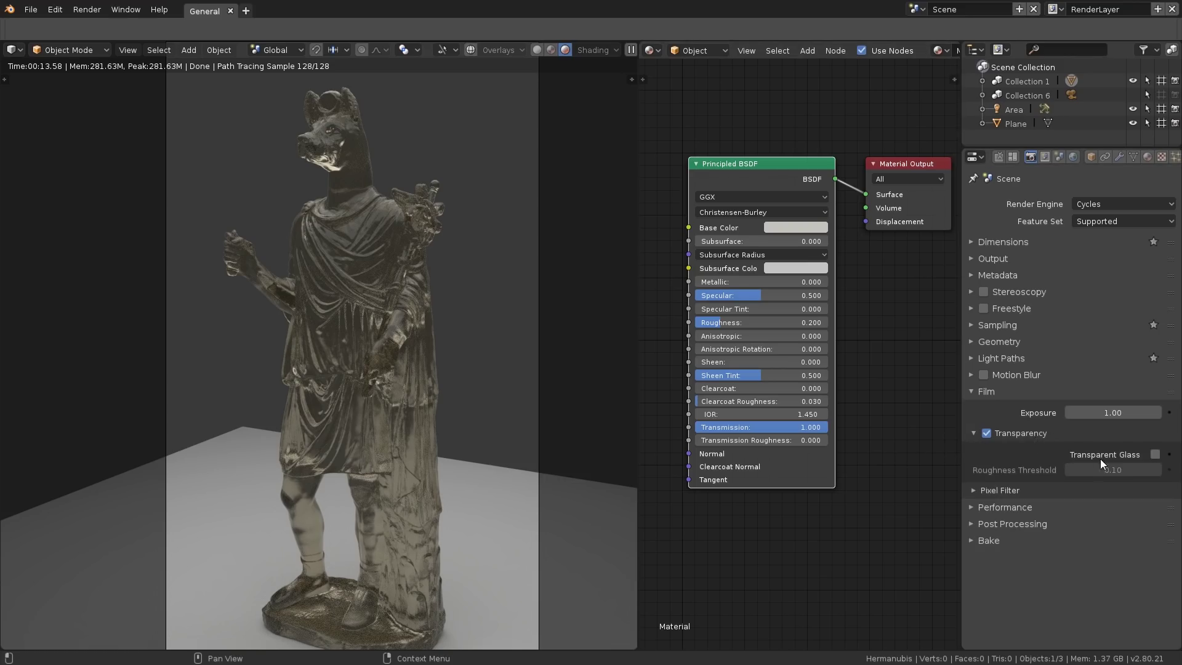
click(1154, 455)
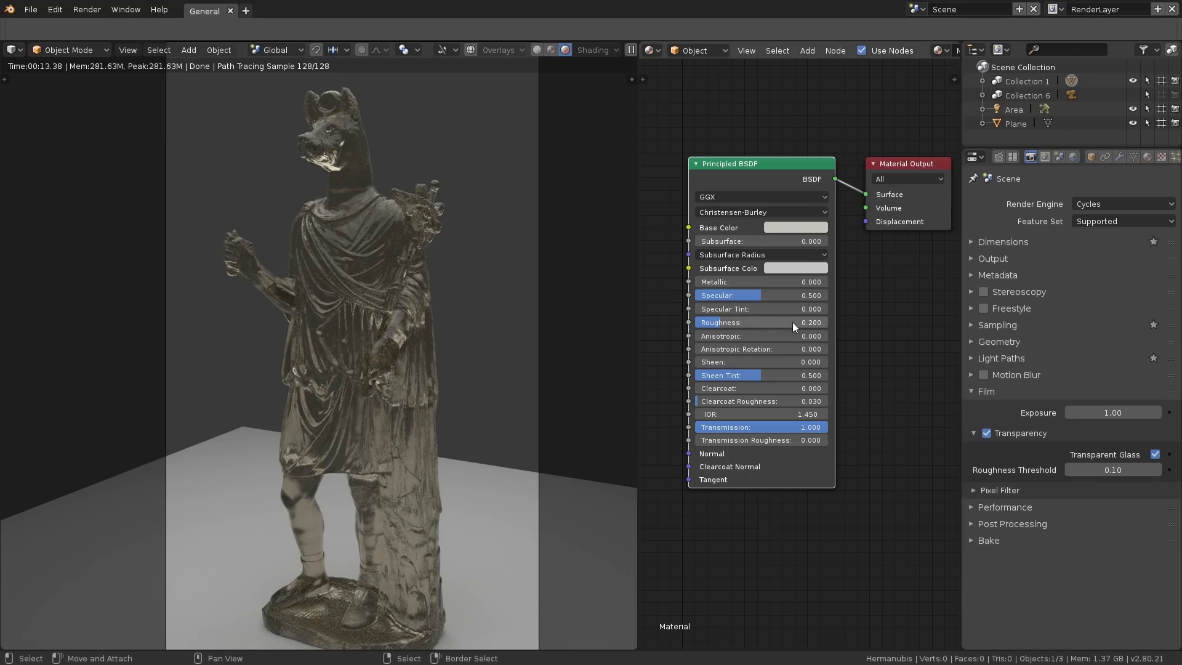
key(Return)
key(Return)
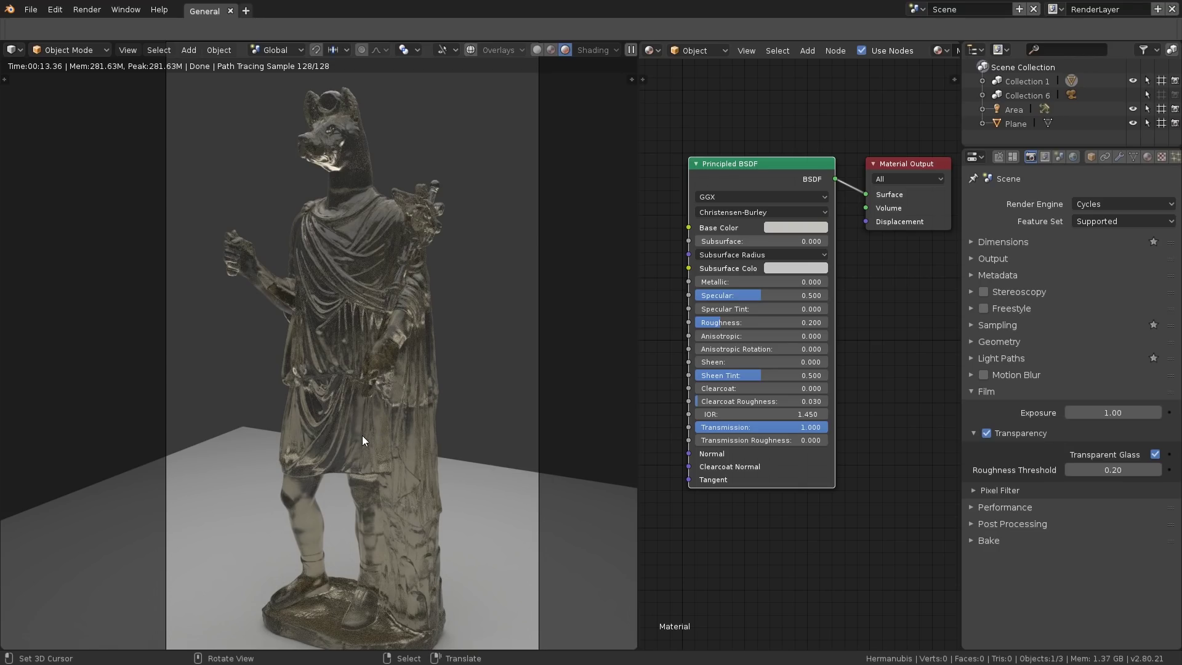
Step: Render the glass statue and inspect the whole figure against the transparent background
key(F12)
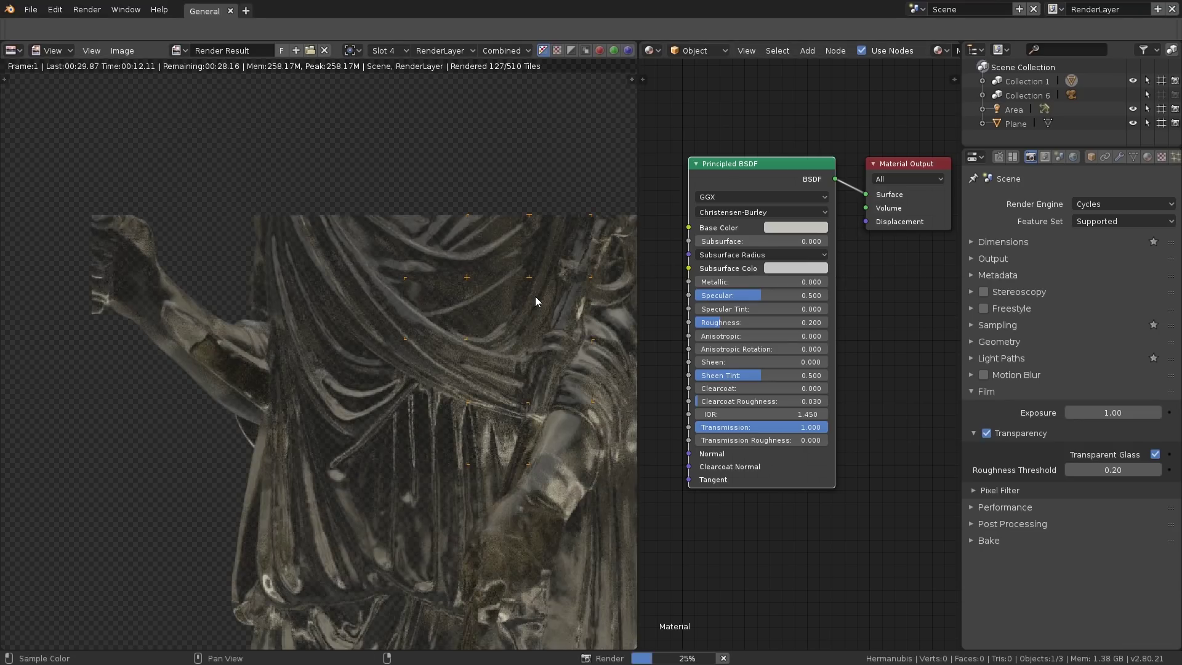
scroll(534, 297, down, 3)
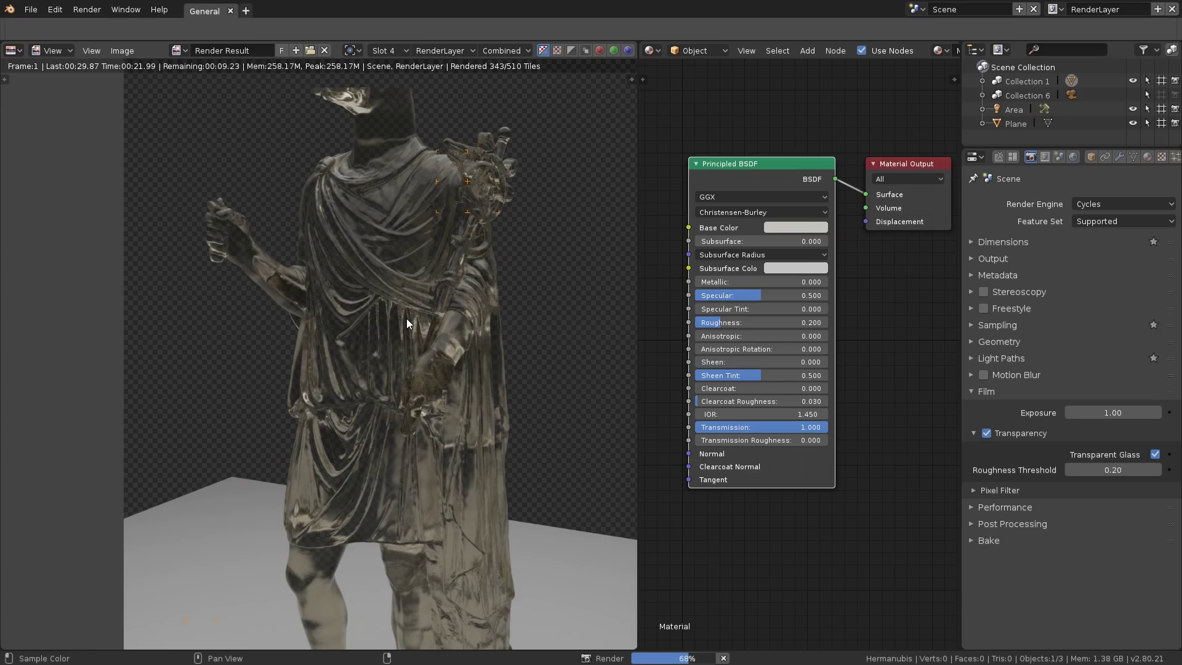
scroll(378, 313, down, 1)
middle_click(378, 309)
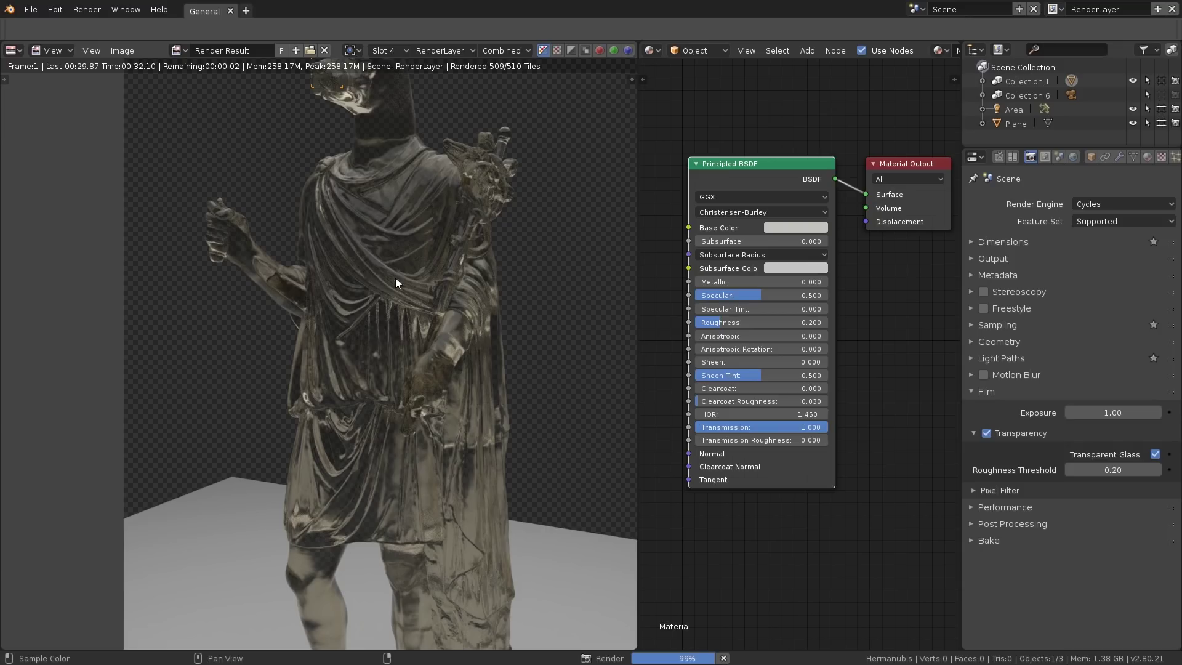
scroll(397, 282, down, 1)
middle_drag(397, 283, 402, 252)
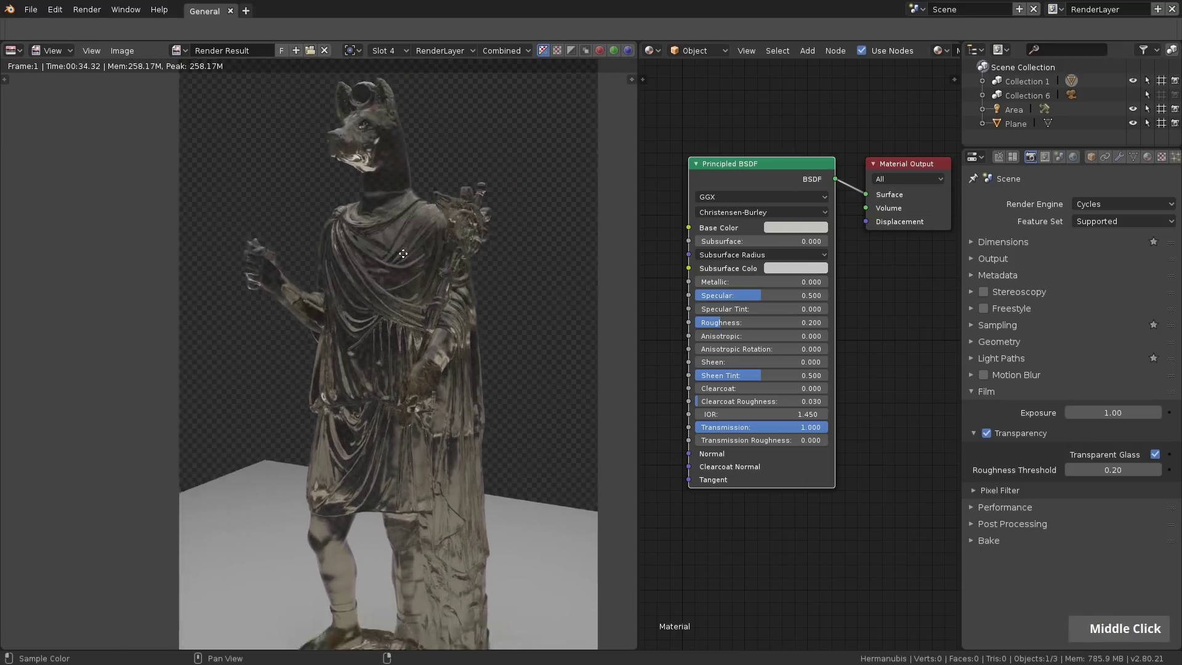
scroll(402, 252, down, 1)
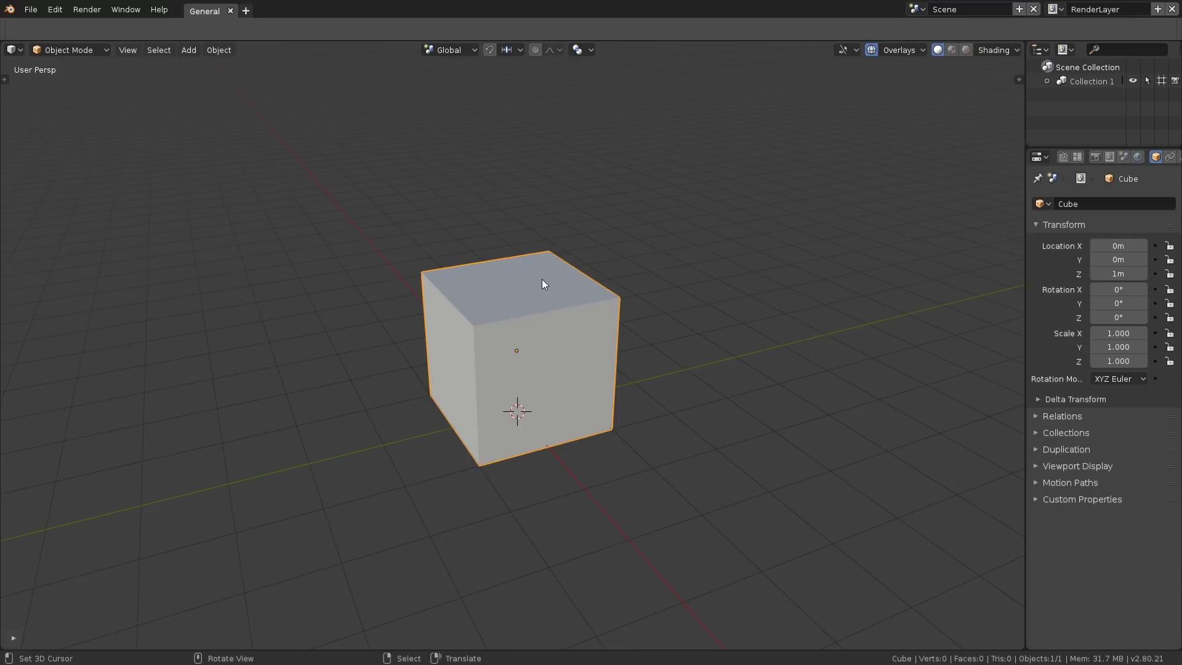
Step: Add a mesh plane beneath the cube and scale it up to about 7.03 as a floor
middle_drag(481, 437, 514, 438)
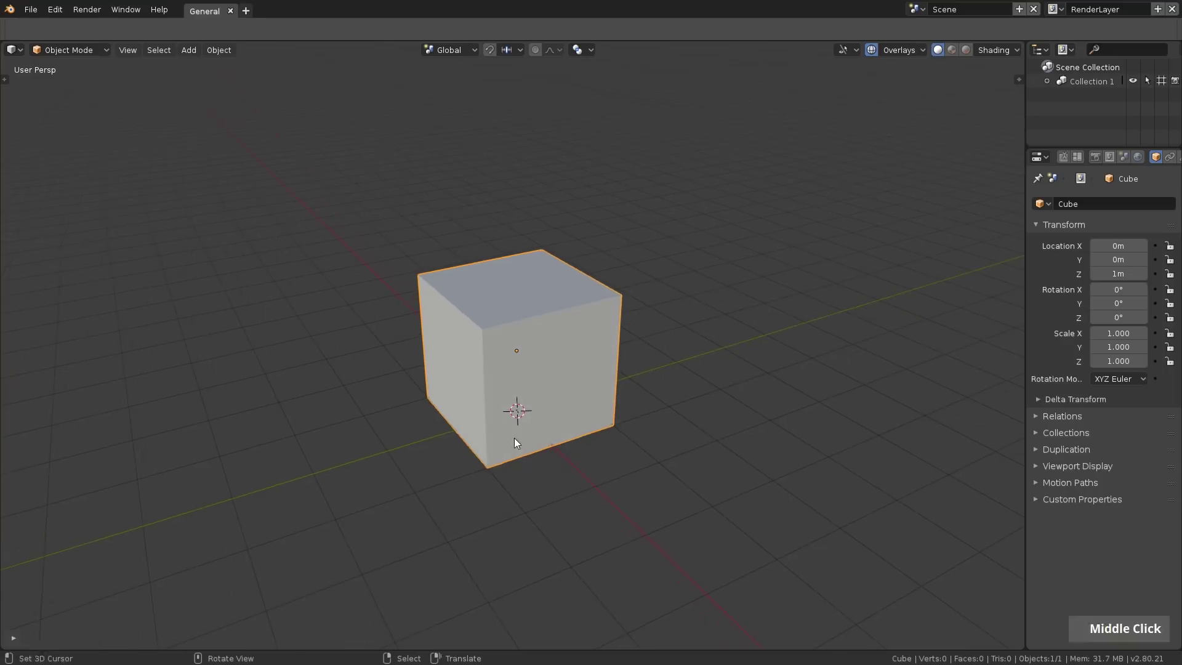
key(shift+a)
mouse_move(508, 403)
click(611, 403)
scroll(581, 426, down, 3)
key(s)
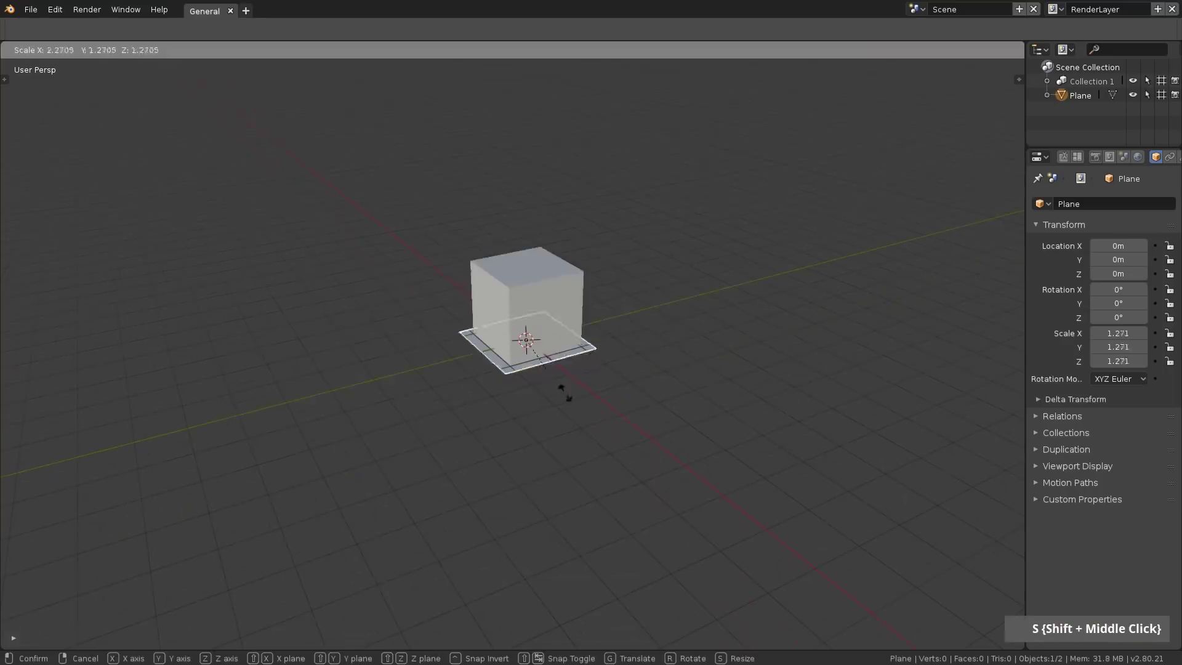
click(843, 443)
Step: Extrude the plane's edge behind the cube upward along Z to form a back wall, and return to Object Mode
key(Tab)
right_click(199, 297)
shift+right_click(600, 227)
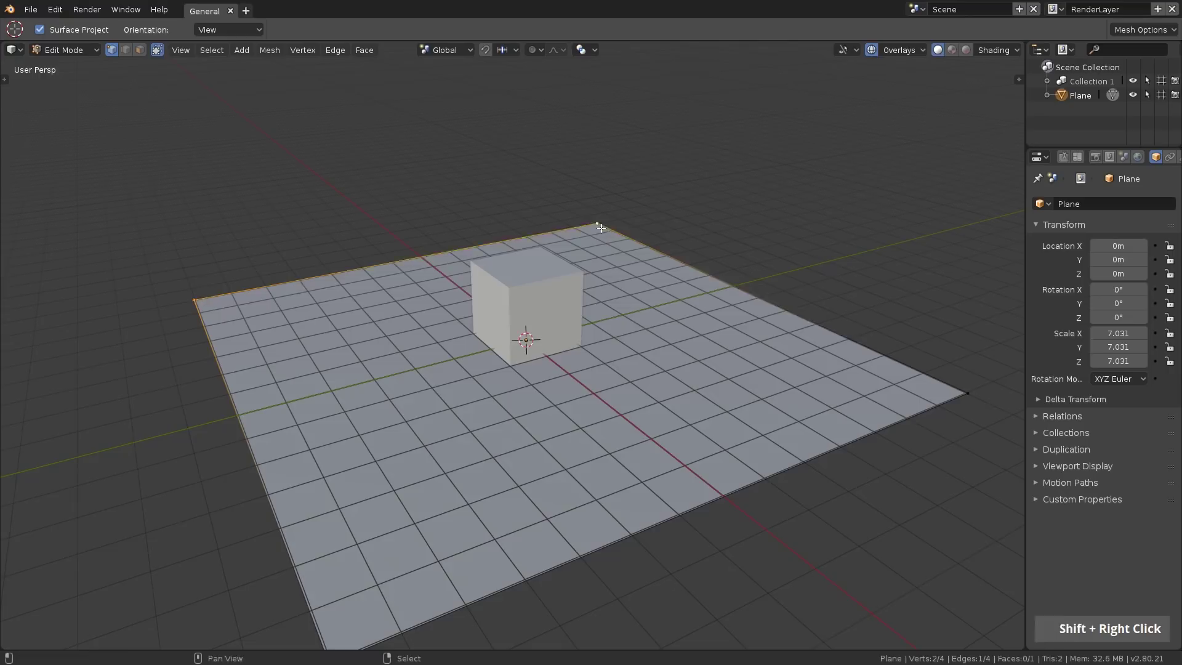
shift+middle_drag(423, 379, 492, 435)
key(e)
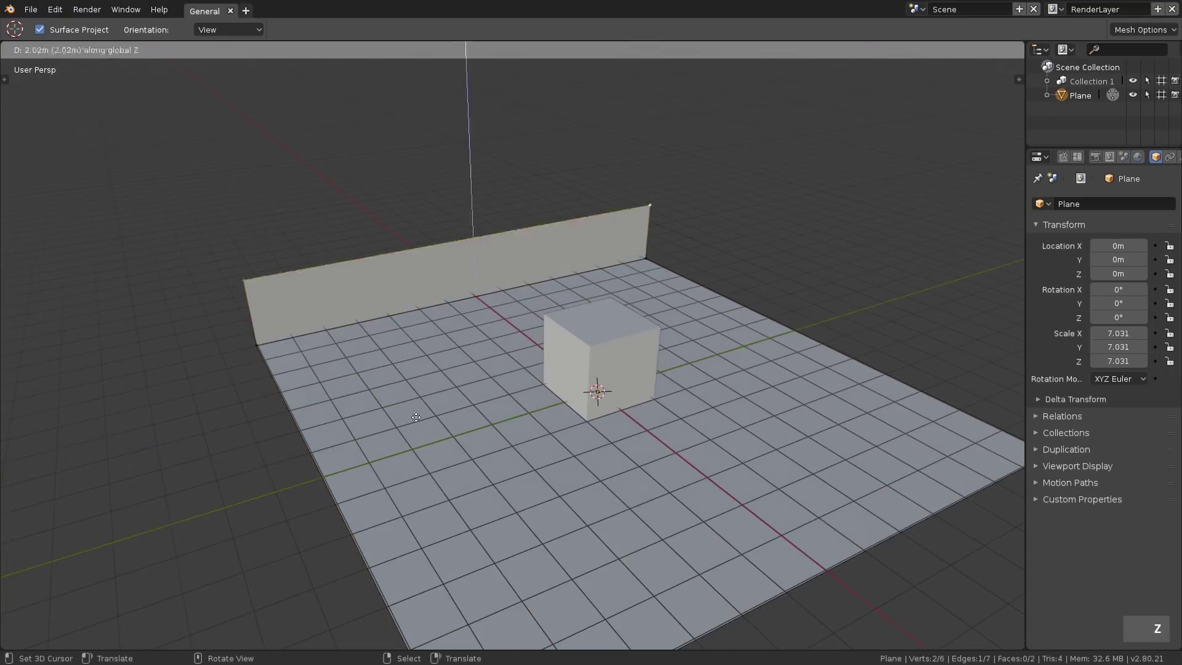
click(408, 269)
key(Tab)
middle_drag(523, 357, 575, 354)
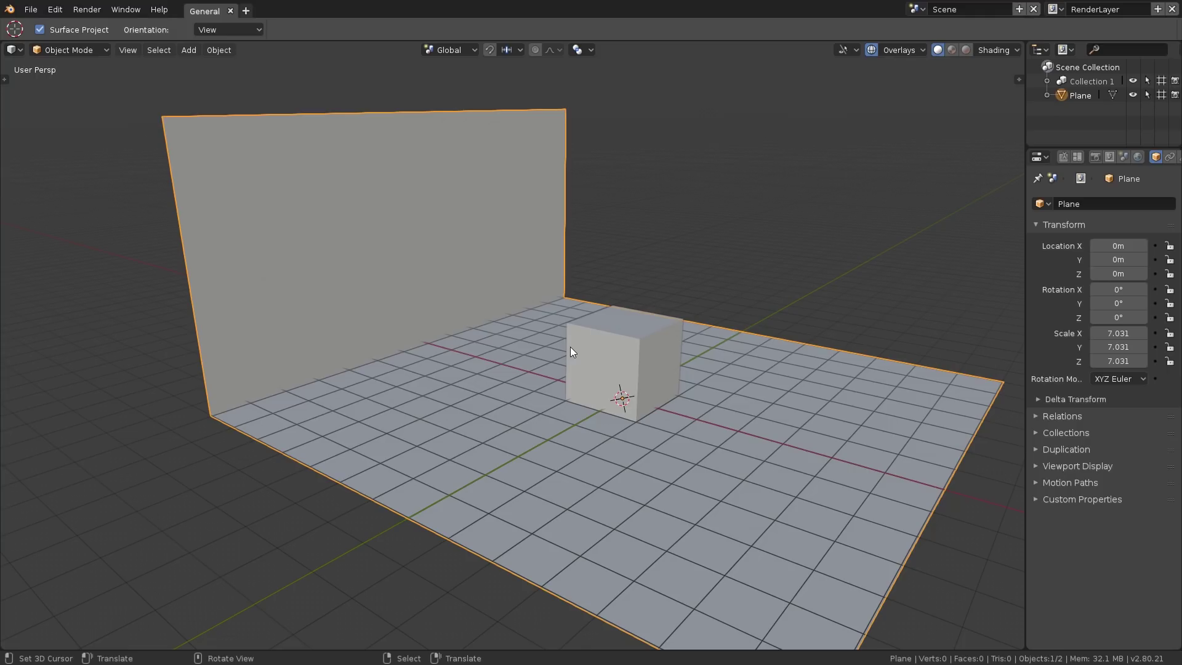
Step: Enable film transparency for the scene and make the plane a Shadow Catcher in its Cycles settings
click(1095, 157)
click(1056, 434)
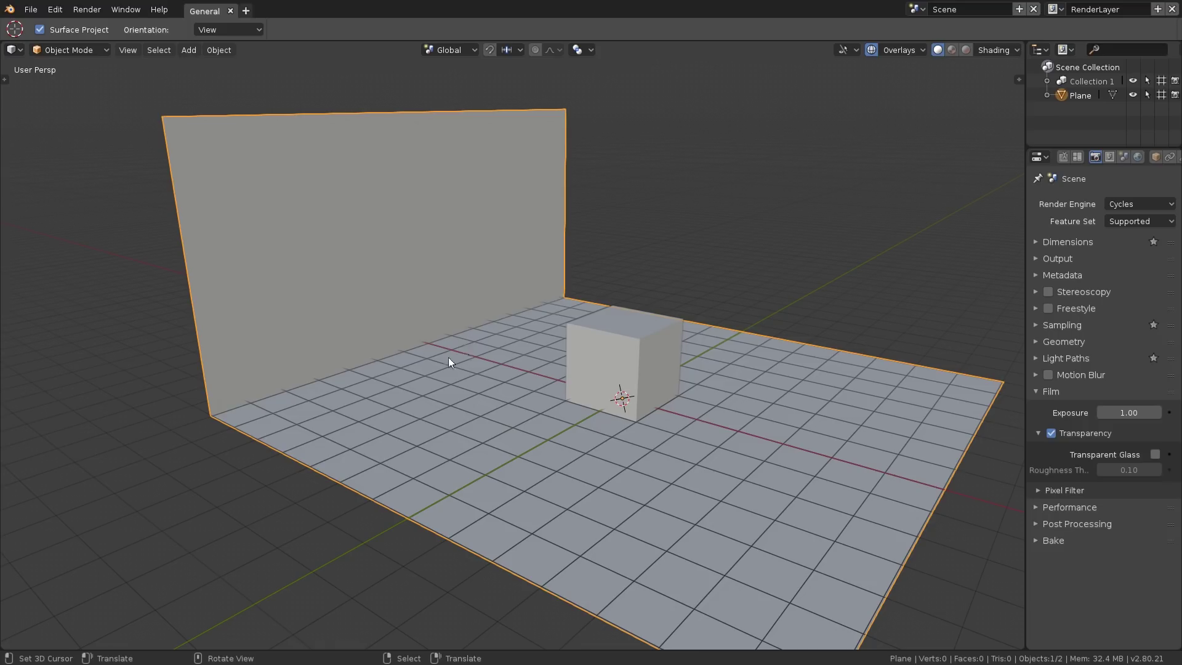
right_click(548, 364)
click(1155, 158)
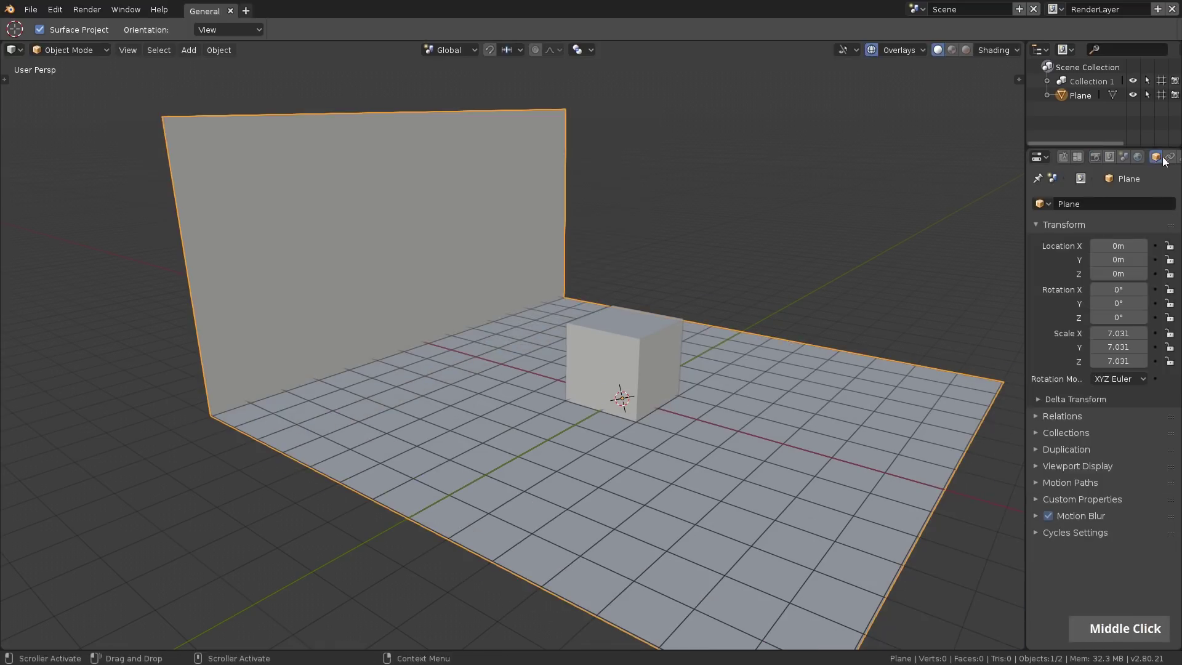
click(1074, 532)
scroll(1078, 537, down, 1)
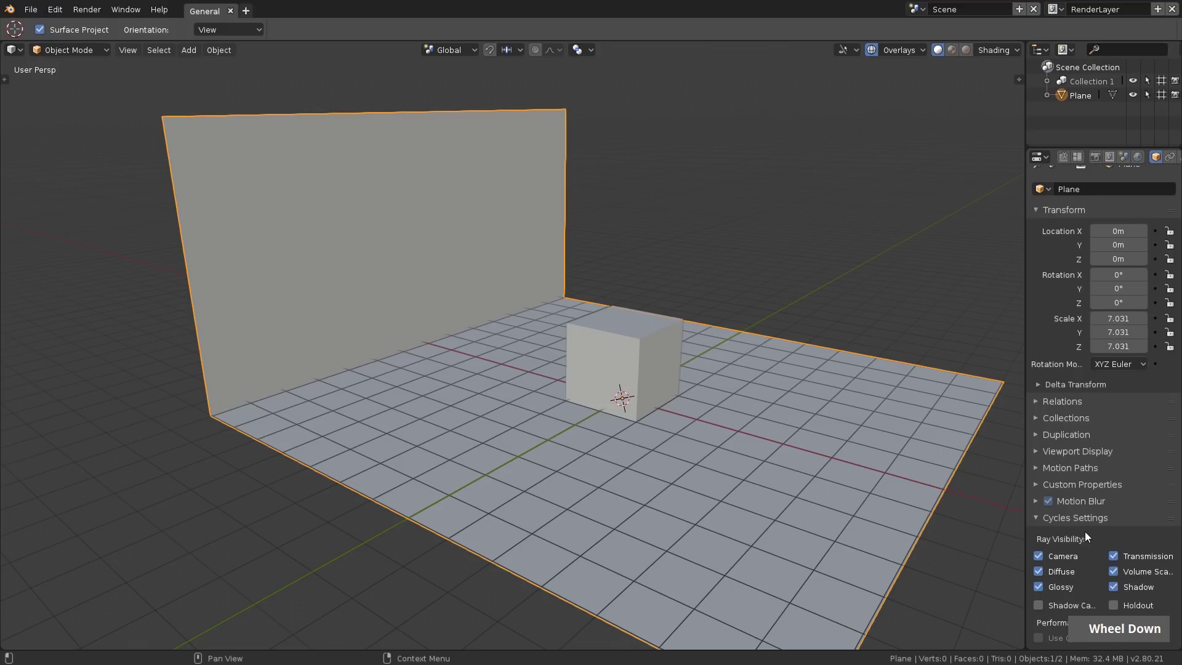
drag(1024, 573, 954, 600)
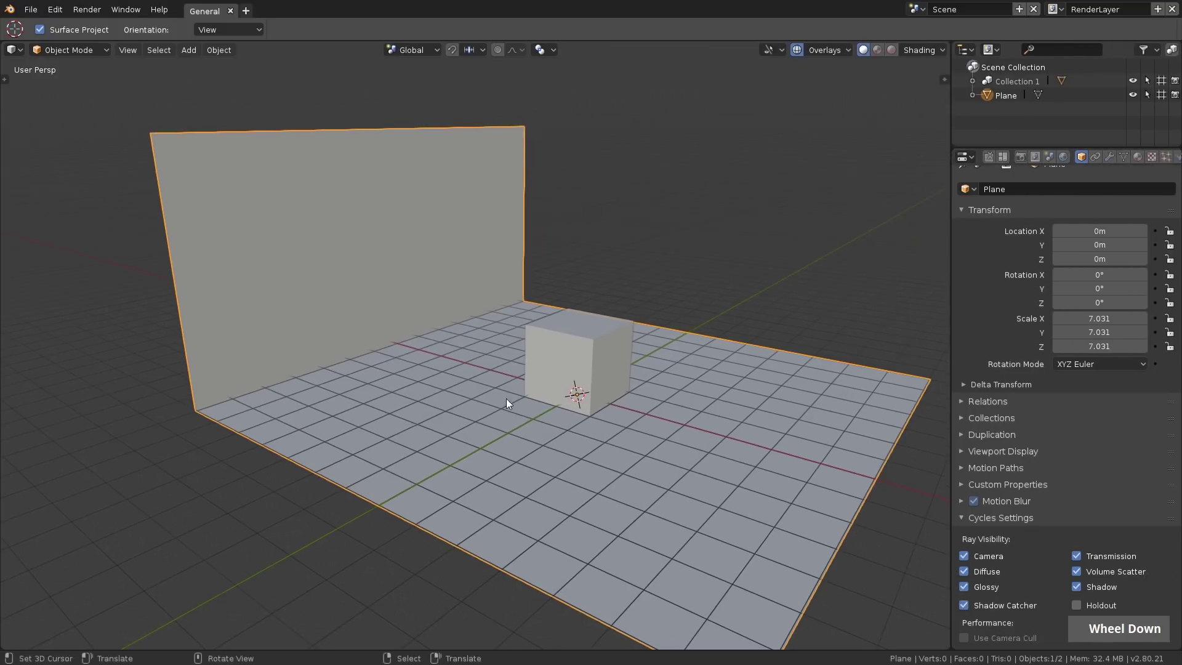
Step: Add an area light and move it above and to the side of the cube
middle_drag(506, 397, 521, 398)
key(shift+a)
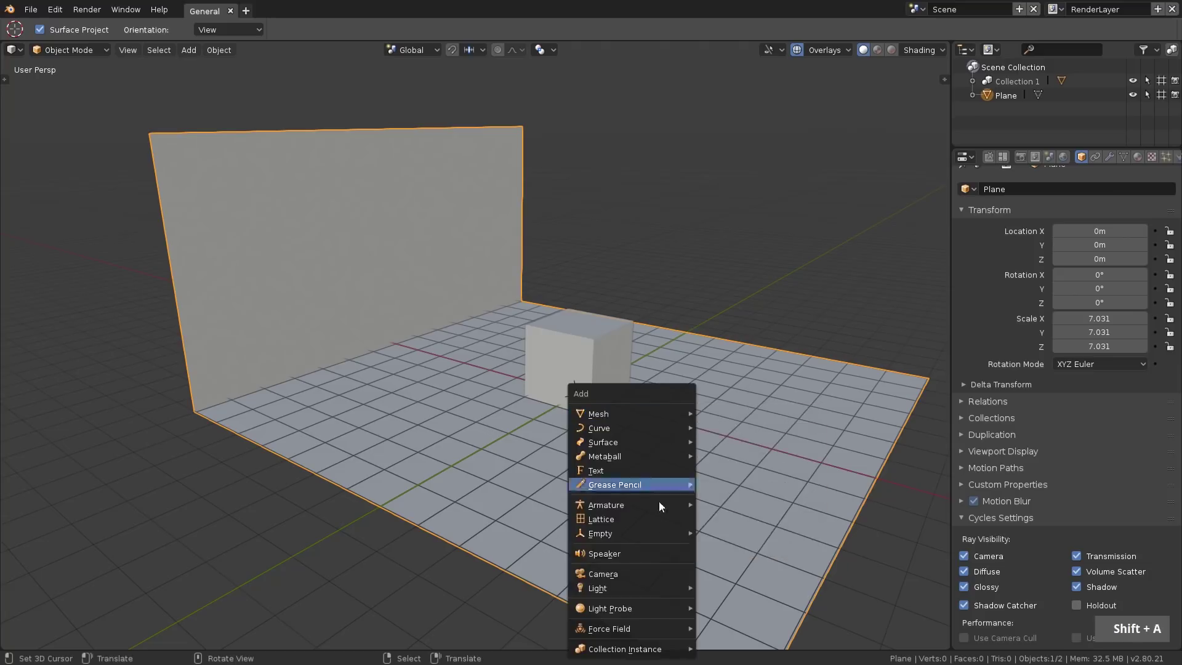
mouse_move(639, 587)
click(733, 586)
key(g)
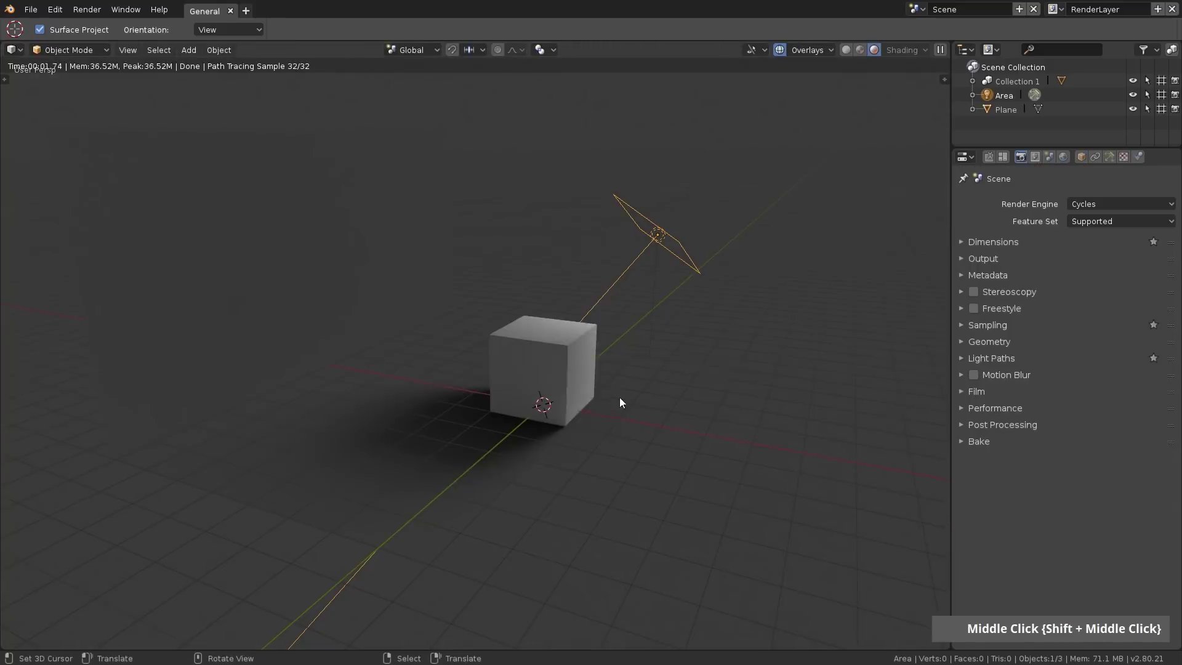
Step: Switch the plane's Shadow Catcher option off and back on to compare the render with and without it
middle_drag(425, 313, 450, 333)
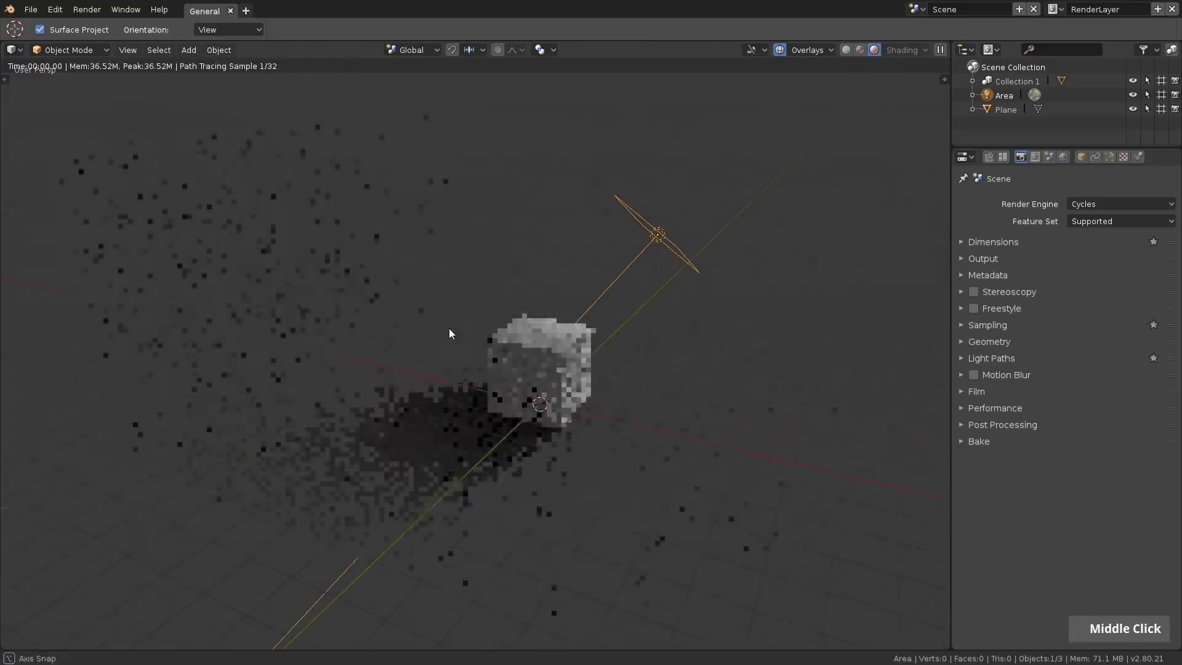
right_click(411, 293)
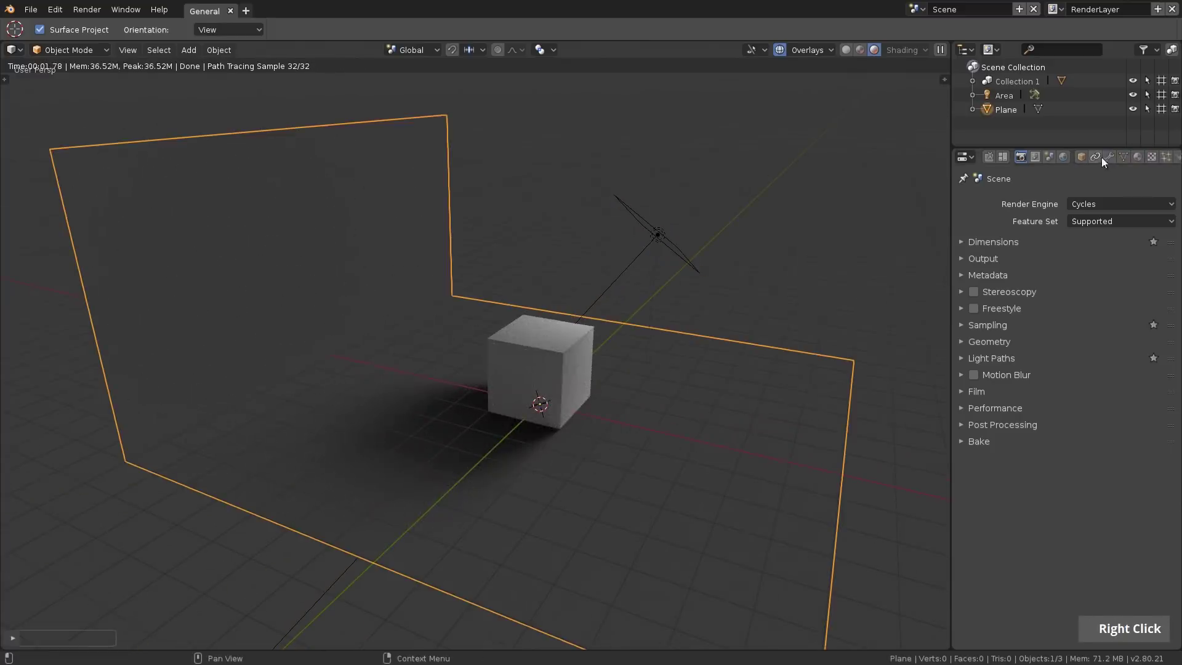
click(1081, 156)
click(985, 532)
scroll(1002, 544, down, 1)
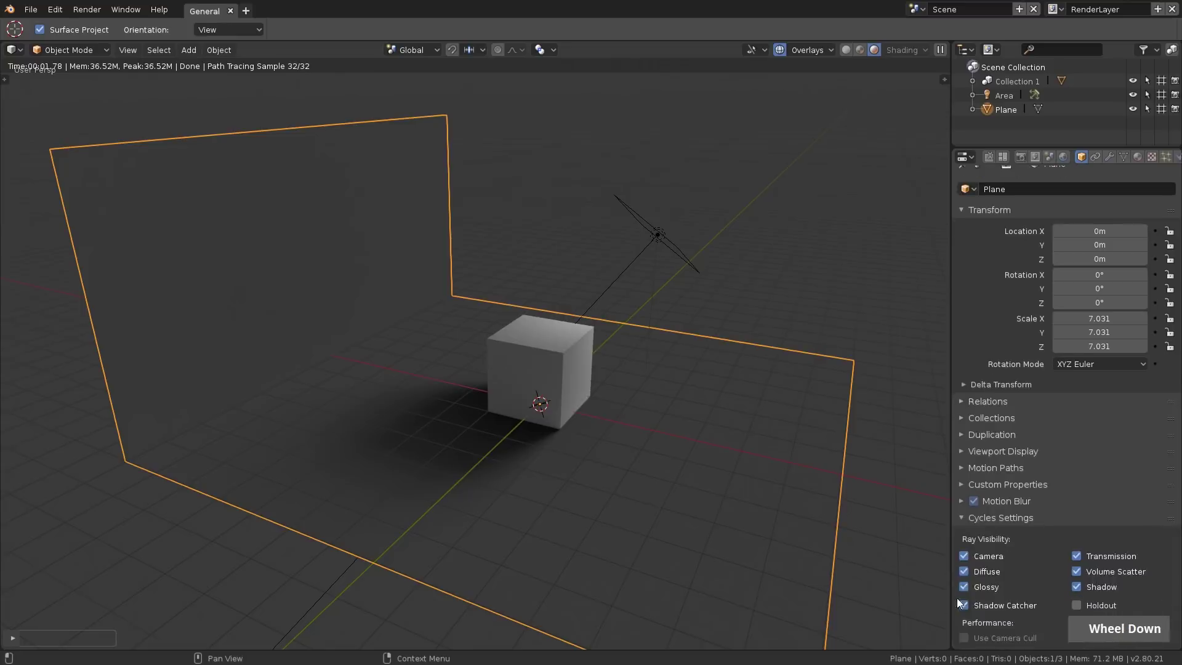
click(963, 605)
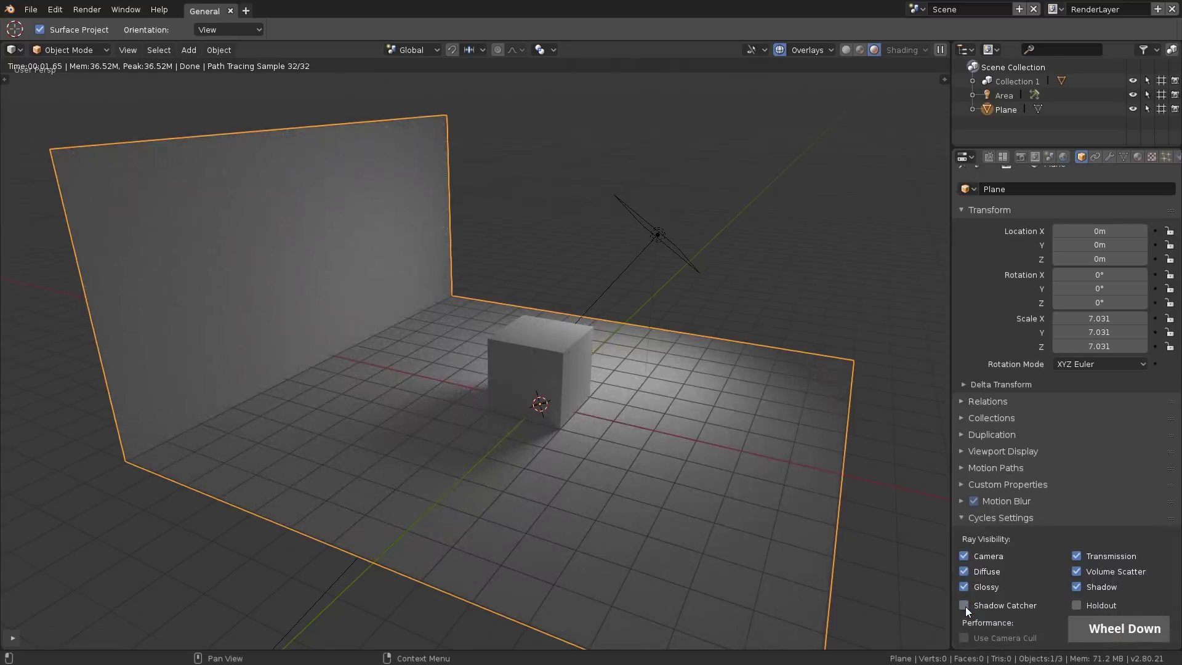
click(964, 605)
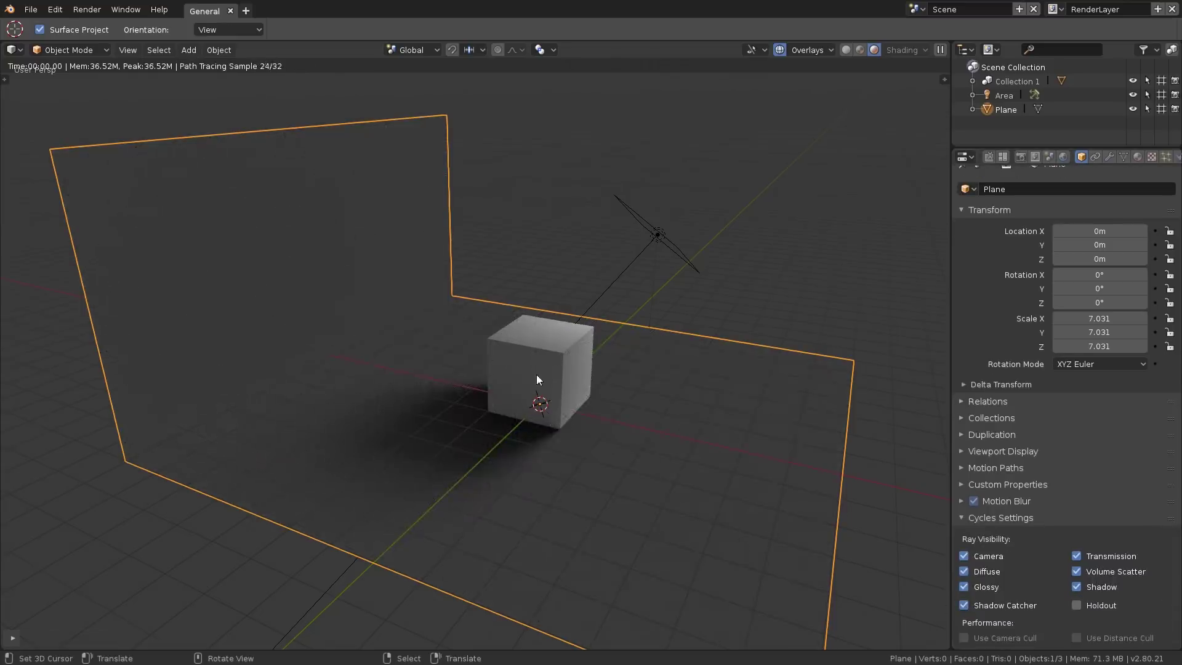
Step: Move the shadow catcher plane along X to about 2.49 m so its wall sits closer to the cube
right_click(637, 429)
key(g)
key(x)
click(640, 439)
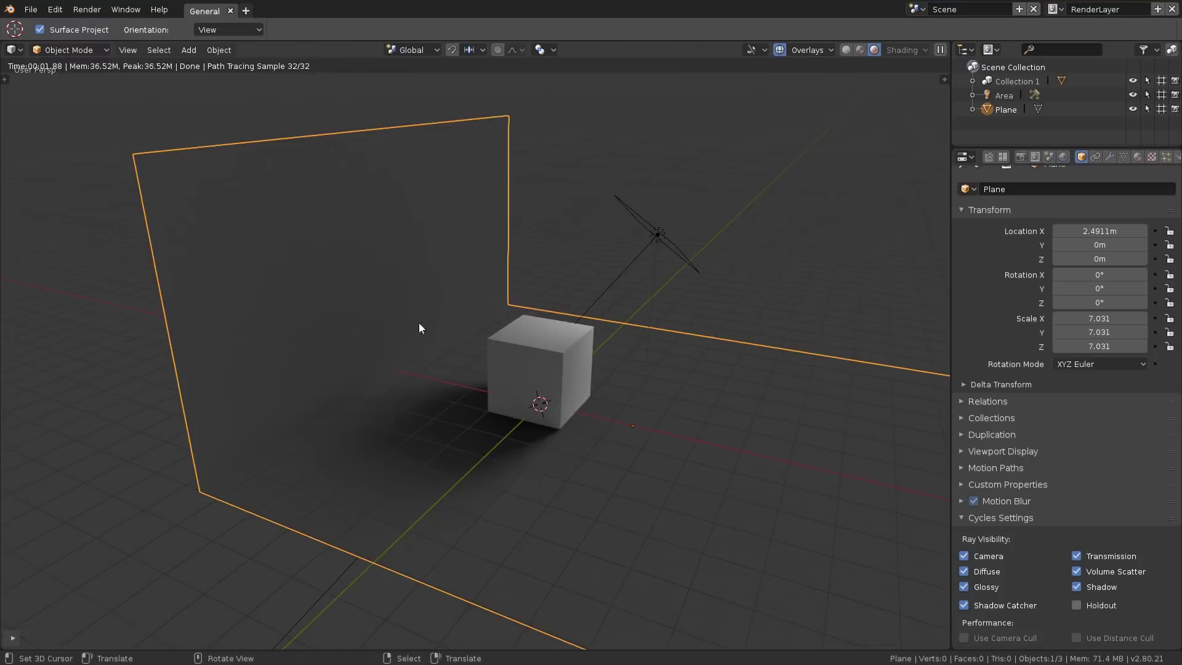
scroll(358, 324, up, 4)
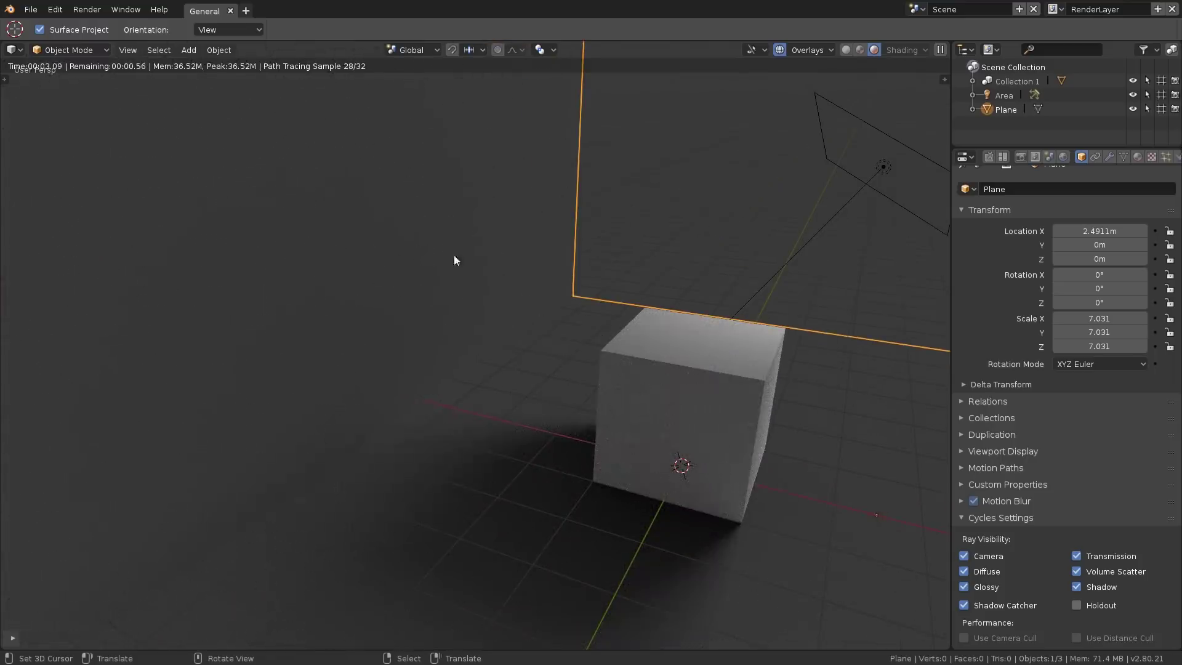
scroll(526, 347, up, 2)
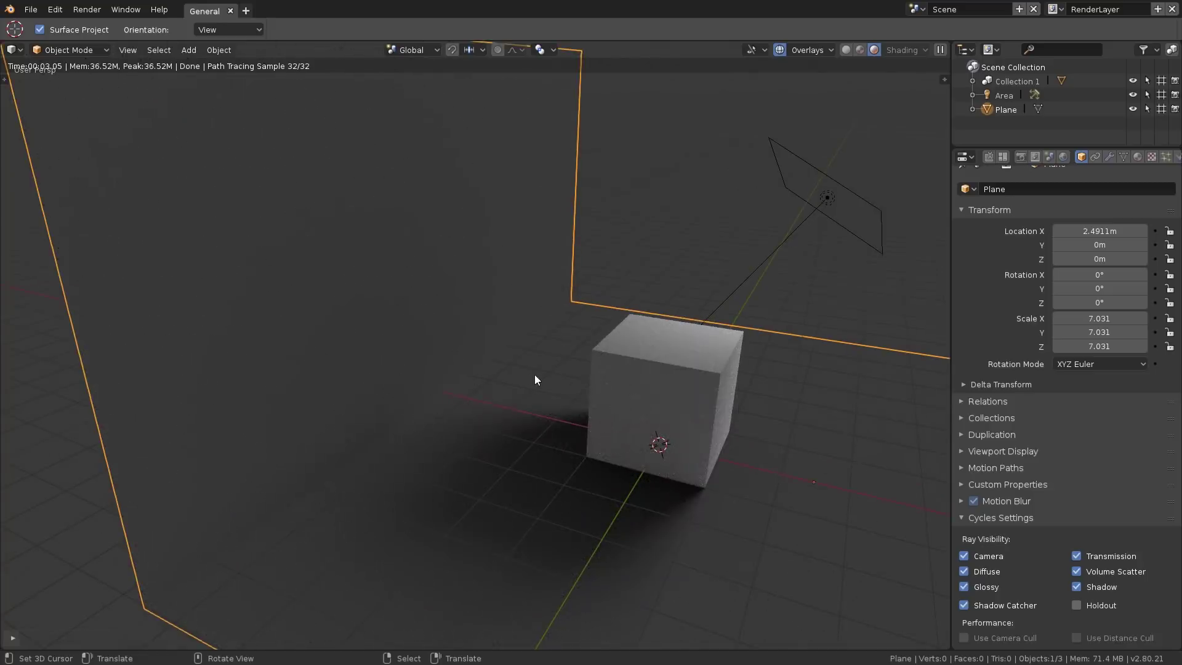
Step: Move the cube along X to about -2.86 m, toward the back wall, and view its shadow
right_click(648, 365)
right_drag(649, 422, 501, 386)
shift+middle_drag(358, 470, 262, 527)
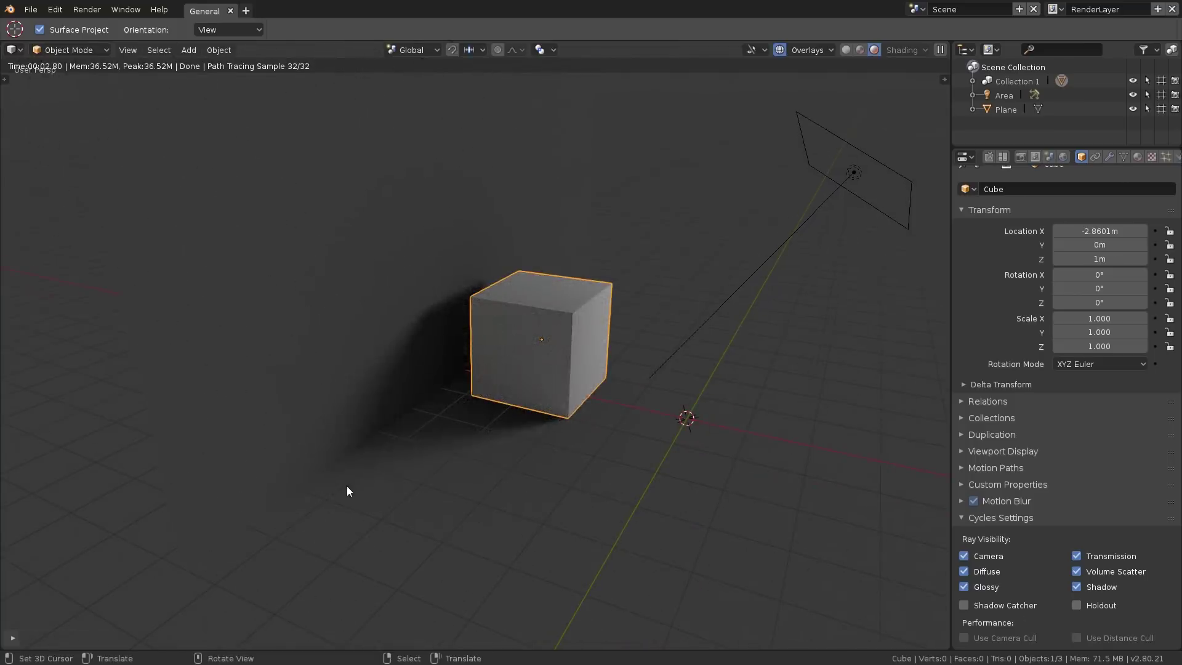
middle_drag(493, 421, 440, 362)
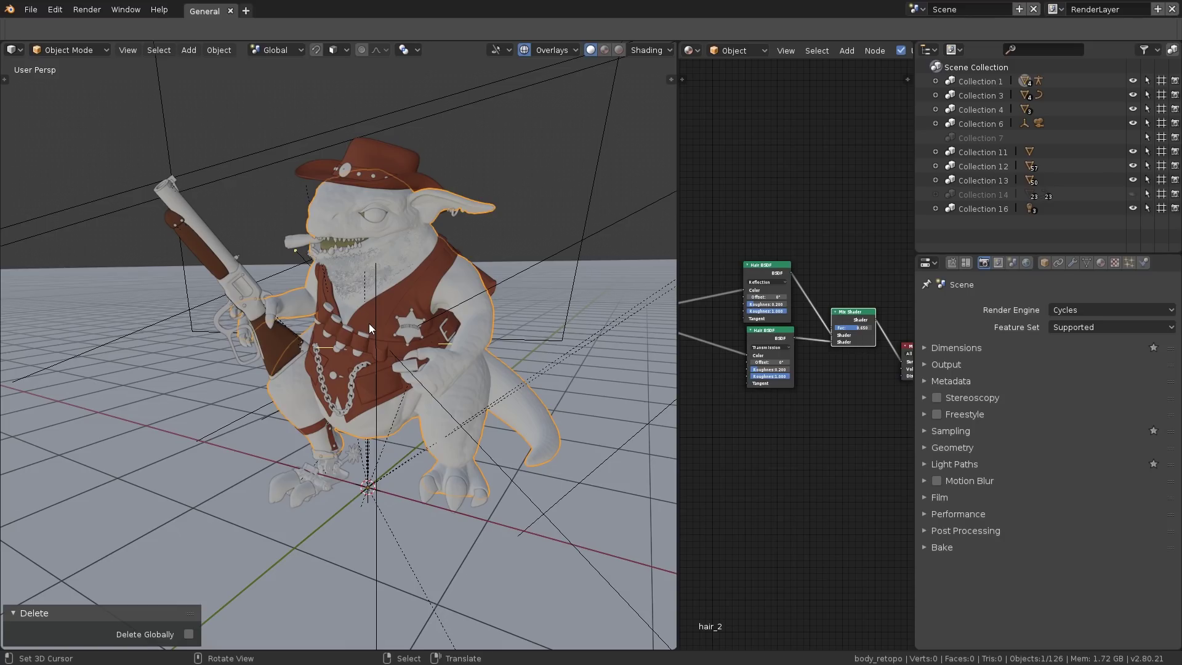
Step: Widen the node editor, set the render engine to Eevee and show the 3D viewport in rendered shading
drag(677, 173, 565, 172)
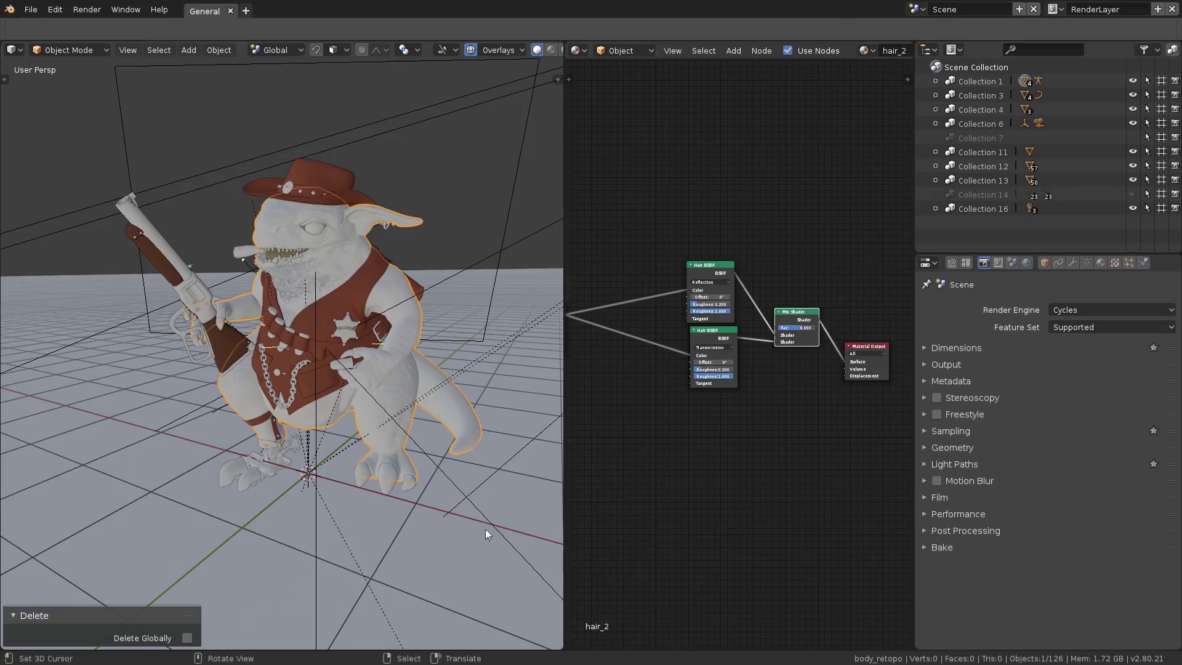
middle_drag(491, 406, 501, 287)
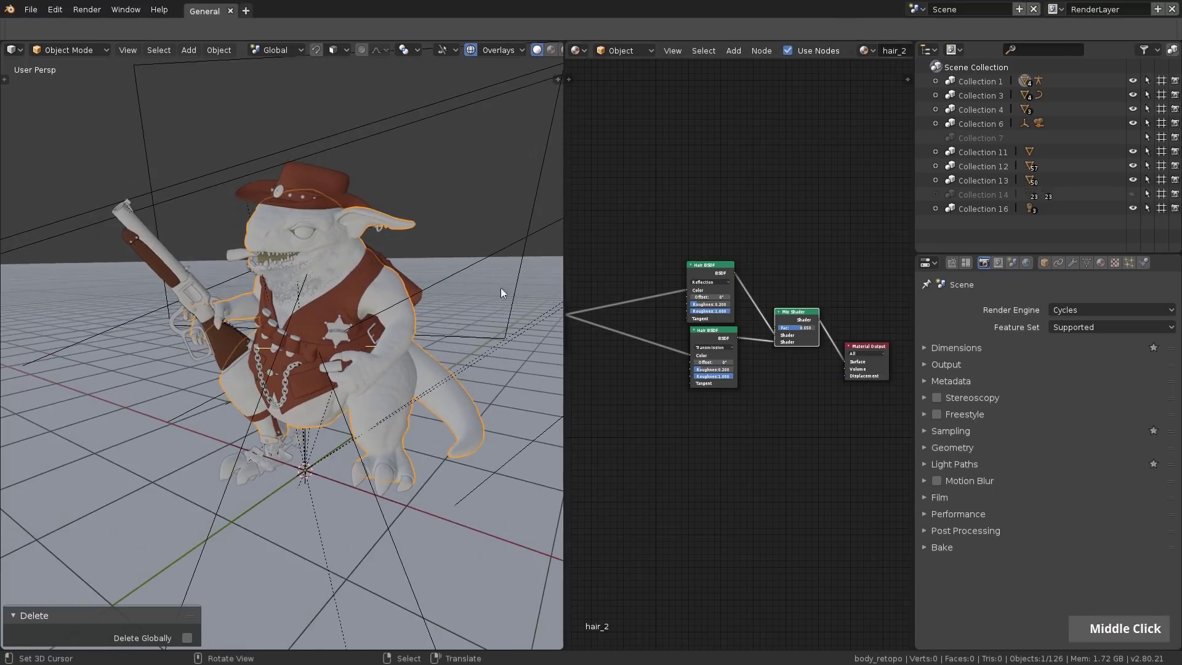
click(1110, 305)
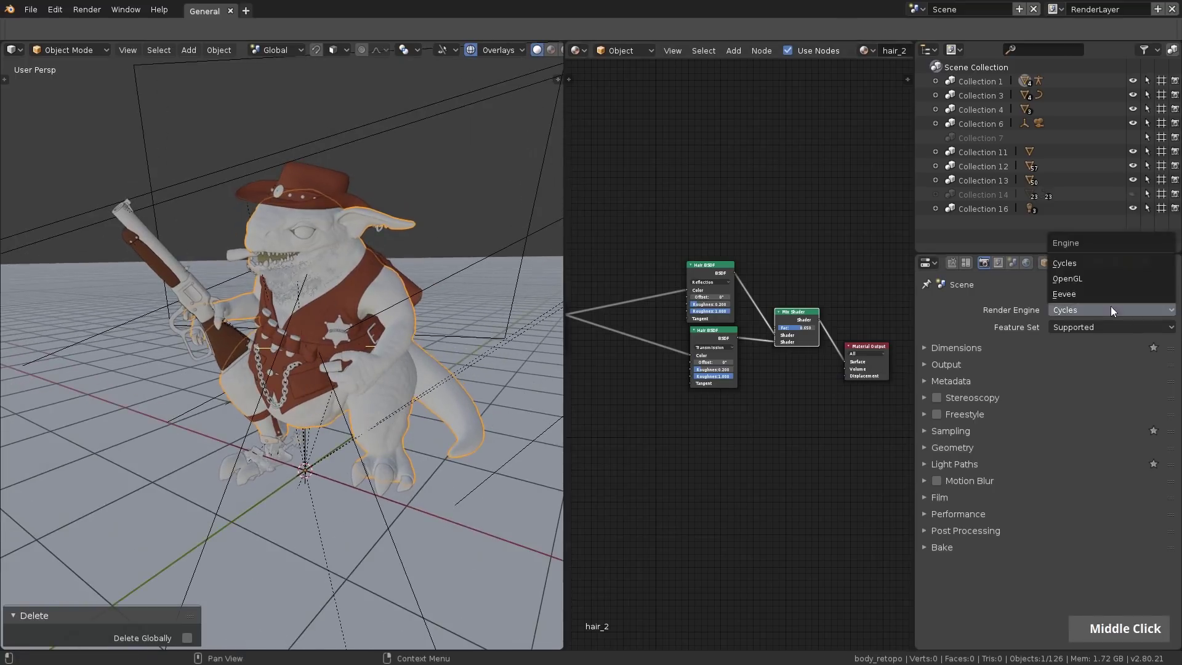
click(1098, 293)
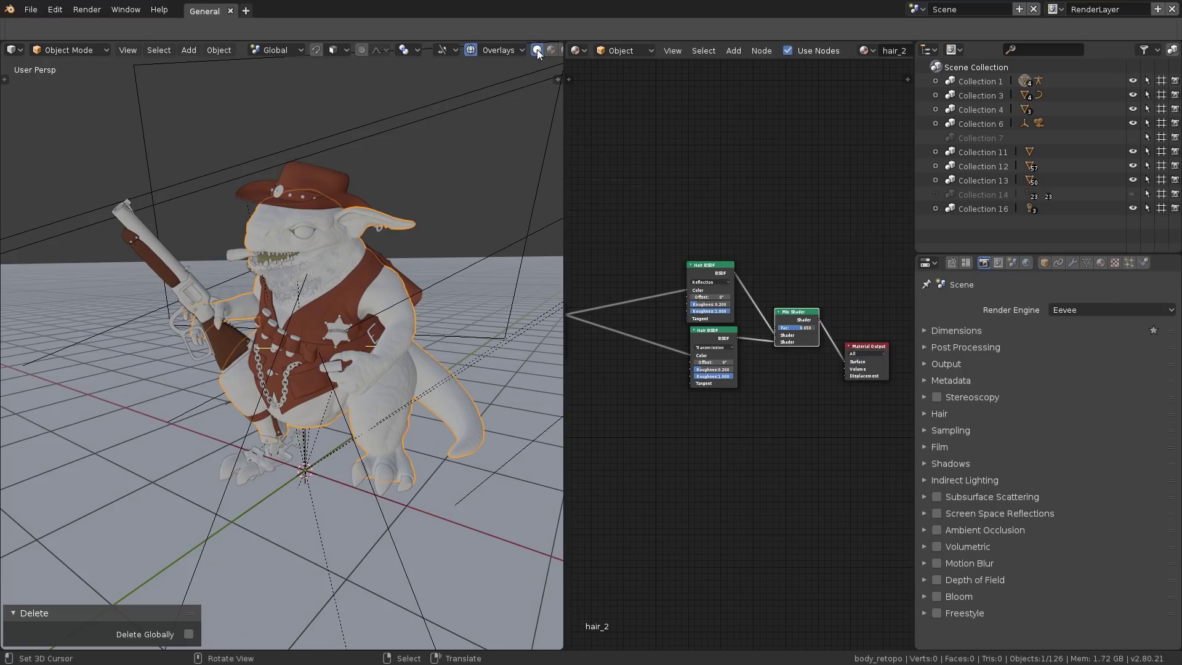
middle_drag(545, 49, 486, 51)
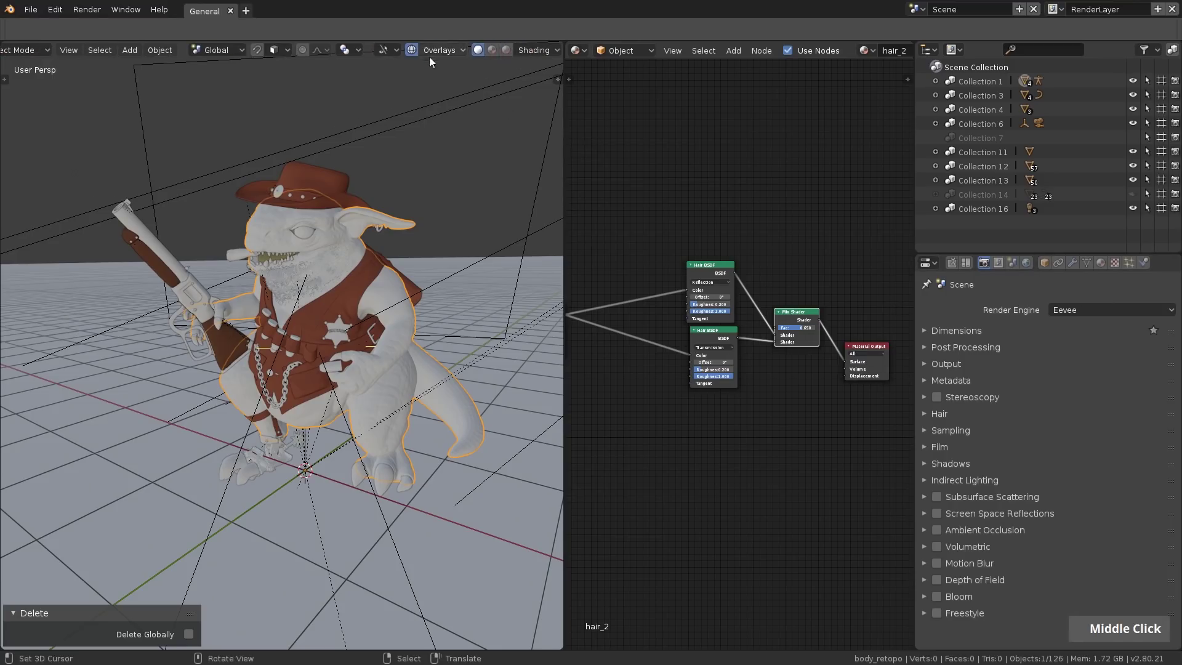
click(507, 48)
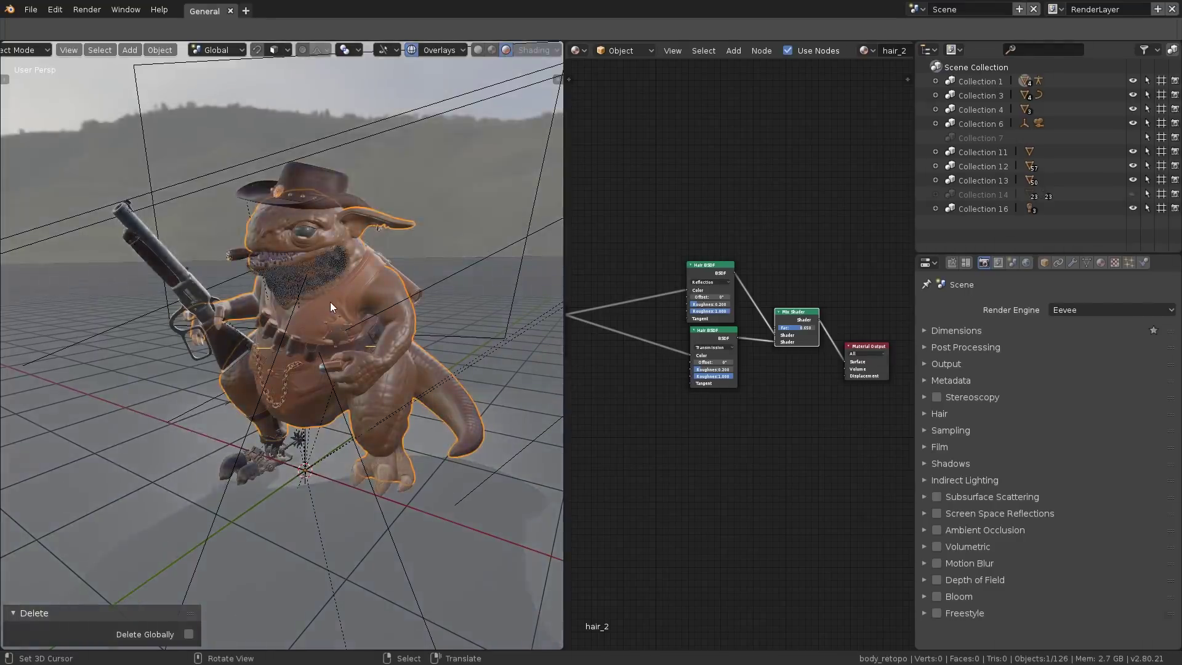
Step: Choose the body's creature_skin material and examine its node tree around the Mix and Hue Saturation Value nodes
middle_drag(330, 301, 360, 289)
scroll(355, 303, up, 4)
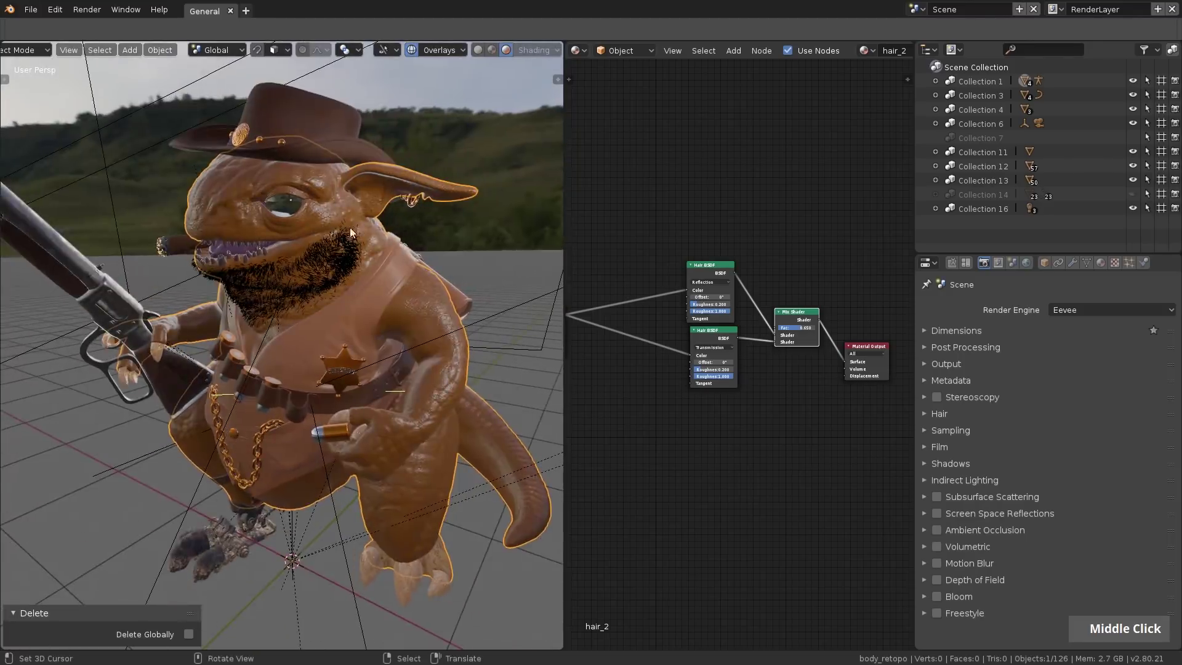
scroll(344, 227, up, 2)
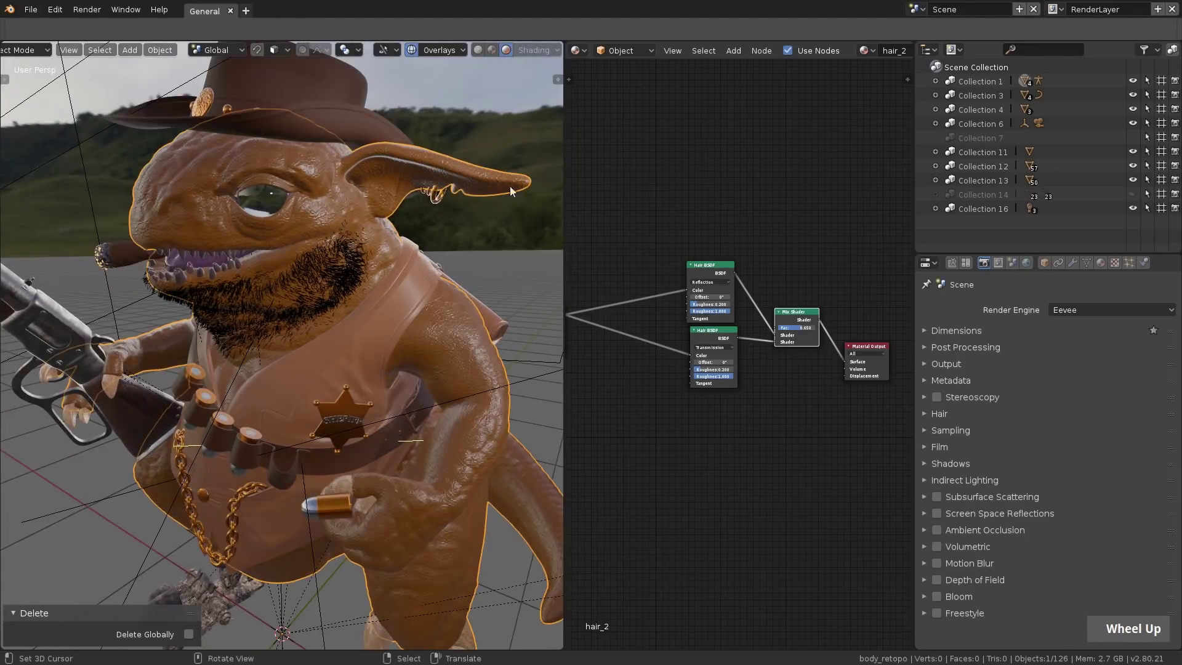
click(1101, 263)
click(961, 313)
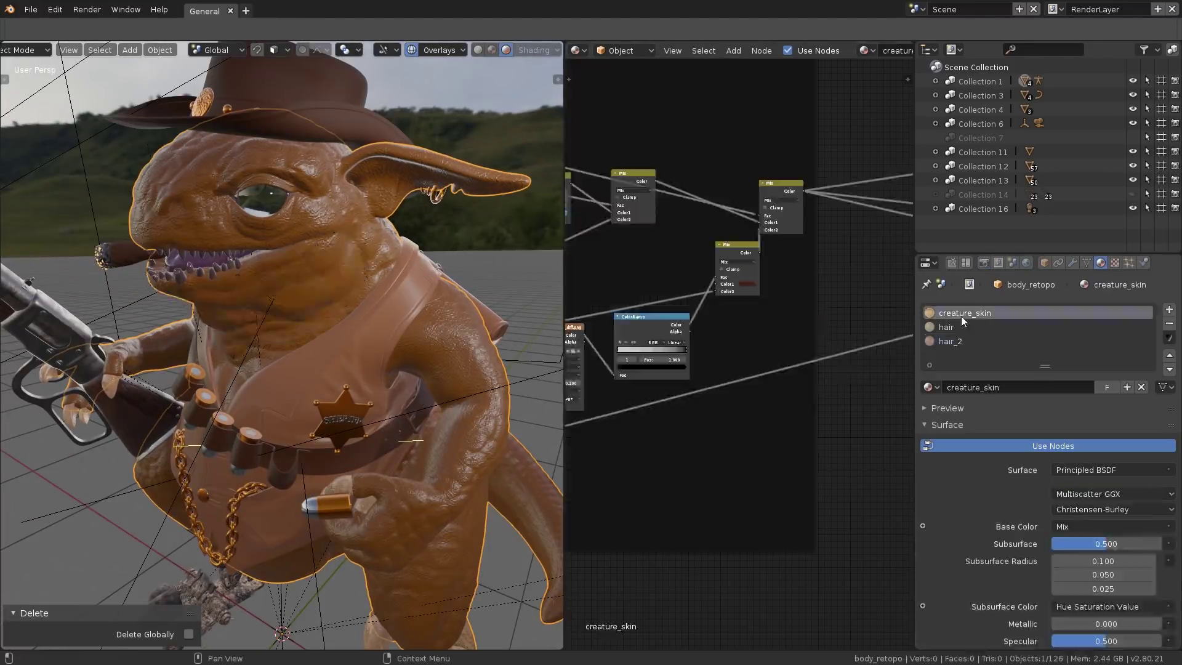
scroll(685, 234, up, 3)
middle_drag(684, 233, 895, 264)
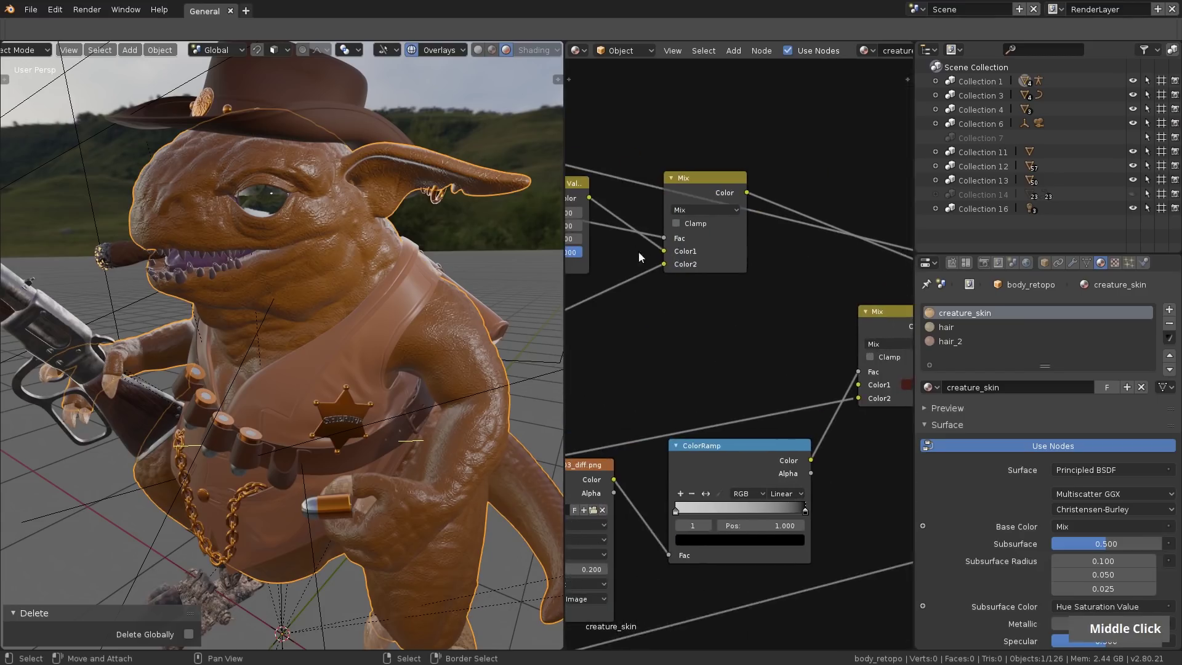
middle_drag(642, 258, 709, 256)
mouse_move(752, 237)
mouse_down()
mouse_move(703, 242)
mouse_move(752, 236)
mouse_up()
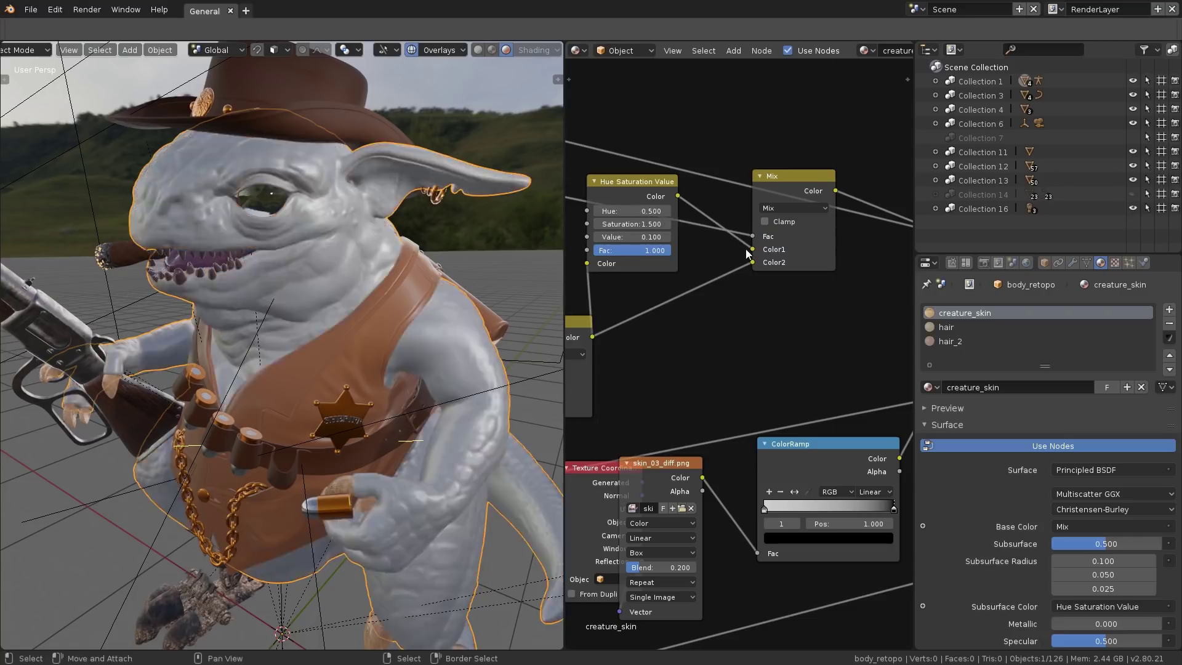
Step: Select the leather vest and the dark leather ammo belt in turn to view their material nodes
right_click(377, 289)
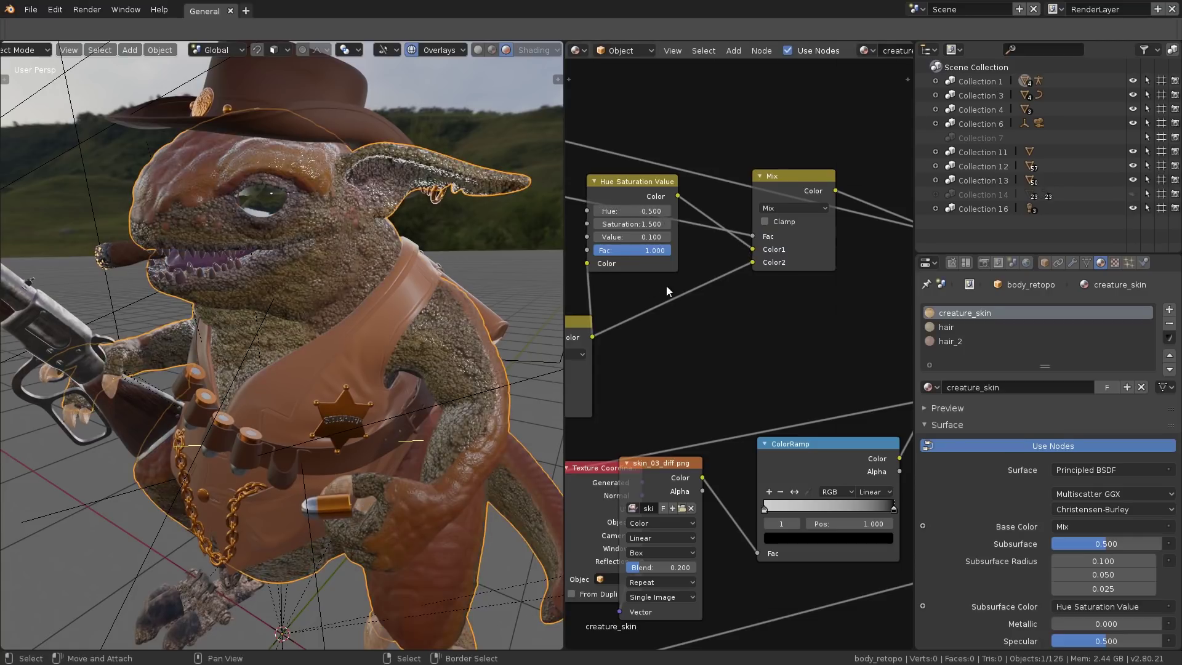
scroll(685, 285, down, 3)
scroll(773, 307, up, 3)
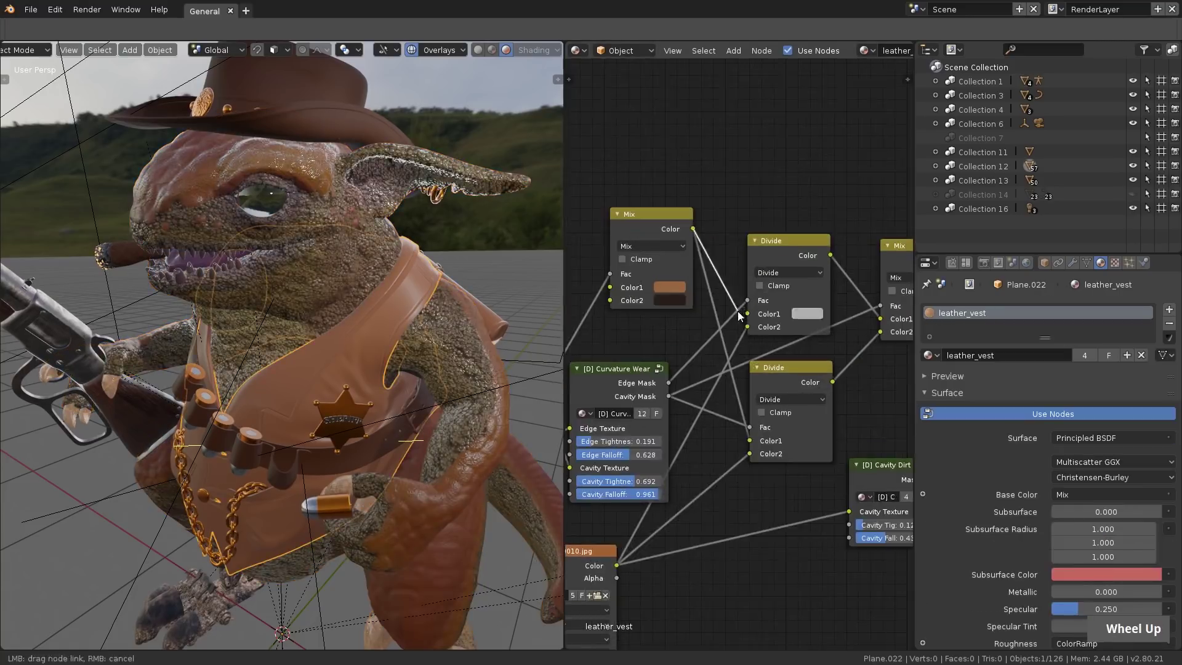
right_click(403, 284)
Step: Examine the creature's rendered skin, leather and badge up close from several angles
middle_drag(403, 284, 296, 283)
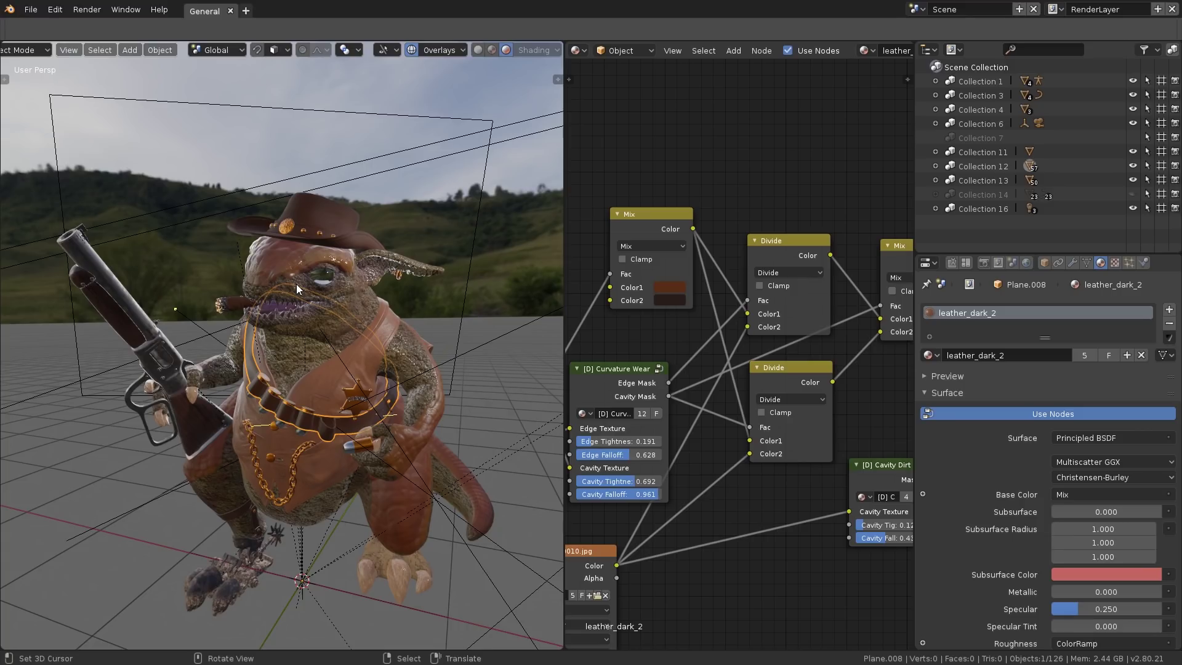
middle_drag(240, 319, 284, 283)
scroll(381, 363, up, 4)
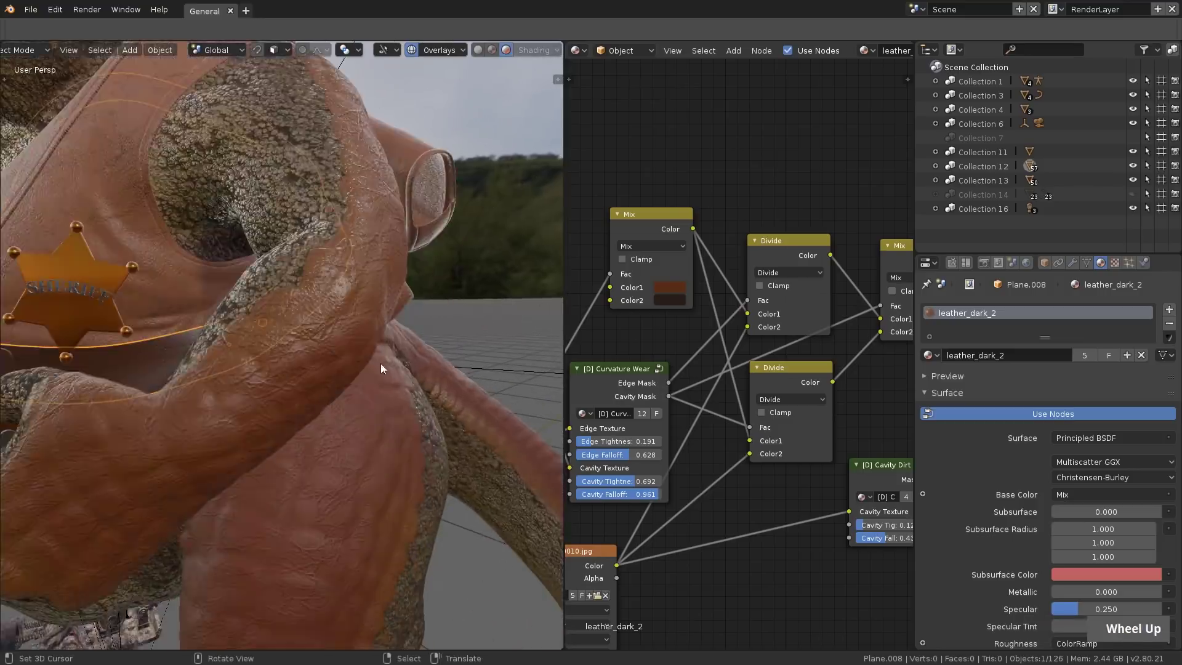
scroll(334, 370, down, 2)
shift+middle_drag(169, 187, 282, 158)
middle_drag(371, 223, 485, 331)
middle_drag(337, 356, 224, 354)
middle_drag(360, 436, 381, 341)
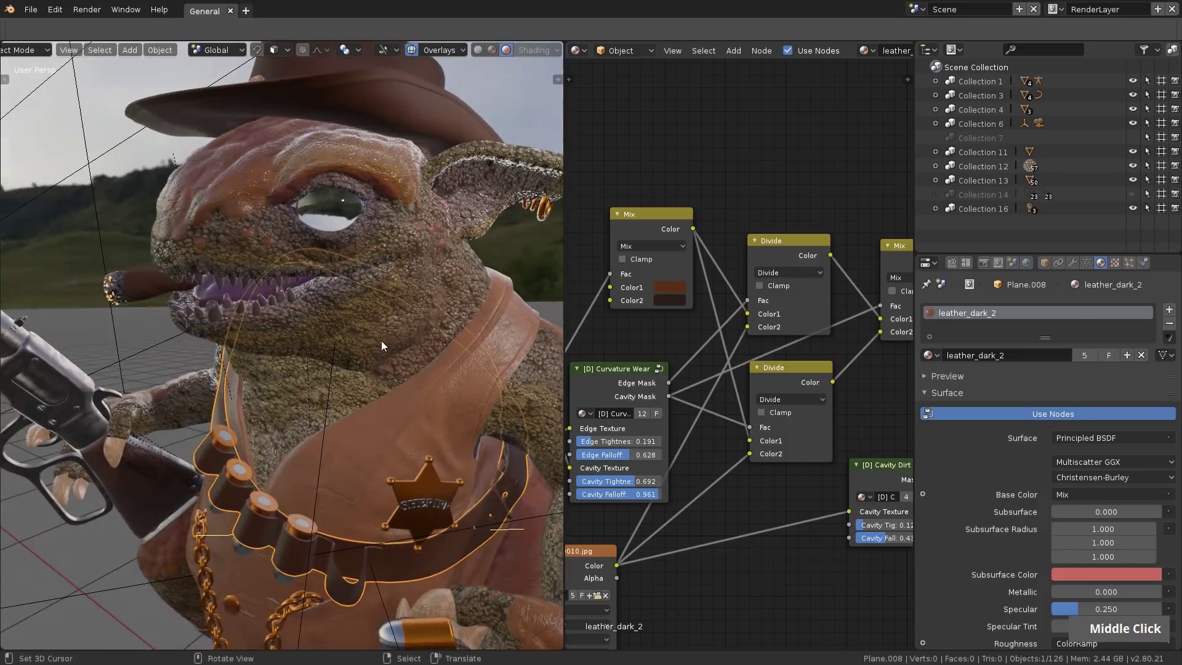
Step: Enable Subsurface Scattering and Screen Space Reflections for the scene, with the Refraction option on
click(983, 263)
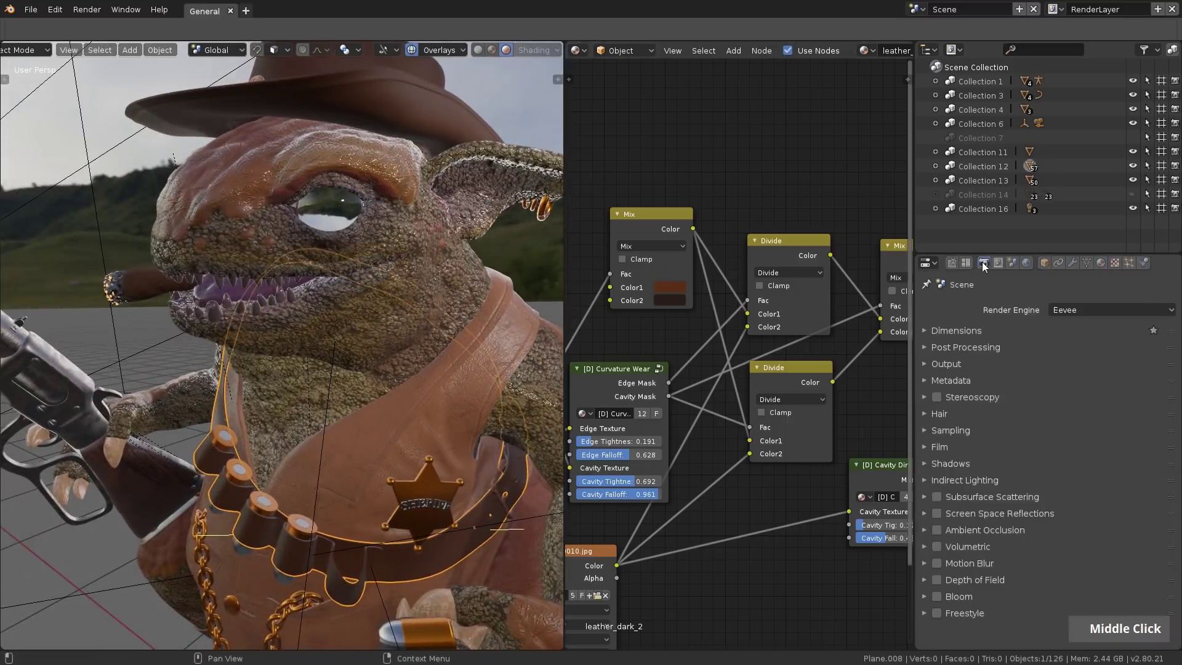
scroll(1033, 473, down, 1)
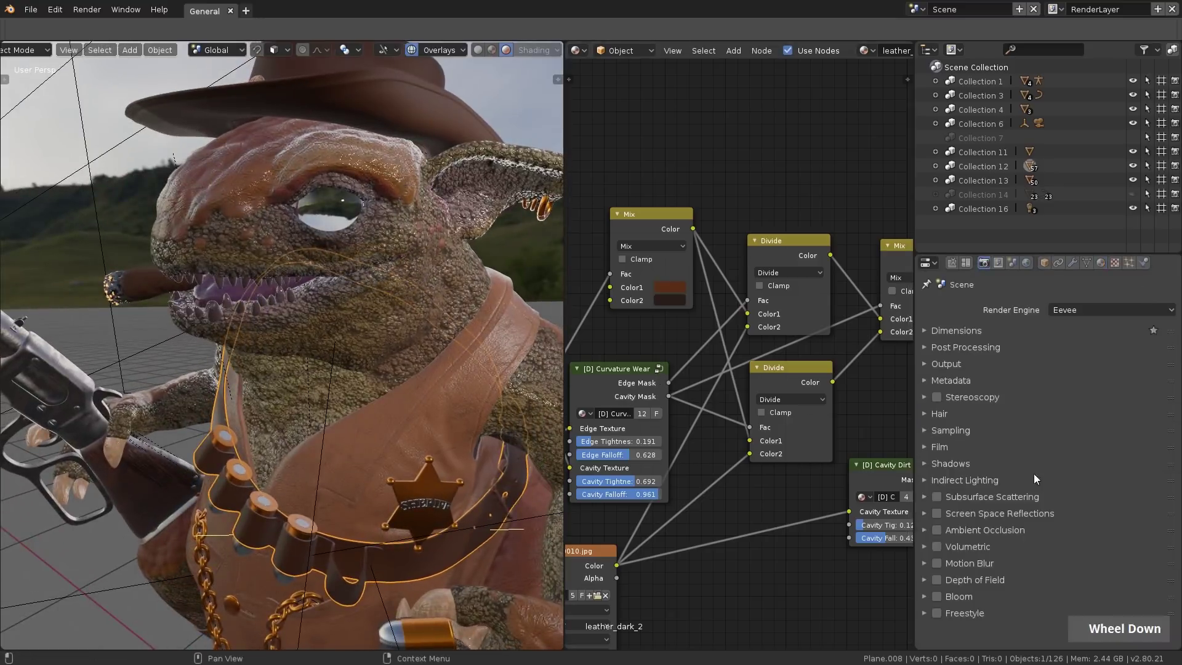
click(937, 498)
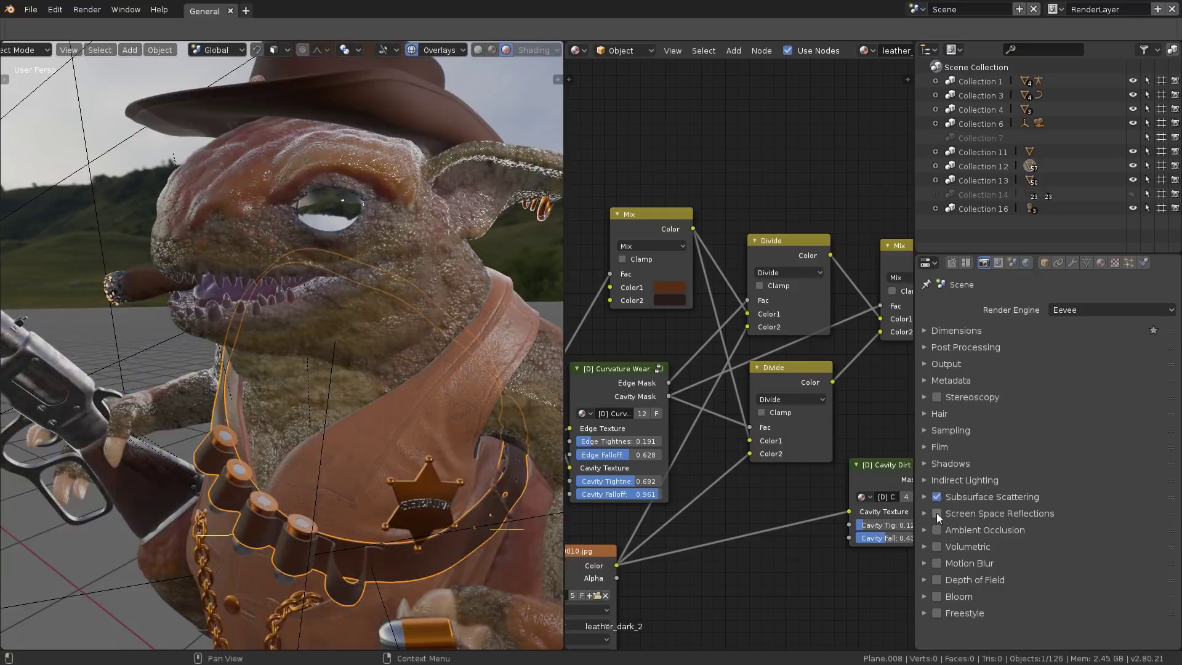
click(936, 515)
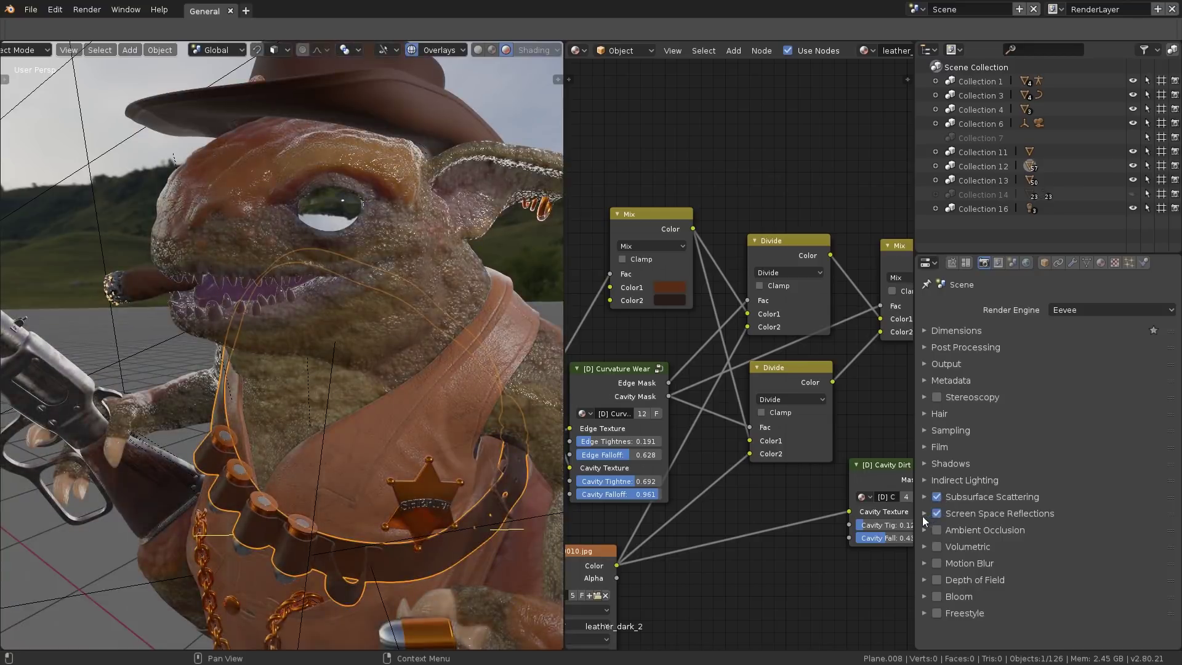
click(923, 514)
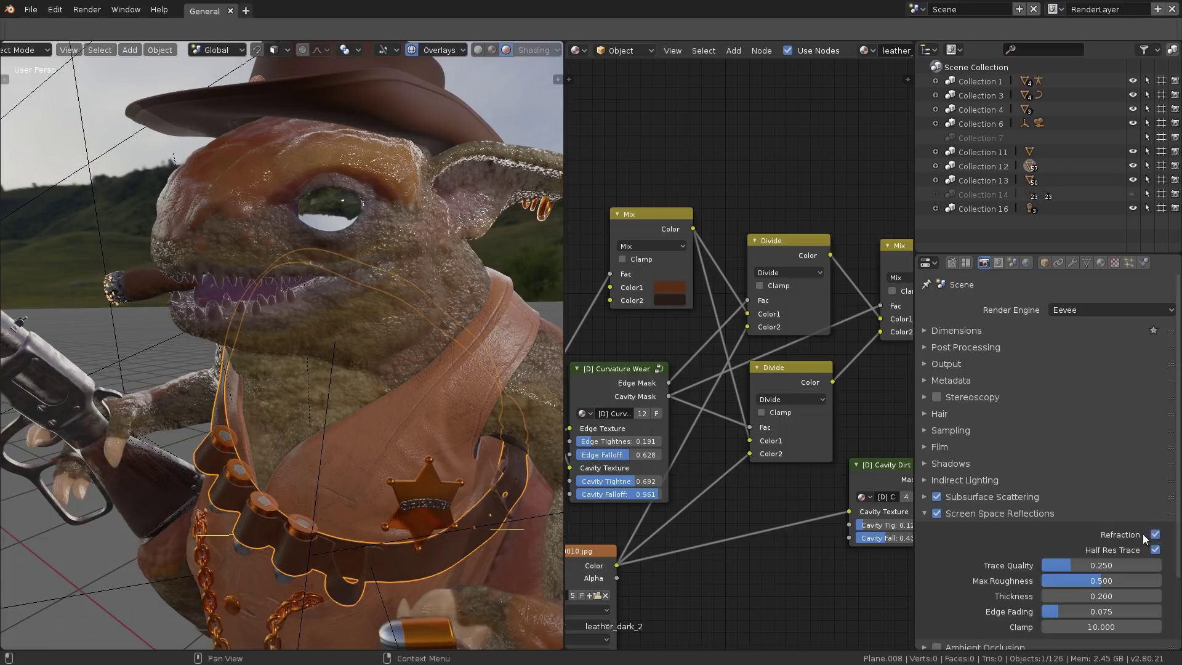
Step: Enable Screen Space Refraction for the eye's eye_outside material and view the eyes from the front
right_click(331, 202)
click(1101, 262)
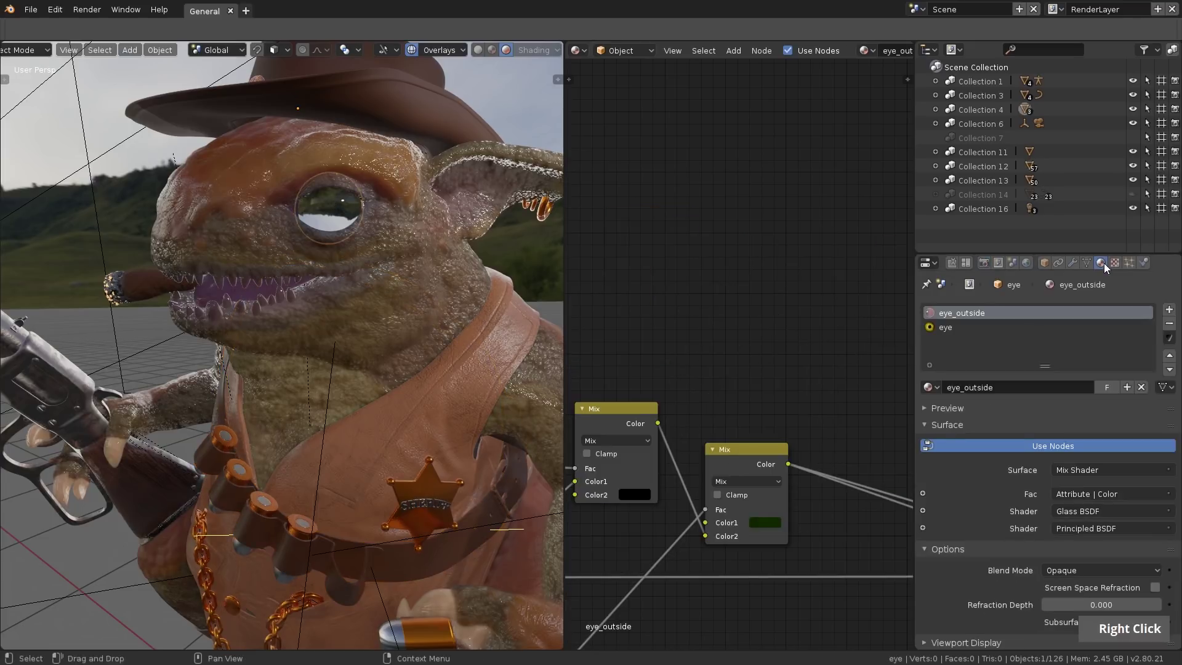
drag(958, 424, 969, 545)
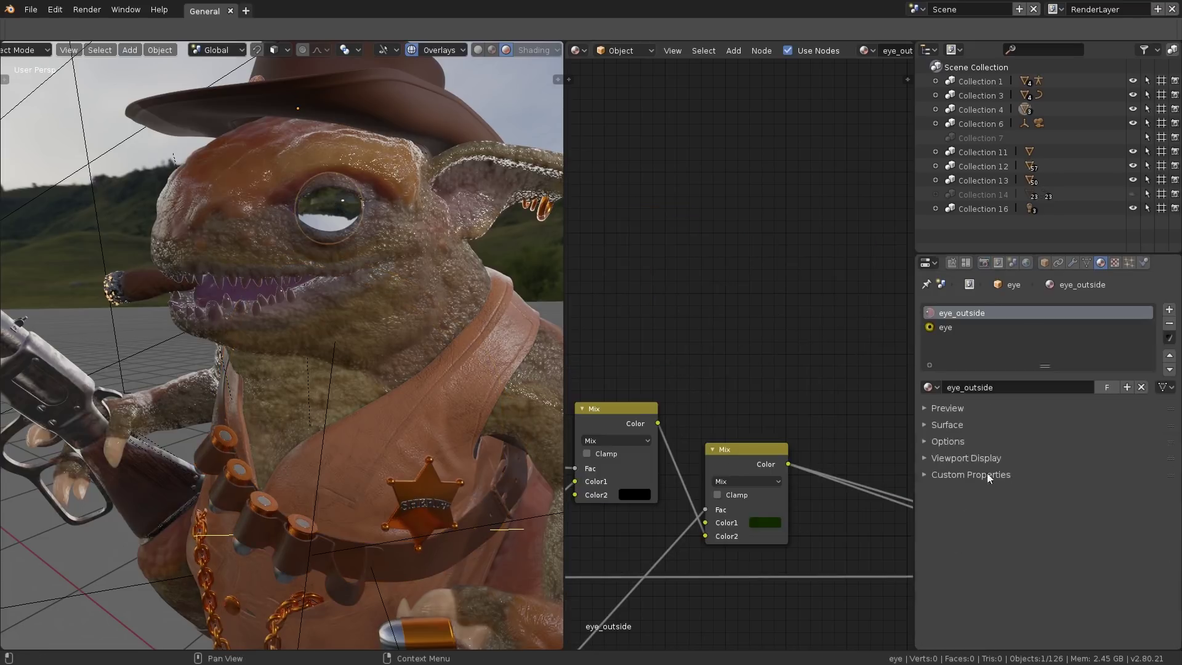
click(946, 442)
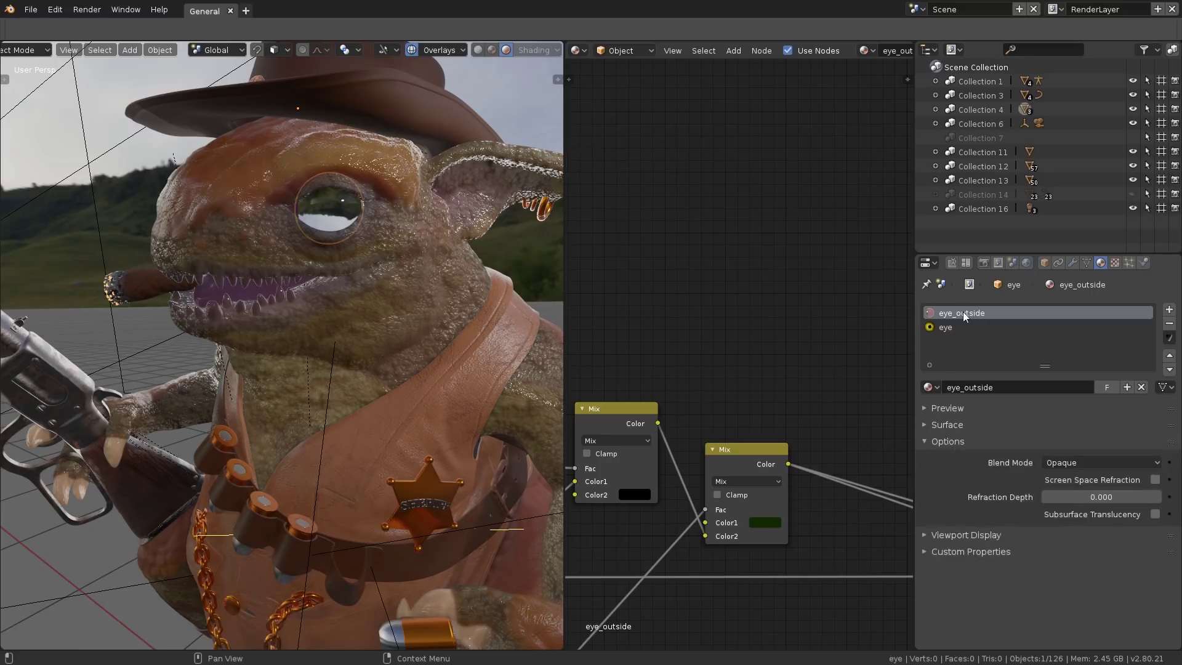
click(1155, 479)
middle_drag(277, 209, 324, 217)
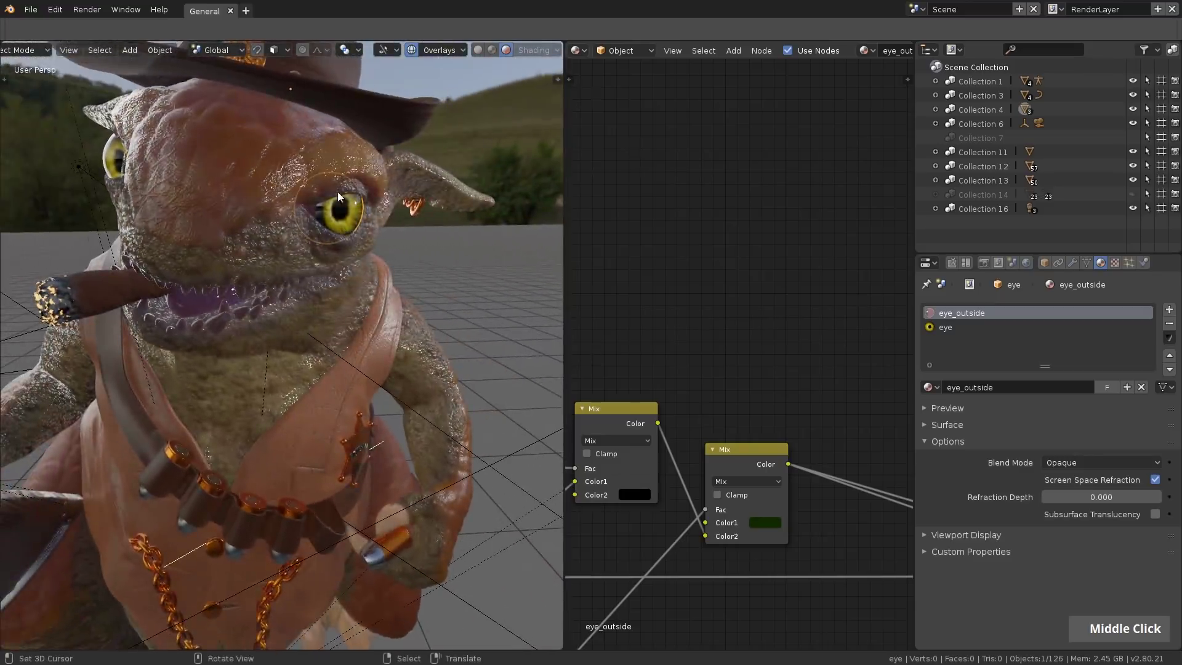
Step: Select the creature's leather vest to view its leather_vest material nodes and its rendered surface
scroll(383, 250, down, 4)
middle_drag(383, 249, 385, 279)
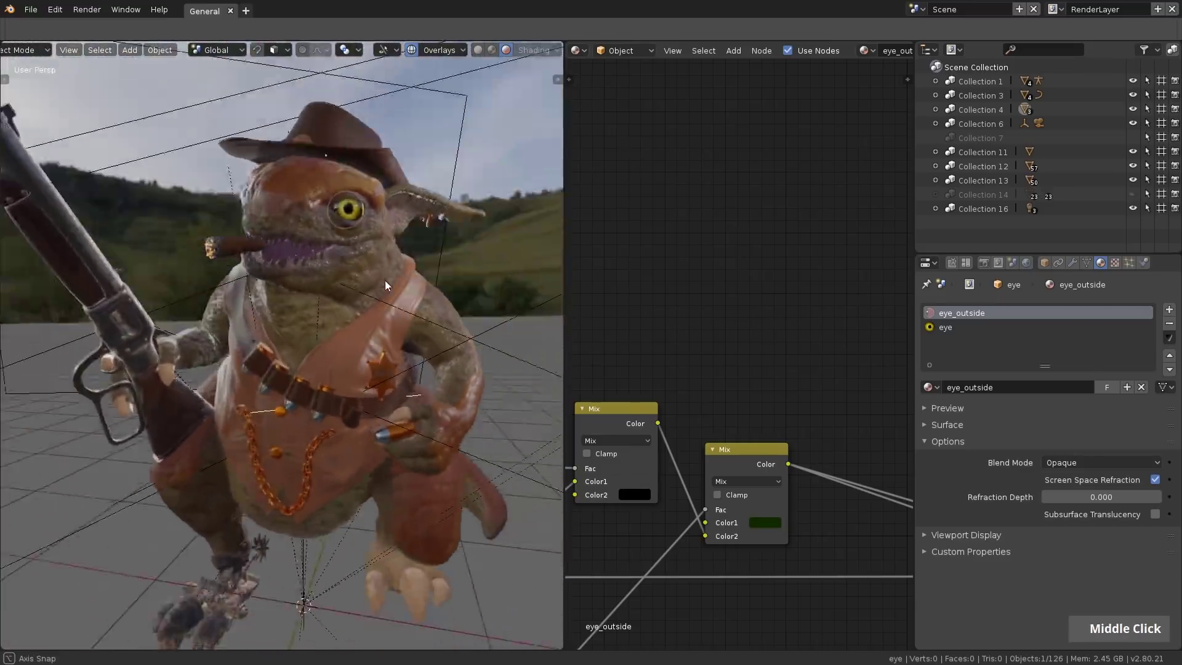
click(393, 295)
scroll(530, 324, up, 2)
middle_drag(570, 575, 703, 348)
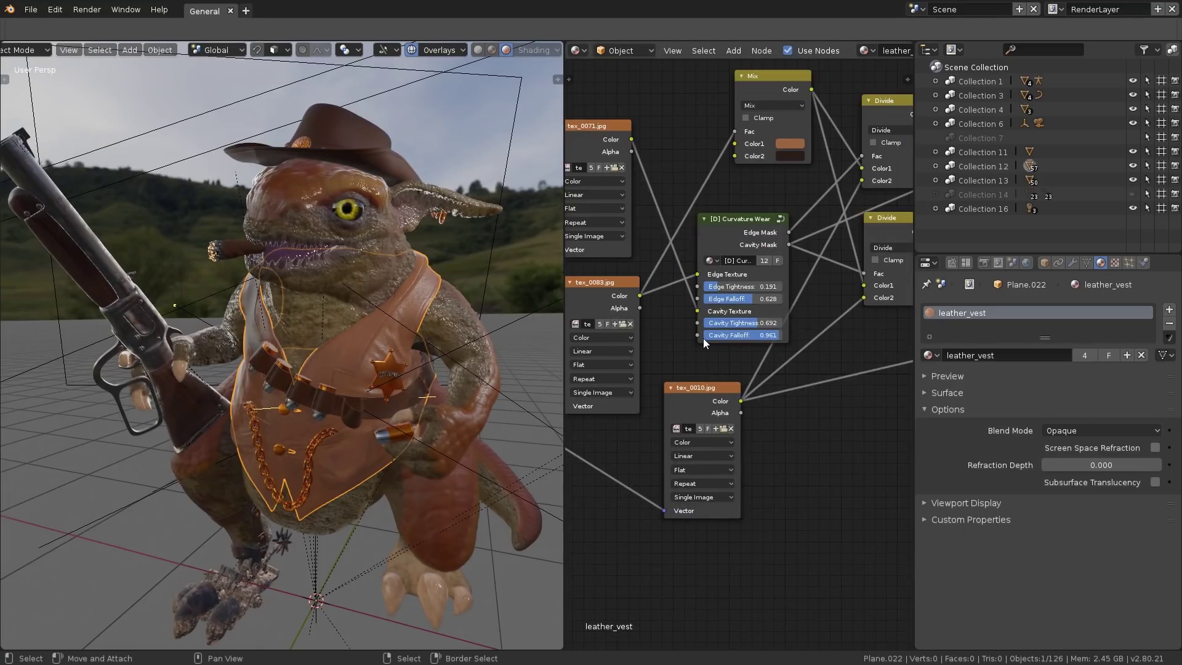
middle_drag(369, 308, 393, 337)
scroll(354, 315, up, 2)
scroll(439, 283, down, 2)
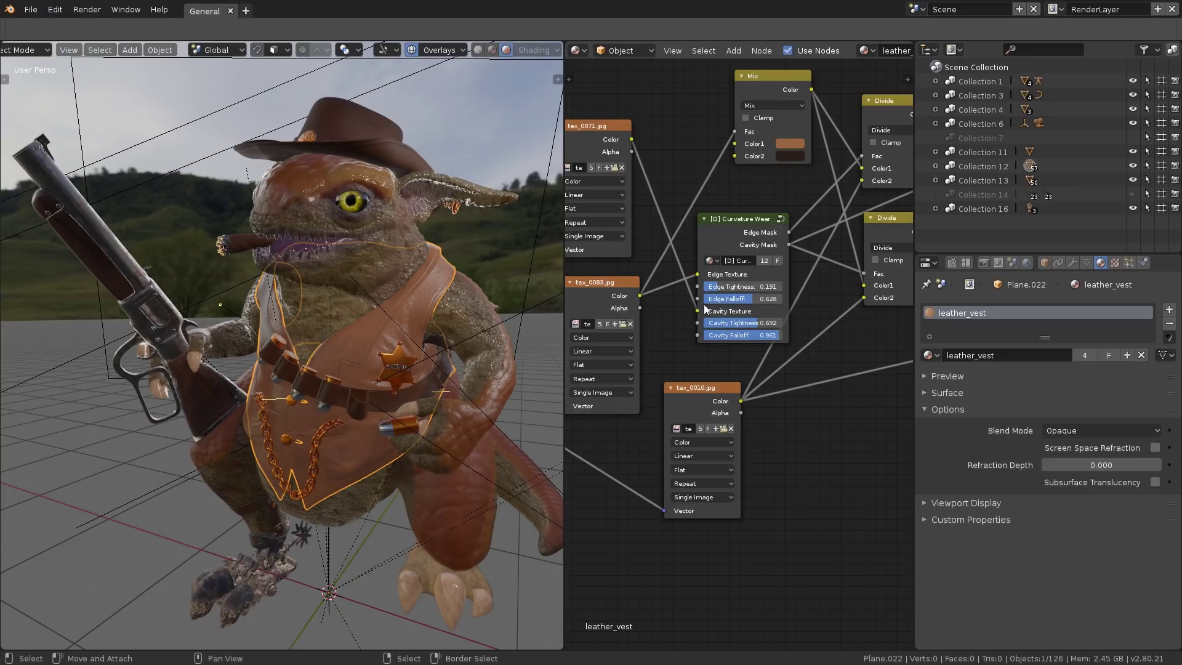
Step: Inspect the Cycles, Eevee and All target options of the leather_vest material's output node, leaving the target at All
scroll(703, 304, down, 3)
middle_drag(703, 304, 575, 271)
scroll(752, 235, up, 5)
middle_drag(770, 218, 683, 245)
click(655, 261)
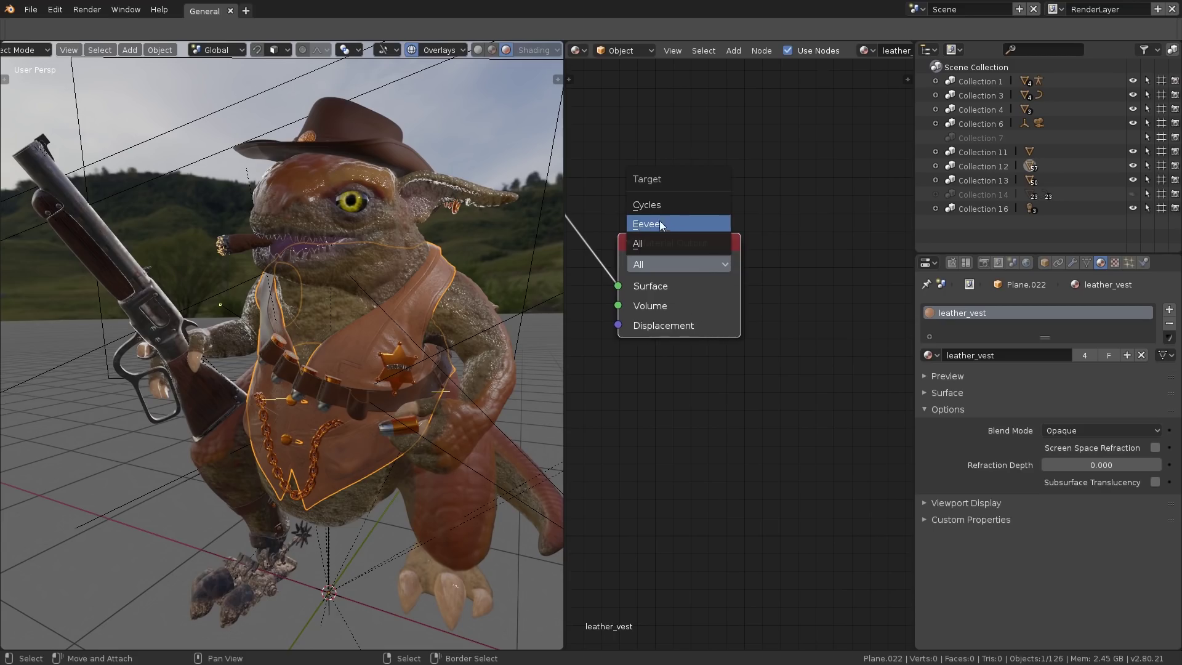
middle_drag(756, 382, 811, 363)
click(721, 249)
click(726, 247)
click(730, 246)
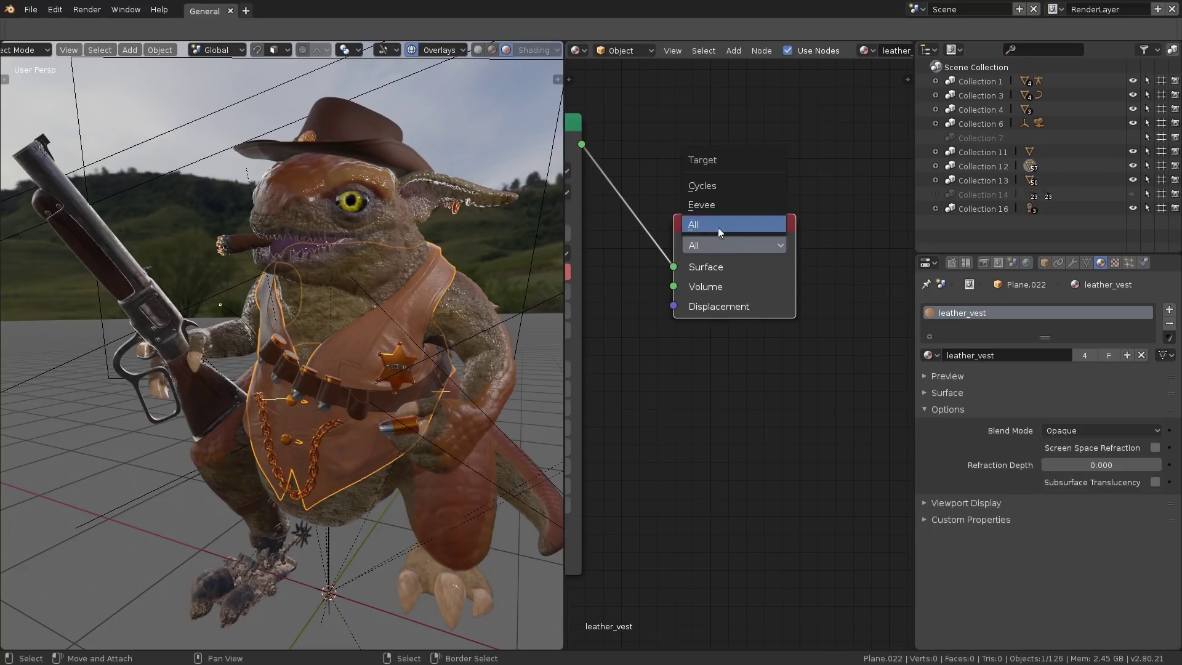
Step: Select the creature's teeth and its body in turn to view the teeth and creature_skin materials
click(289, 246)
scroll(275, 353, up, 2)
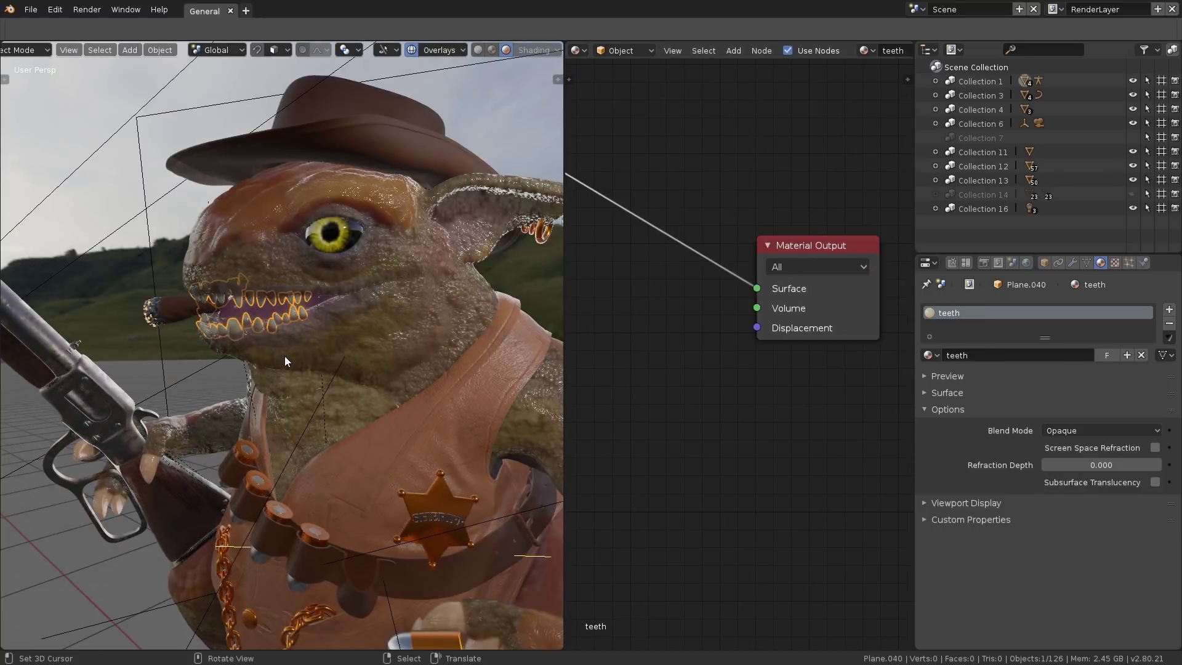
click(436, 268)
scroll(436, 268, down, 2)
scroll(436, 268, up, 3)
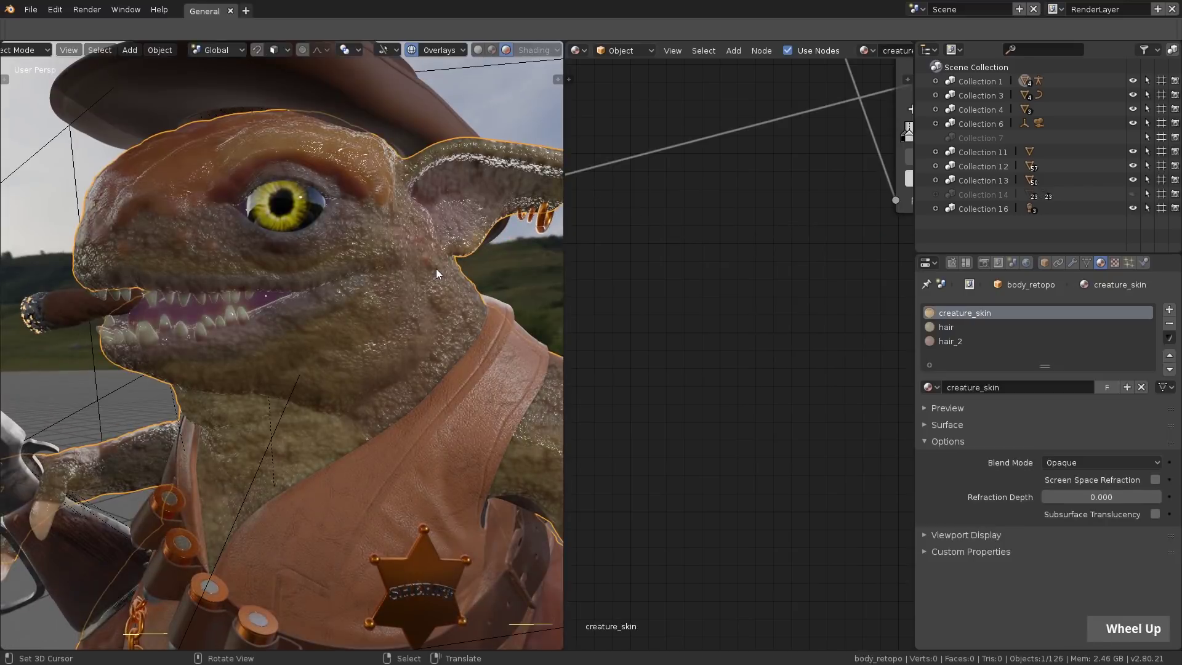
Step: Try Mapping scales of 4 and 1 for creature_skin's scales_diff.png texture, and settle on 3 for all axes
scroll(685, 289, down, 3)
middle_drag(685, 289, 687, 305)
scroll(683, 292, up, 4)
scroll(404, 304, up, 2)
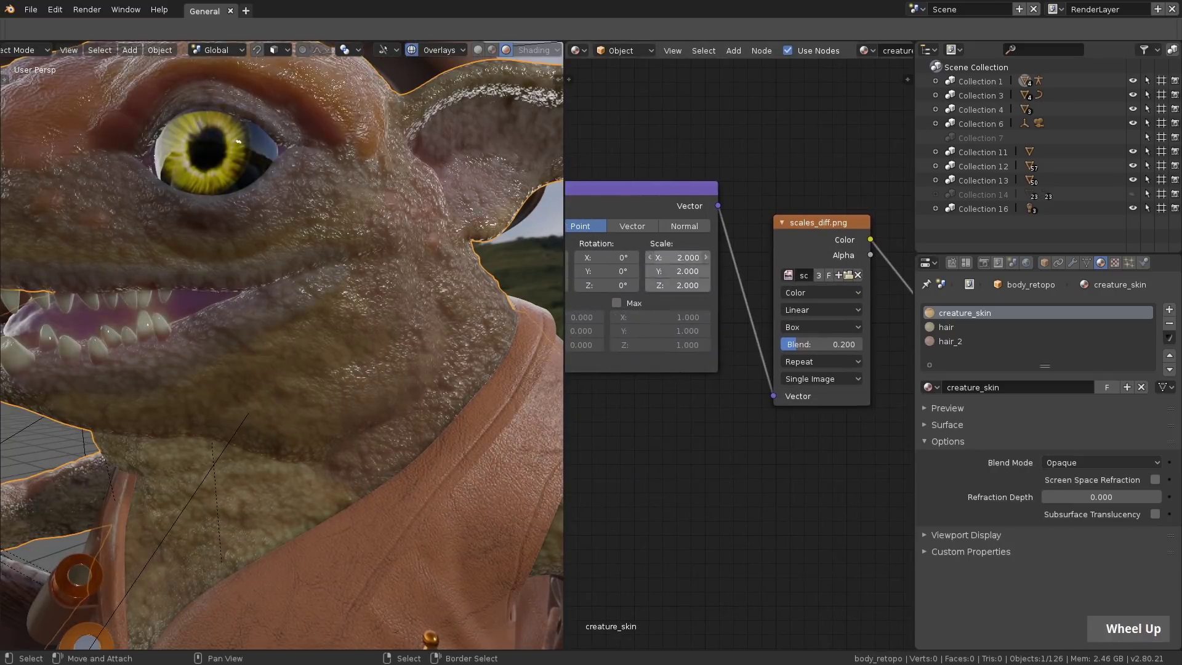
key(Return)
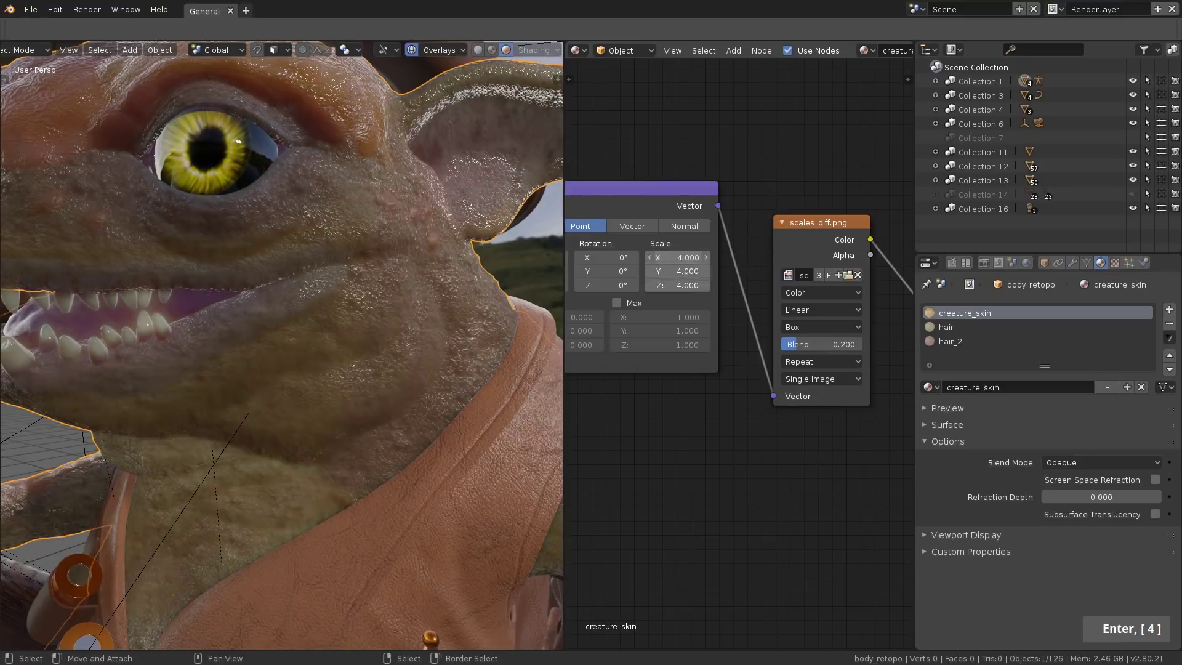
key(Return)
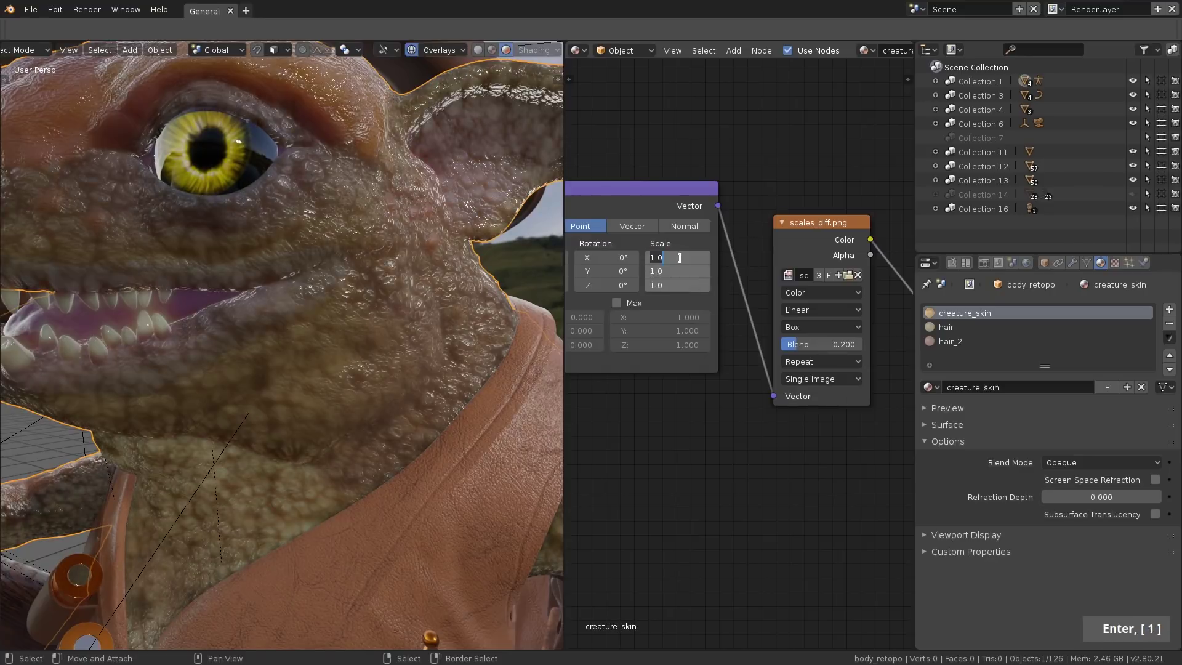
key(Return)
Step: Select the cigar and move the black stop of its material's upper ColorRamp to position 0.117
scroll(317, 246, down, 5)
middle_drag(318, 288, 344, 286)
scroll(228, 246, up, 6)
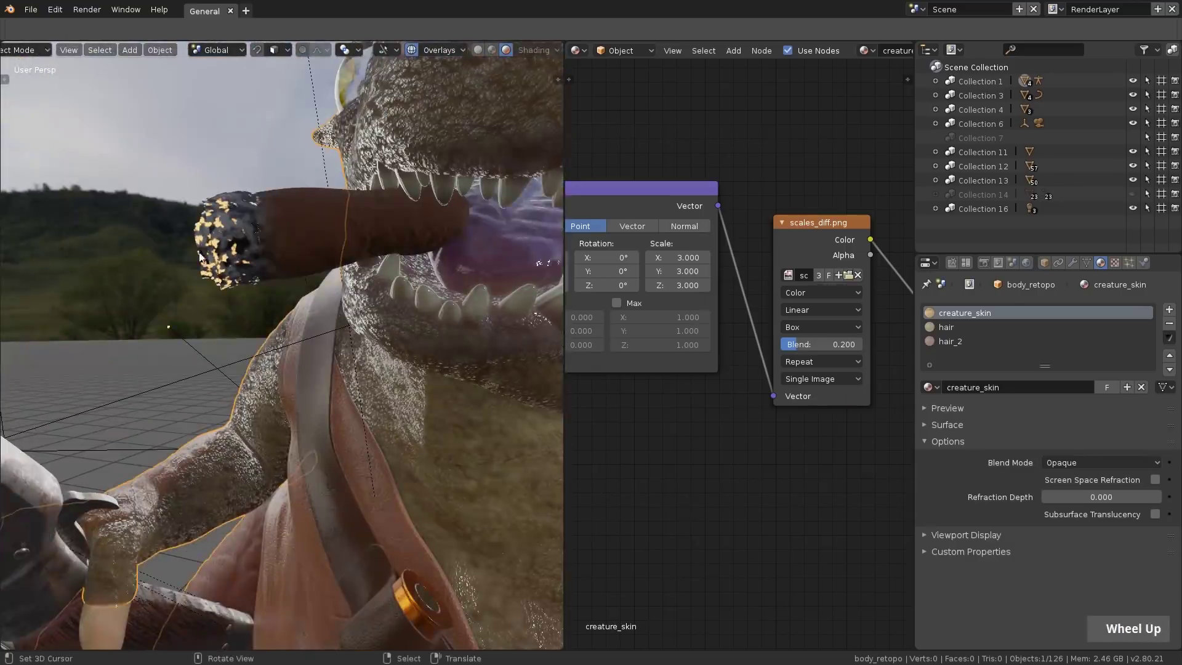
right_click(224, 238)
scroll(770, 249, up, 10)
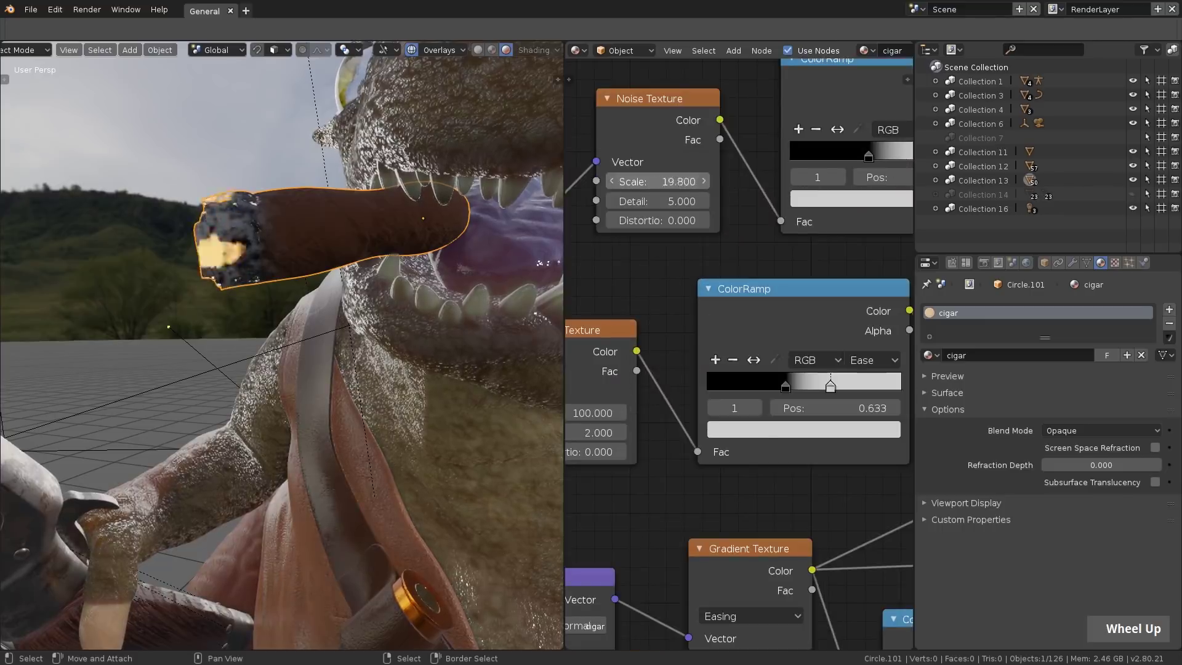
scroll(739, 242, down, 3)
middle_drag(739, 242, 669, 273)
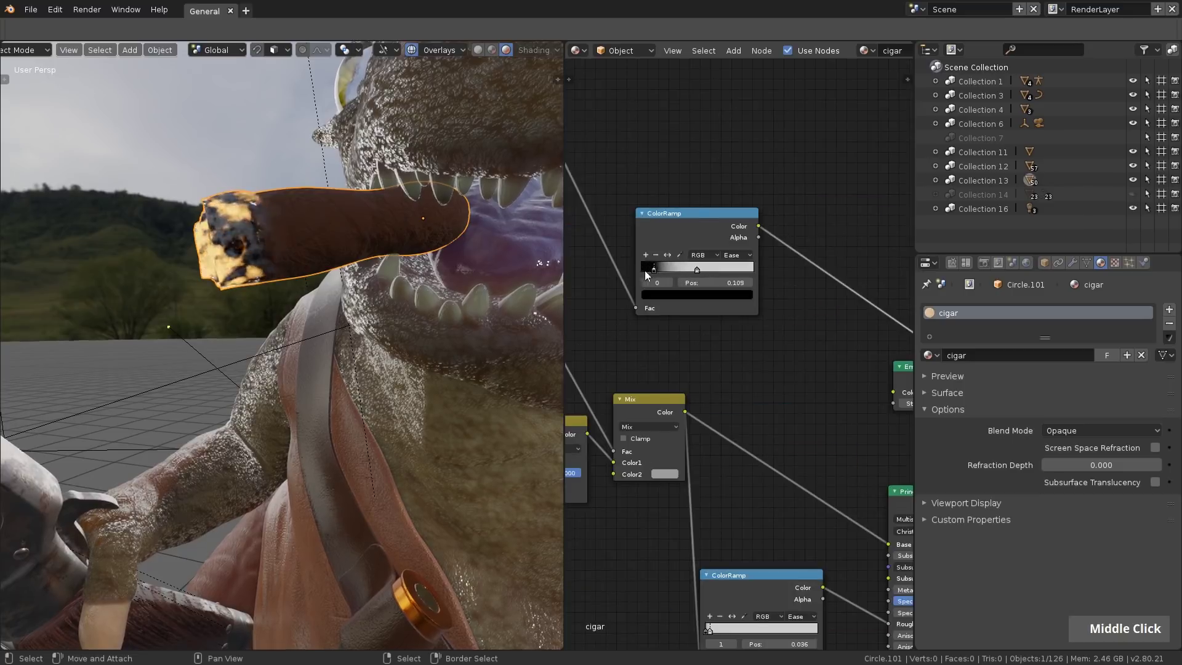
Step: Enable Bloom for the scene and move the white stop of the cigar's upper ColorRamp to position 0.284
click(983, 263)
scroll(1043, 483, down, 4)
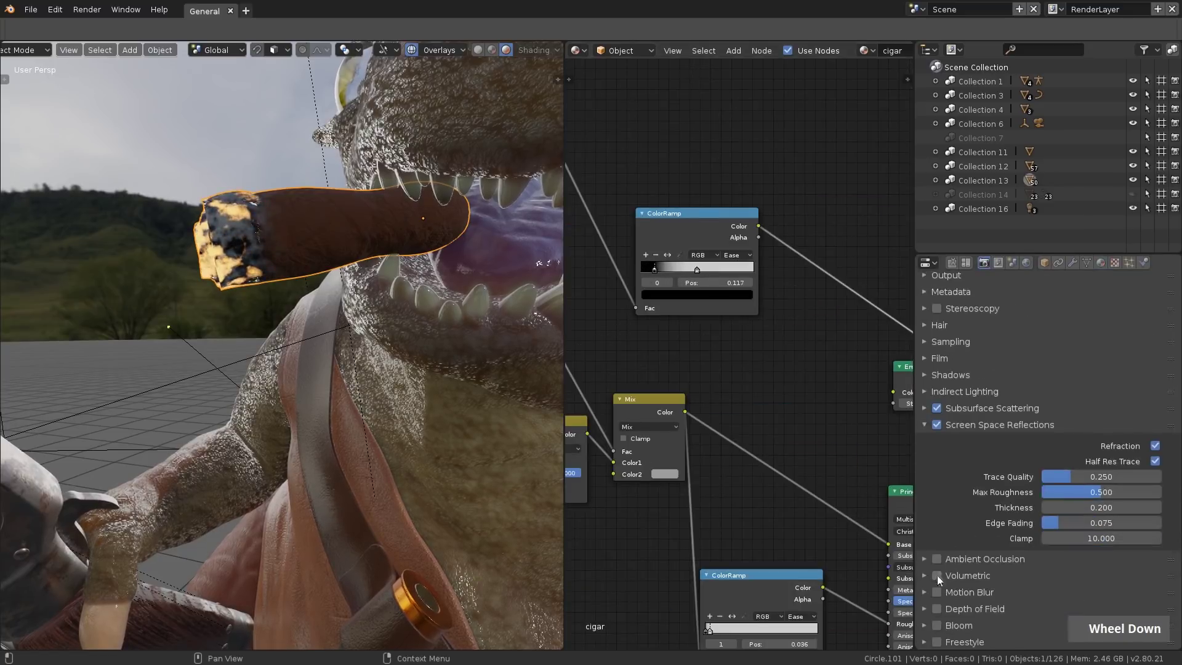
click(936, 625)
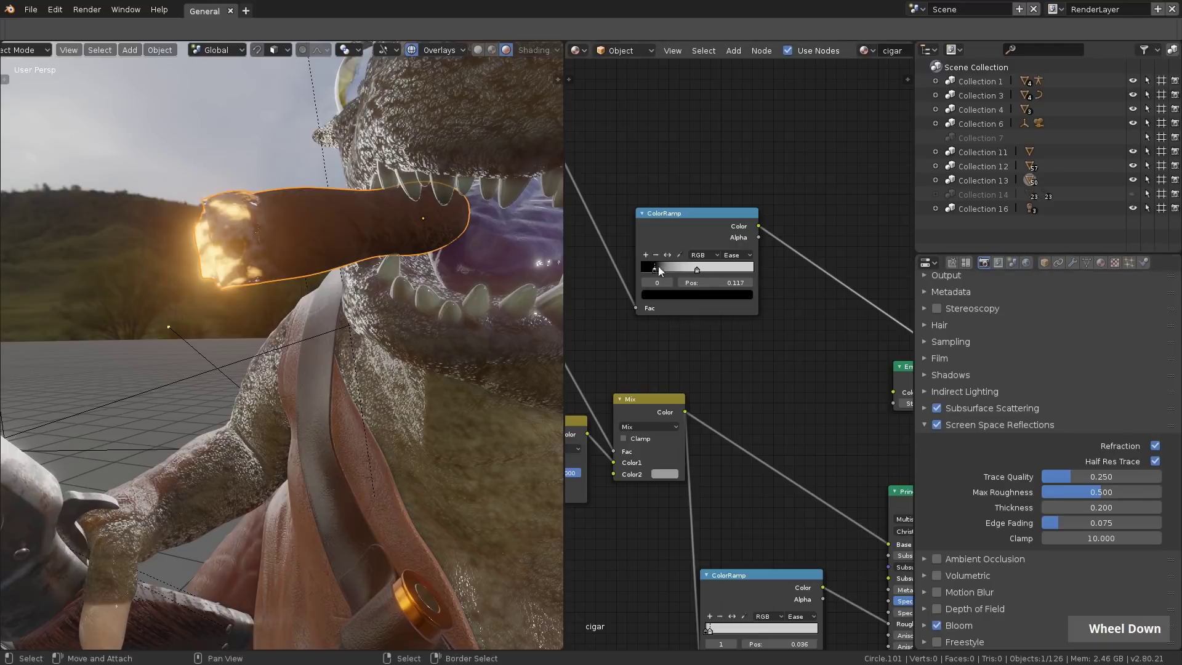
drag(646, 268, 674, 272)
Step: Select the rifle's wooden stock to view its wood material nodes
scroll(407, 289, down, 5)
middle_drag(406, 289, 349, 295)
scroll(279, 466, up, 6)
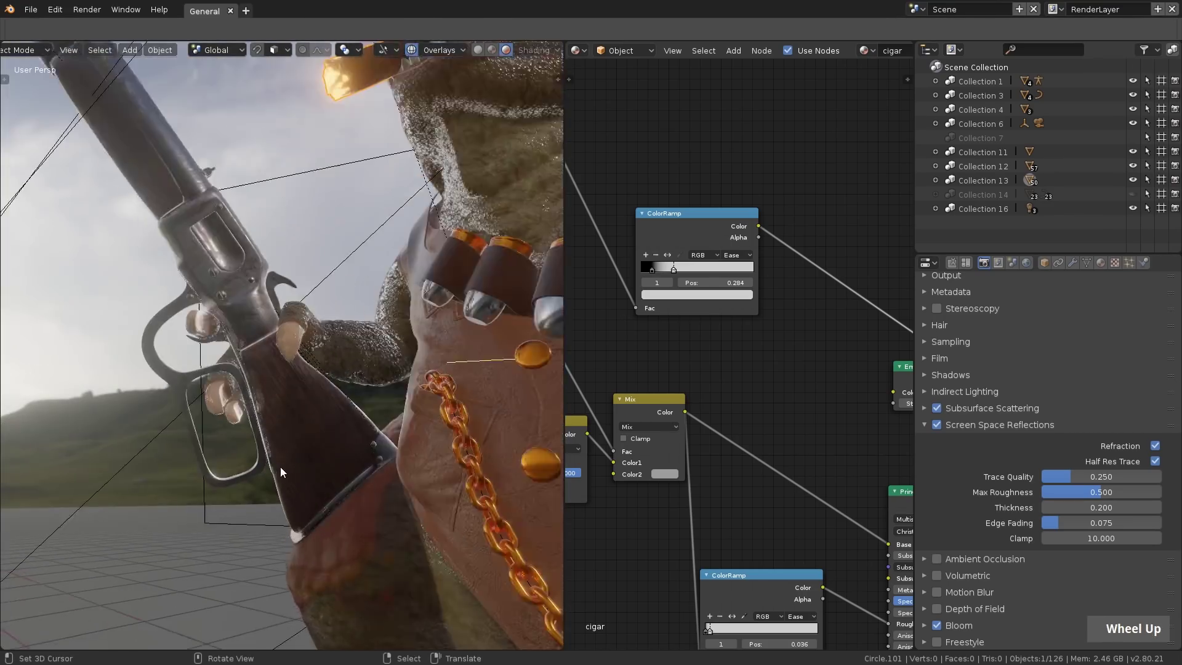
right_click(323, 405)
scroll(731, 282, down, 2)
middle_drag(695, 393, 740, 352)
scroll(741, 352, up, 2)
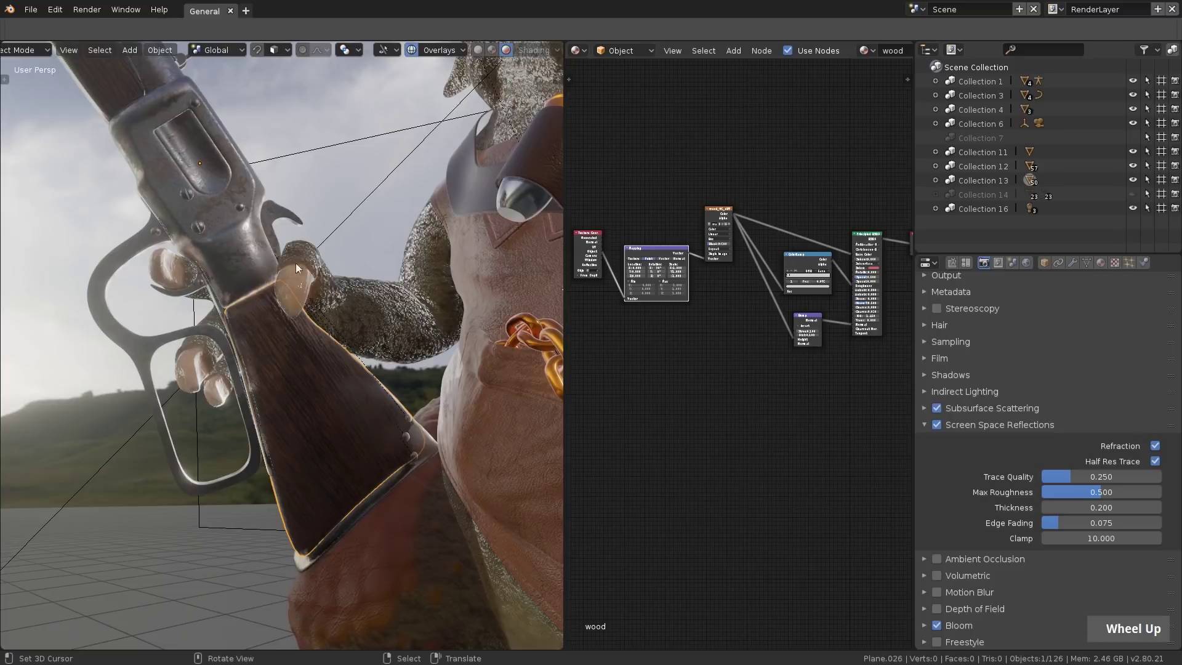
Step: Set the wood material's Mapping scale to 2 on all axes and view the rifle from further away
middle_drag(206, 310, 212, 309)
scroll(286, 301, up, 2)
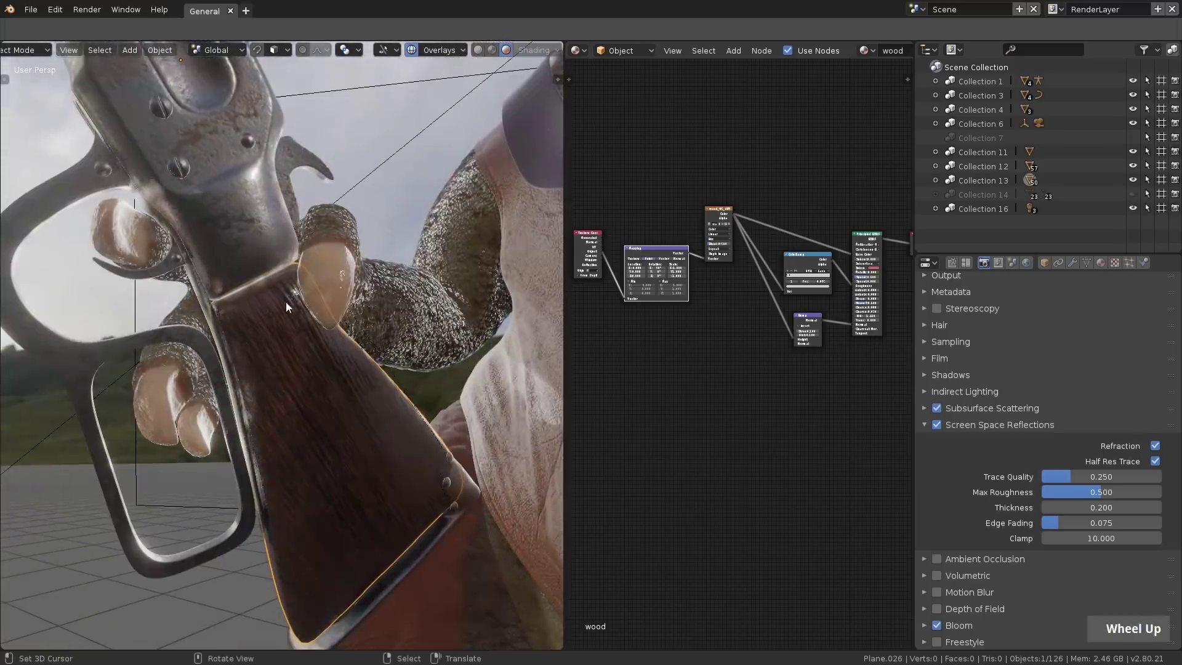
scroll(670, 307, up, 6)
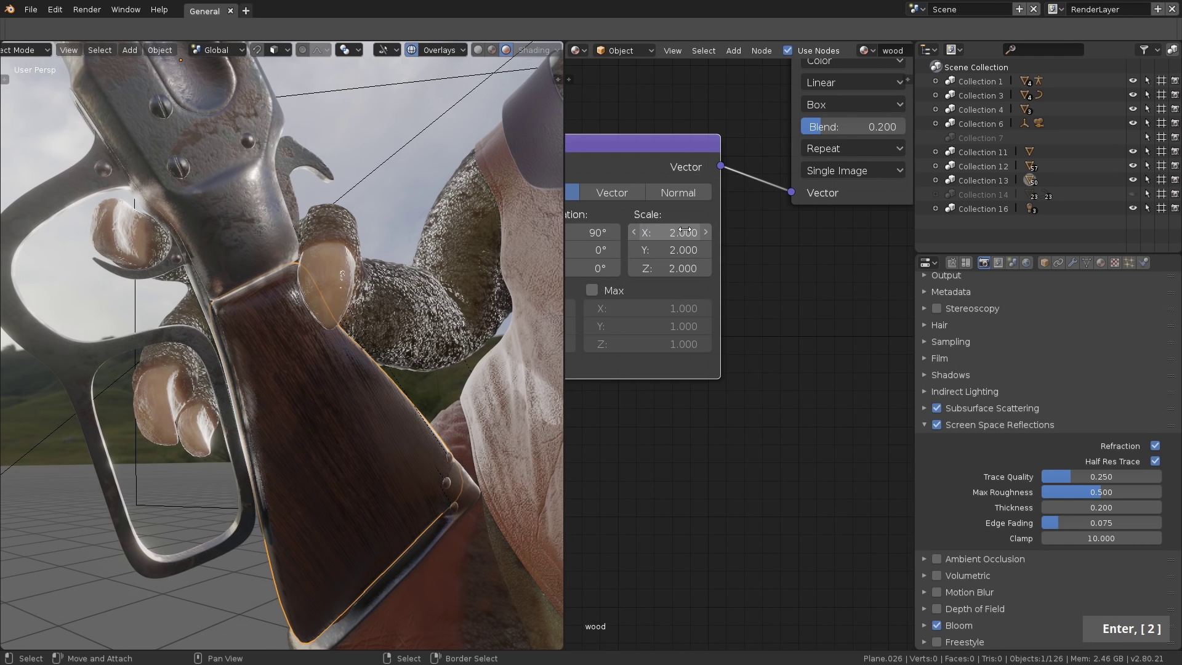
scroll(309, 381, down, 3)
middle_drag(309, 382, 280, 283)
scroll(283, 283, down, 3)
middle_drag(478, 232, 416, 209)
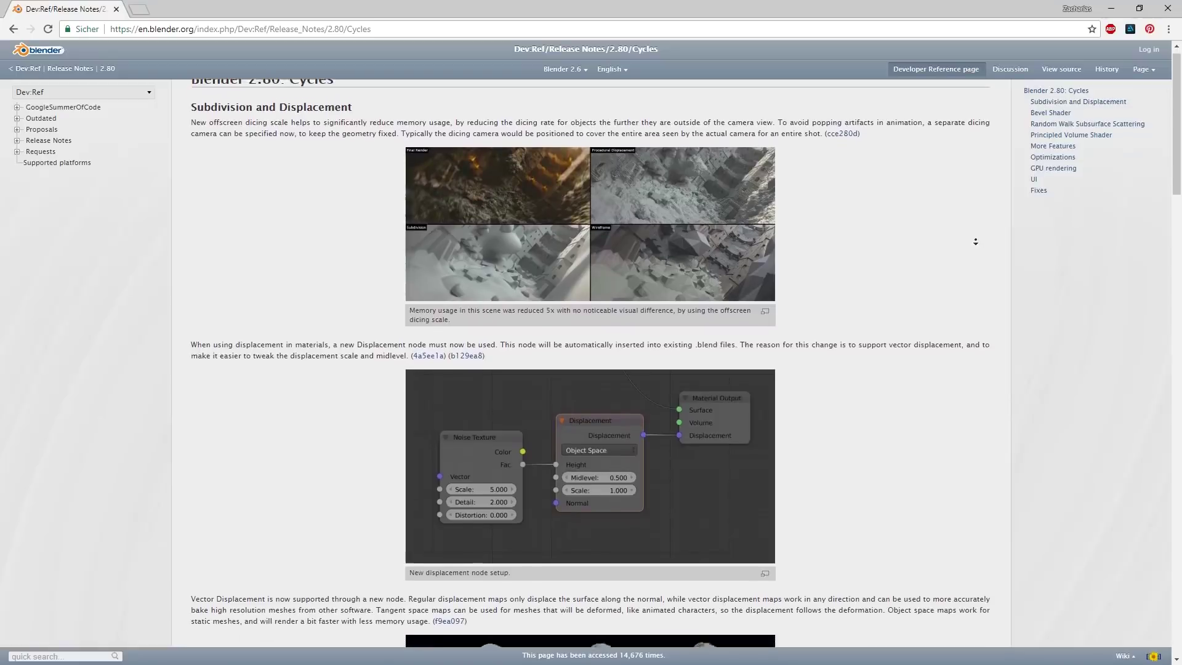
Step: Switch to the browser and read the Blender 2.80 Cycles release notes on subdivision, displacement, vector displacement and the Bevel Shader
scroll(976, 242, down, 1)
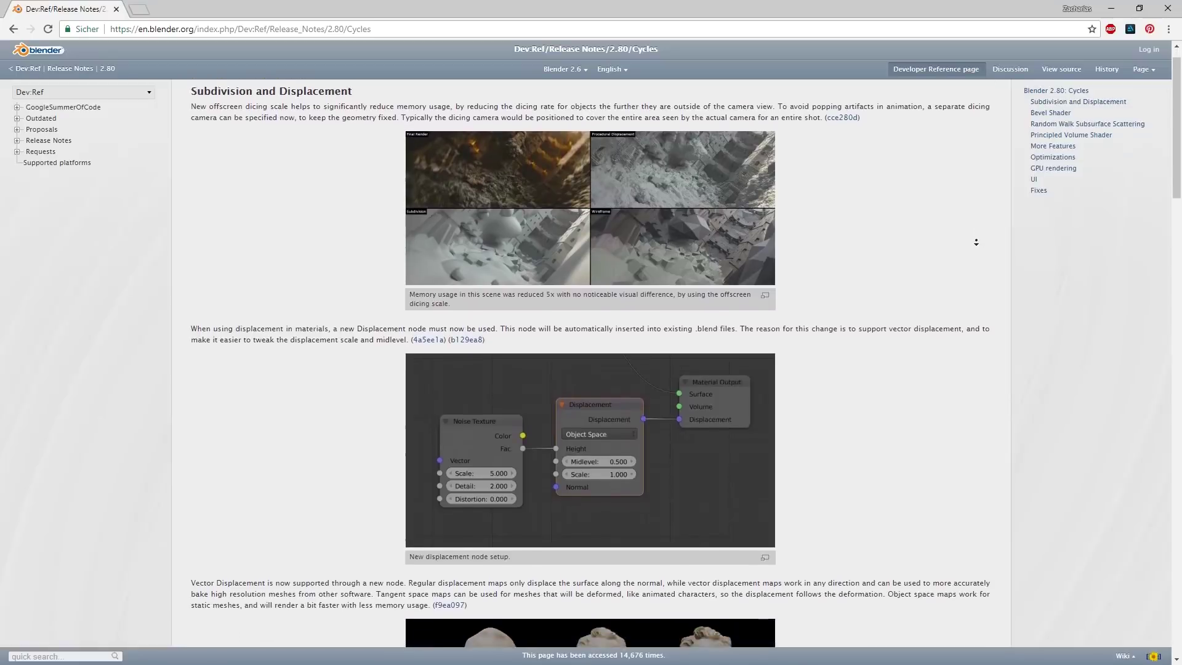
scroll(975, 244, down, 2)
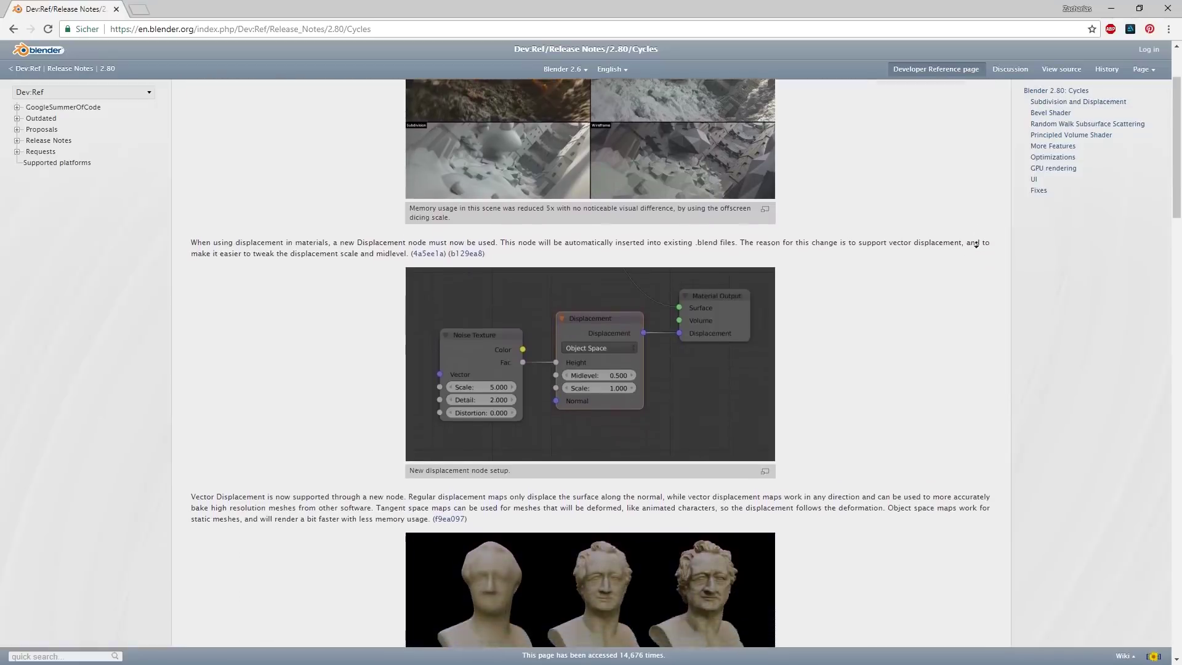
scroll(976, 245, down, 2)
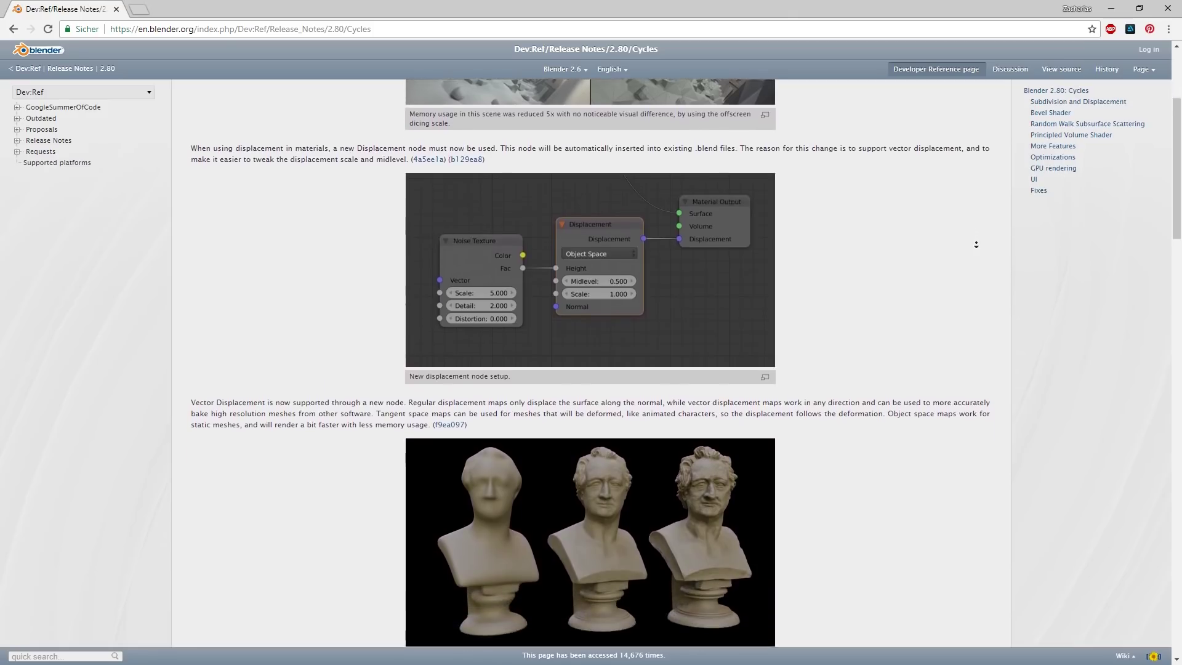
scroll(975, 244, down, 2)
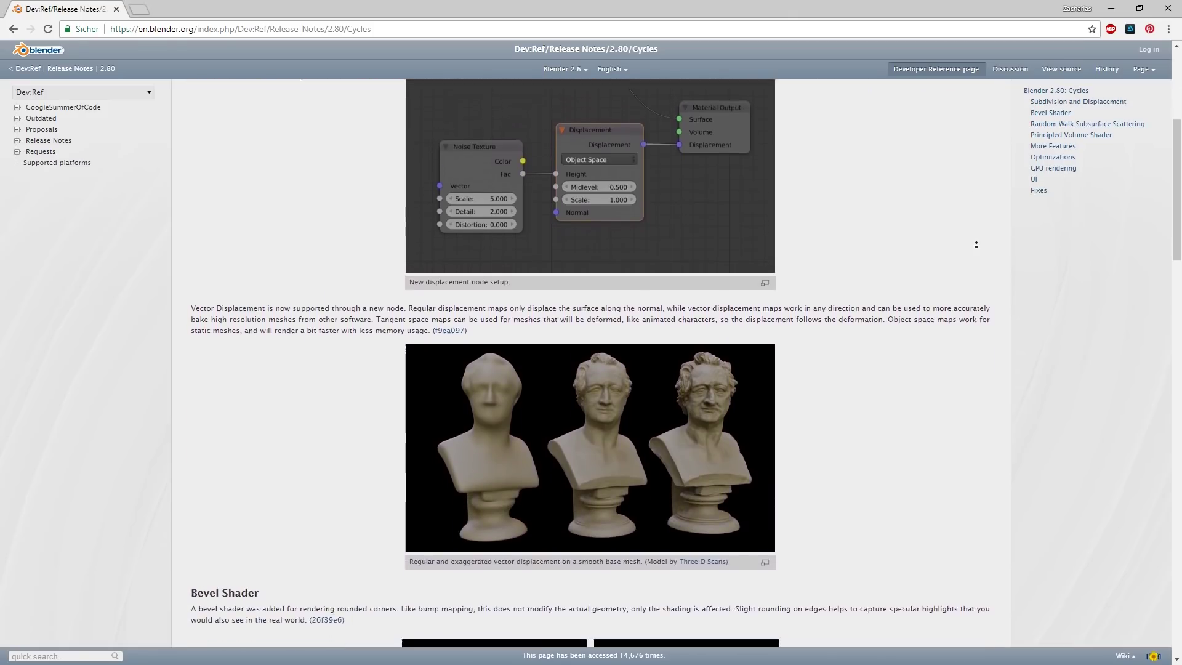
scroll(976, 244, down, 2)
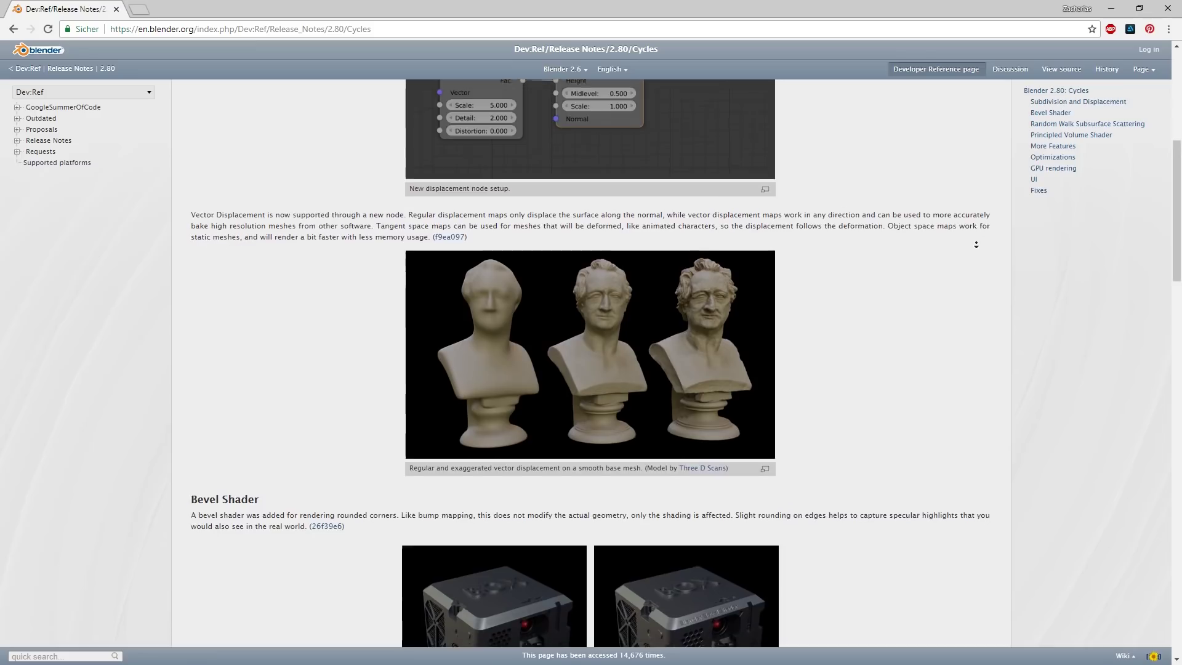
scroll(976, 245, down, 2)
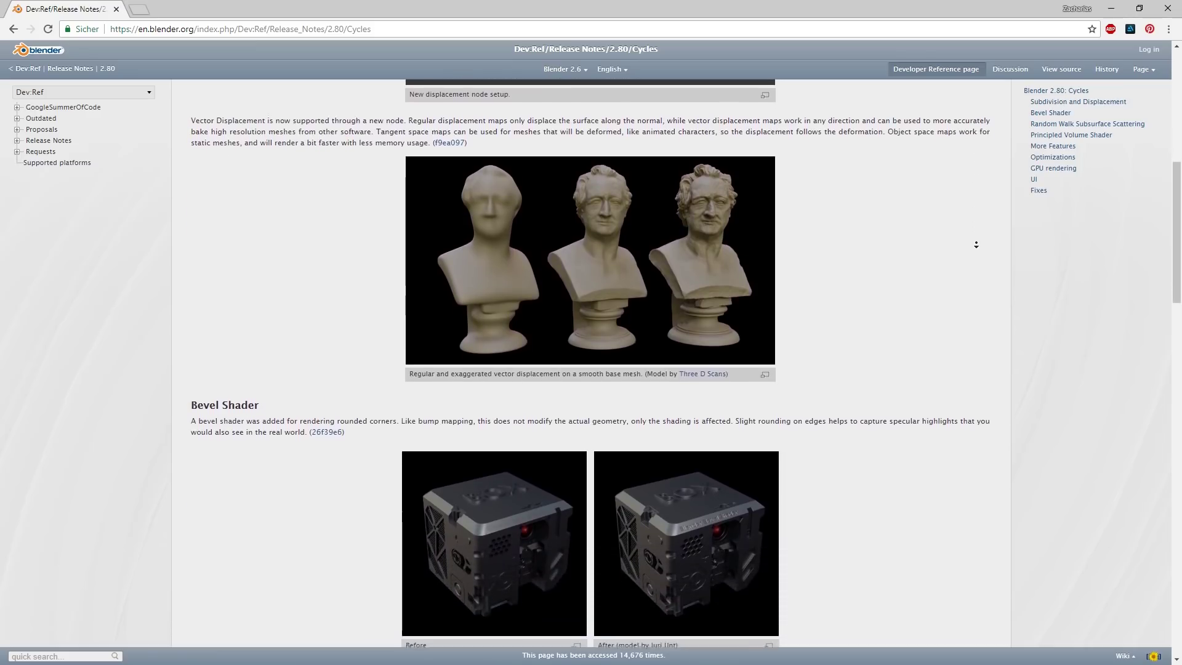
scroll(975, 245, down, 1)
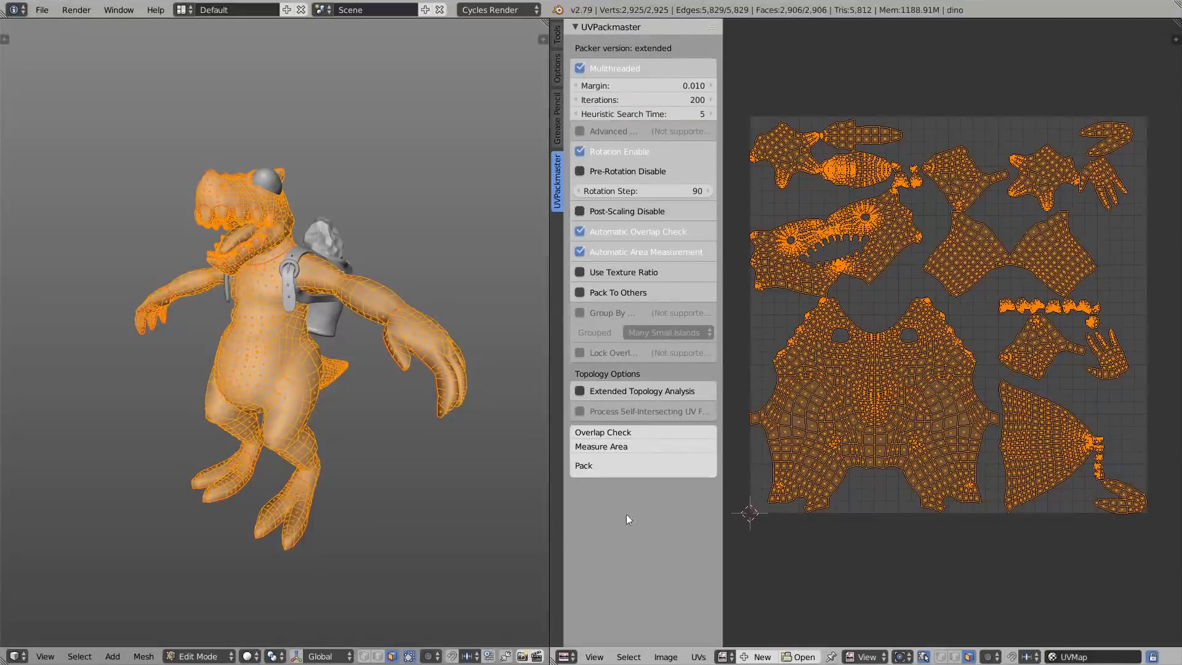
Step: Pack the dino model's UV islands with UVPackmaster in Blender 2.79
click(618, 463)
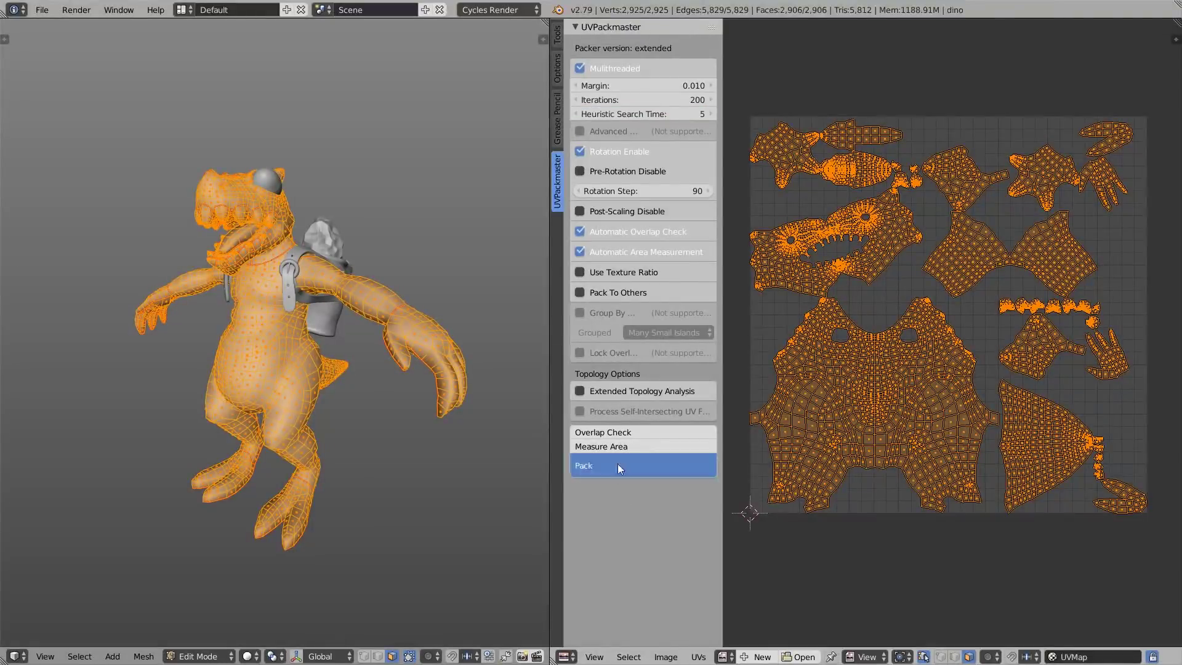